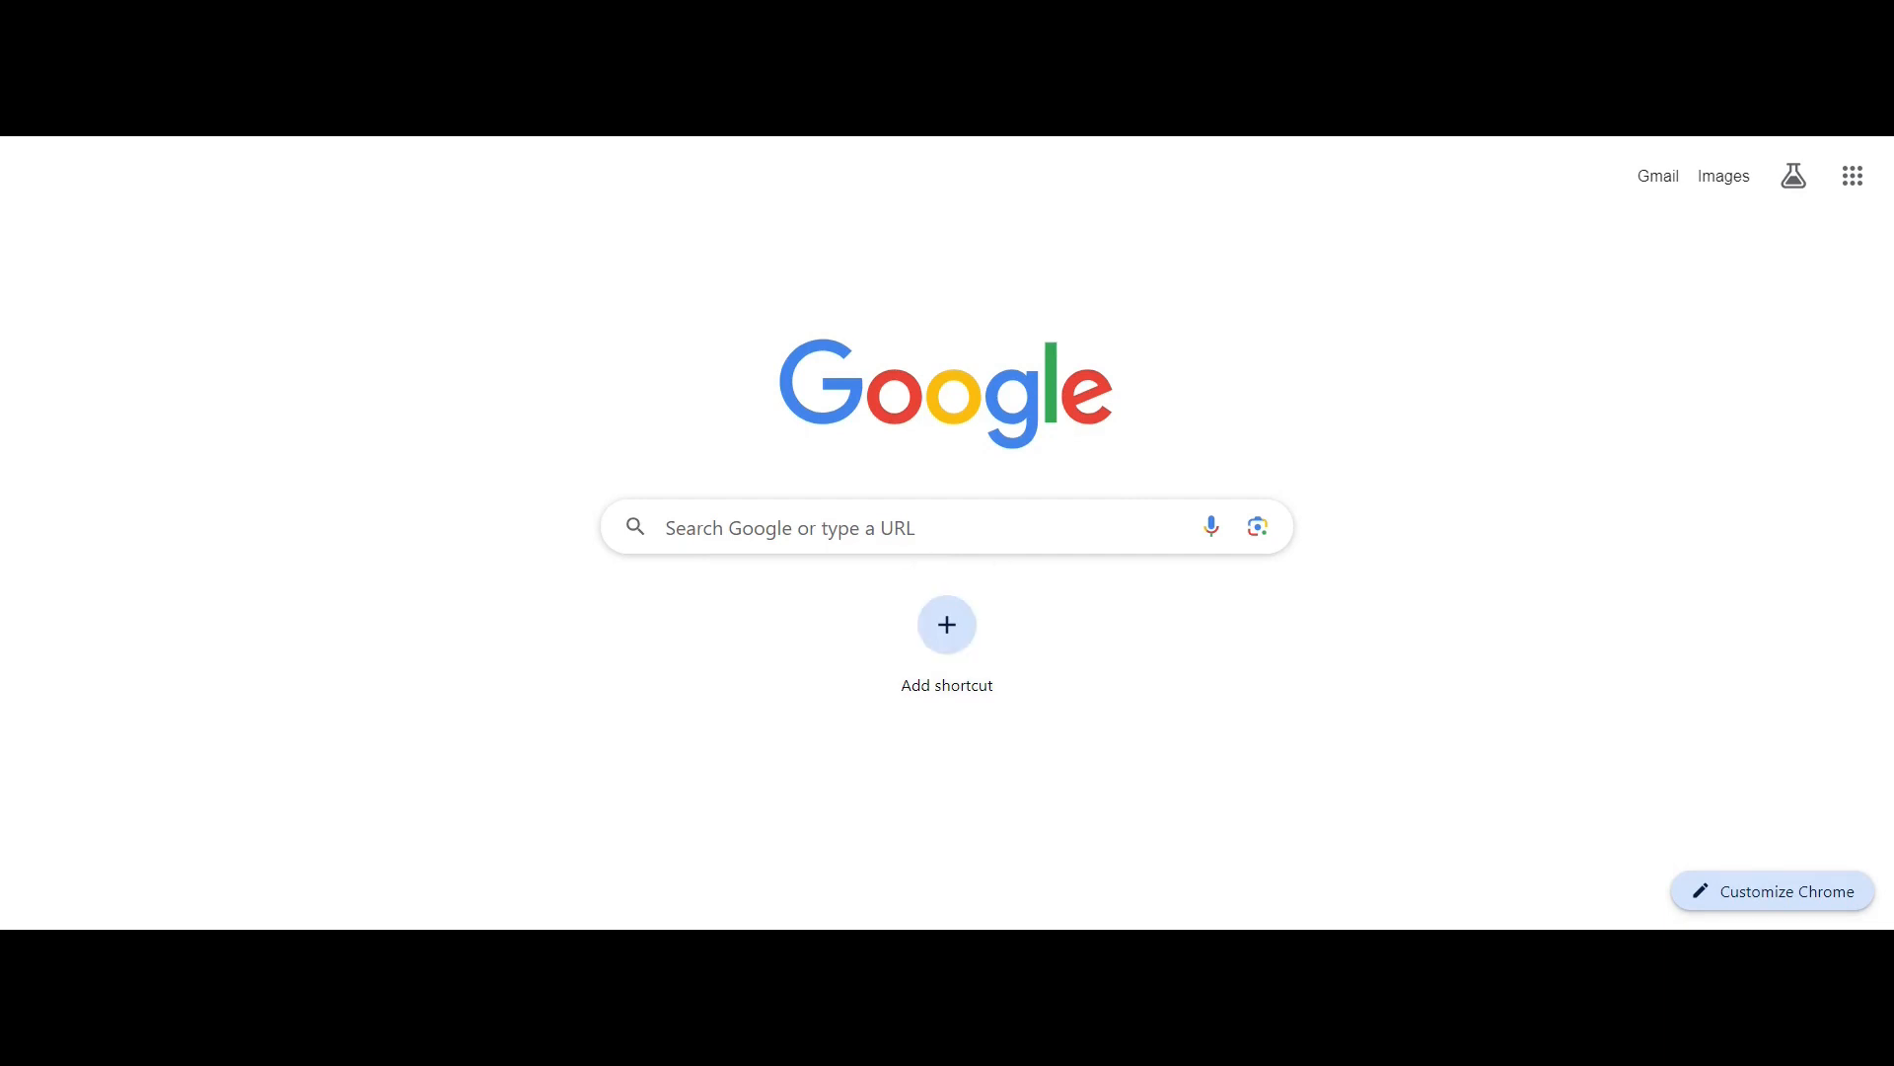
Search Google for "flexclip animation".
{"action": "left_click", "coordinate": [908, 528]}
{"action": "type", "text": "flex"}
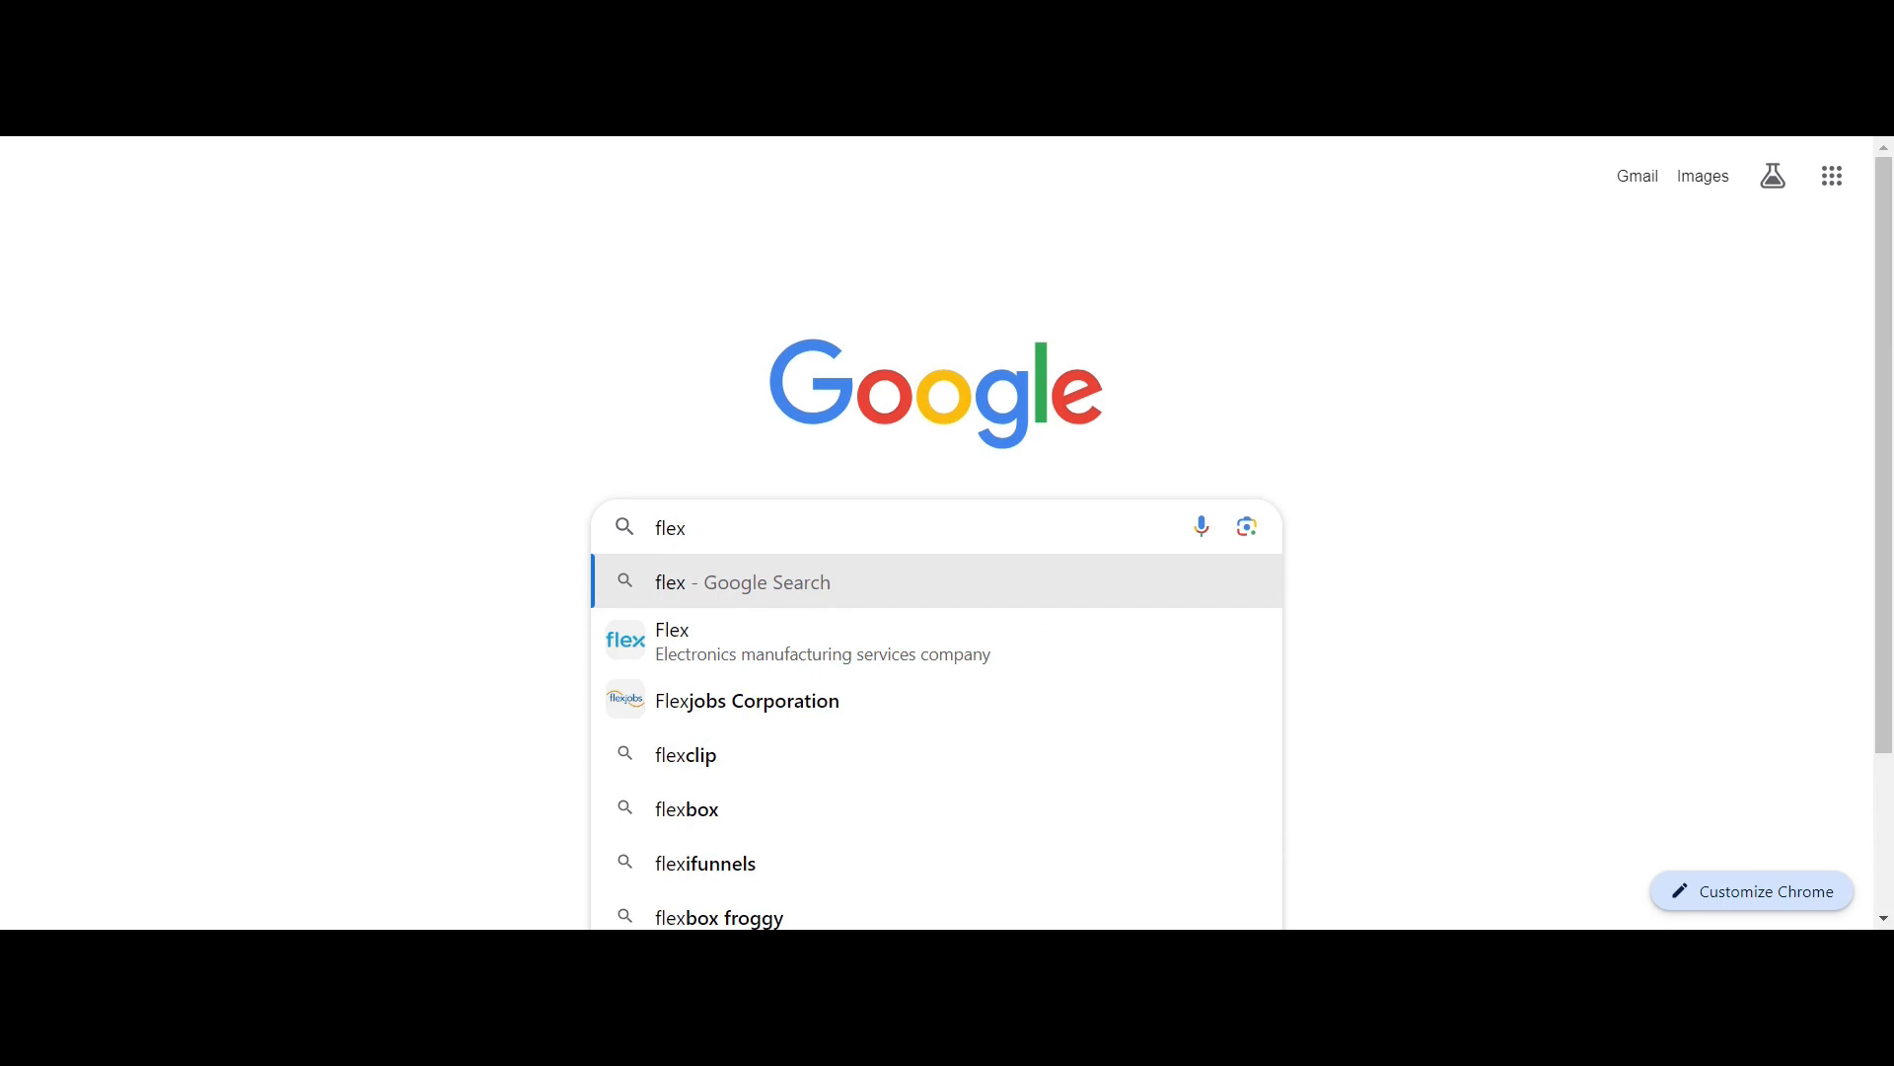
{"action": "key", "text": "Down"}
{"action": "key", "text": "Down"}
{"action": "key", "text": "Down"}
{"action": "type", "text": "a"}
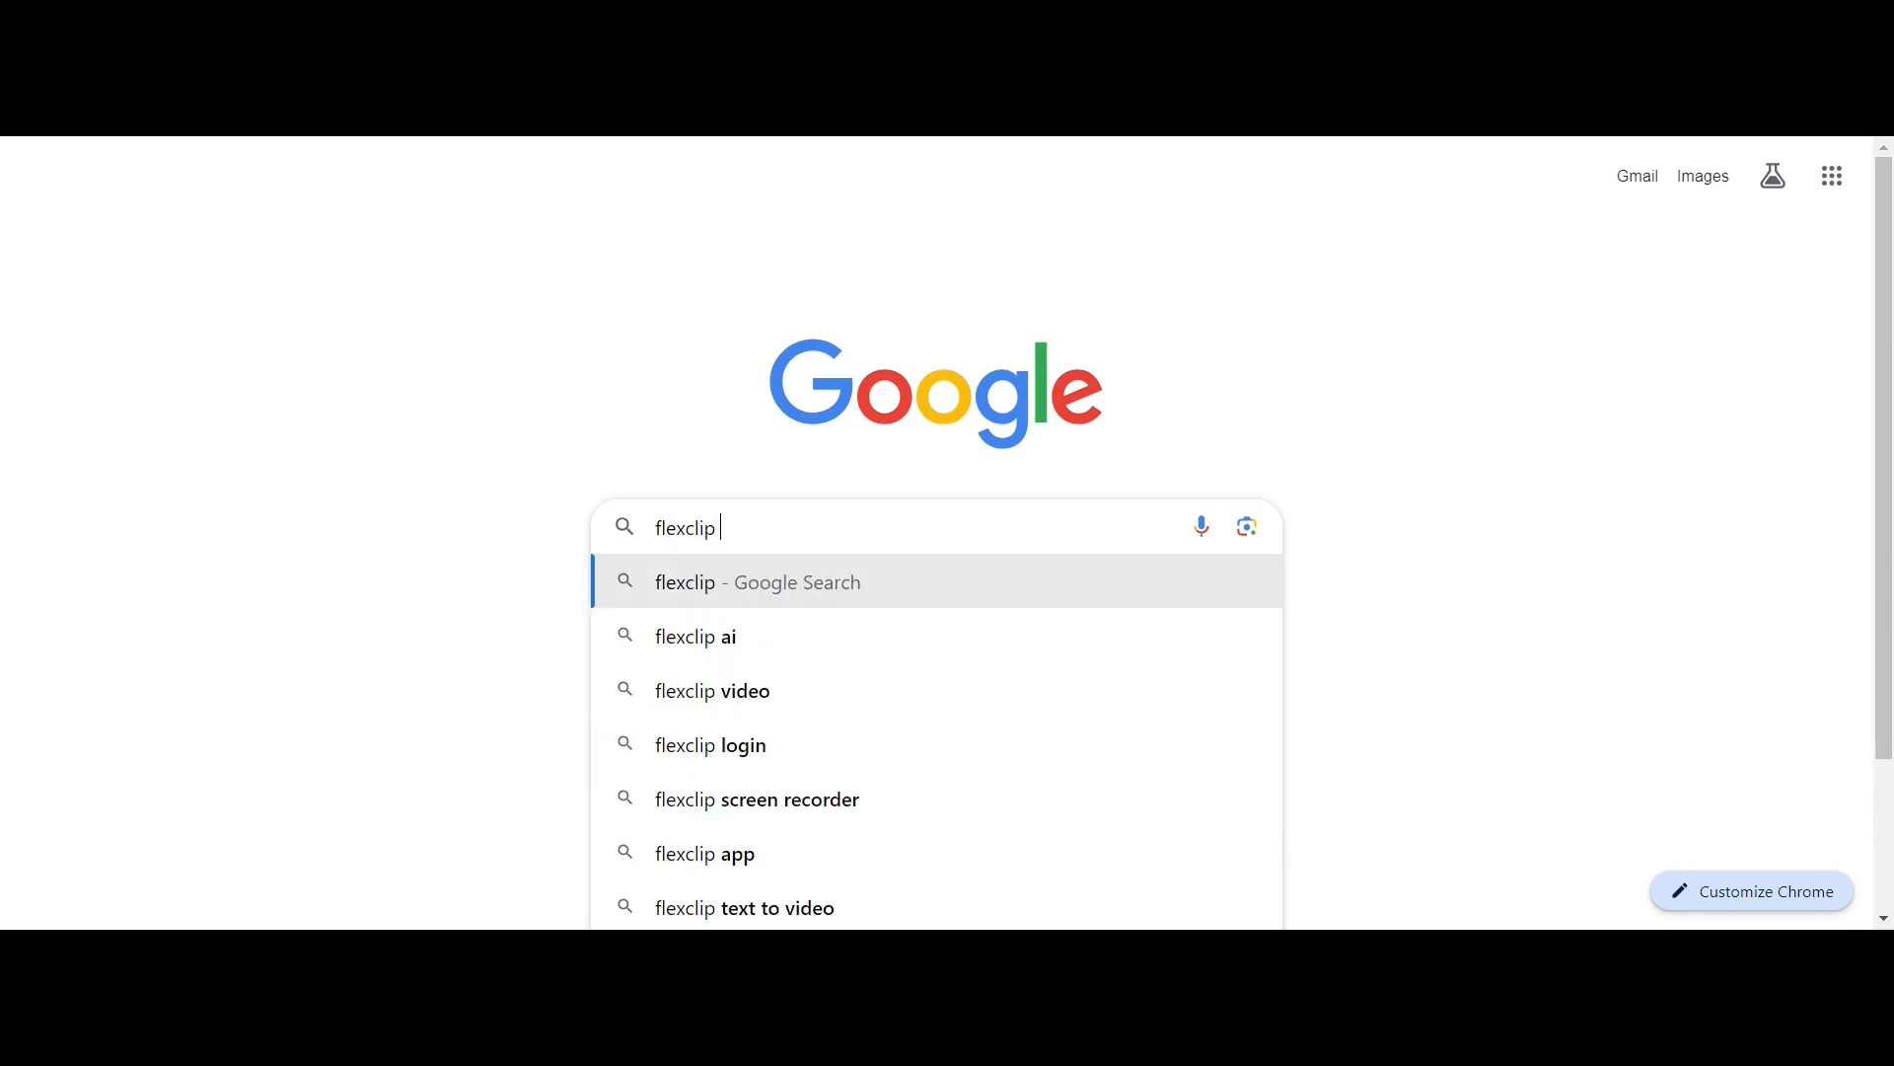
{"action": "type", "text": "ni"}
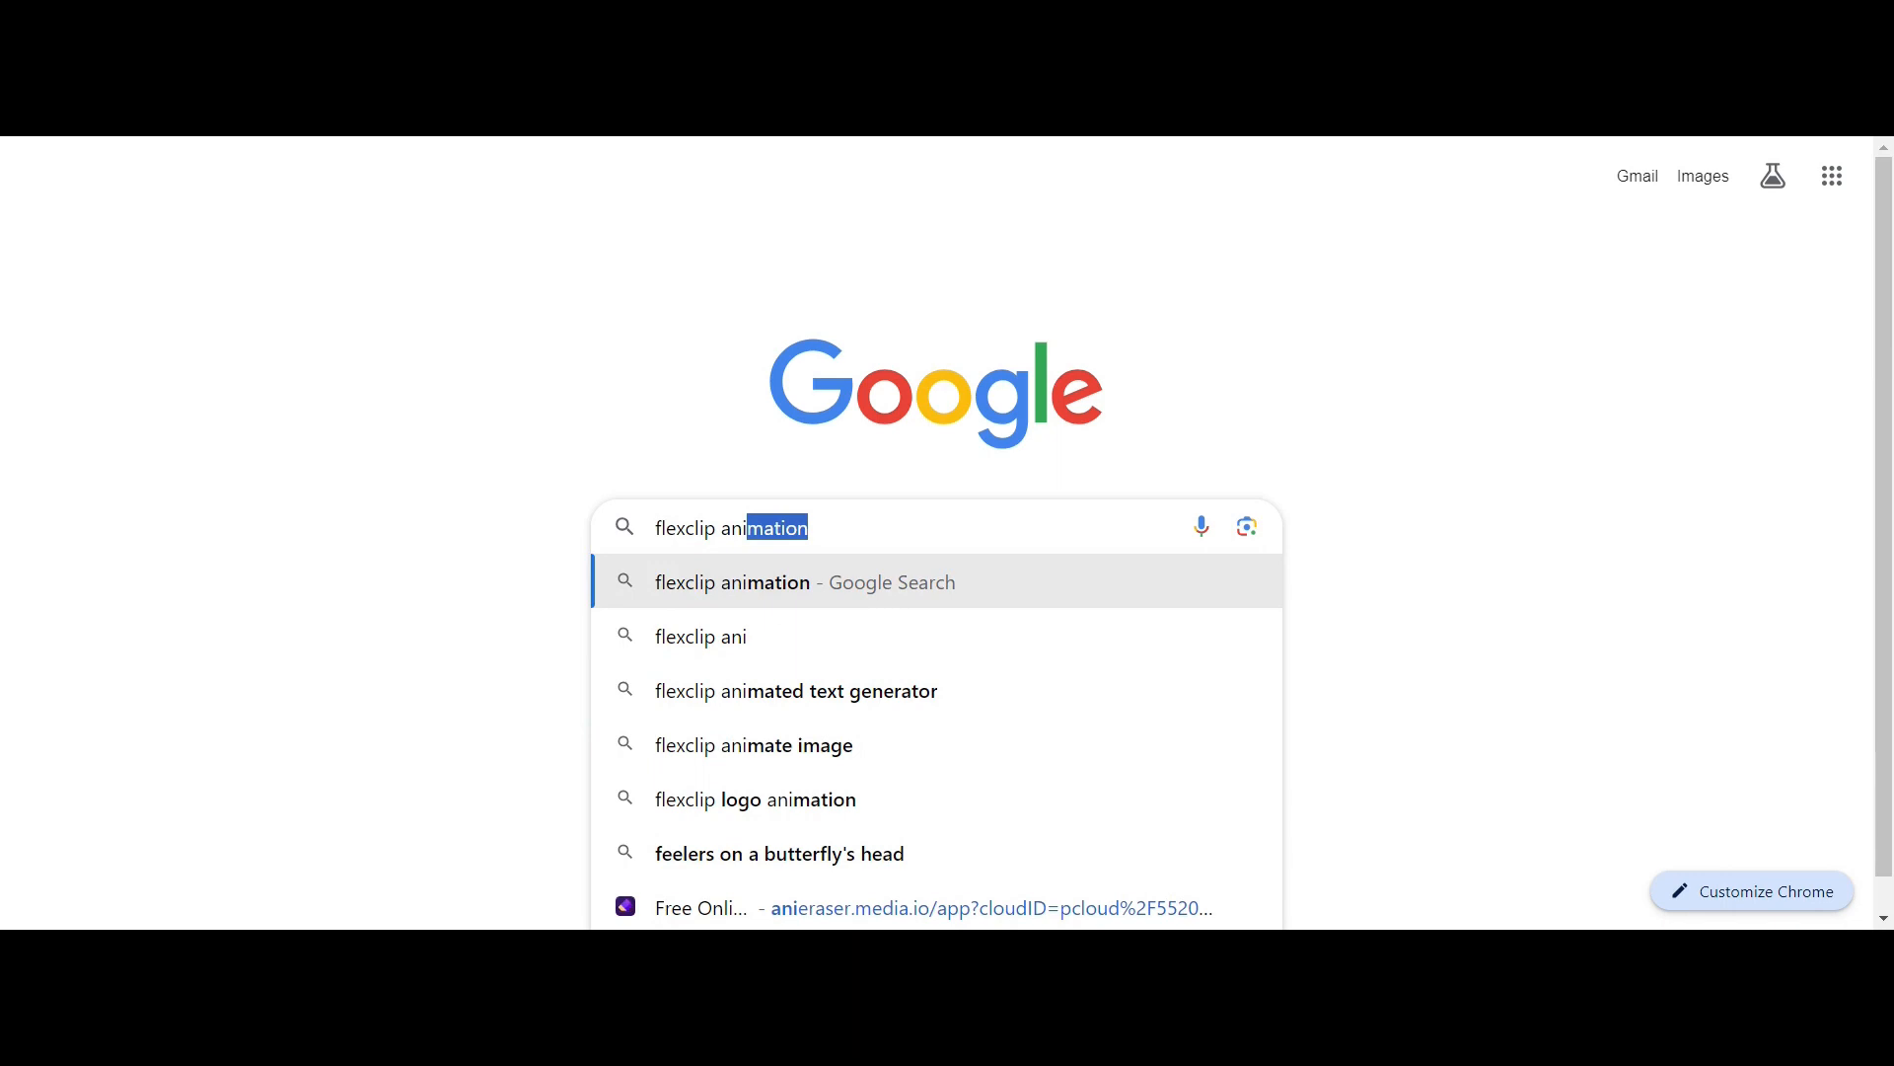
{"action": "key", "text": "Right"}
{"action": "key", "text": "Return"}
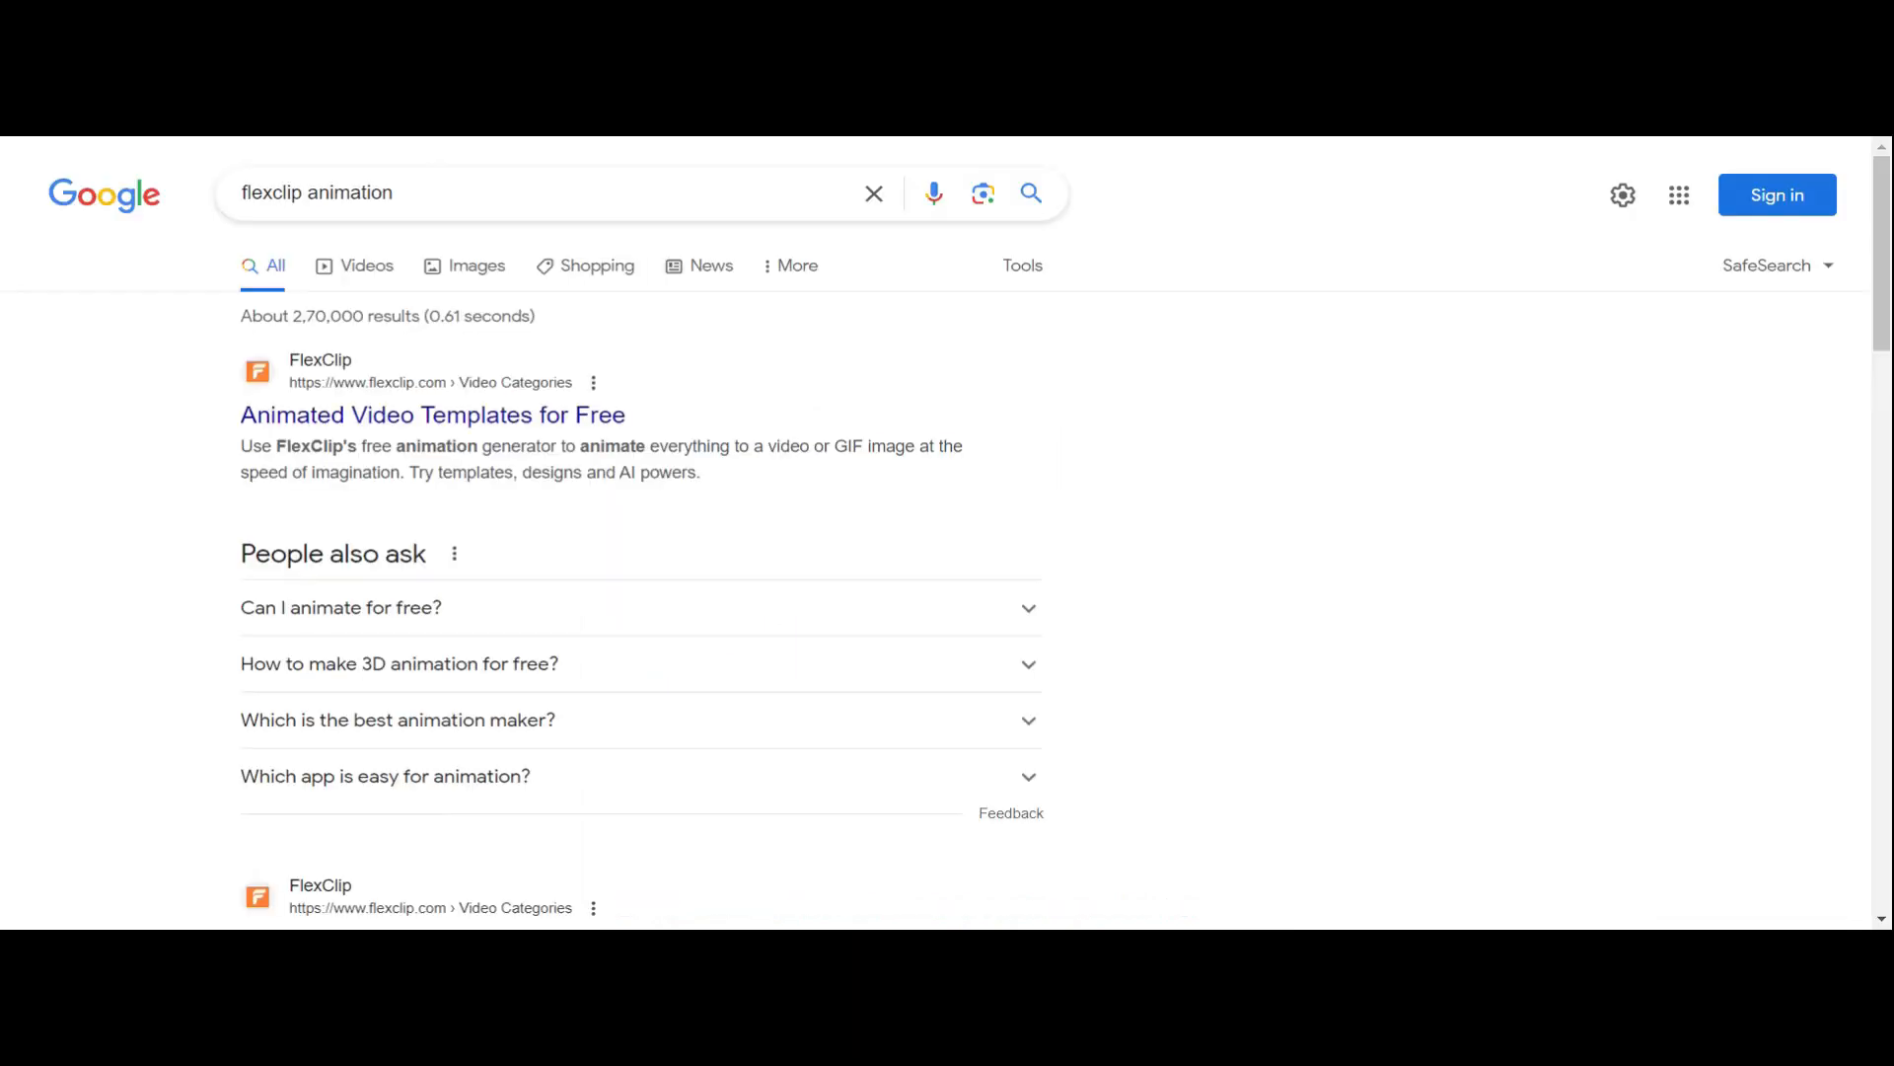
Open FlexClip's Animated Video Templates result and start a new video project, dismissing the media import prompt.
{"action": "left_click", "coordinate": [538, 435]}
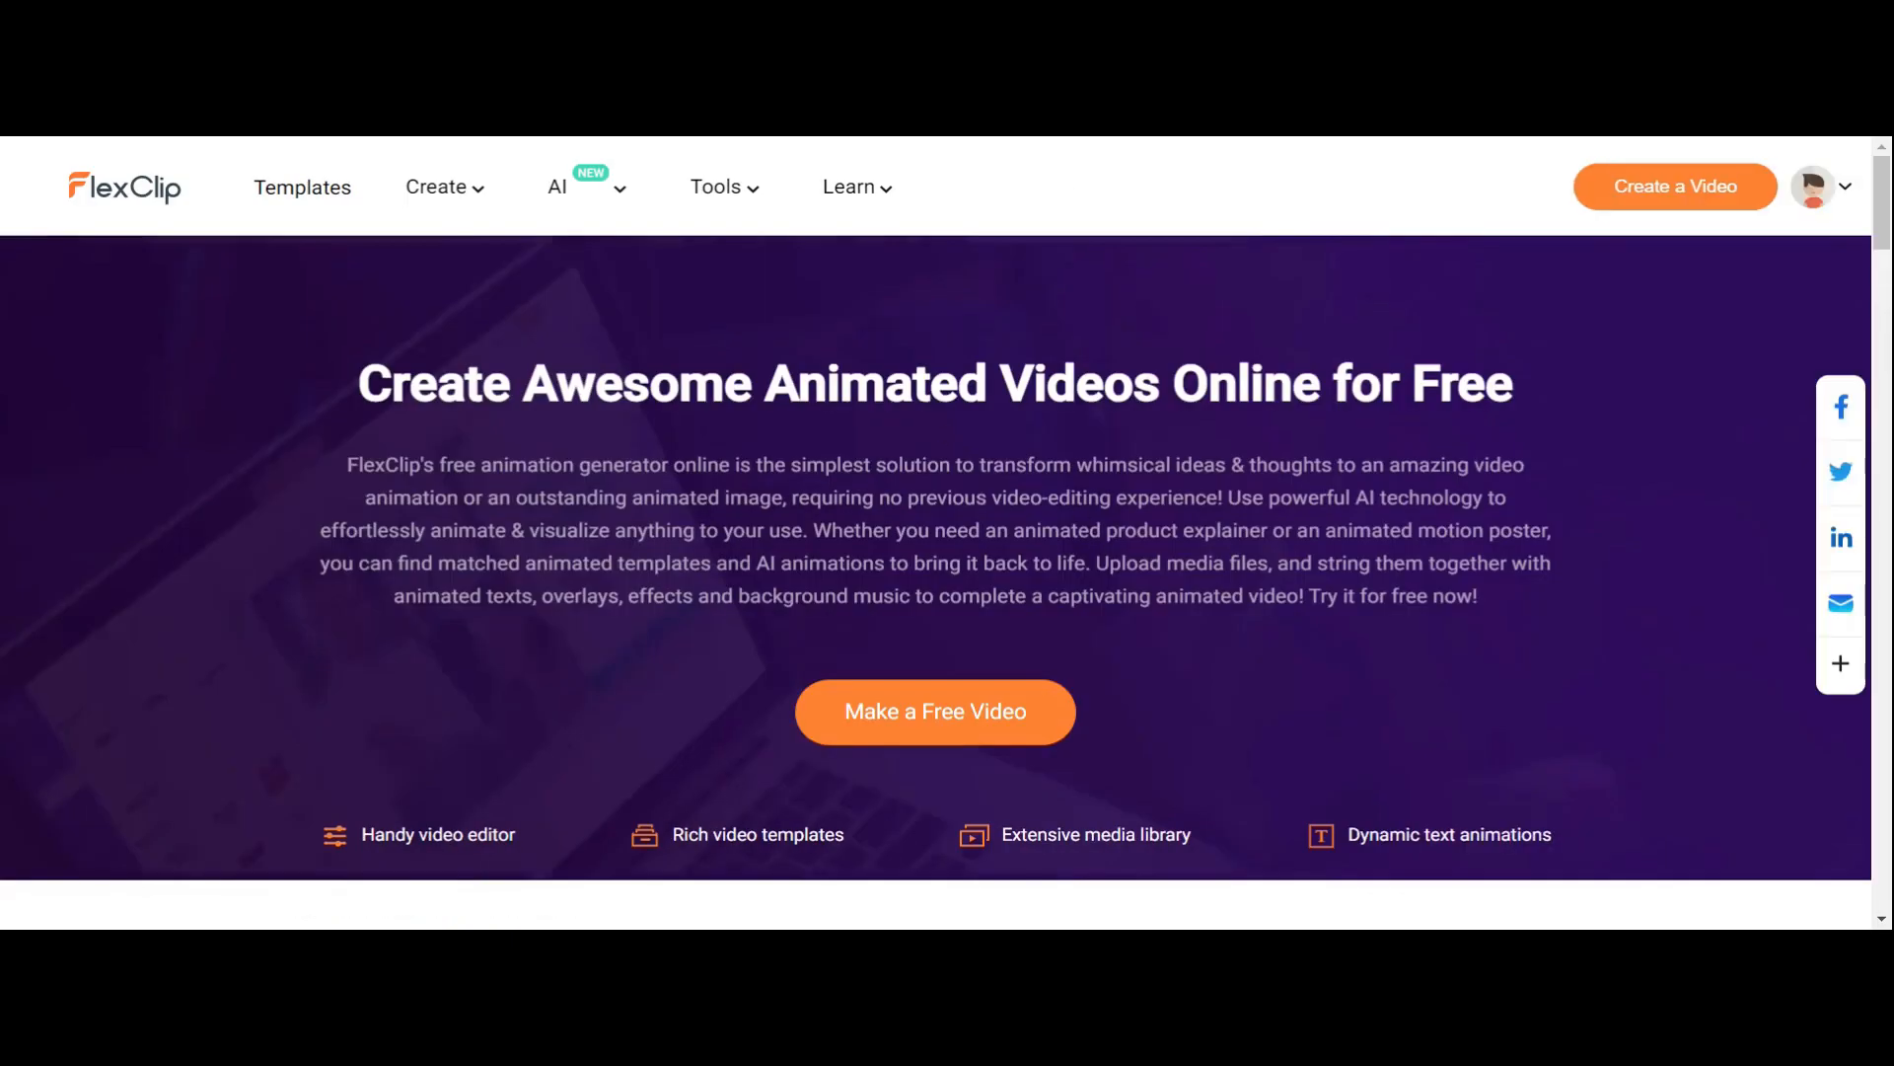
{"action": "left_click", "coordinate": [1670, 194]}
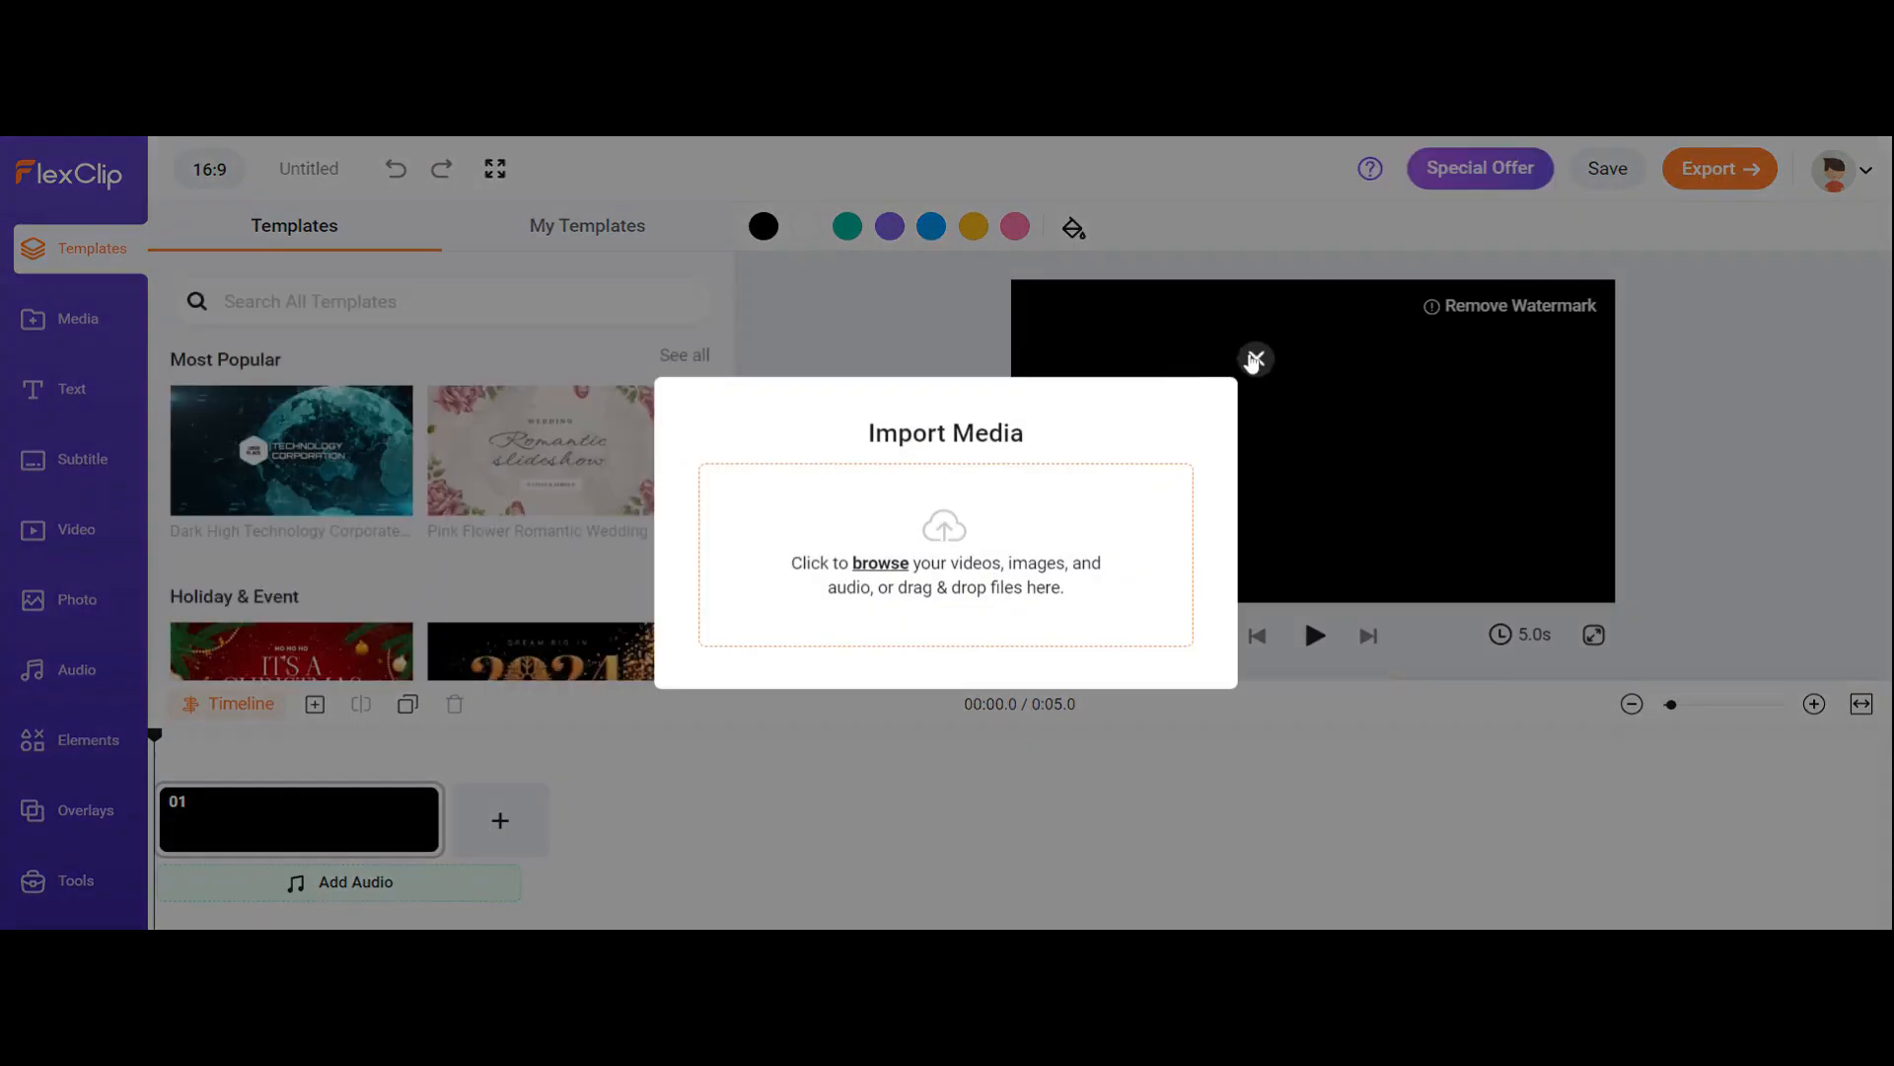
{"action": "left_click", "coordinate": [1253, 358]}
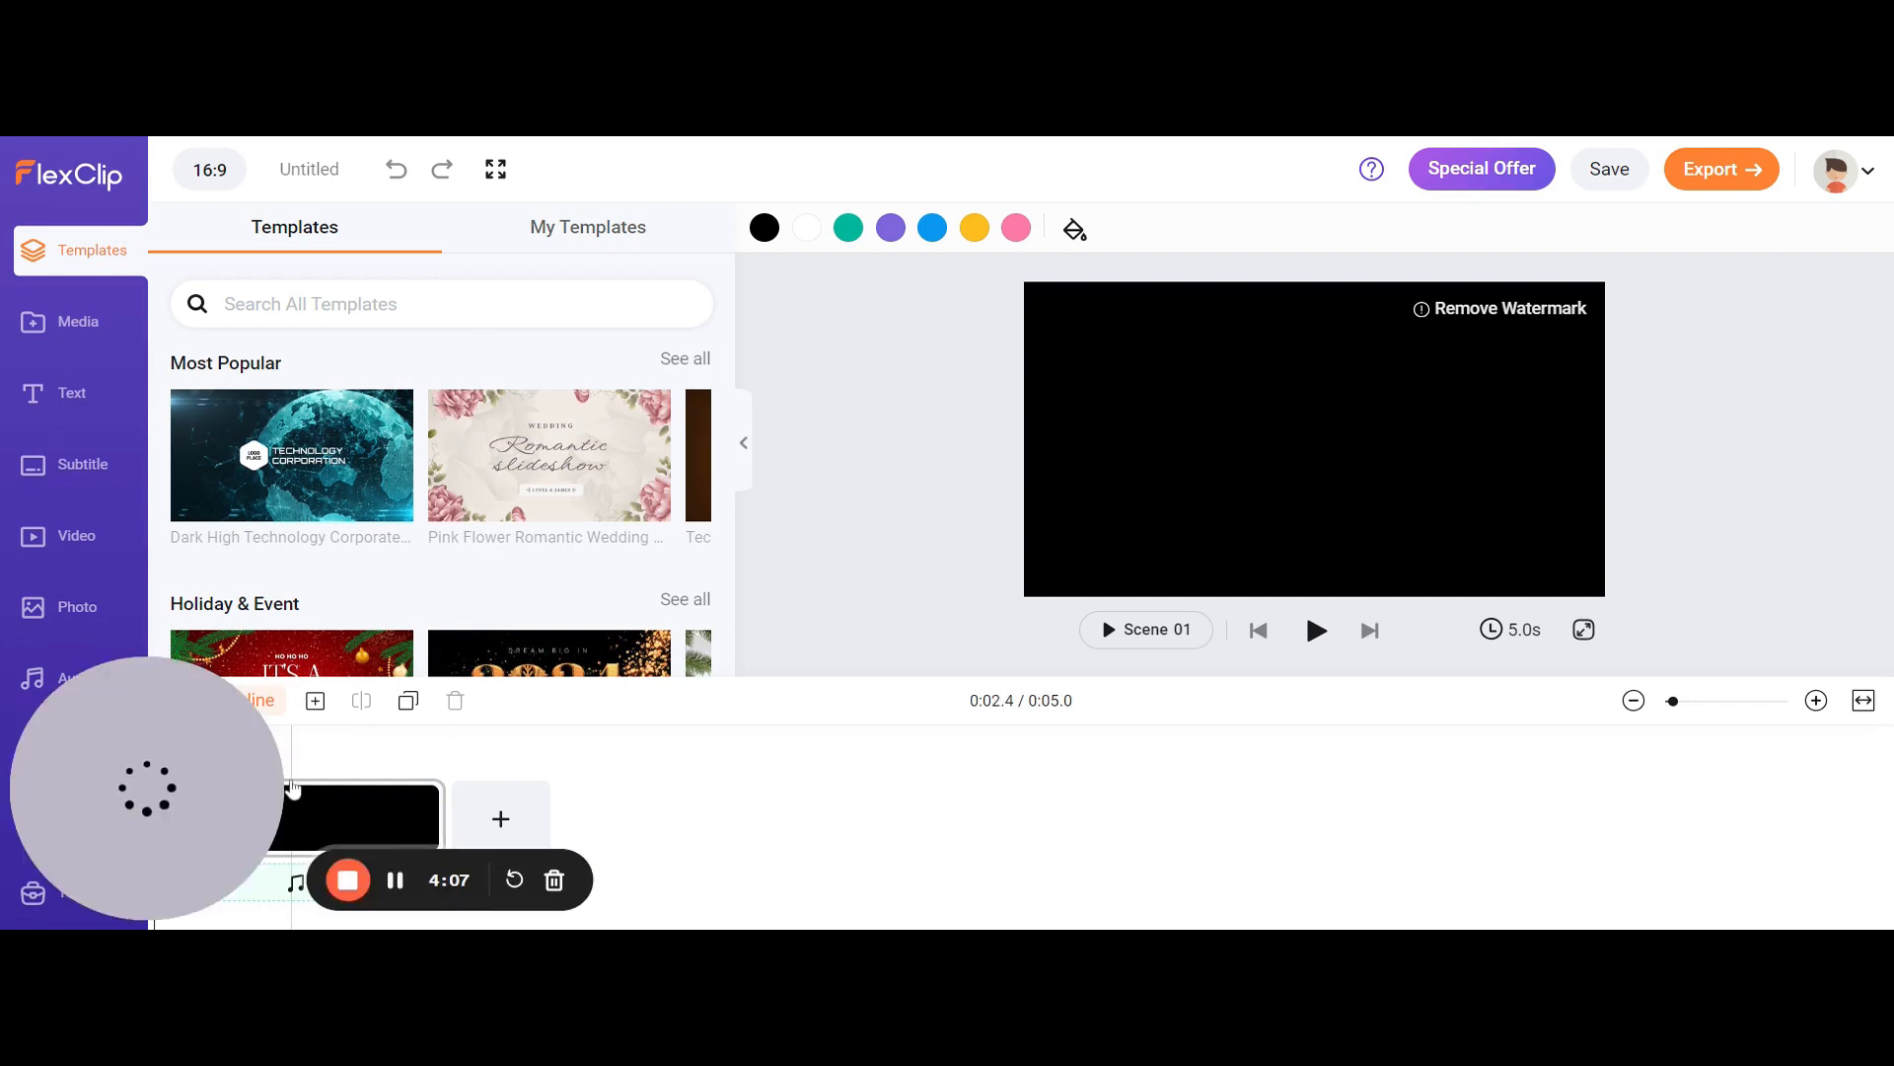
{"action": "left_click_drag", "start_coordinate": [223, 766], "coordinate": [1867, 351]}
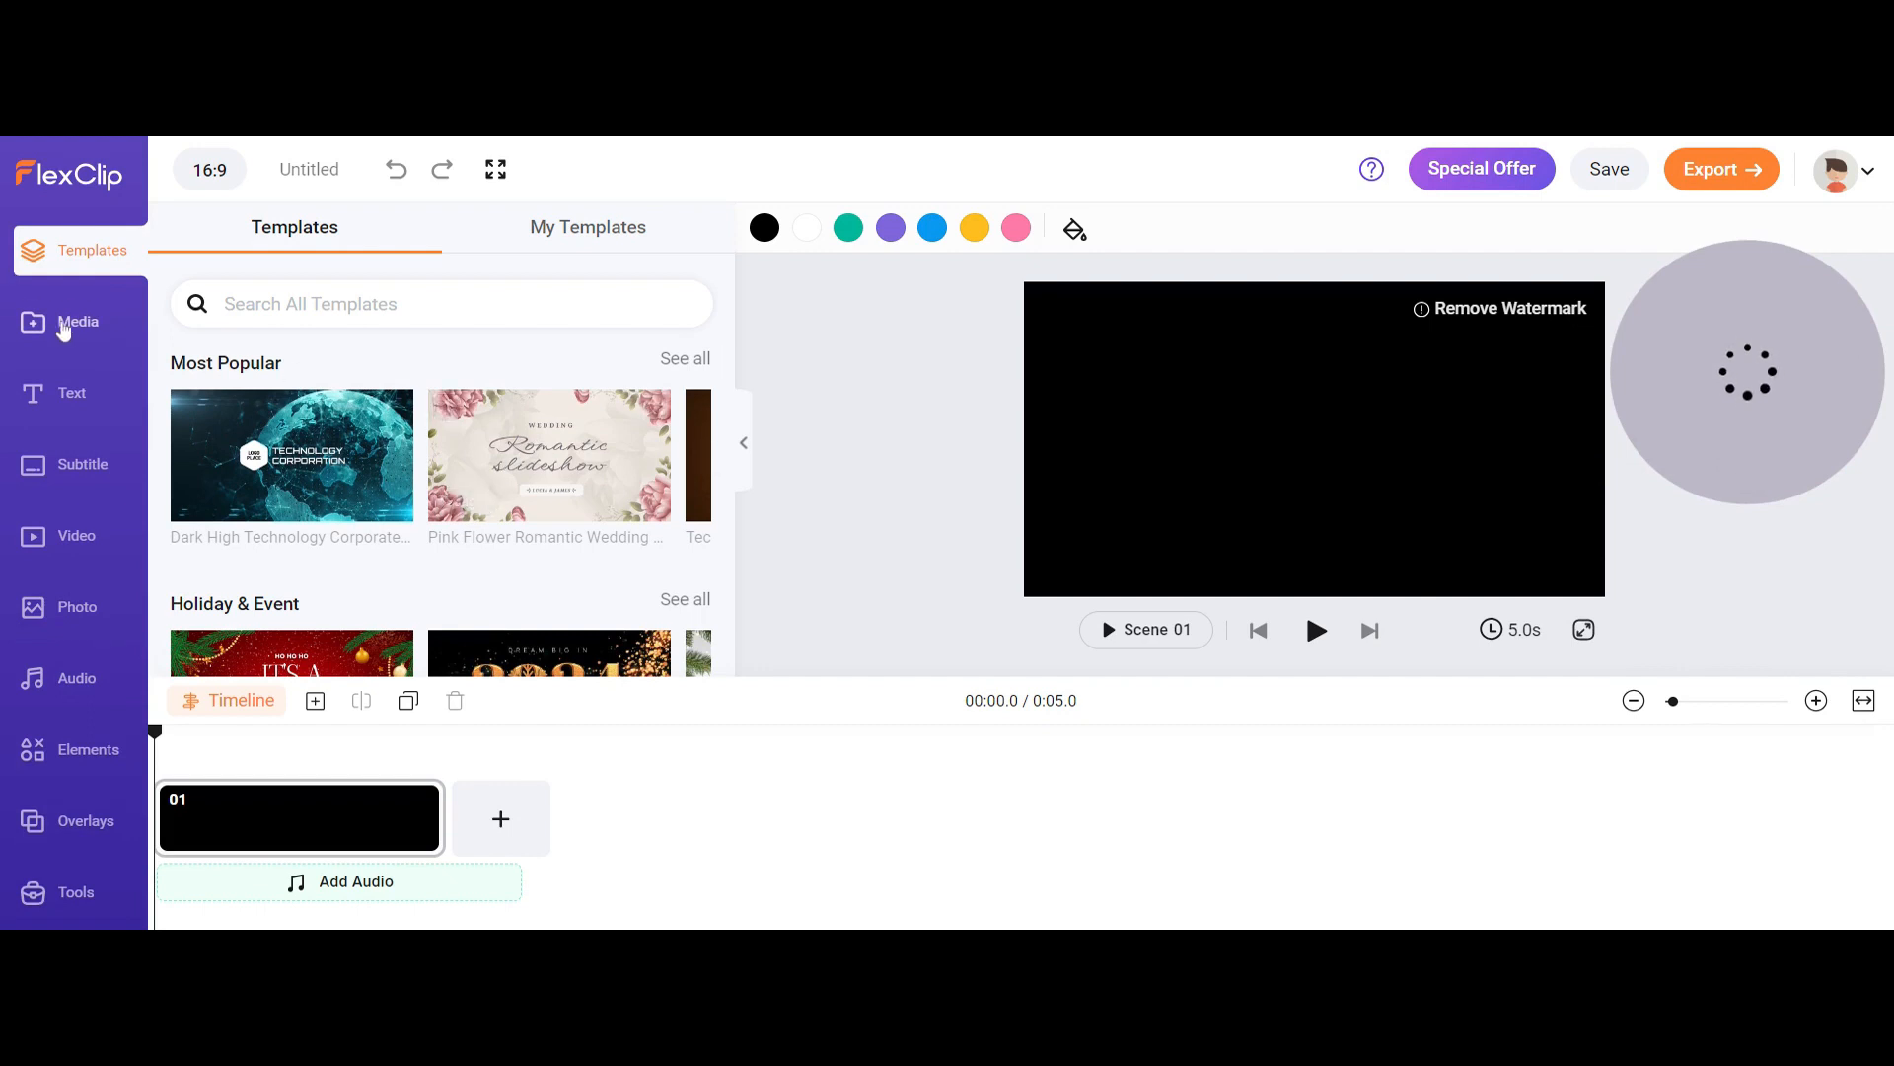
Leave the new project without saving and delete the Untitled project from the project list.
{"action": "left_click", "coordinate": [108, 182]}
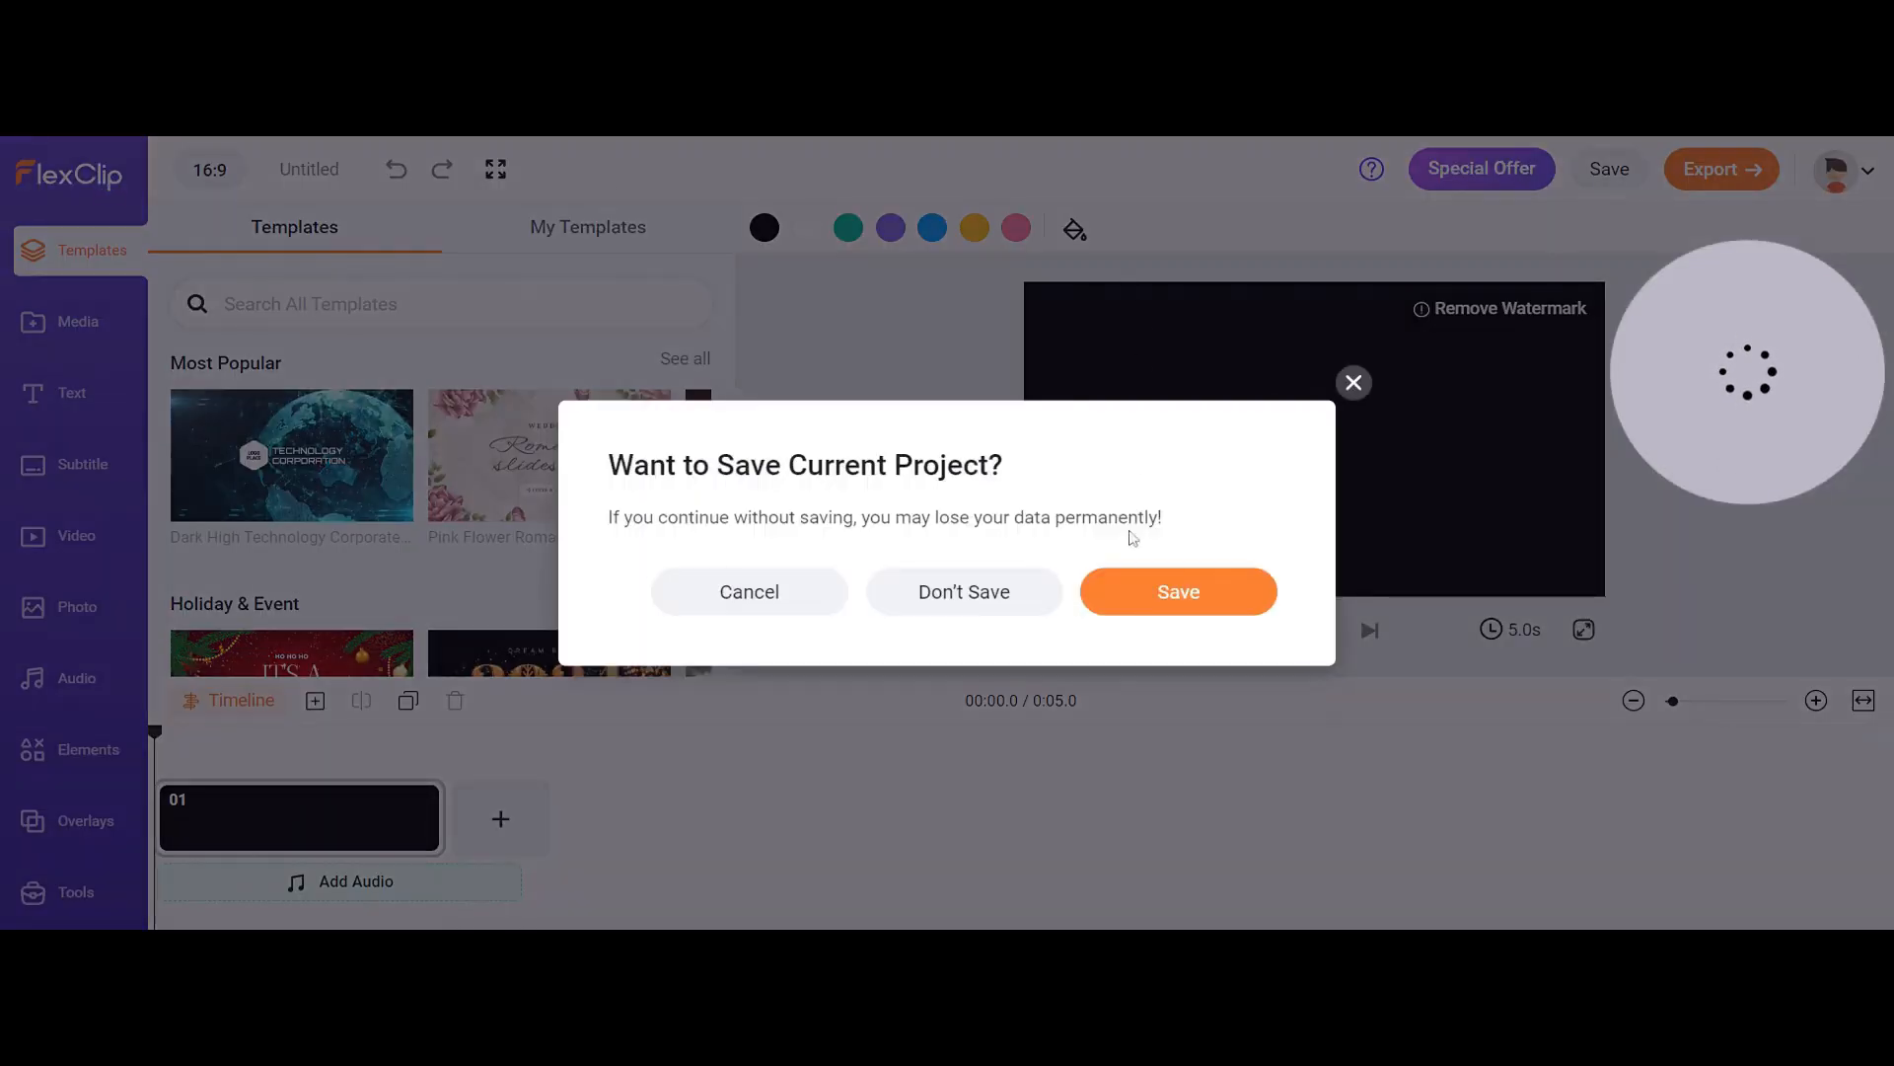
{"action": "left_click", "coordinate": [970, 609]}
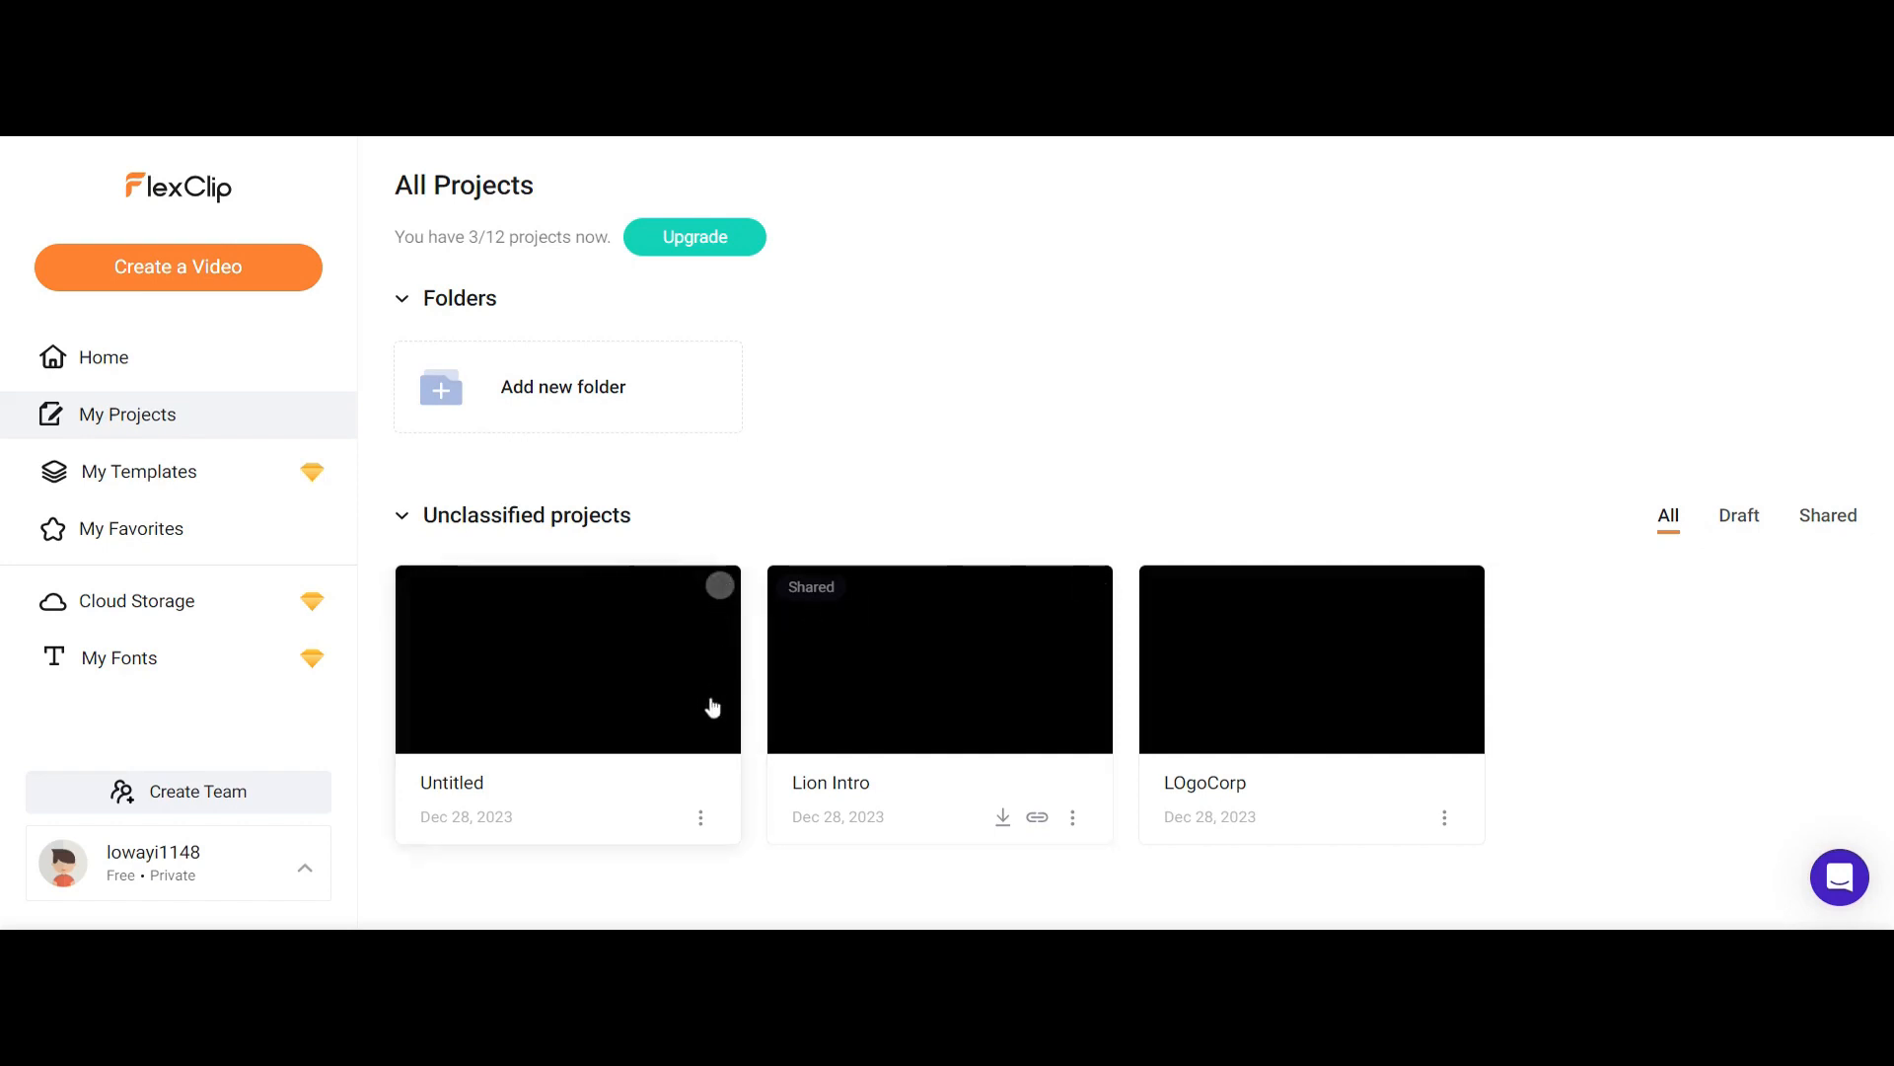
{"action": "left_click", "coordinate": [702, 821]}
{"action": "left_click", "coordinate": [769, 777]}
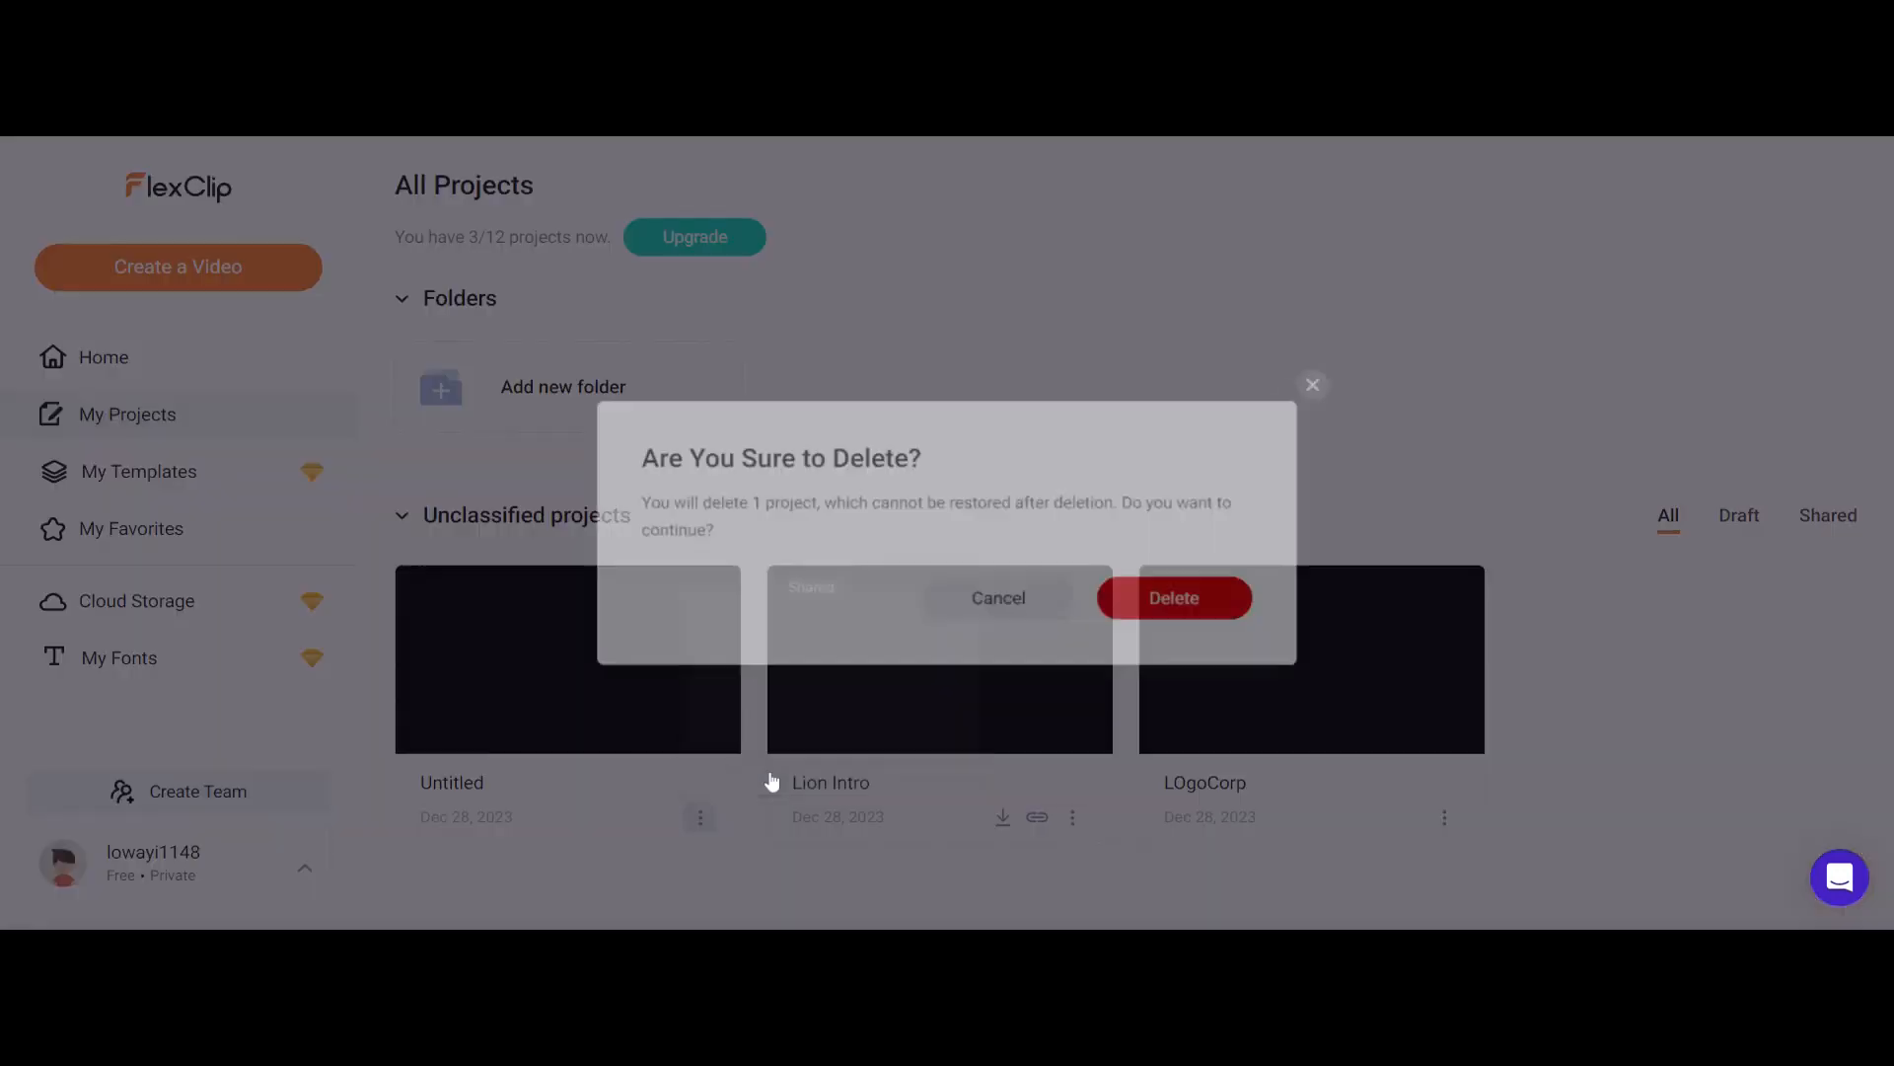
{"action": "left_click", "coordinate": [1196, 620]}
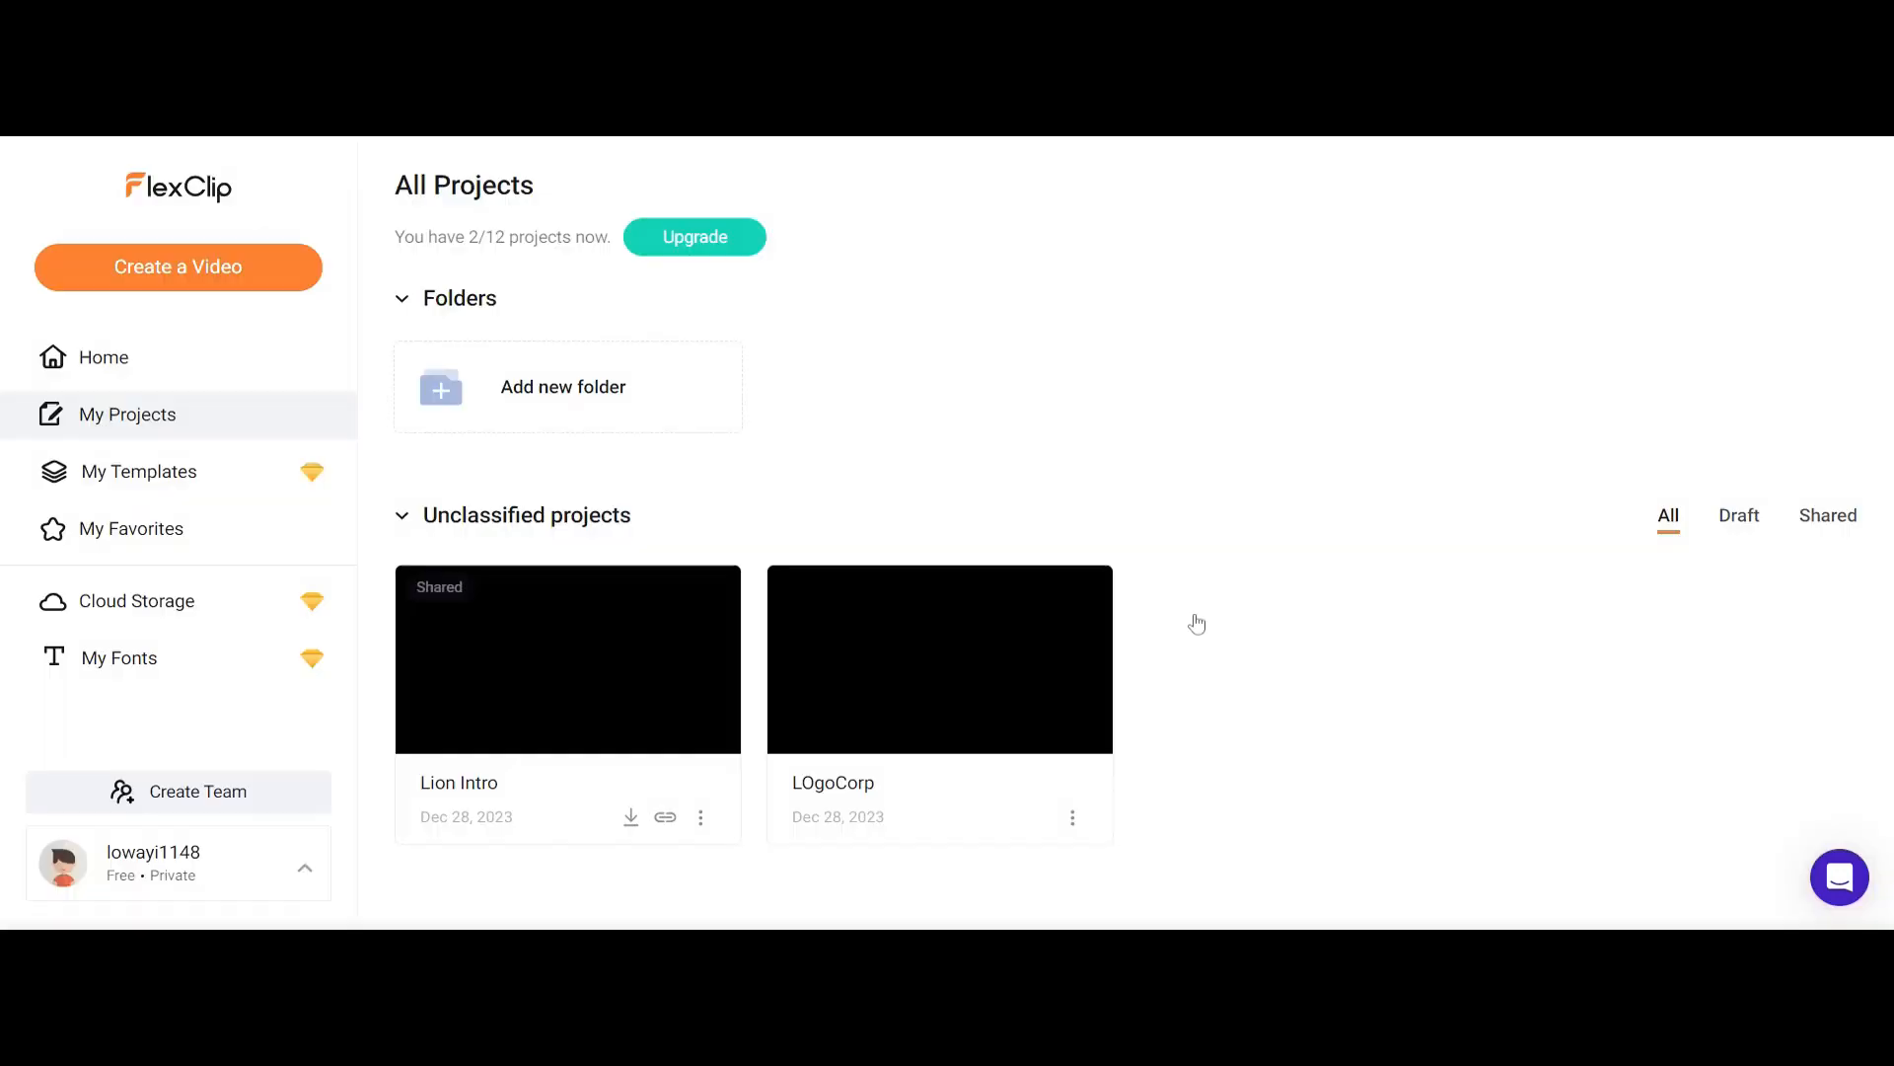
Open the LOgoCorp project, preview its animation and return to the project list.
{"action": "left_click", "coordinate": [926, 673]}
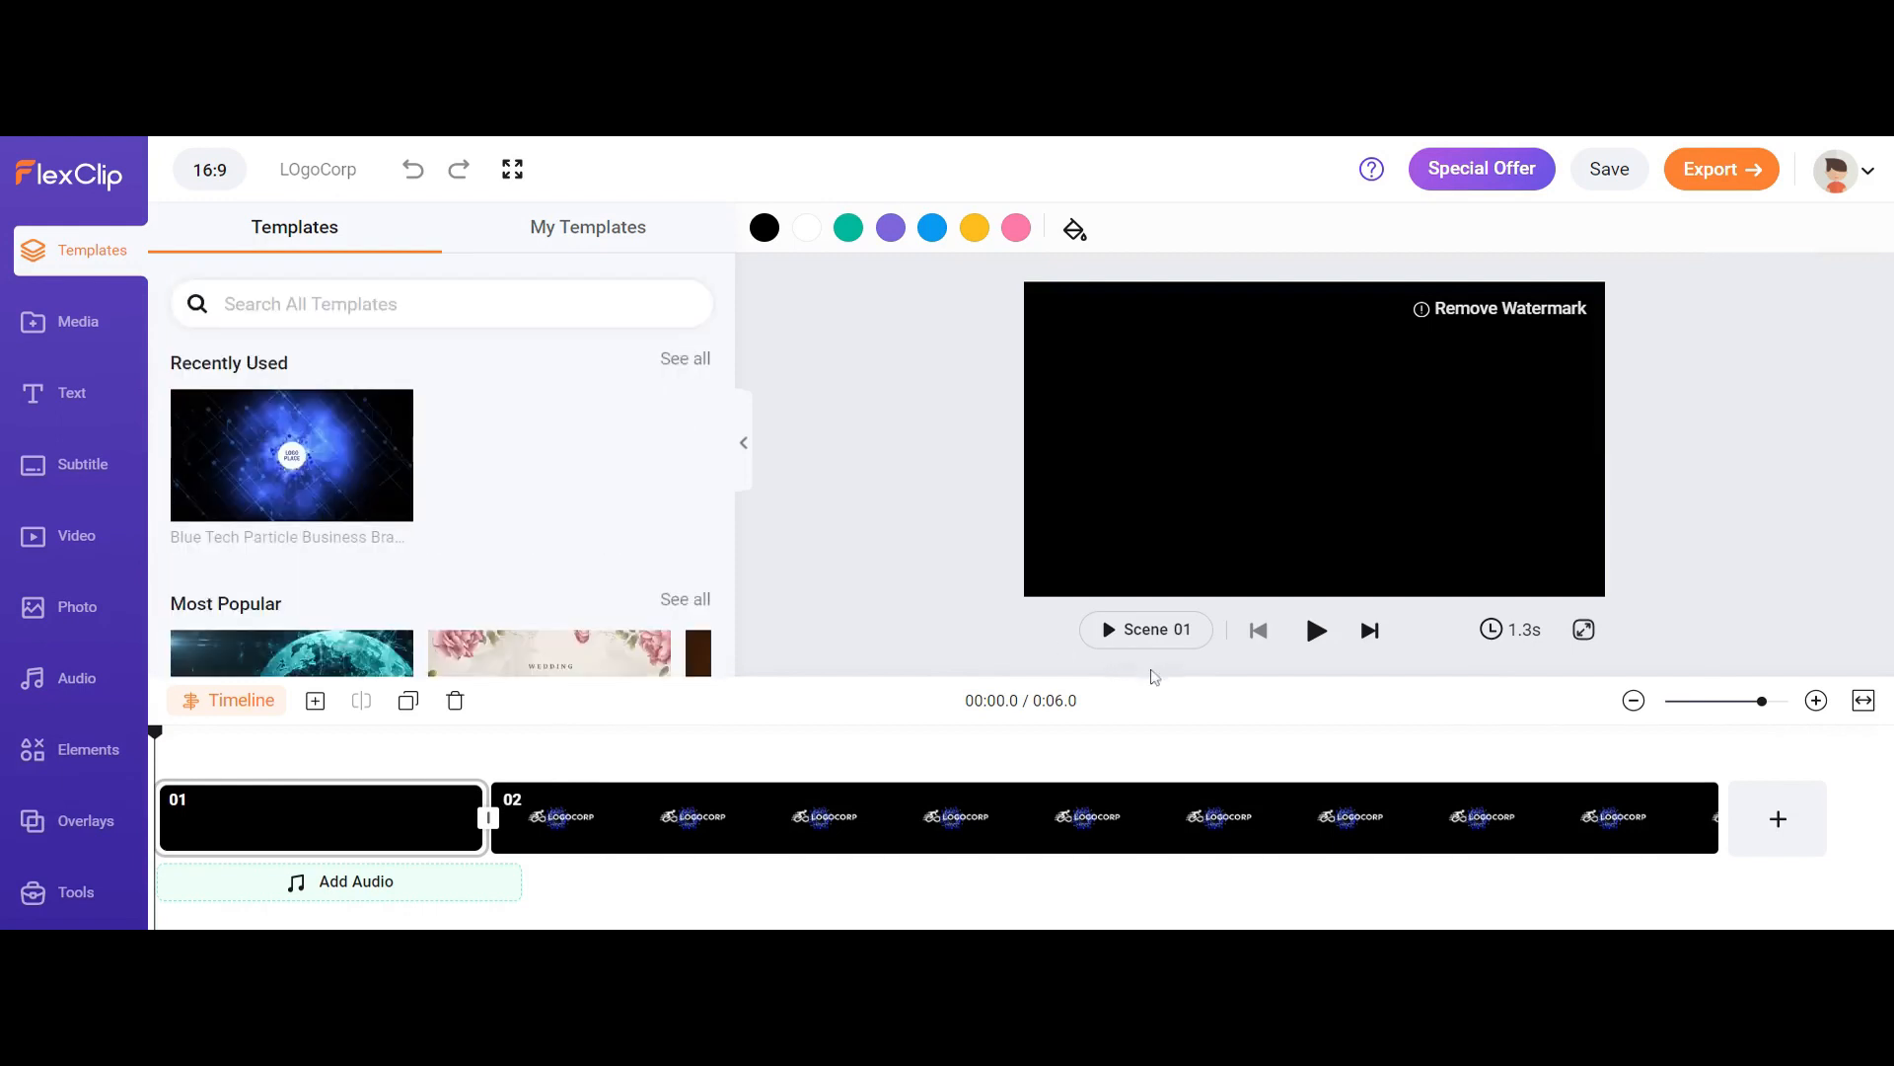
{"action": "left_click", "coordinate": [1322, 636]}
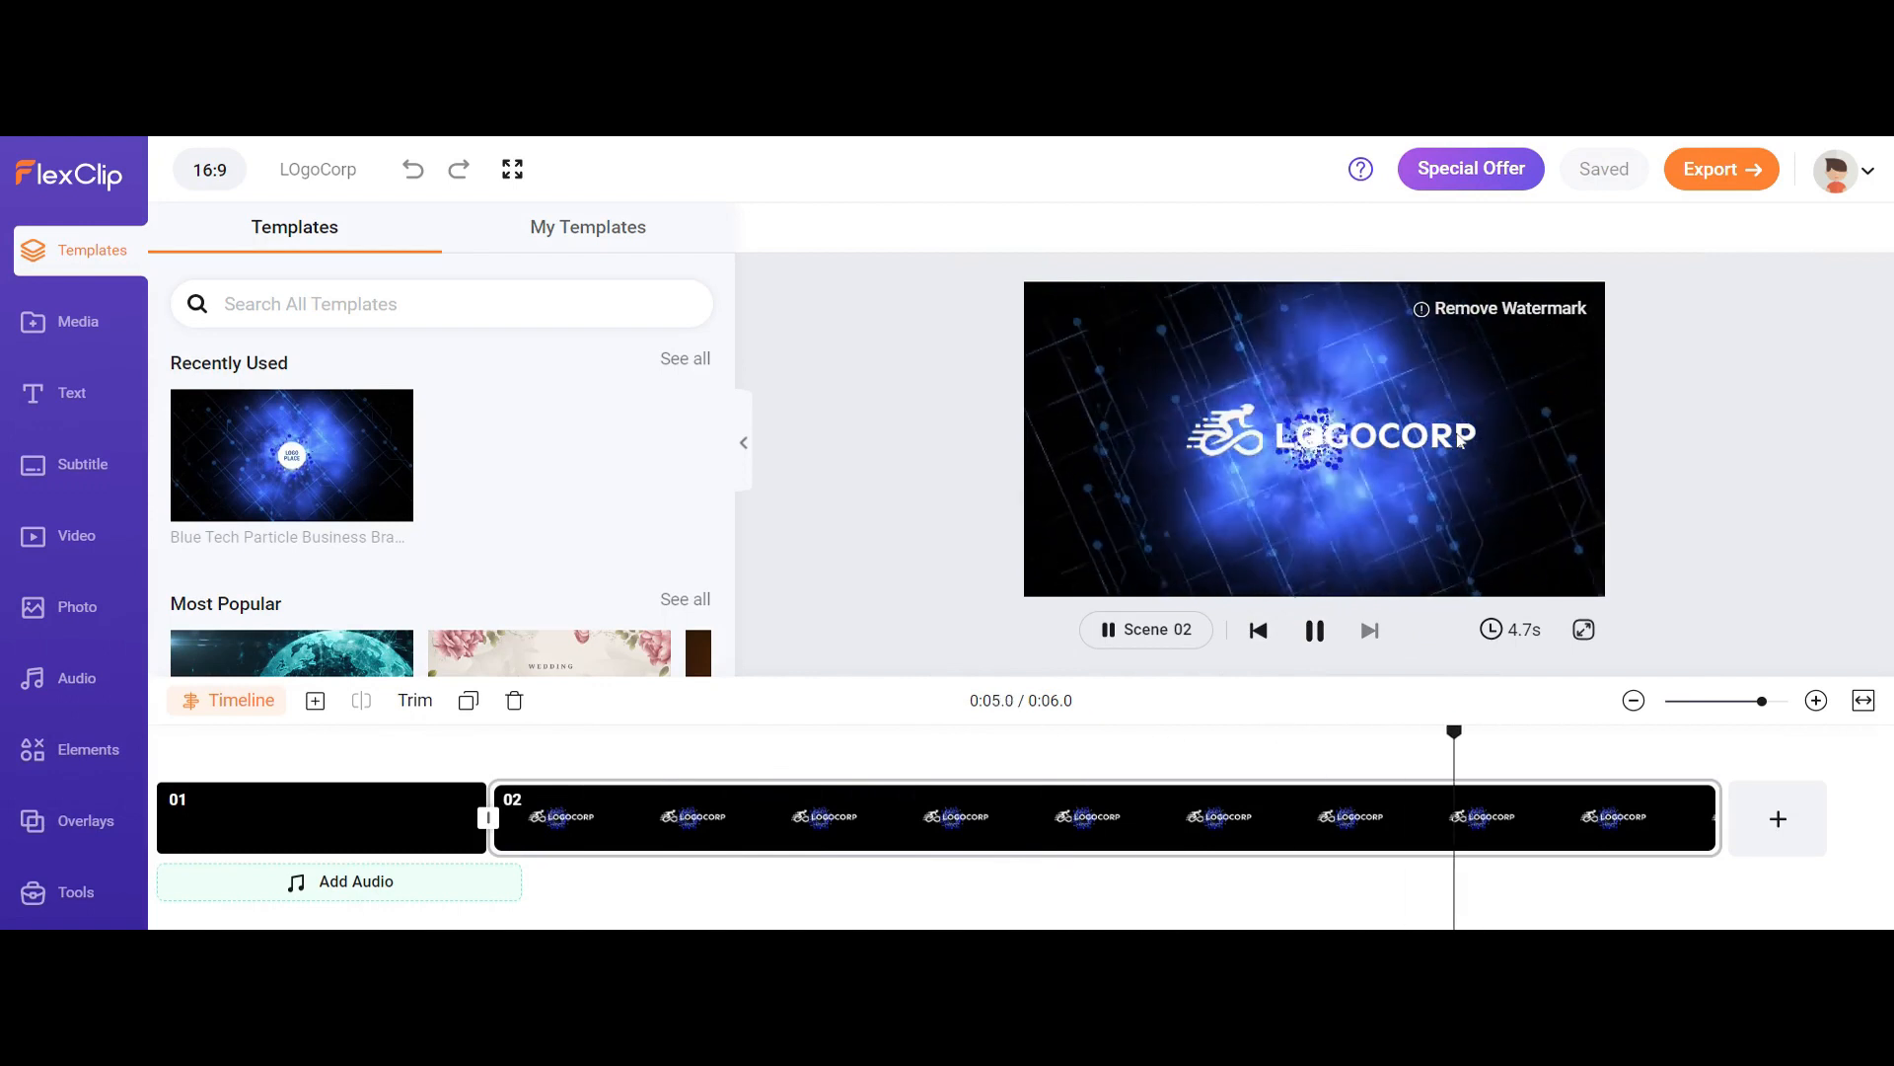
{"action": "left_click", "coordinate": [101, 175]}
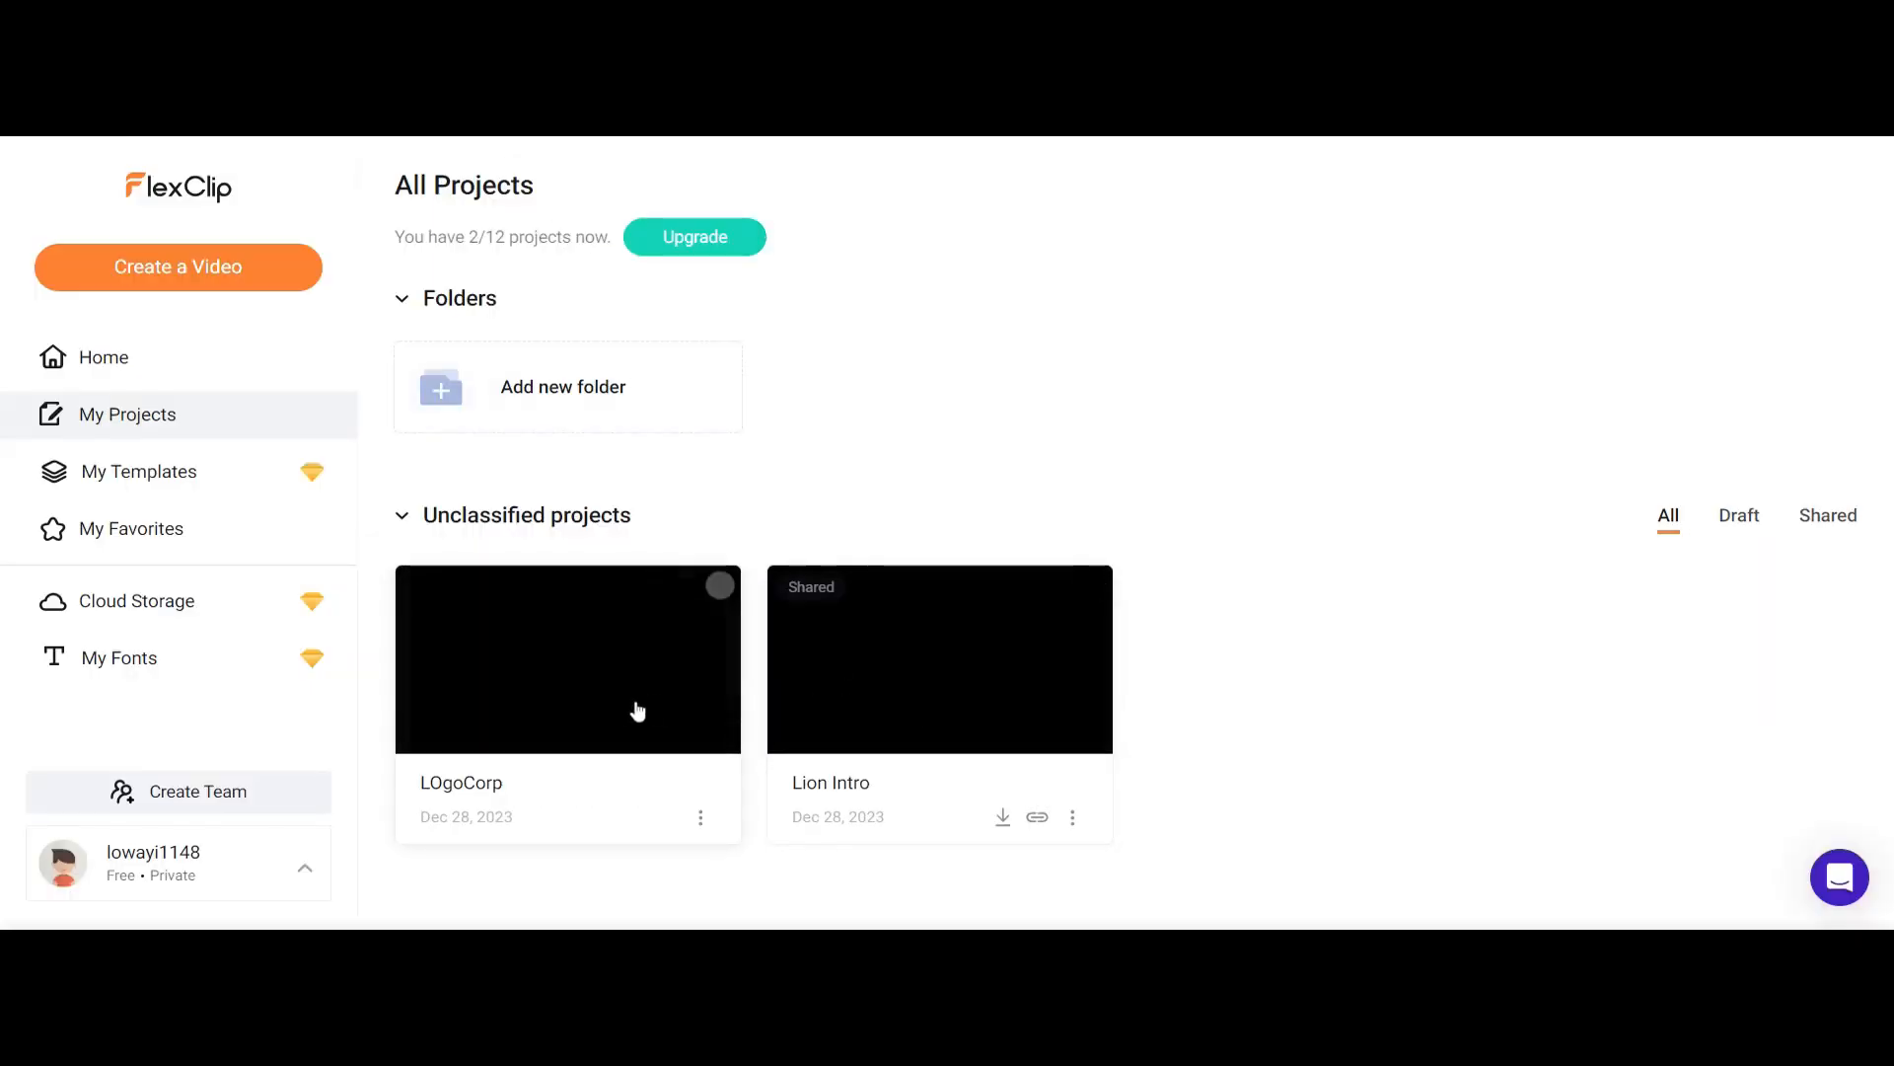
Open the Lion Intro project, preview its animation and return to the project list.
{"action": "left_click", "coordinate": [925, 702]}
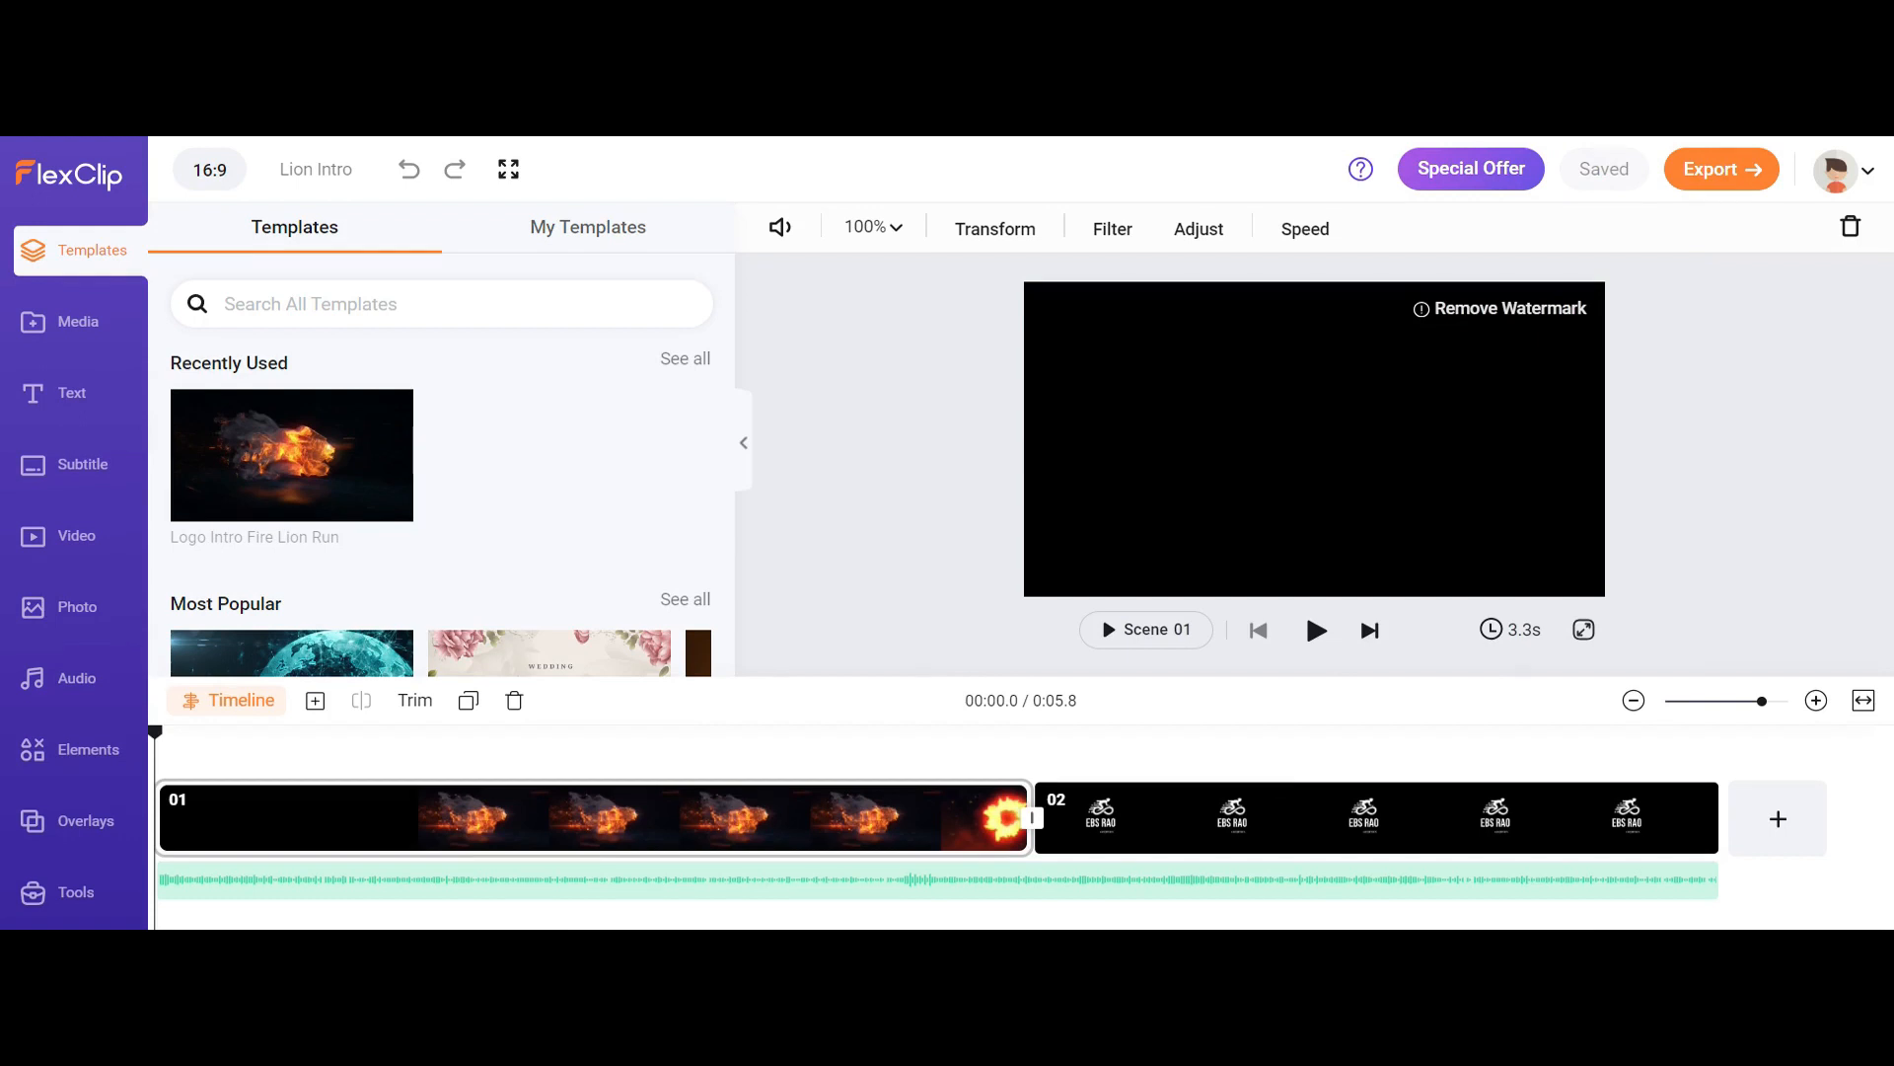
{"action": "left_click", "coordinate": [1317, 631]}
{"action": "left_click", "coordinate": [82, 188]}
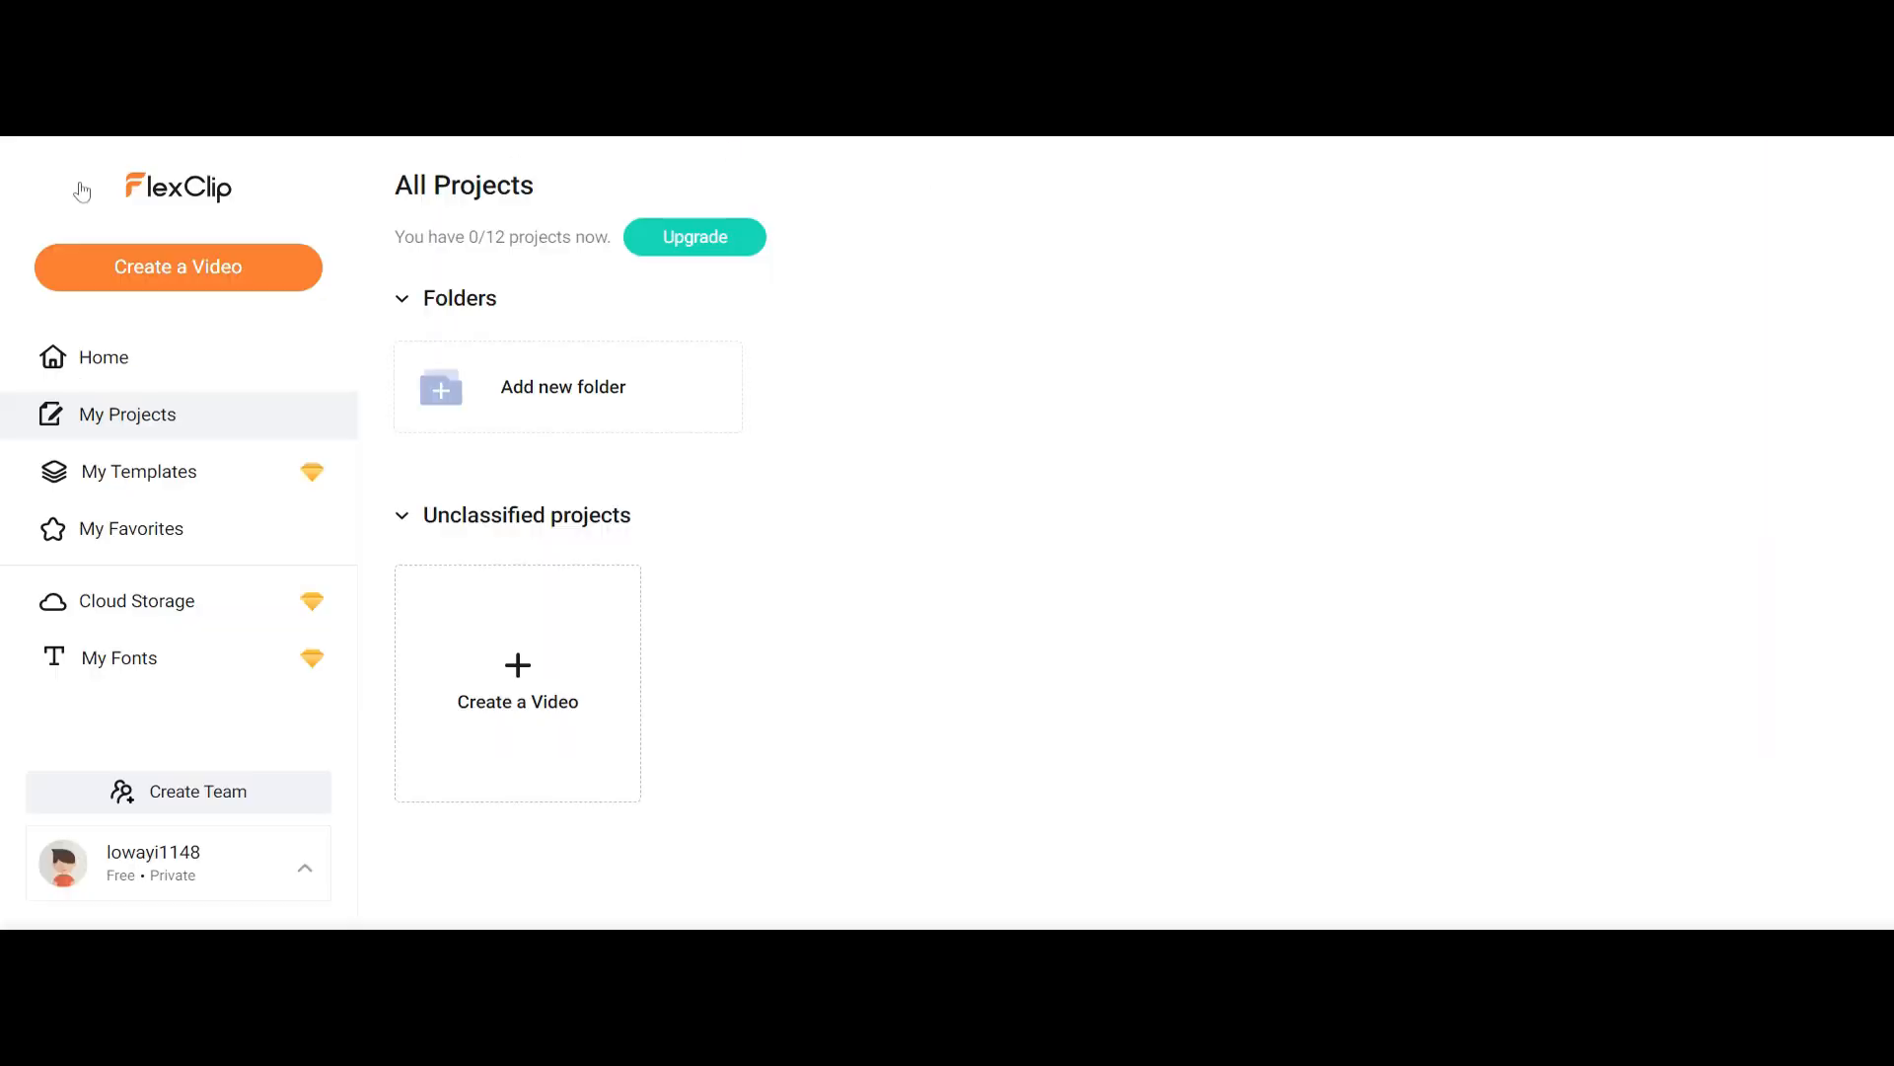
Create a new video with the 16:9 ratio and import the logo image cycle.png.
{"action": "left_click", "coordinate": [250, 279]}
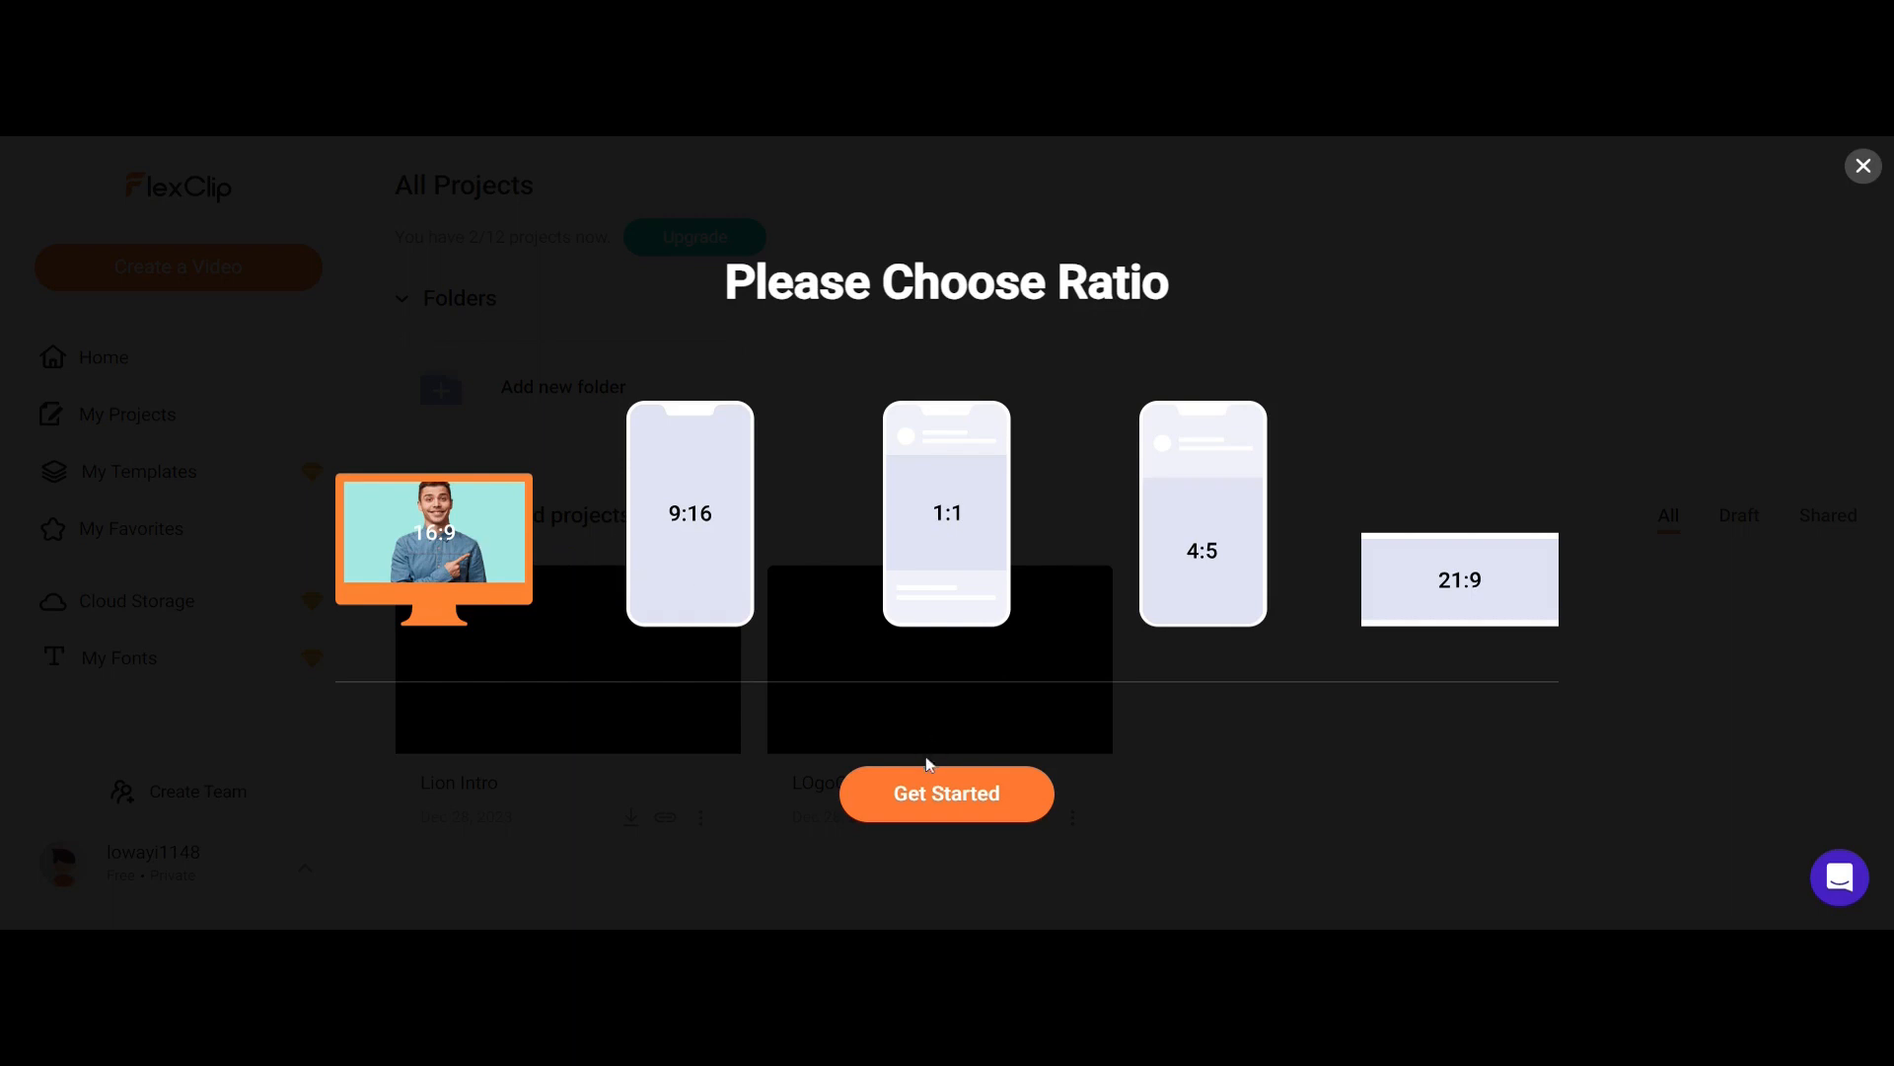
{"action": "left_click", "coordinate": [930, 788]}
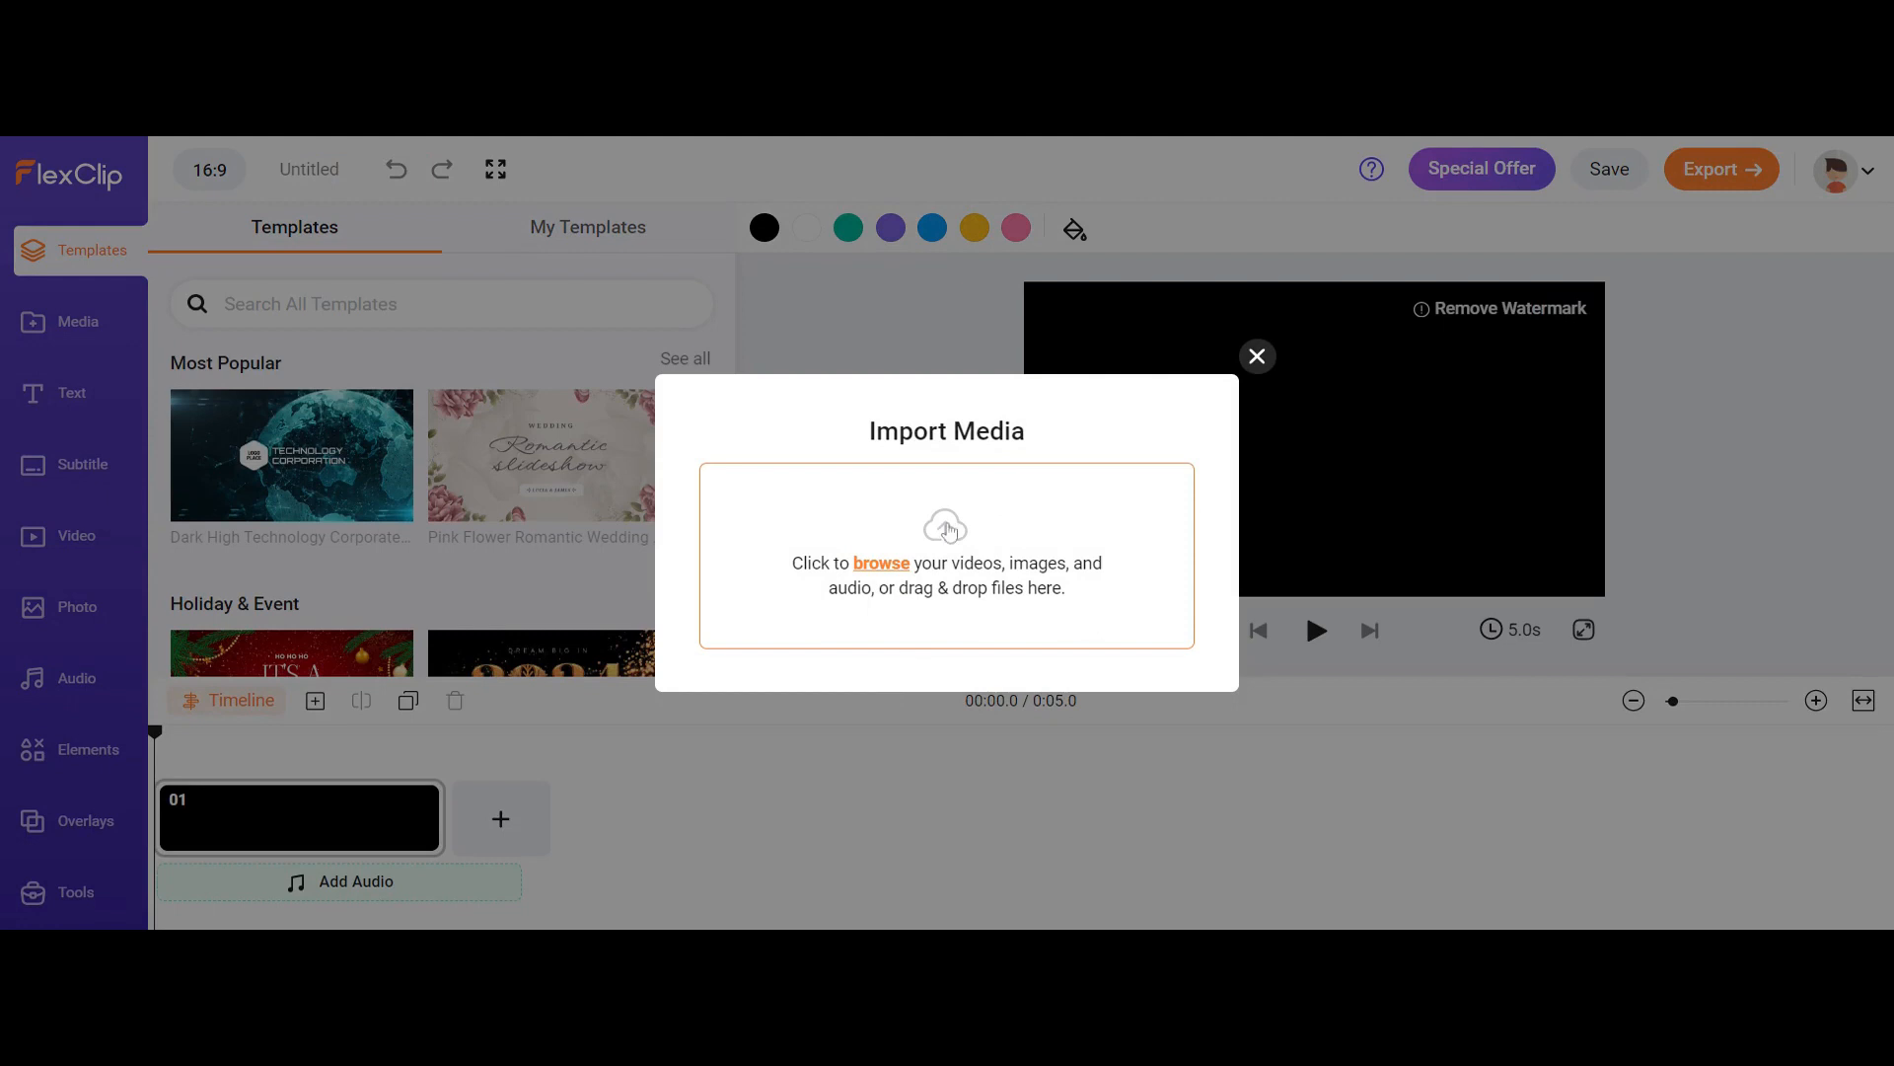
{"action": "left_click", "coordinate": [950, 530]}
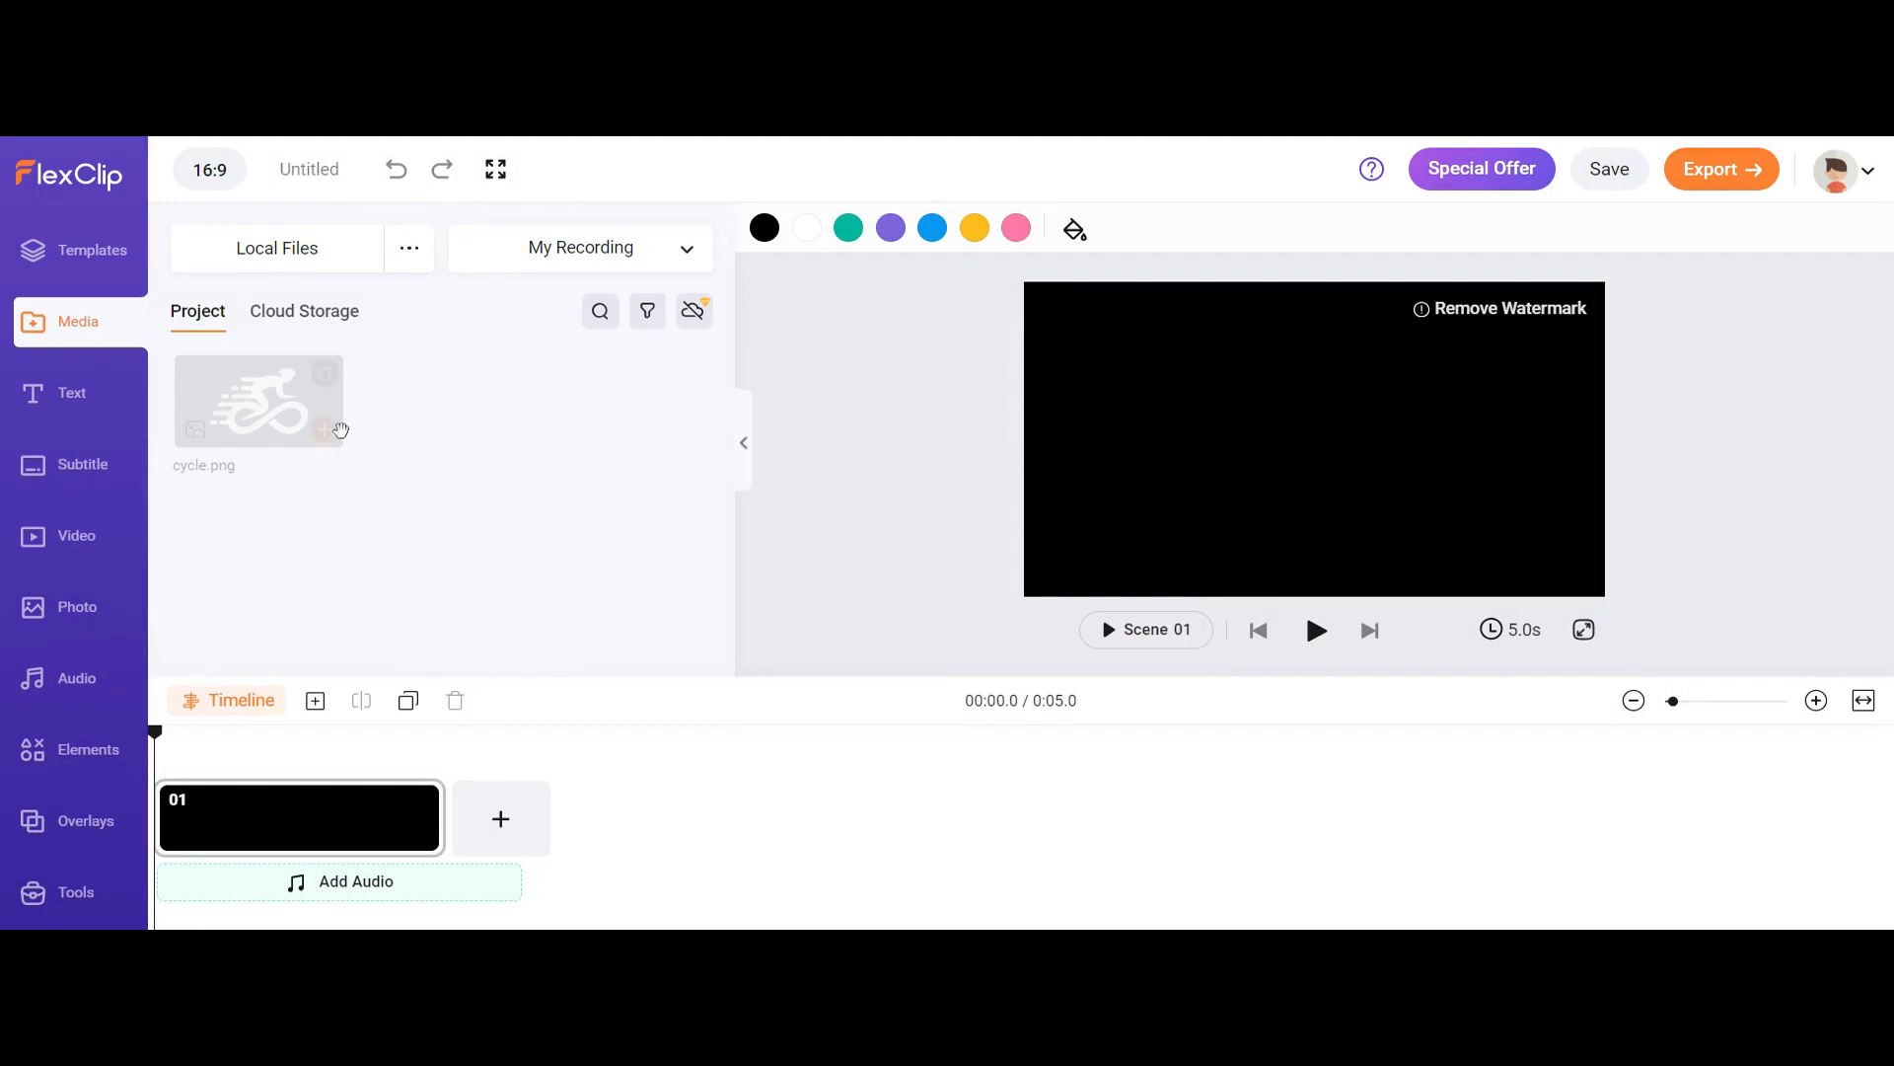
Try cycle.png in scene 01 as a full-frame image and as a shrunken overlay, undoing each placement.
{"action": "left_click", "coordinate": [327, 427]}
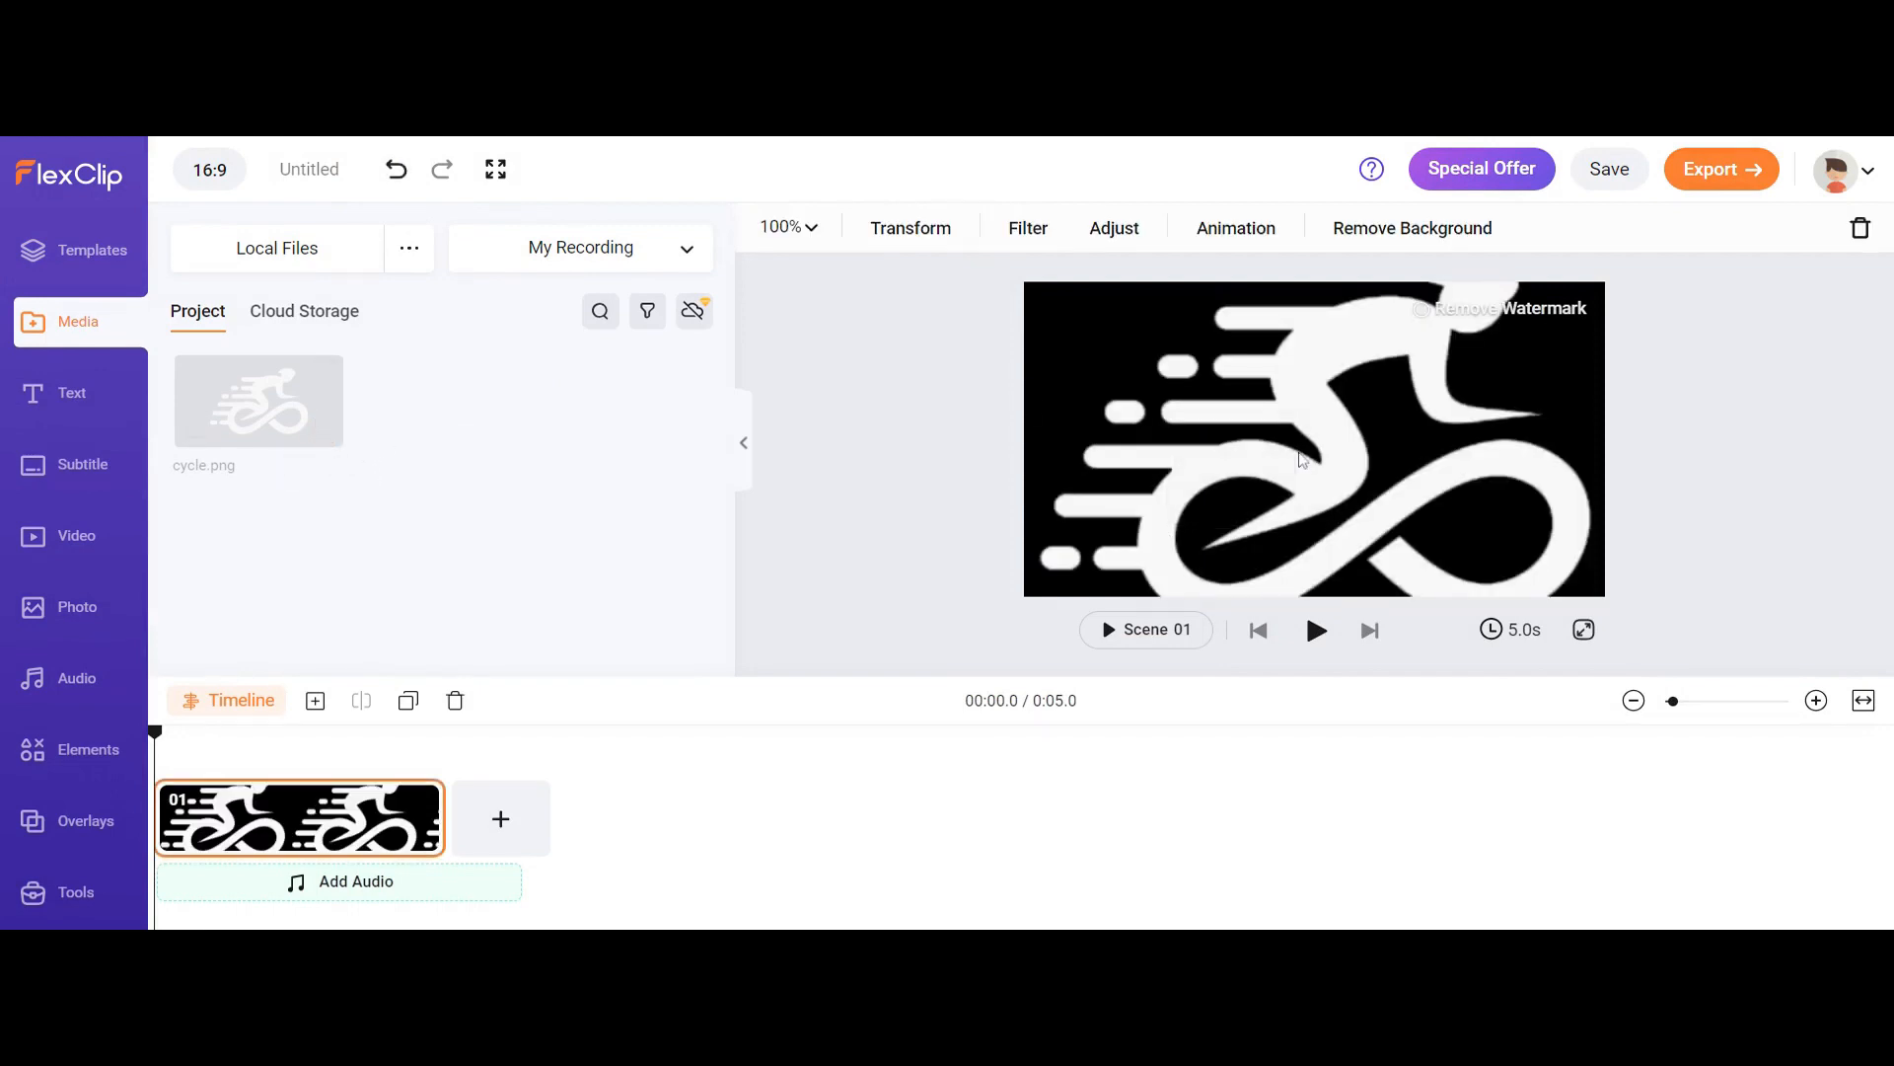
{"action": "key", "text": "ctrl+z"}
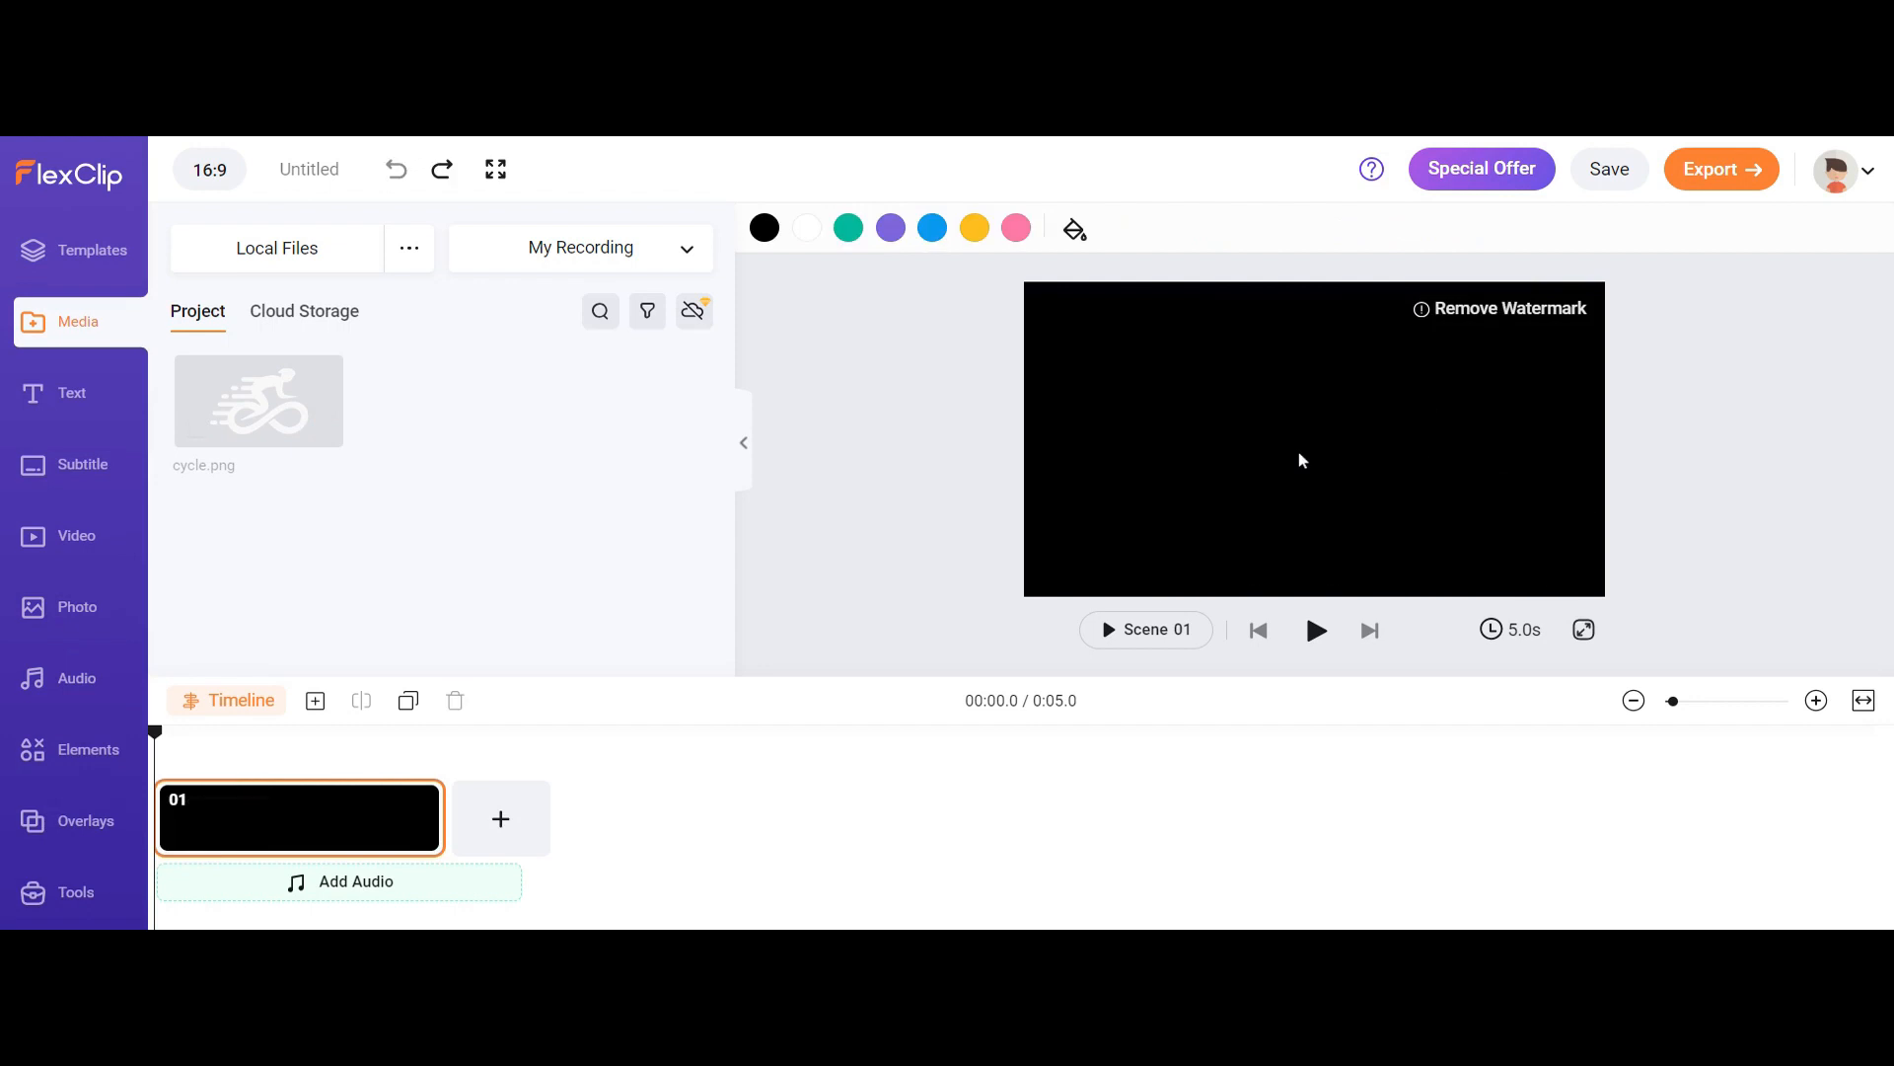
{"action": "left_click", "coordinate": [197, 444]}
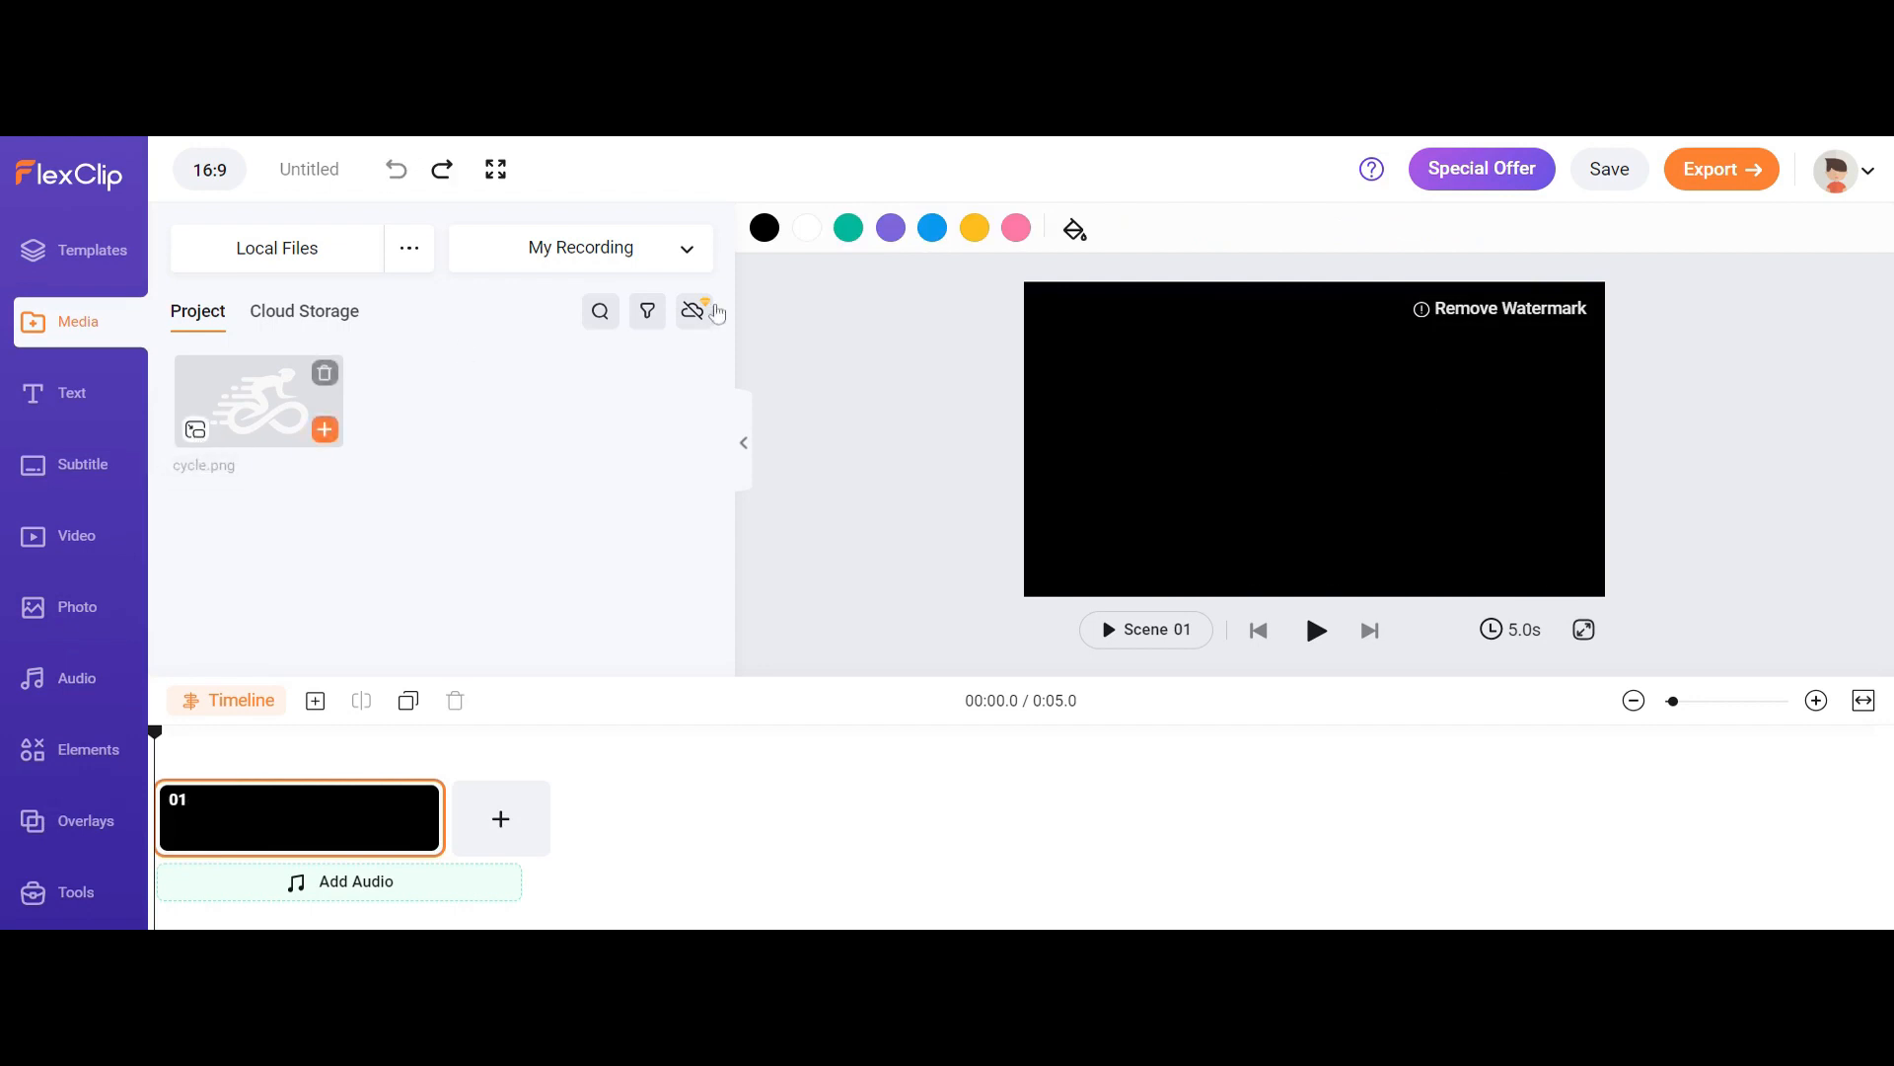
{"action": "left_click_drag", "start_coordinate": [1186, 549], "coordinate": [1338, 484]}
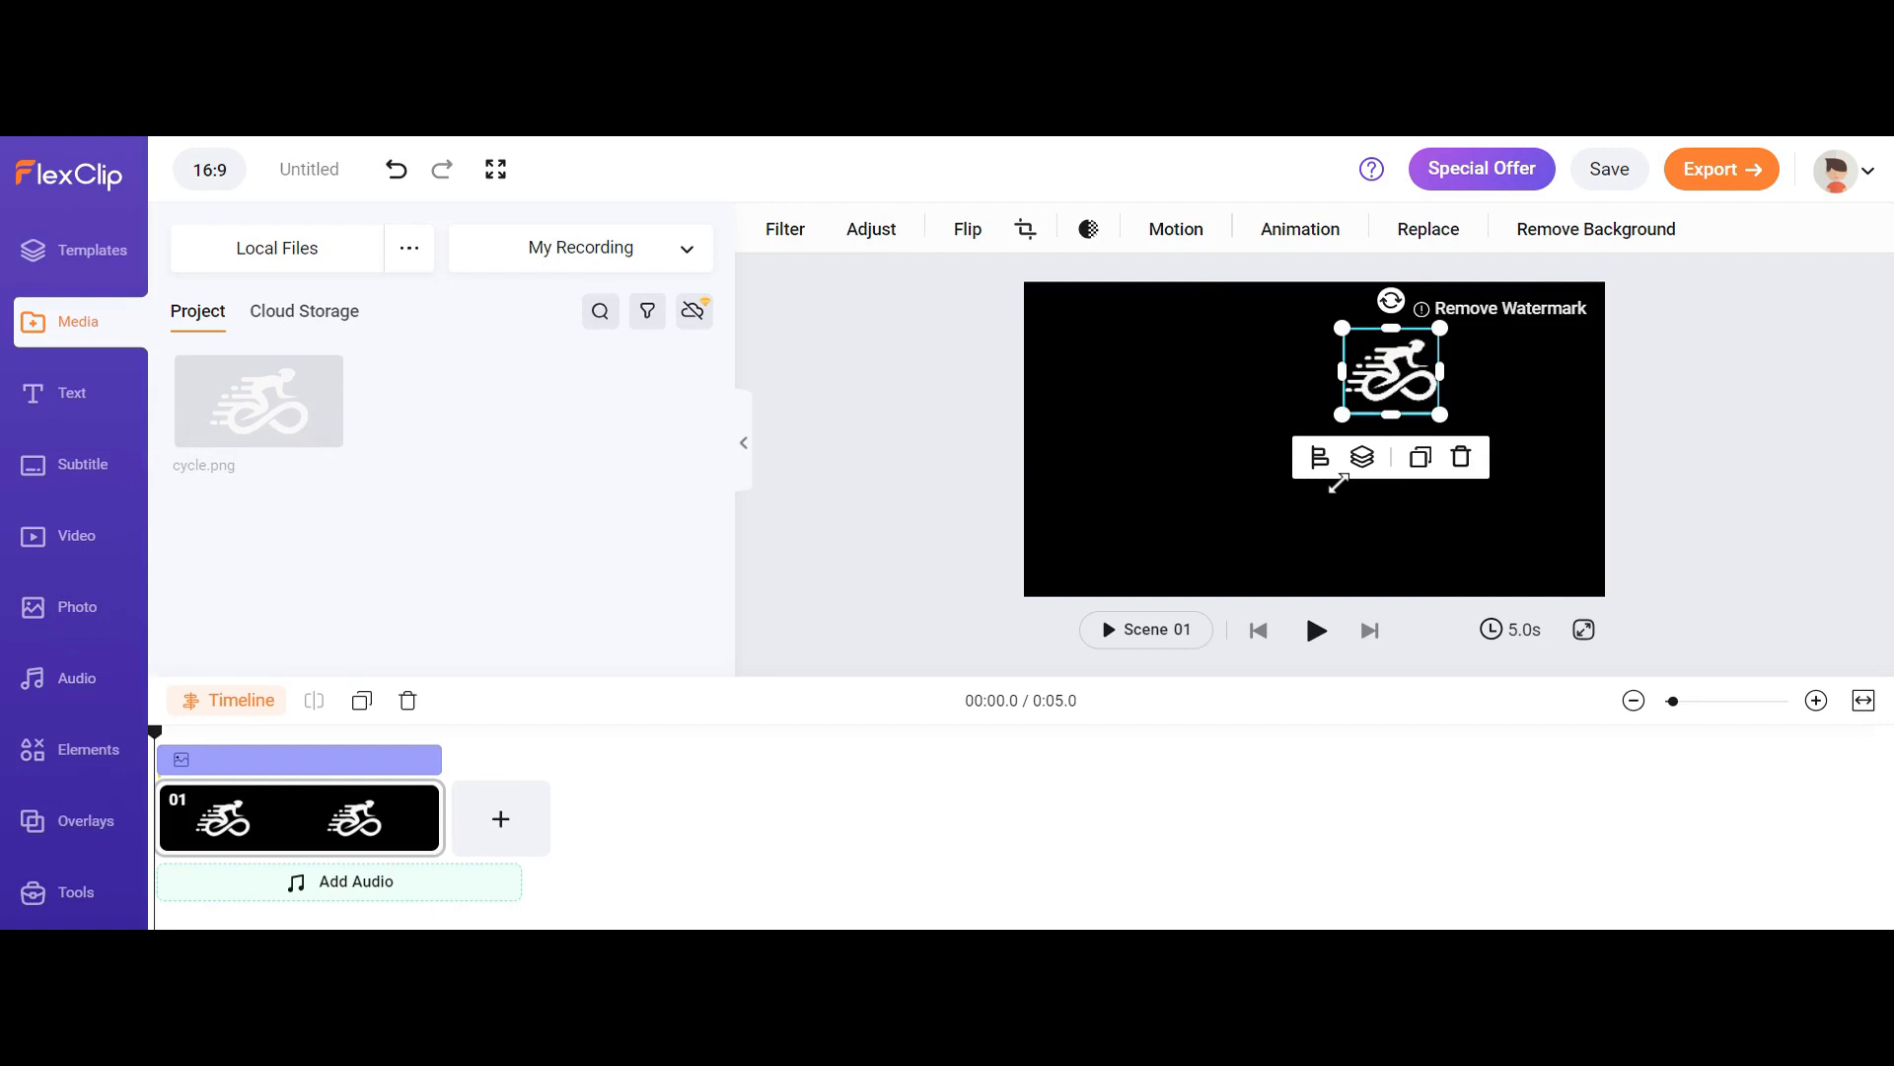
{"action": "key", "text": "ctrl+z"}
{"action": "key", "text": "ctrl+z"}
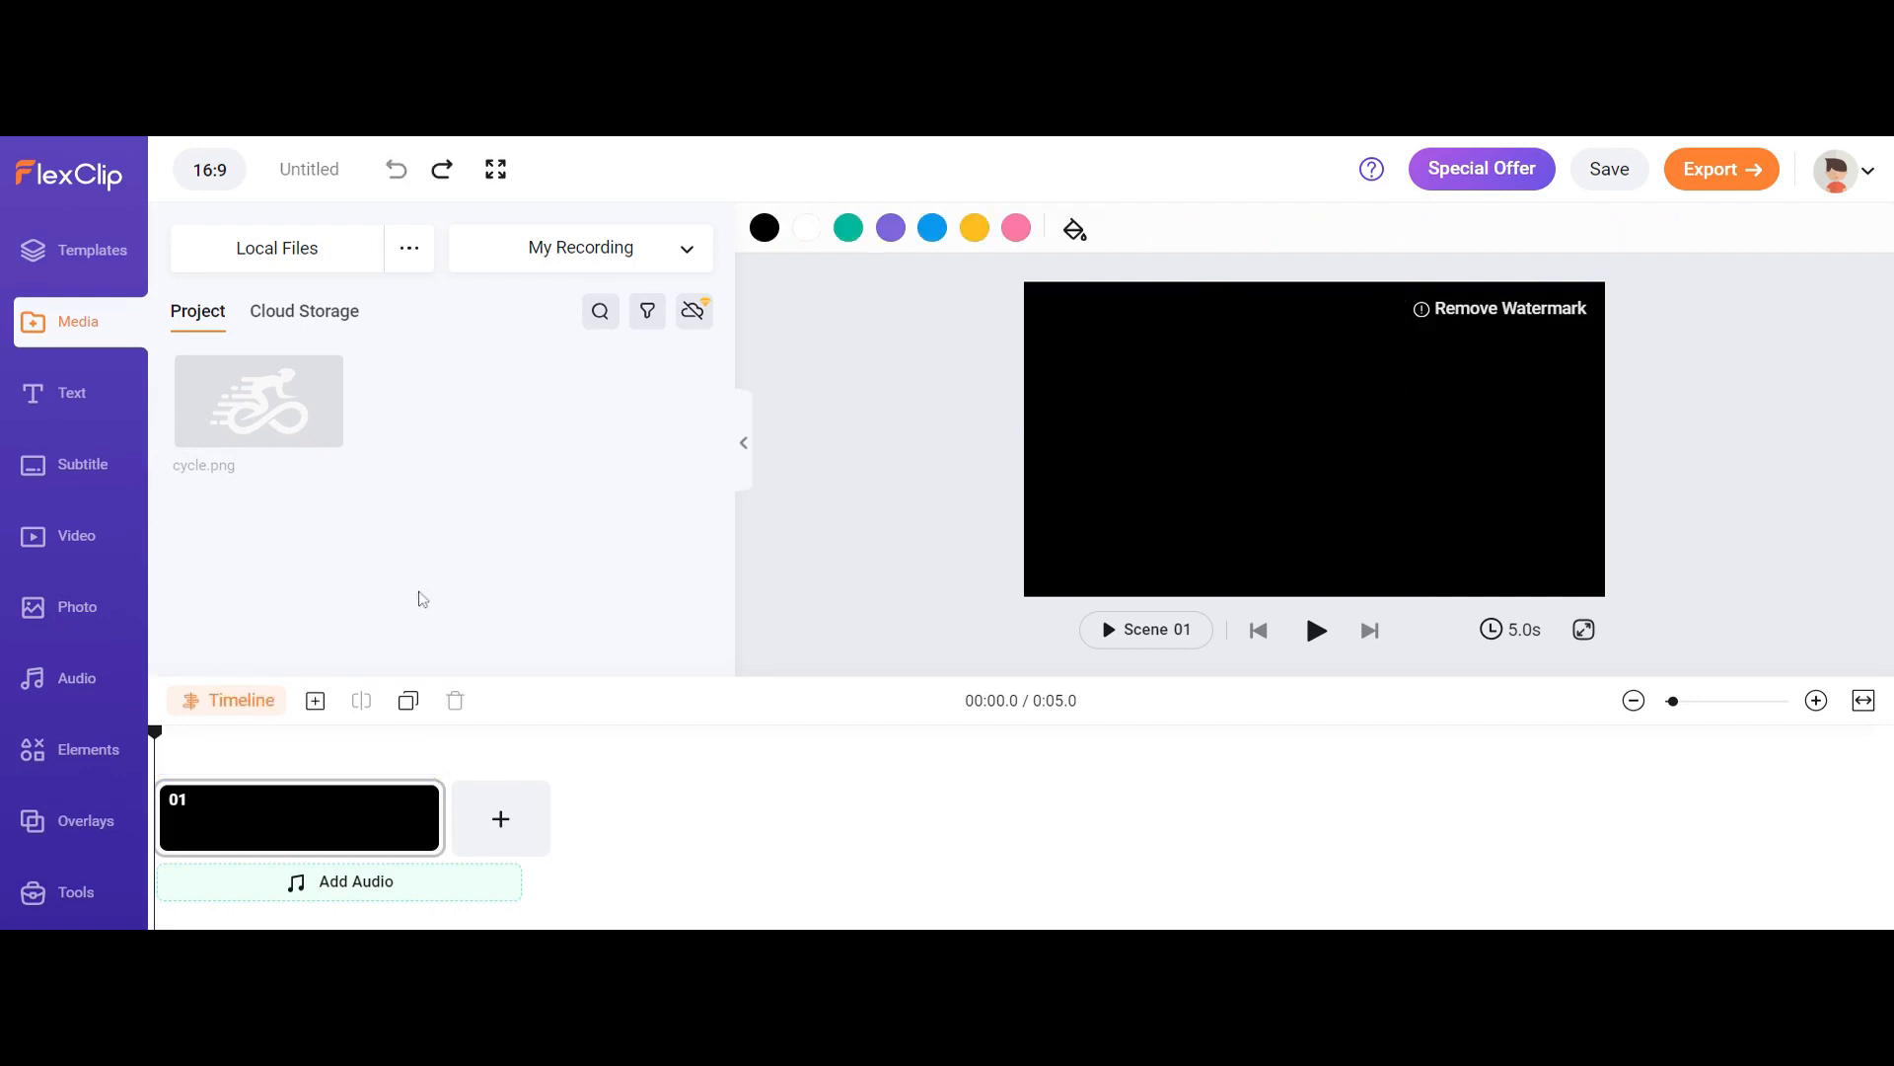
Search the template library for "logo intro".
{"action": "left_click", "coordinate": [102, 268]}
{"action": "left_click", "coordinate": [346, 291]}
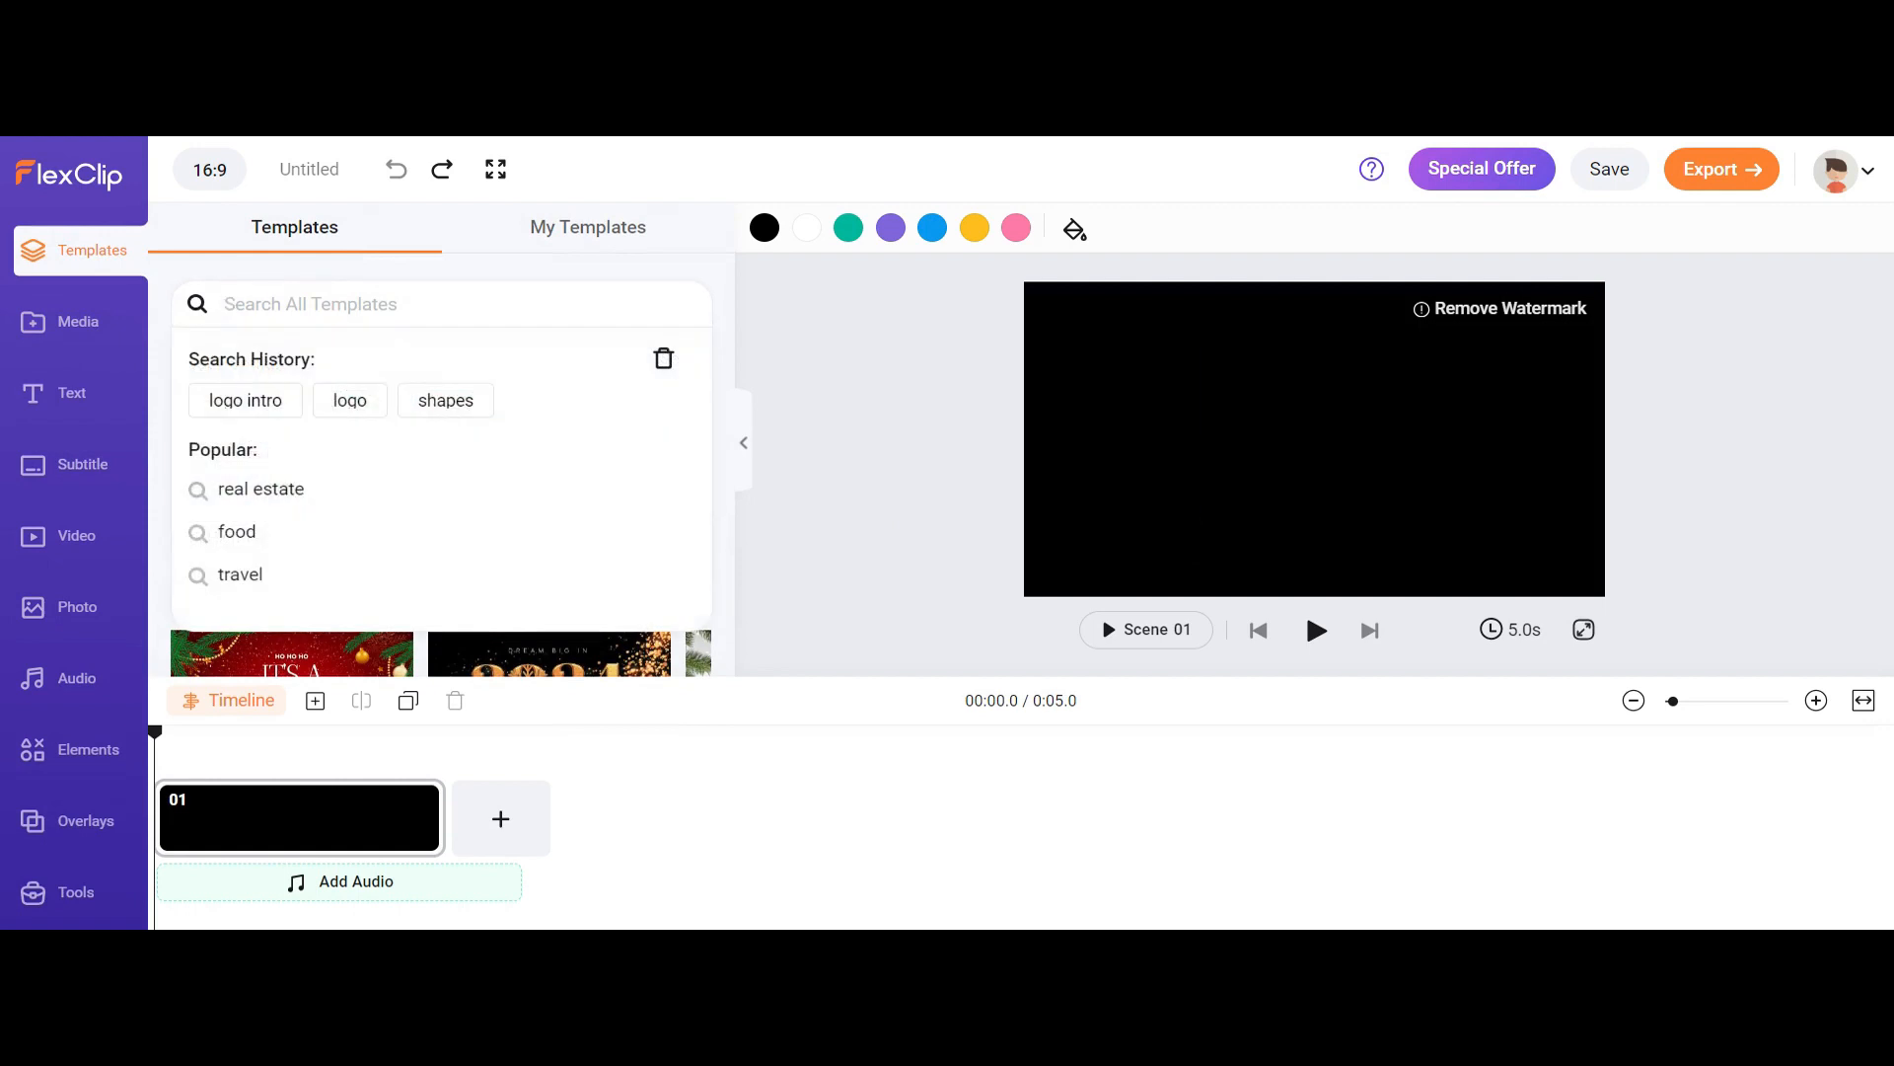
{"action": "type", "text": "logo intro"}
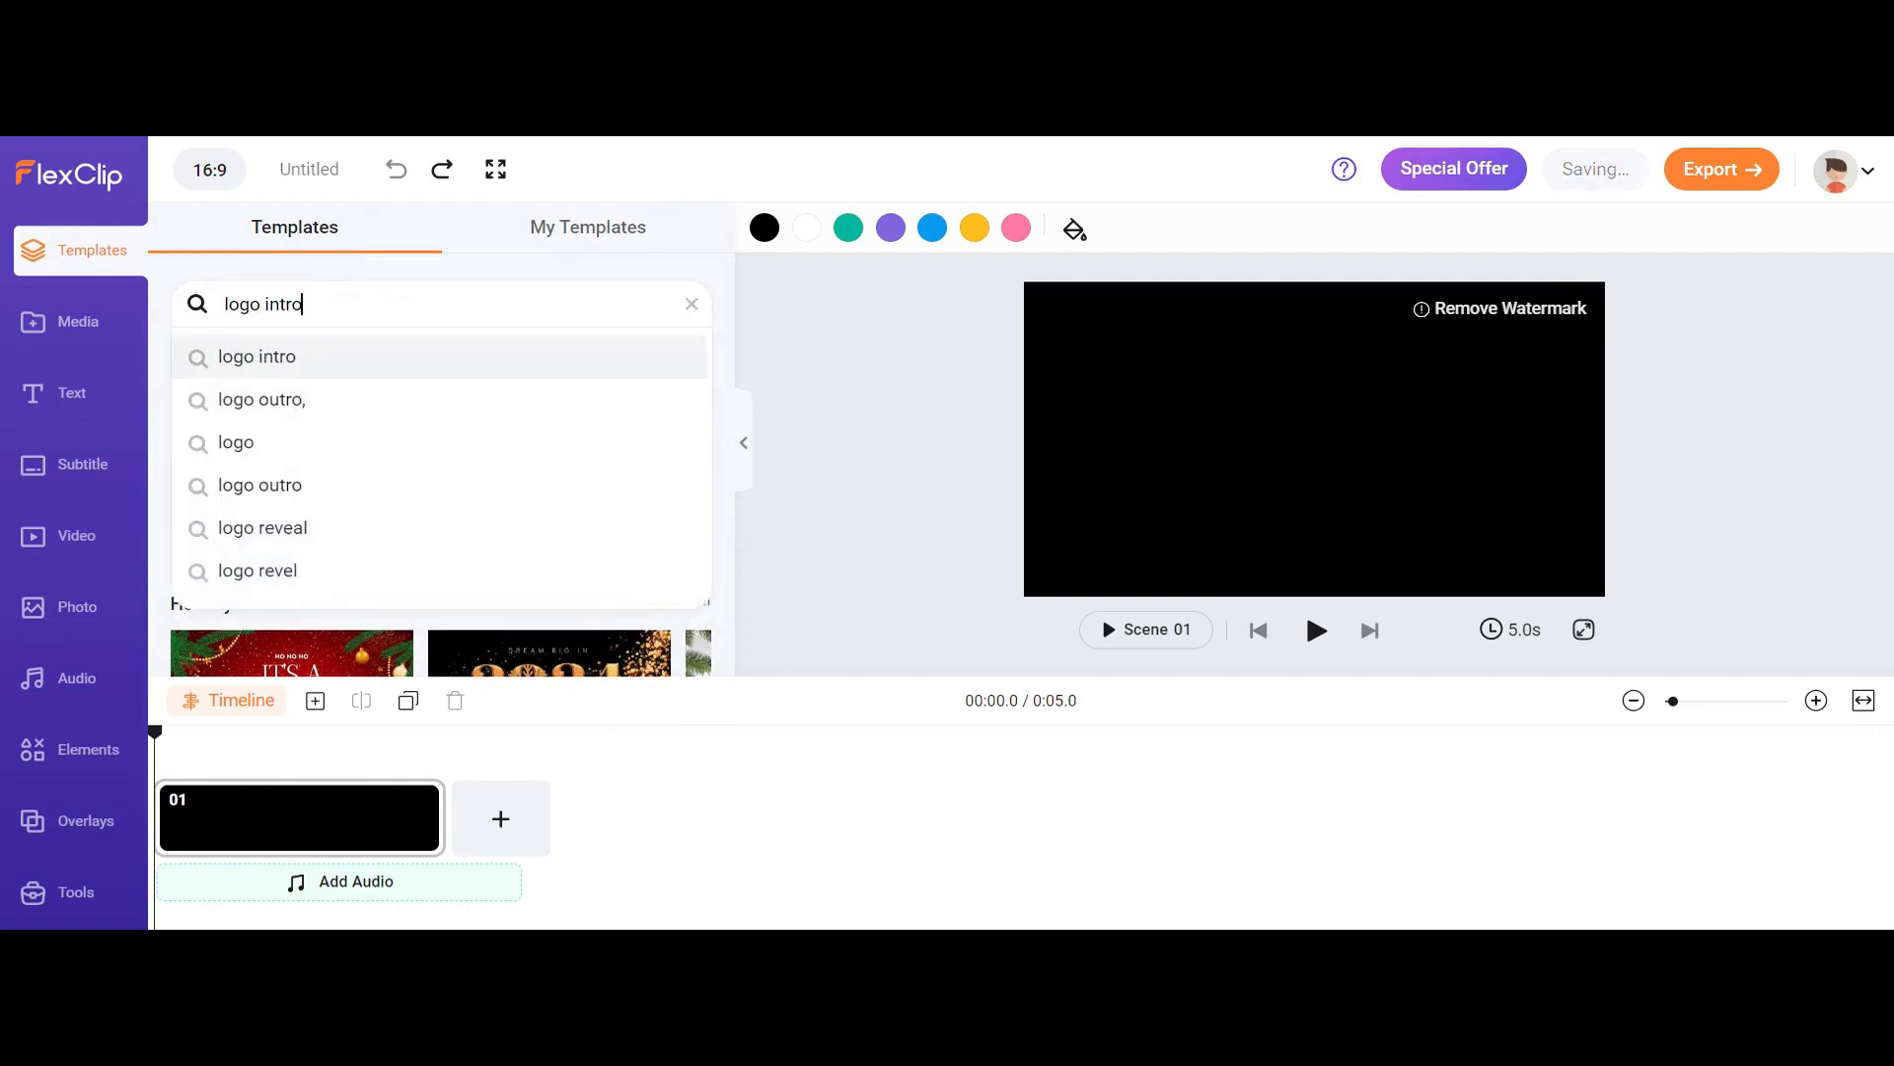
{"action": "key", "text": "Return"}
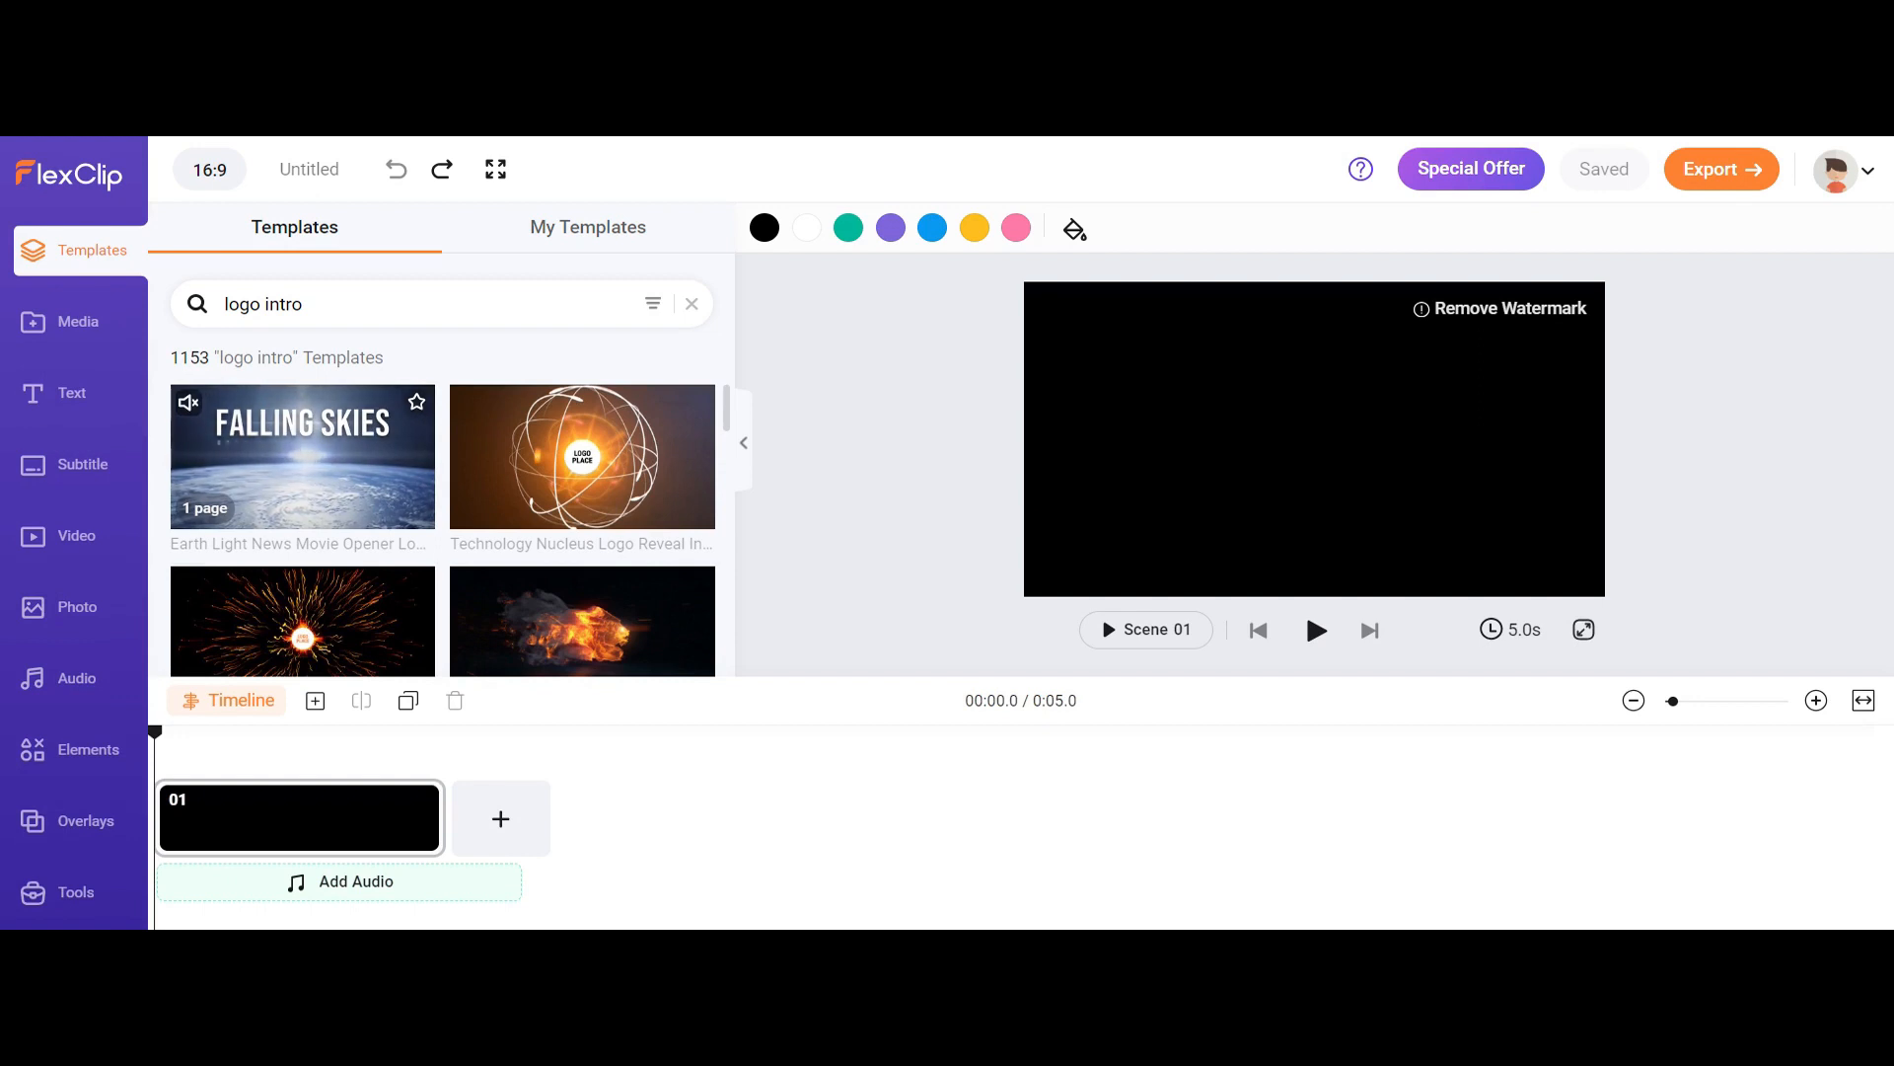
Find the Blue Tech Particle Business Brand Logo template and add its page to the timeline after scene 01.
{"action": "scroll", "coordinate": [303, 453], "scroll_direction": "down", "scroll_amount": 2}
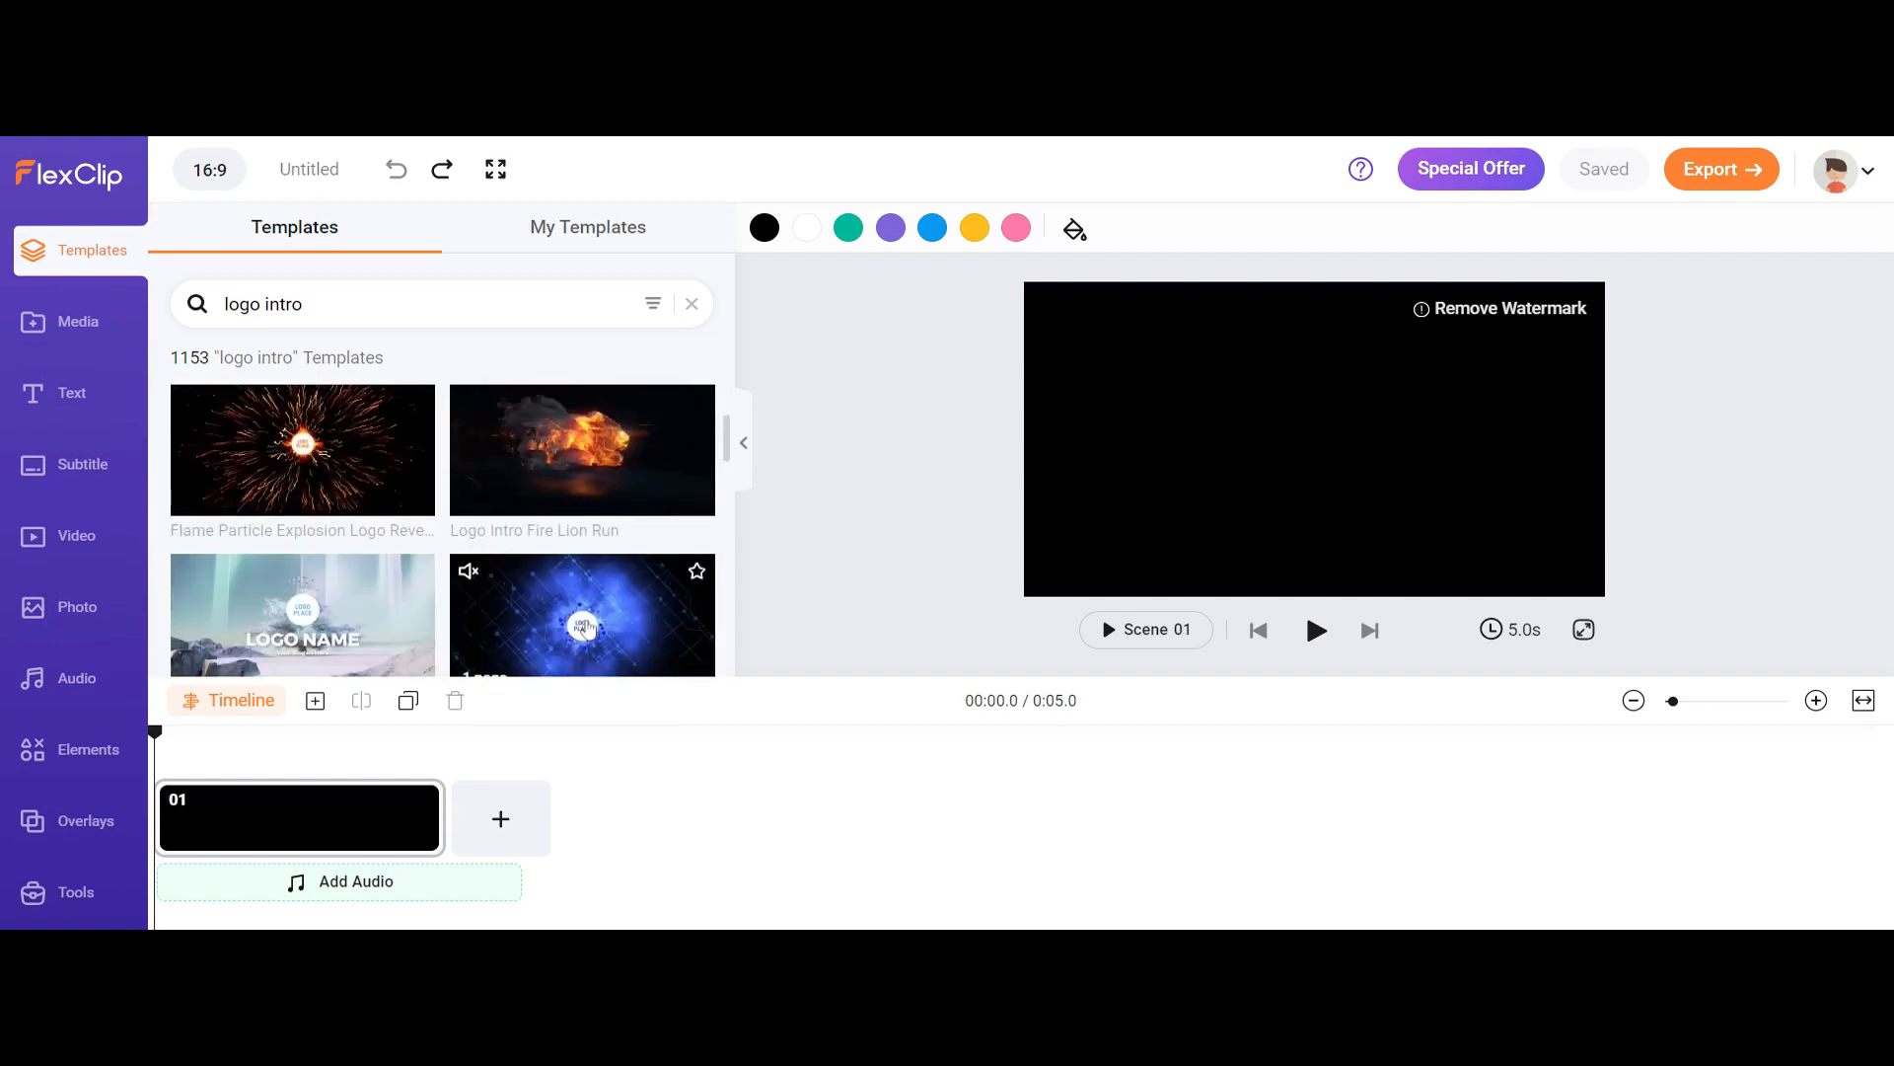
{"action": "scroll", "coordinate": [588, 628], "scroll_direction": "down", "scroll_amount": 1}
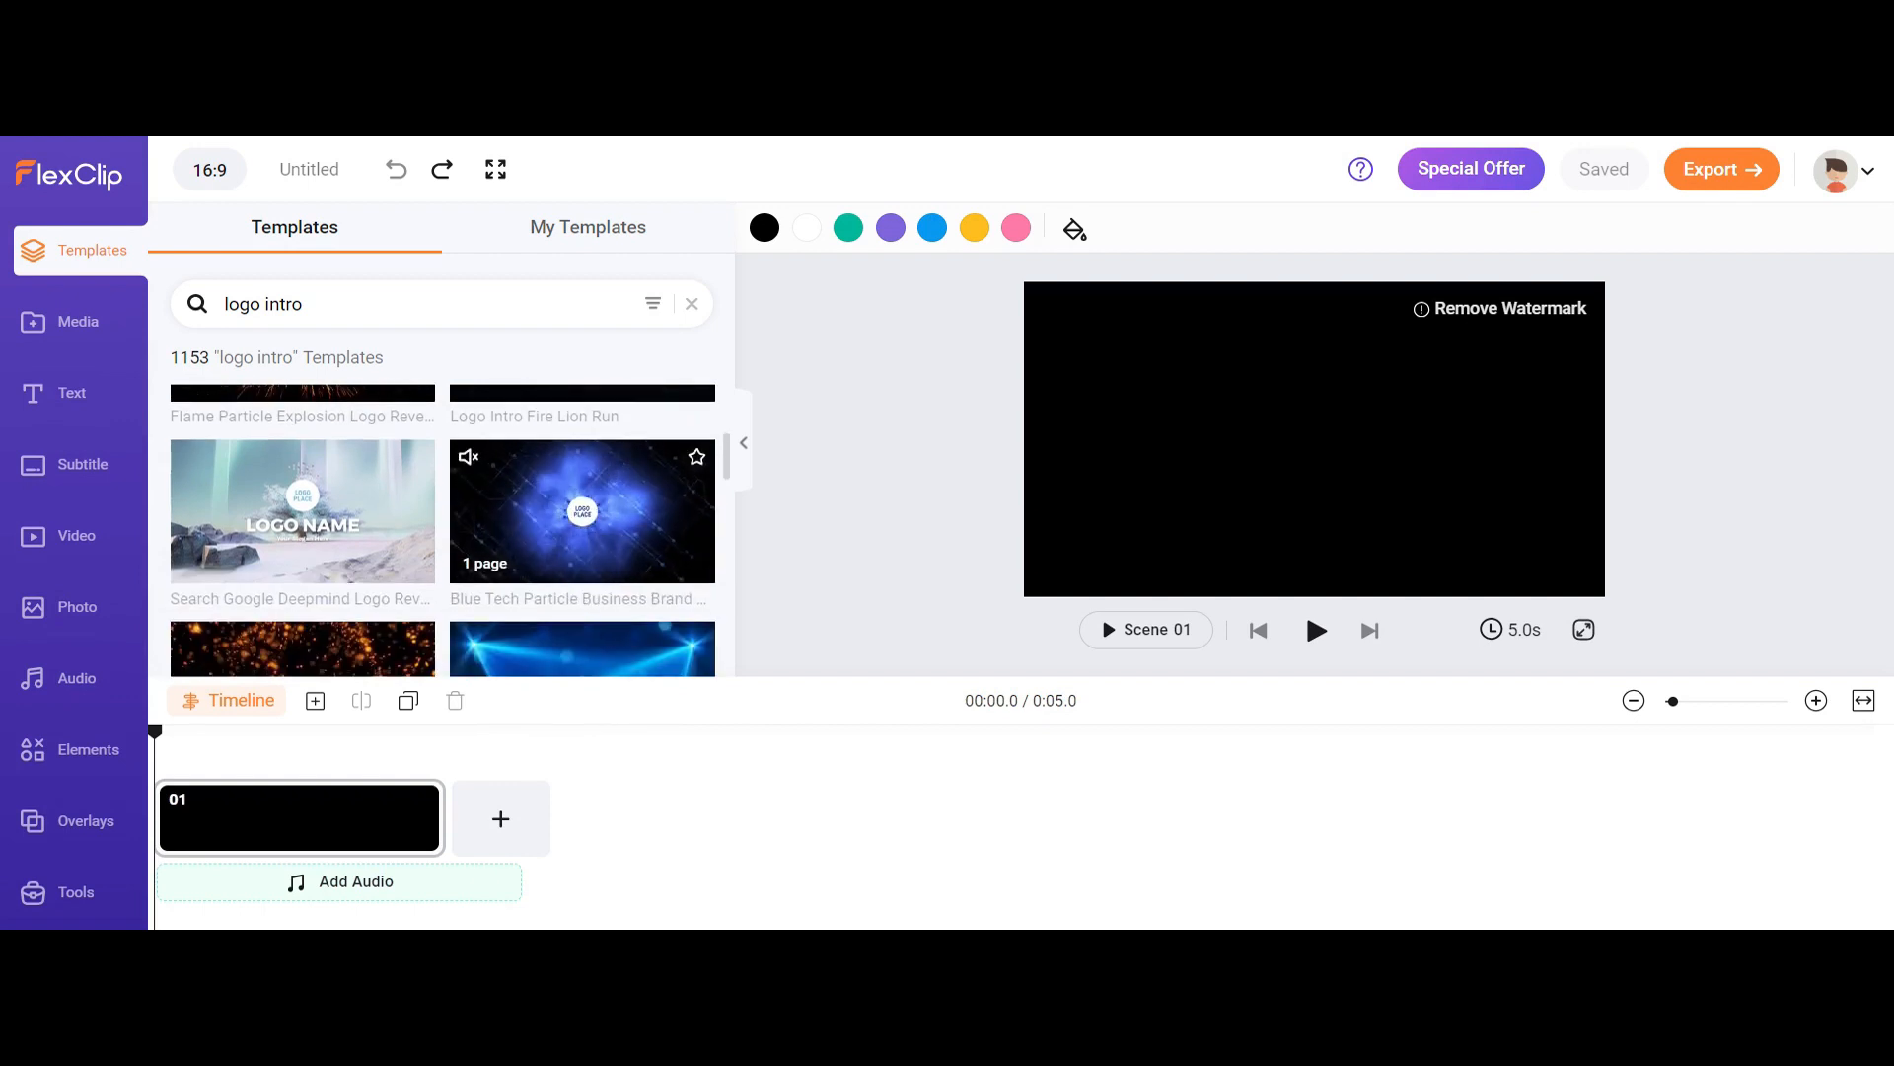
{"action": "scroll", "coordinate": [595, 450], "scroll_direction": "down", "scroll_amount": 2}
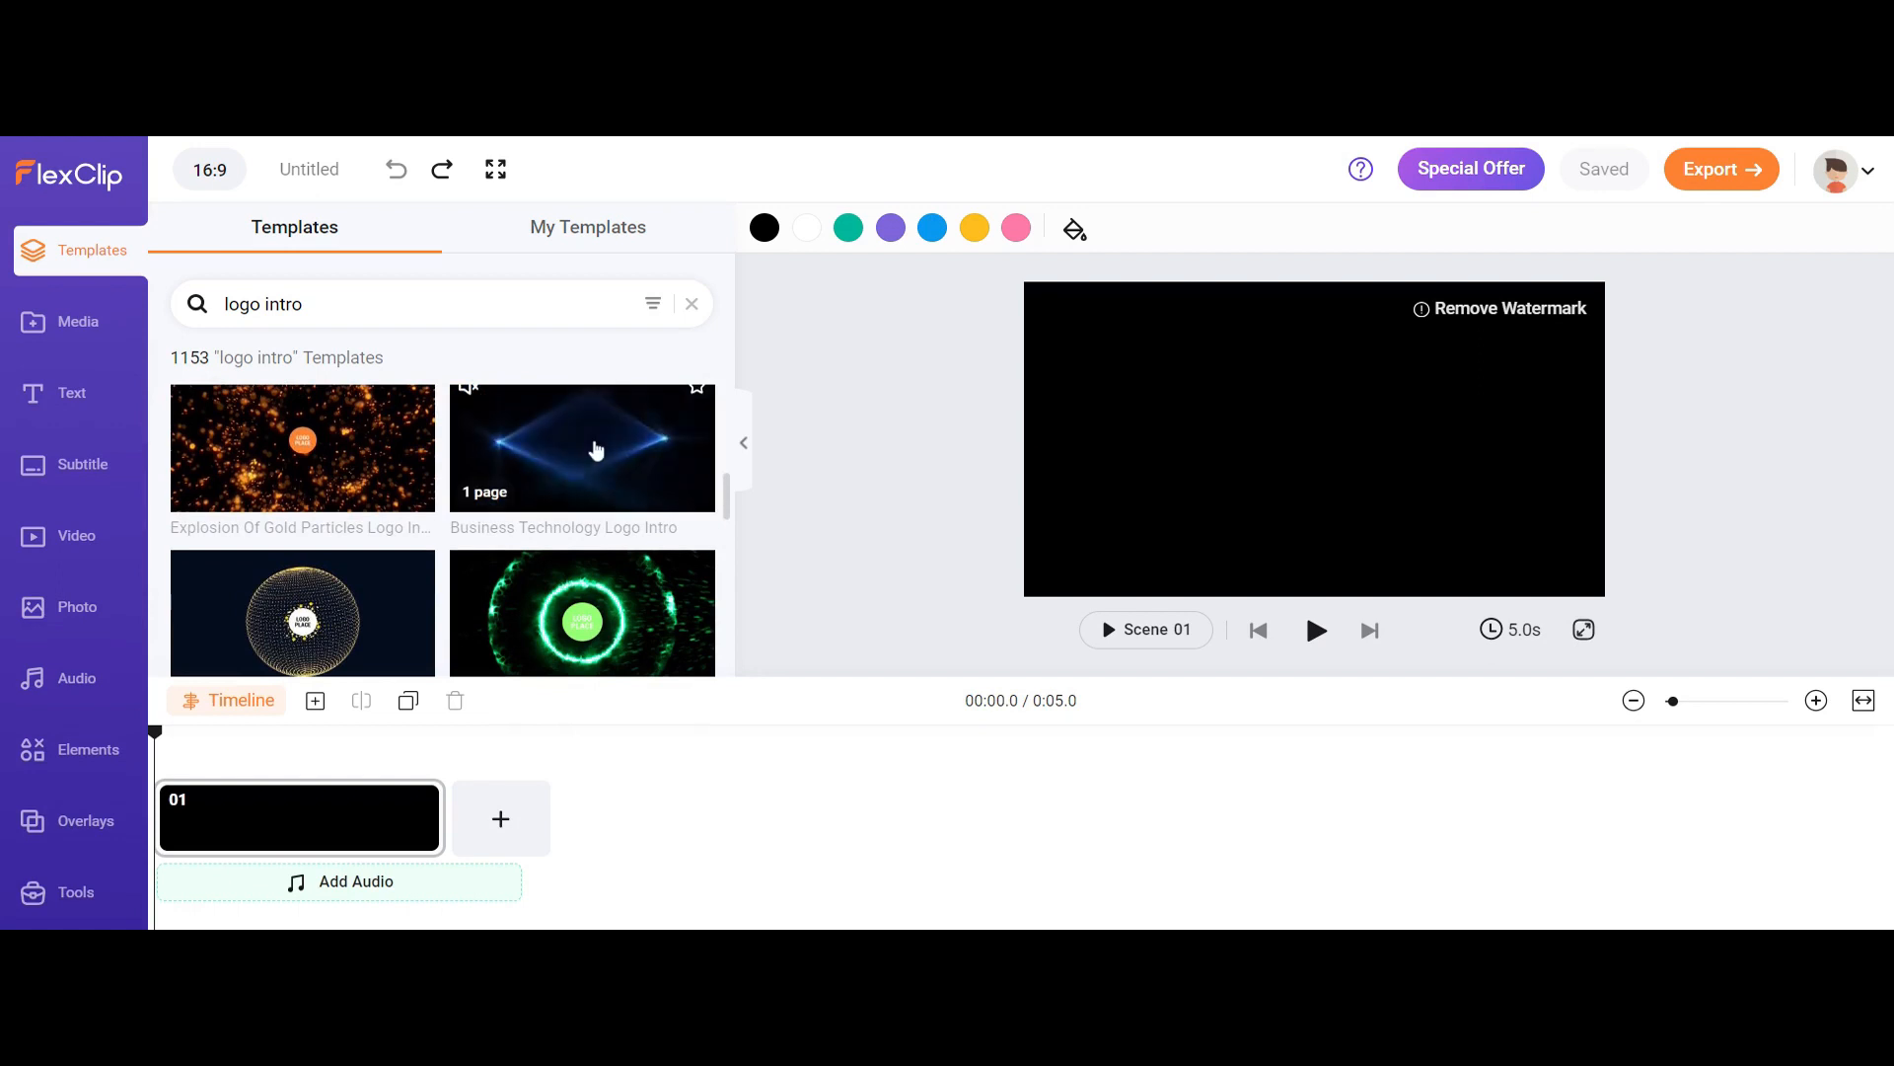
{"action": "scroll", "coordinate": [595, 450], "scroll_direction": "up", "scroll_amount": 2}
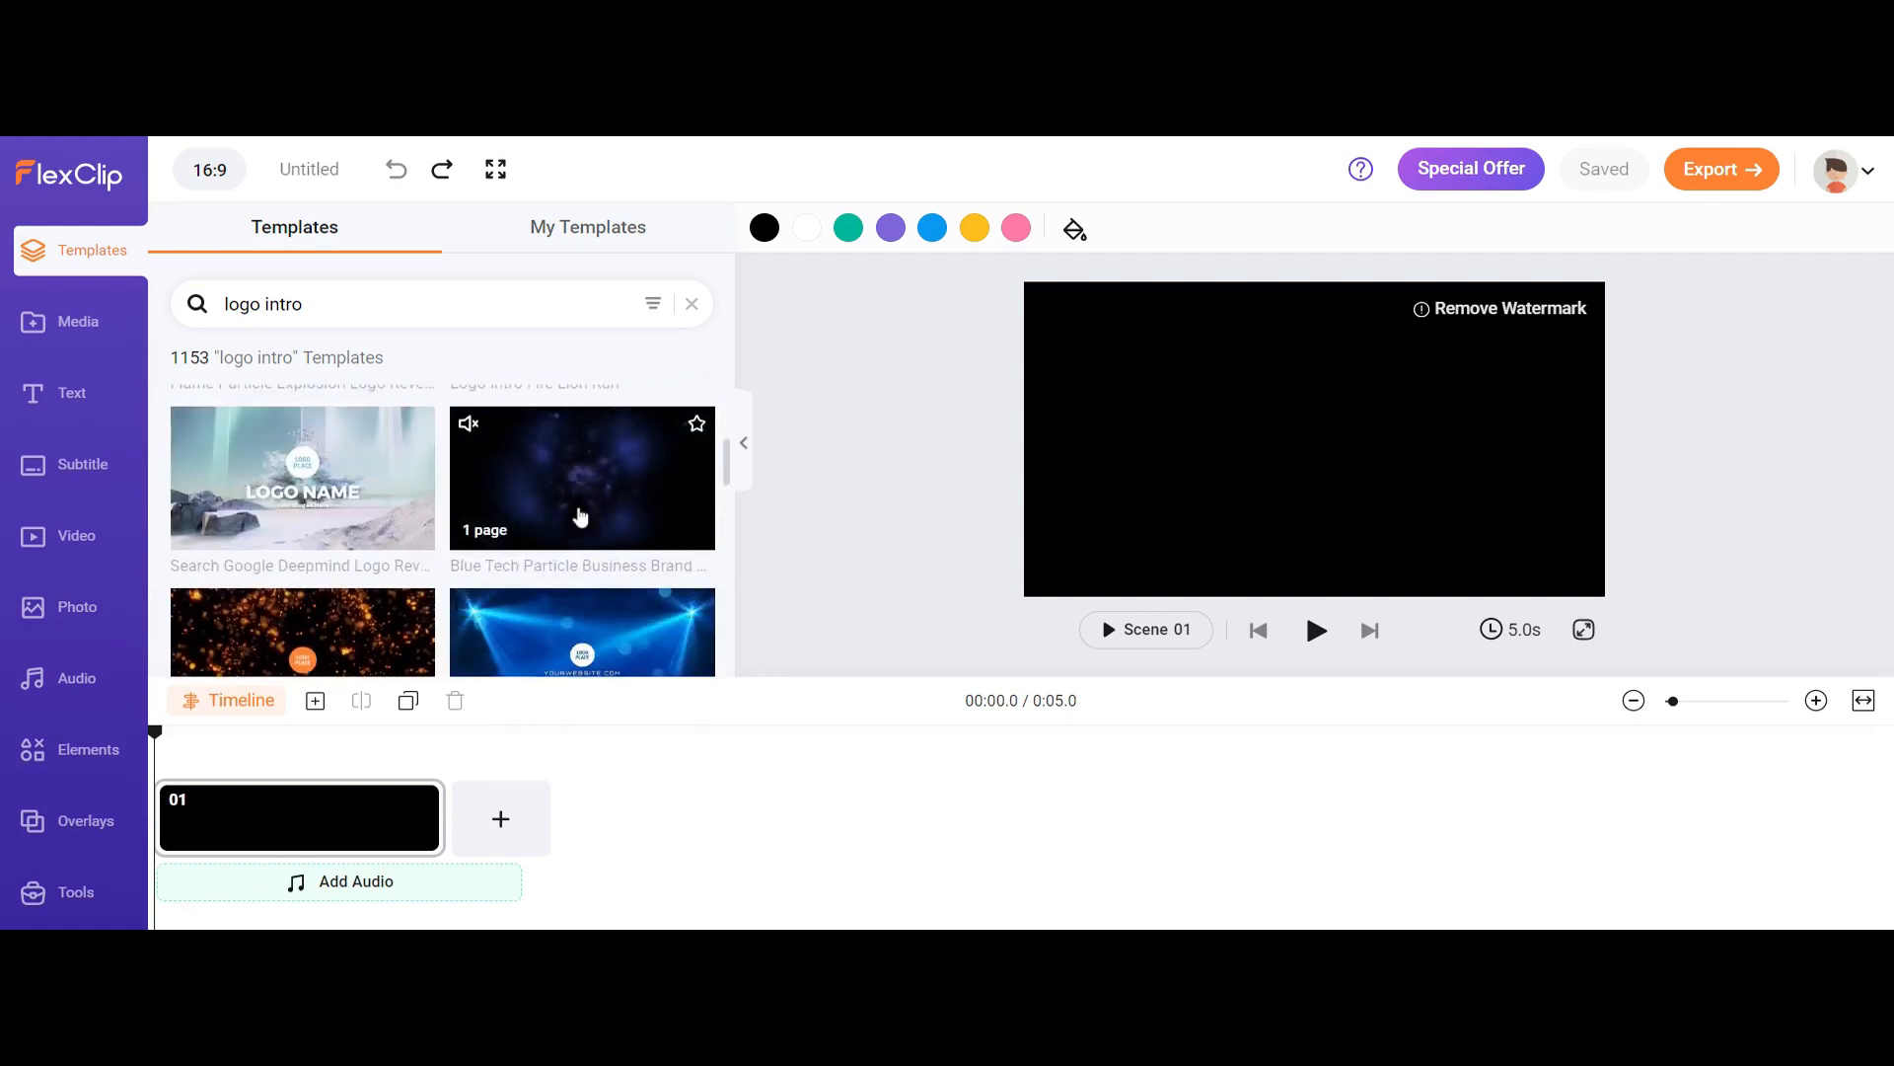
{"action": "left_click", "coordinate": [582, 508]}
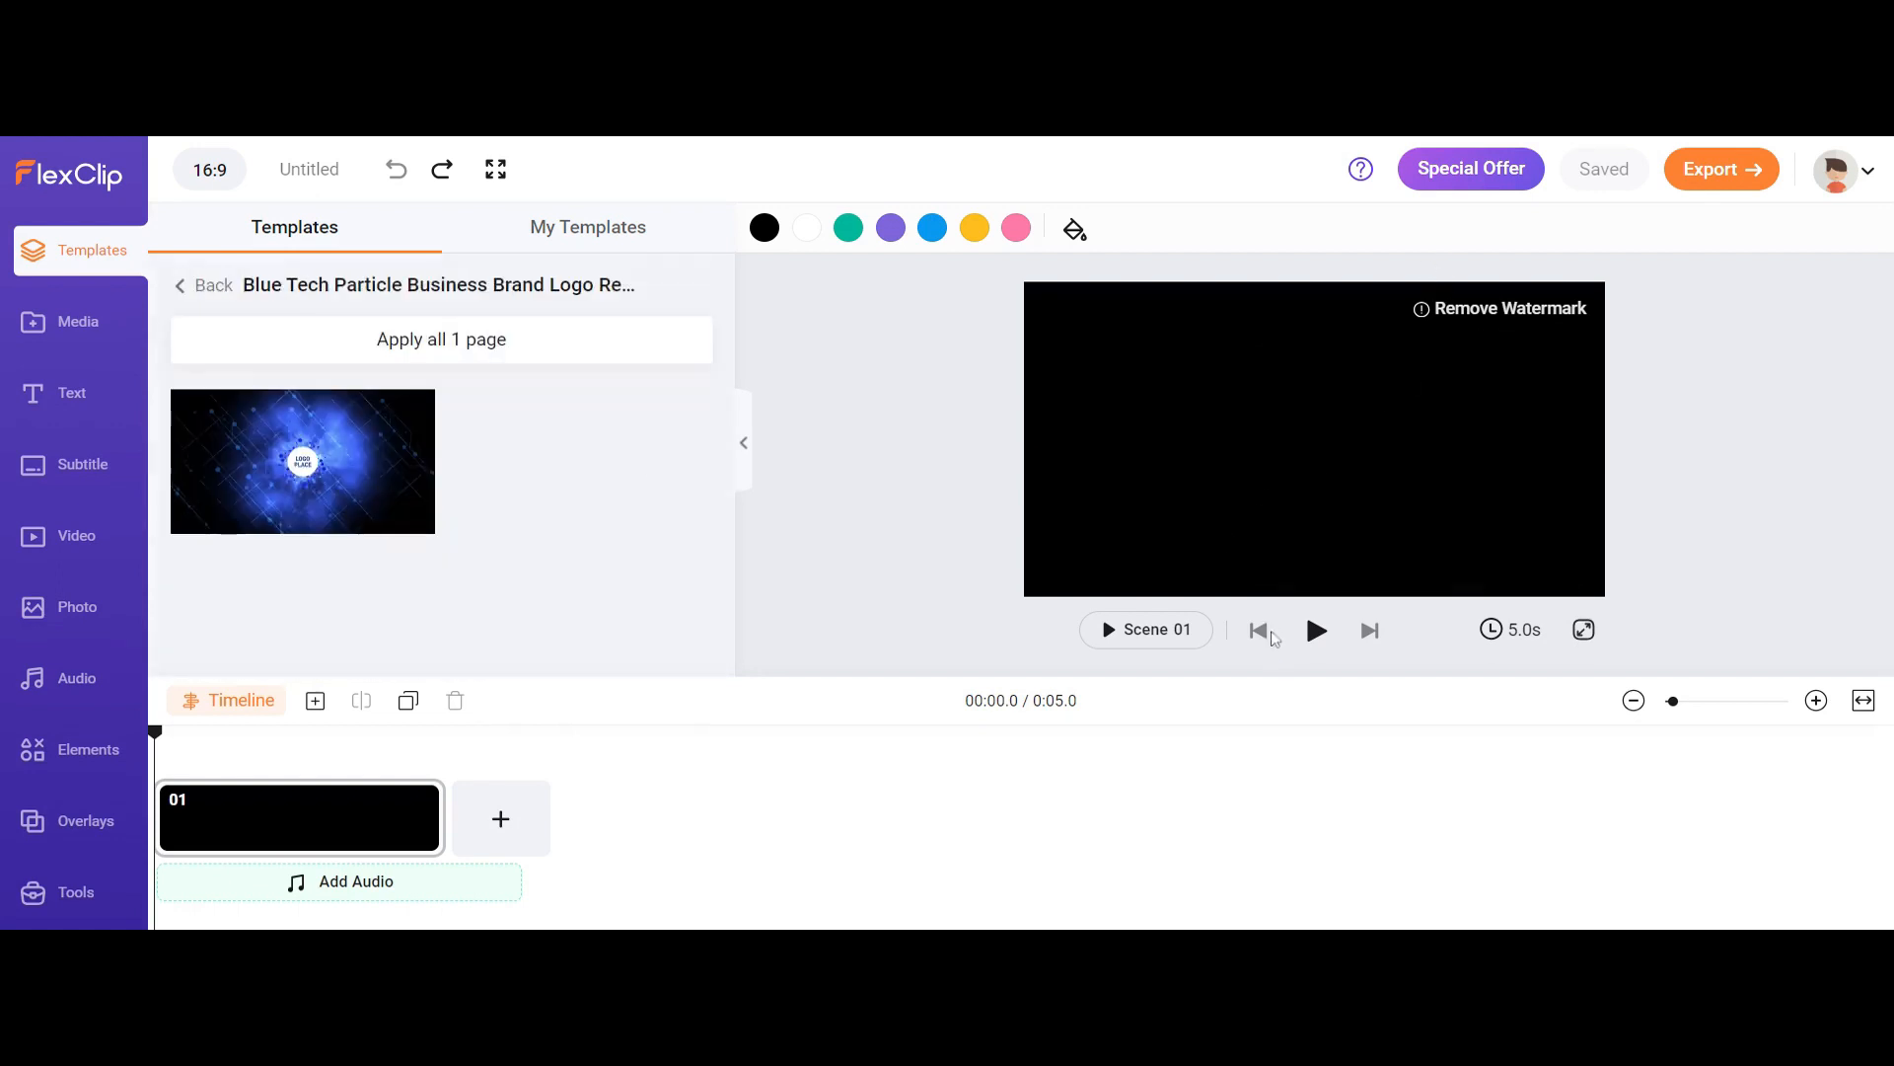
{"action": "left_click", "coordinate": [1319, 644]}
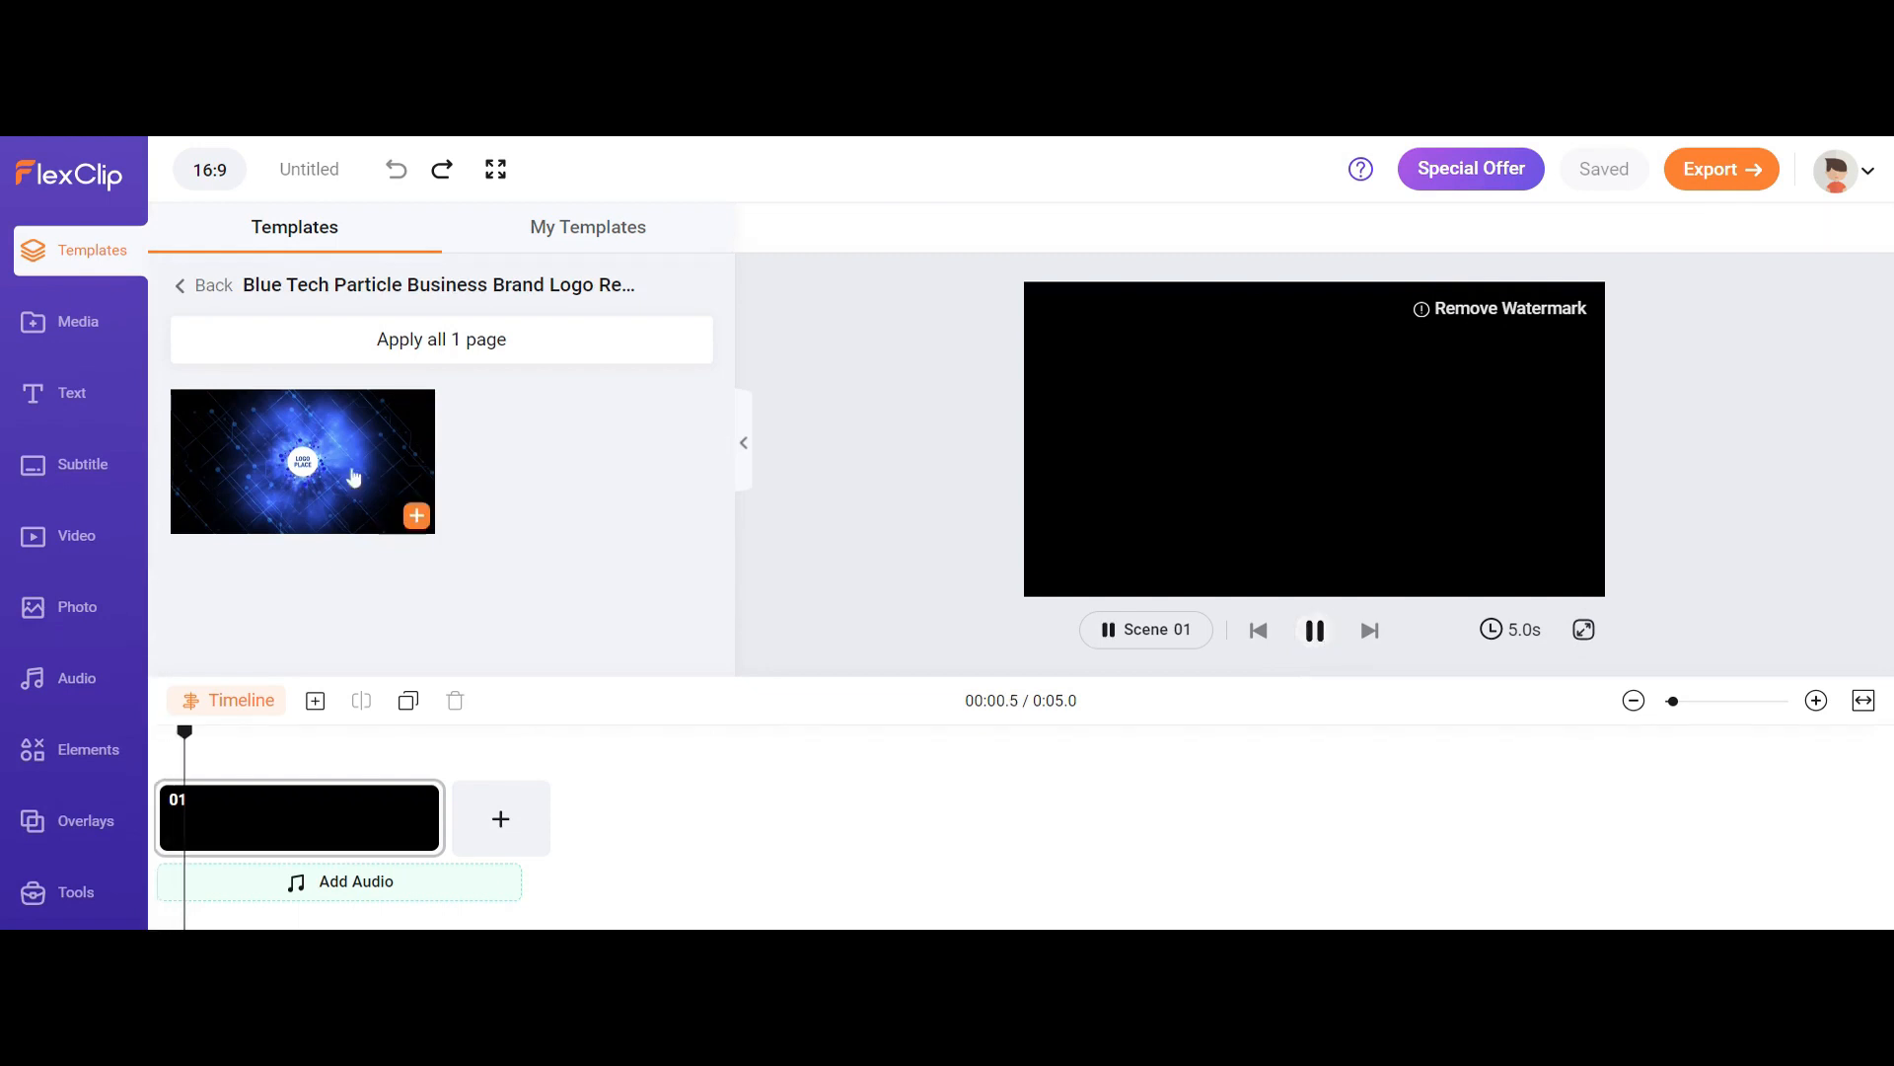
{"action": "left_click", "coordinate": [415, 518]}
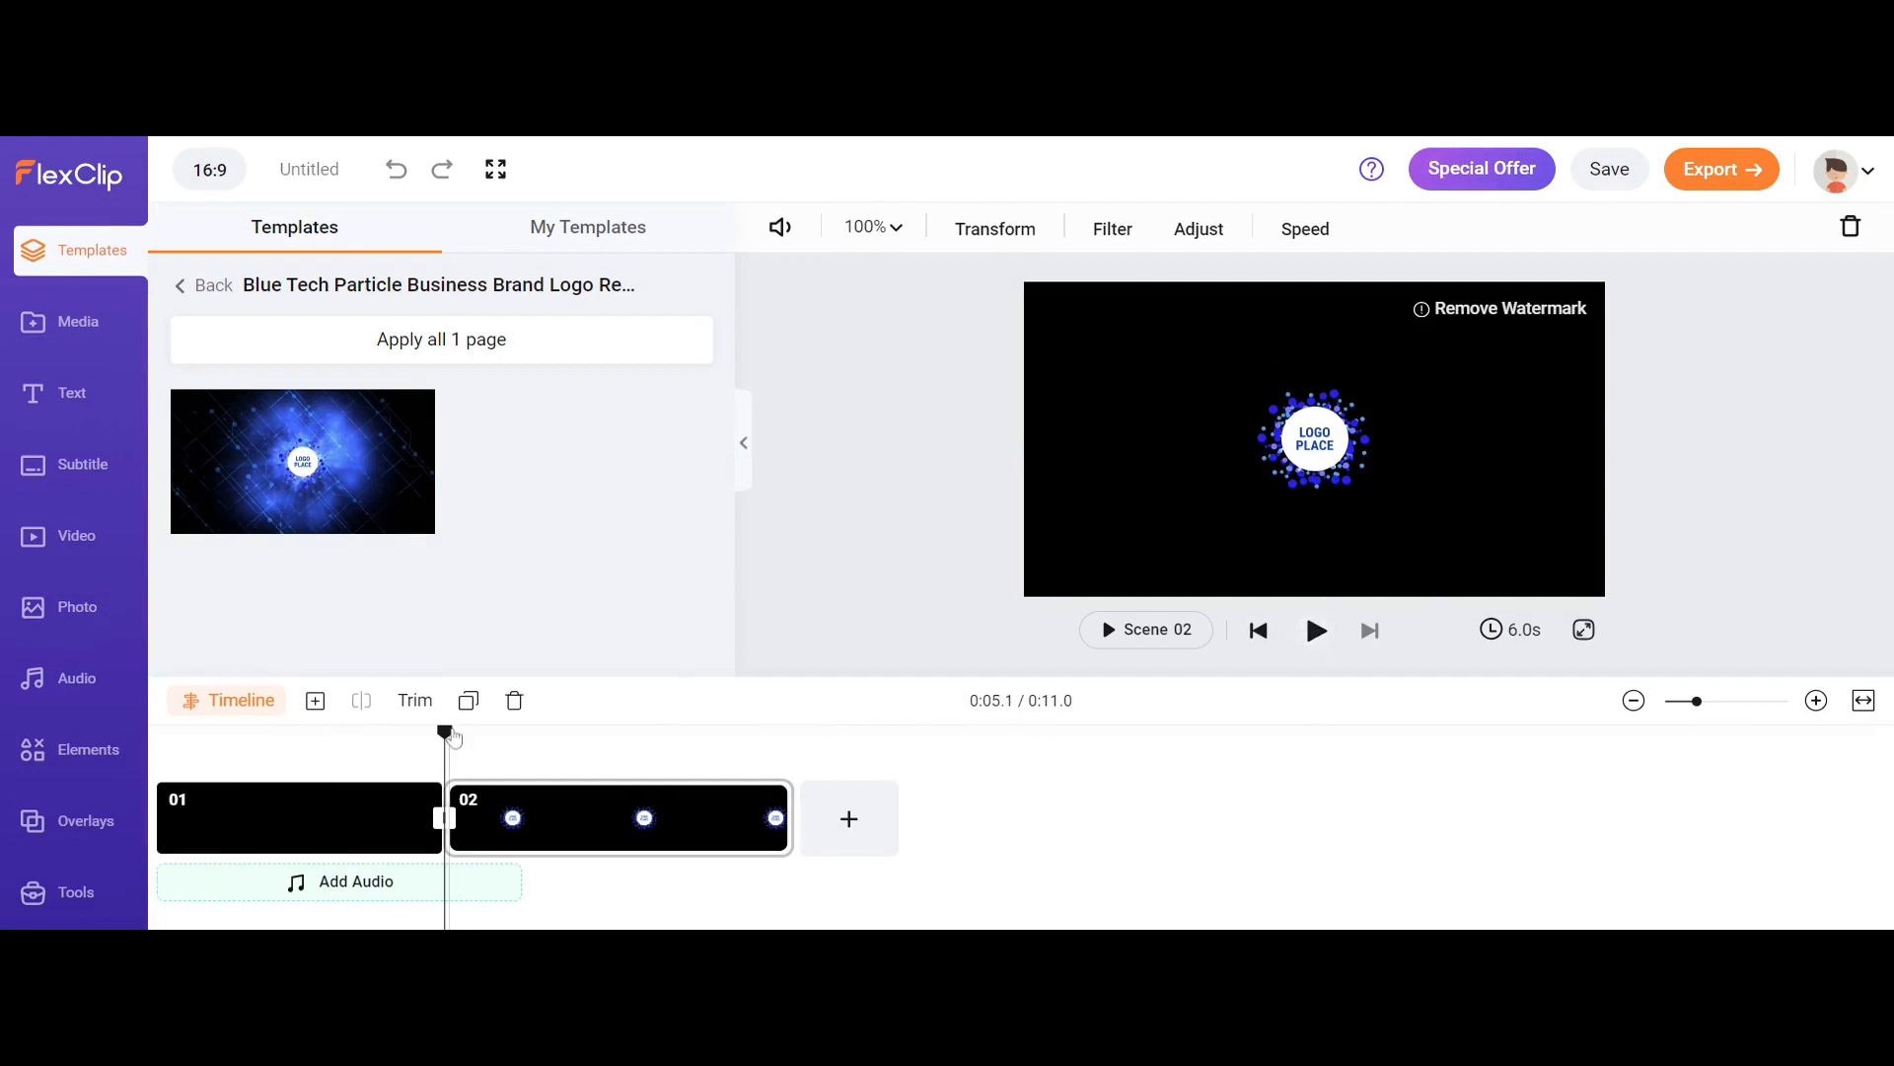
Preview the video from the start of scene 01 through the logo reveal in scene 02.
{"action": "left_click", "coordinate": [296, 817]}
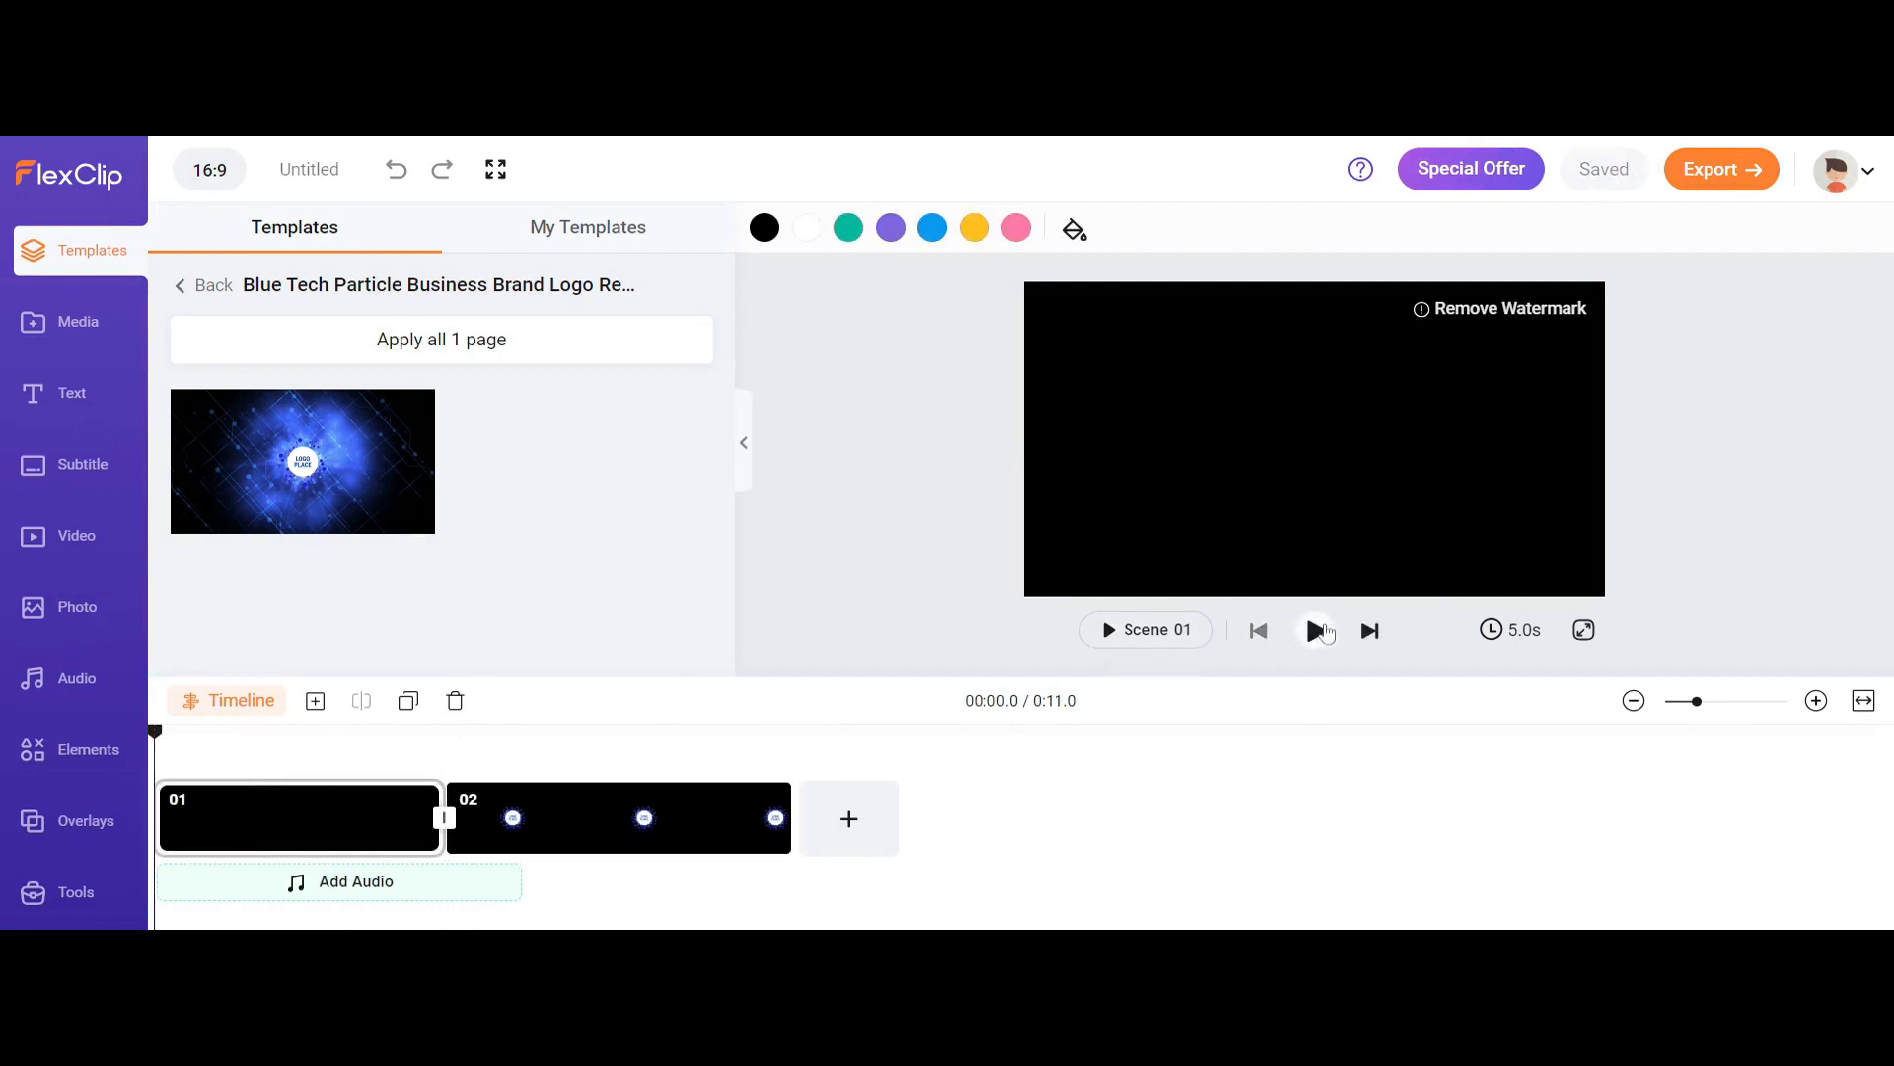
{"action": "left_click", "coordinate": [1321, 631]}
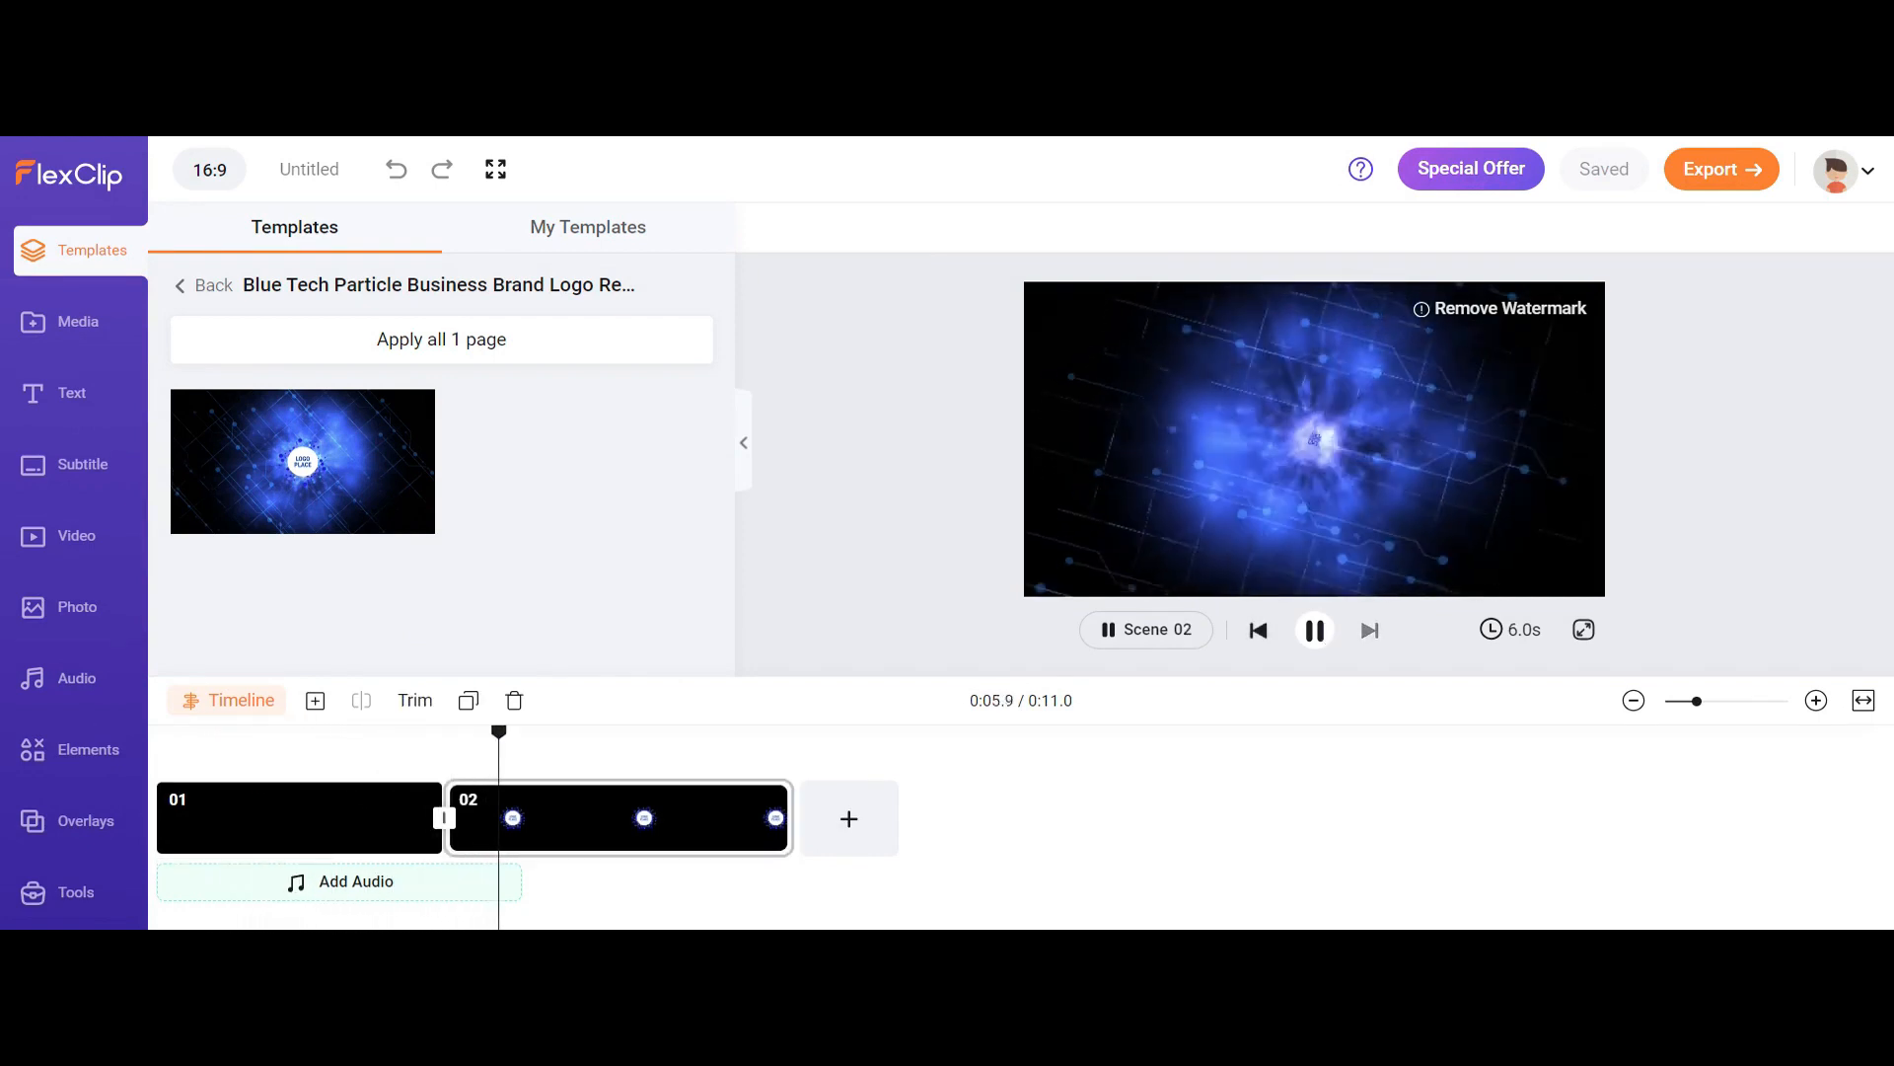
{"action": "left_click", "coordinate": [1321, 632]}
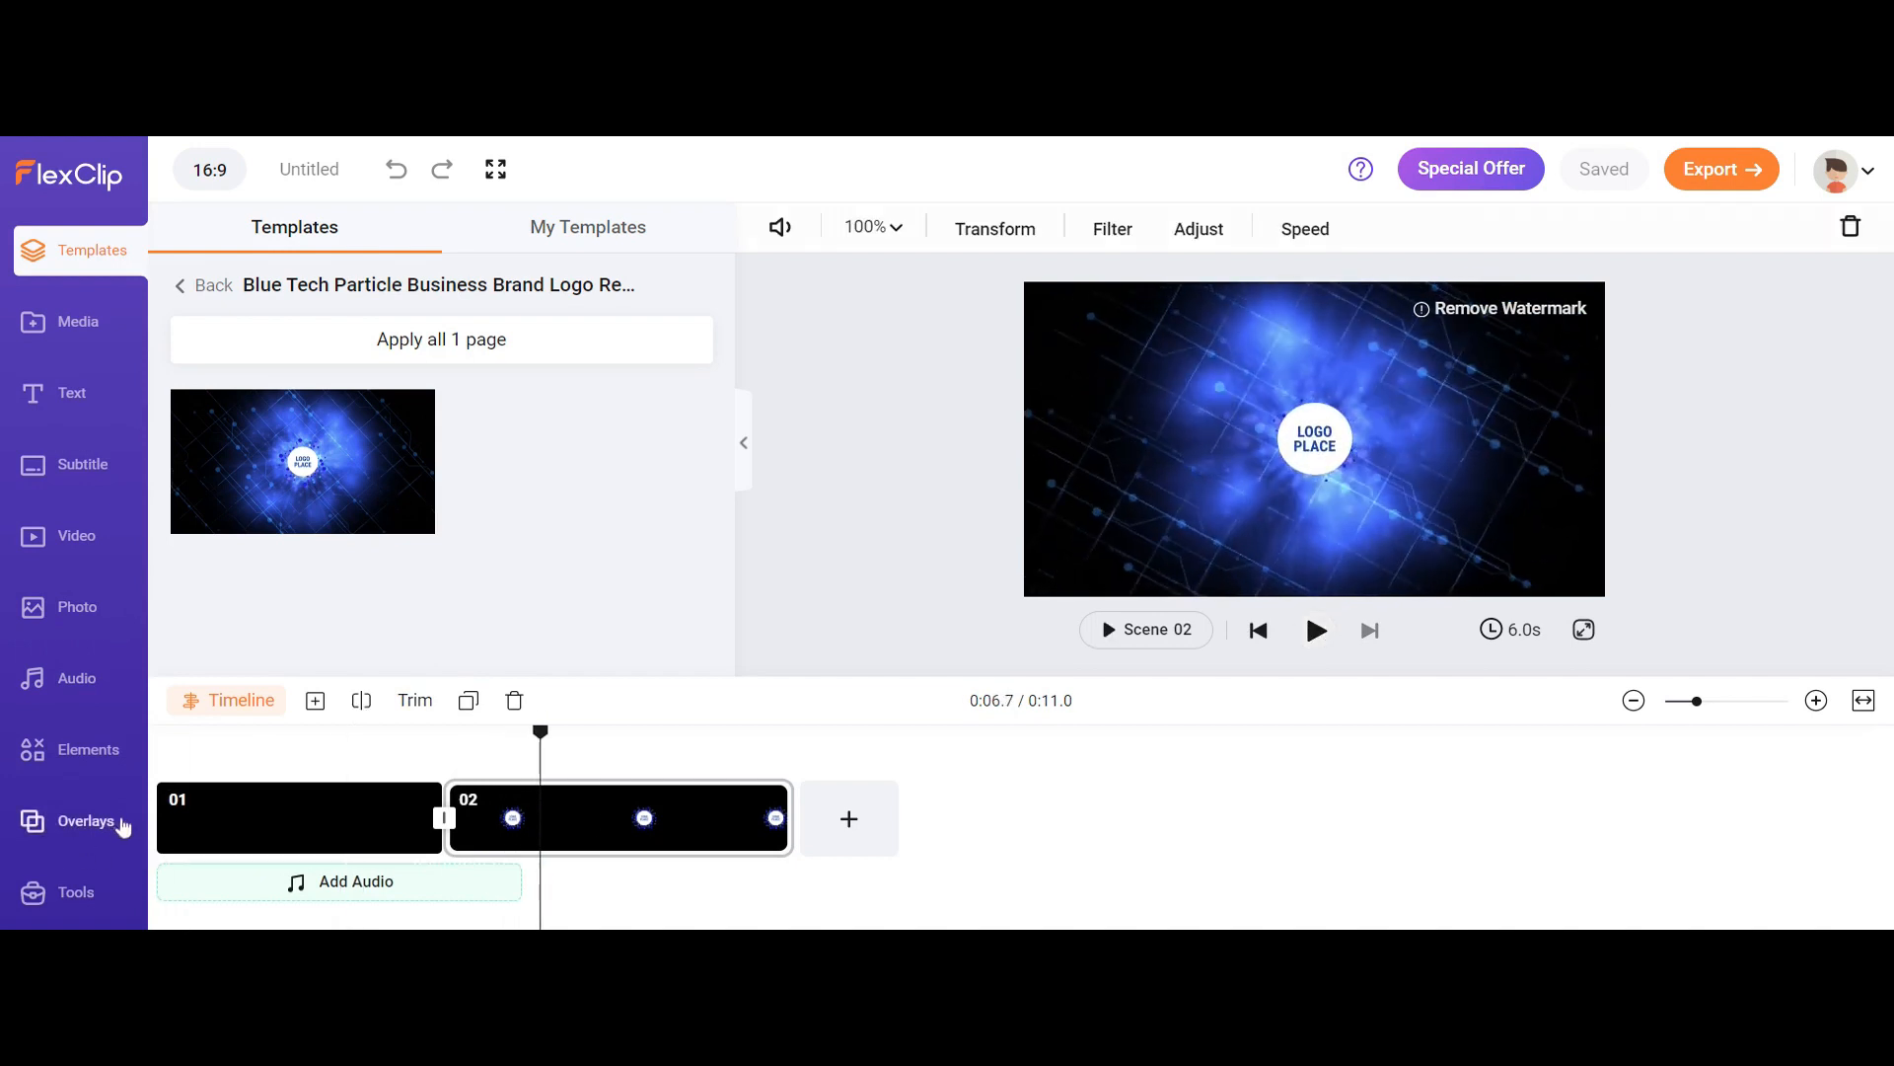
Shorten scene 01 to 1.7 seconds.
{"action": "left_click", "coordinate": [162, 817]}
{"action": "left_click_drag", "start_coordinate": [160, 817], "coordinate": [357, 800]}
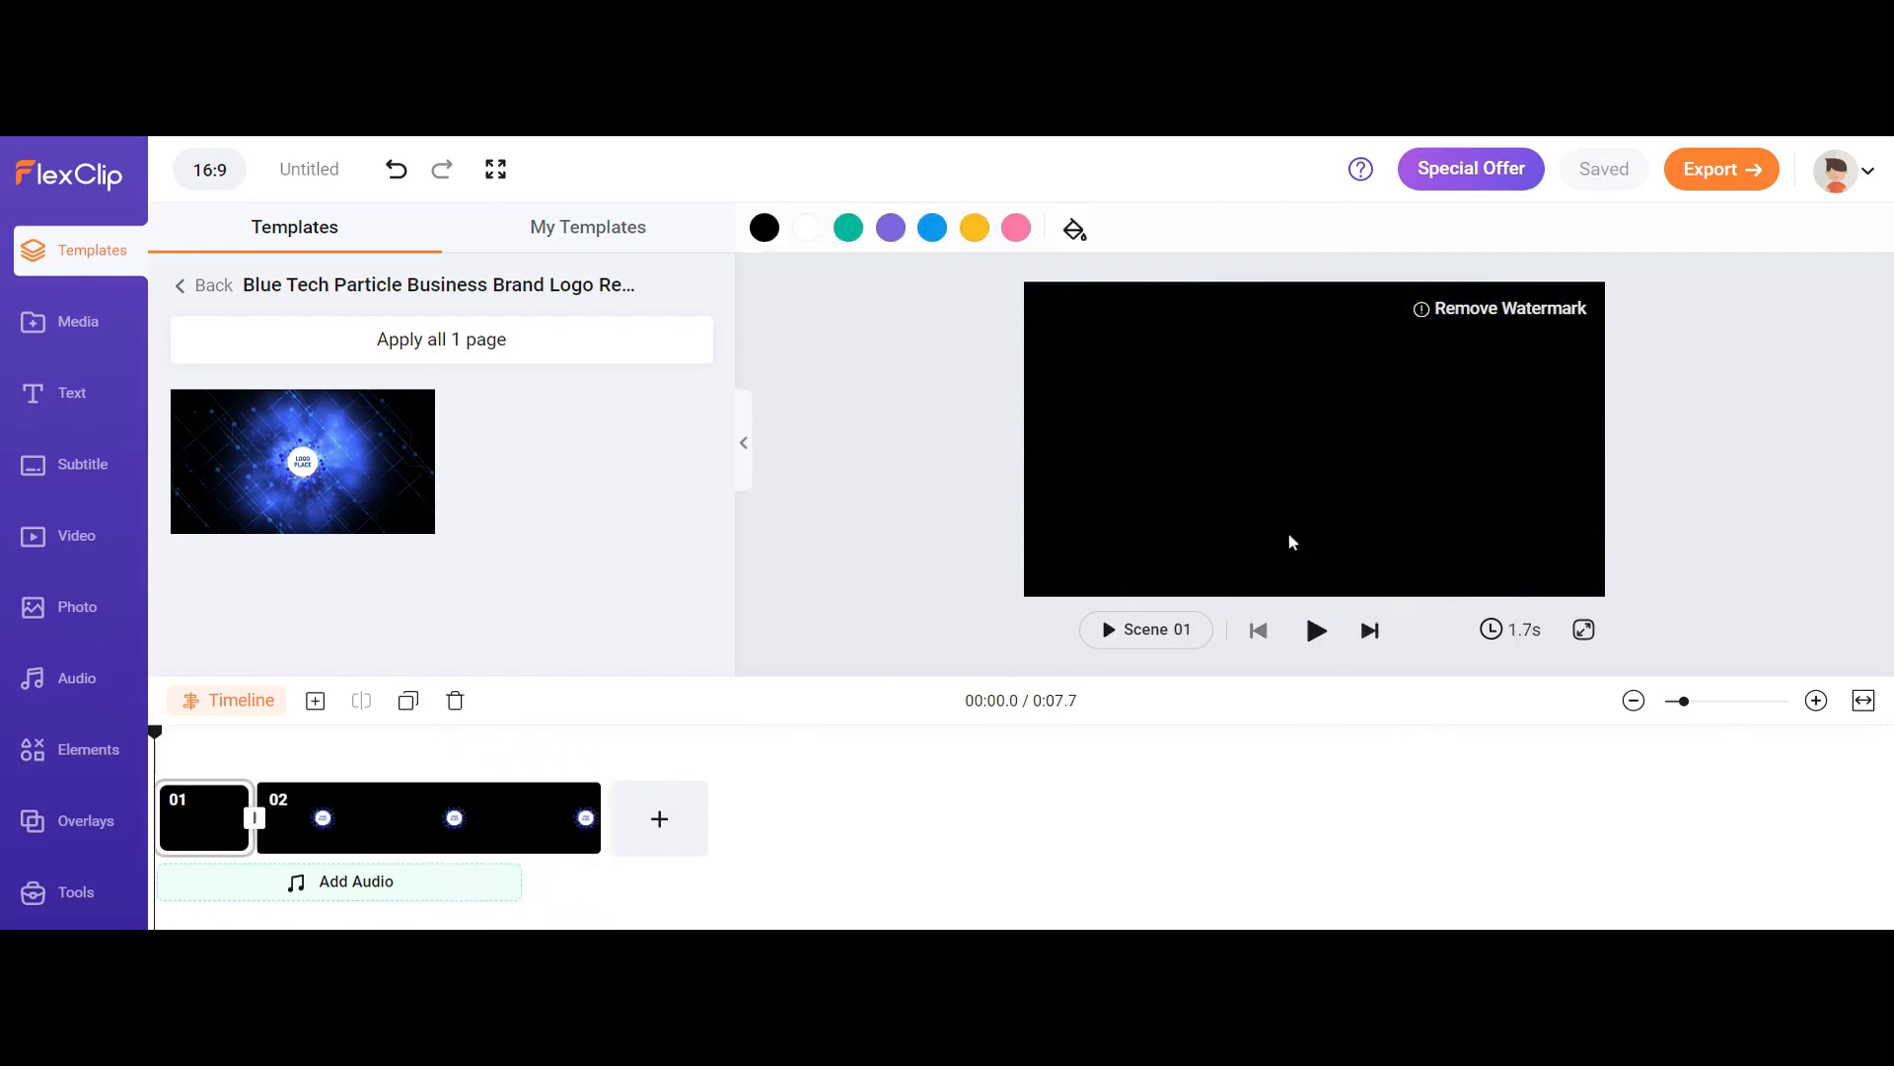
Replace the LOGO PLACE placeholder in scene 02 with the logo overlay carrying LOGO NAME and YOURWEBSITE.COM text, and preview it.
{"action": "left_click", "coordinate": [325, 839]}
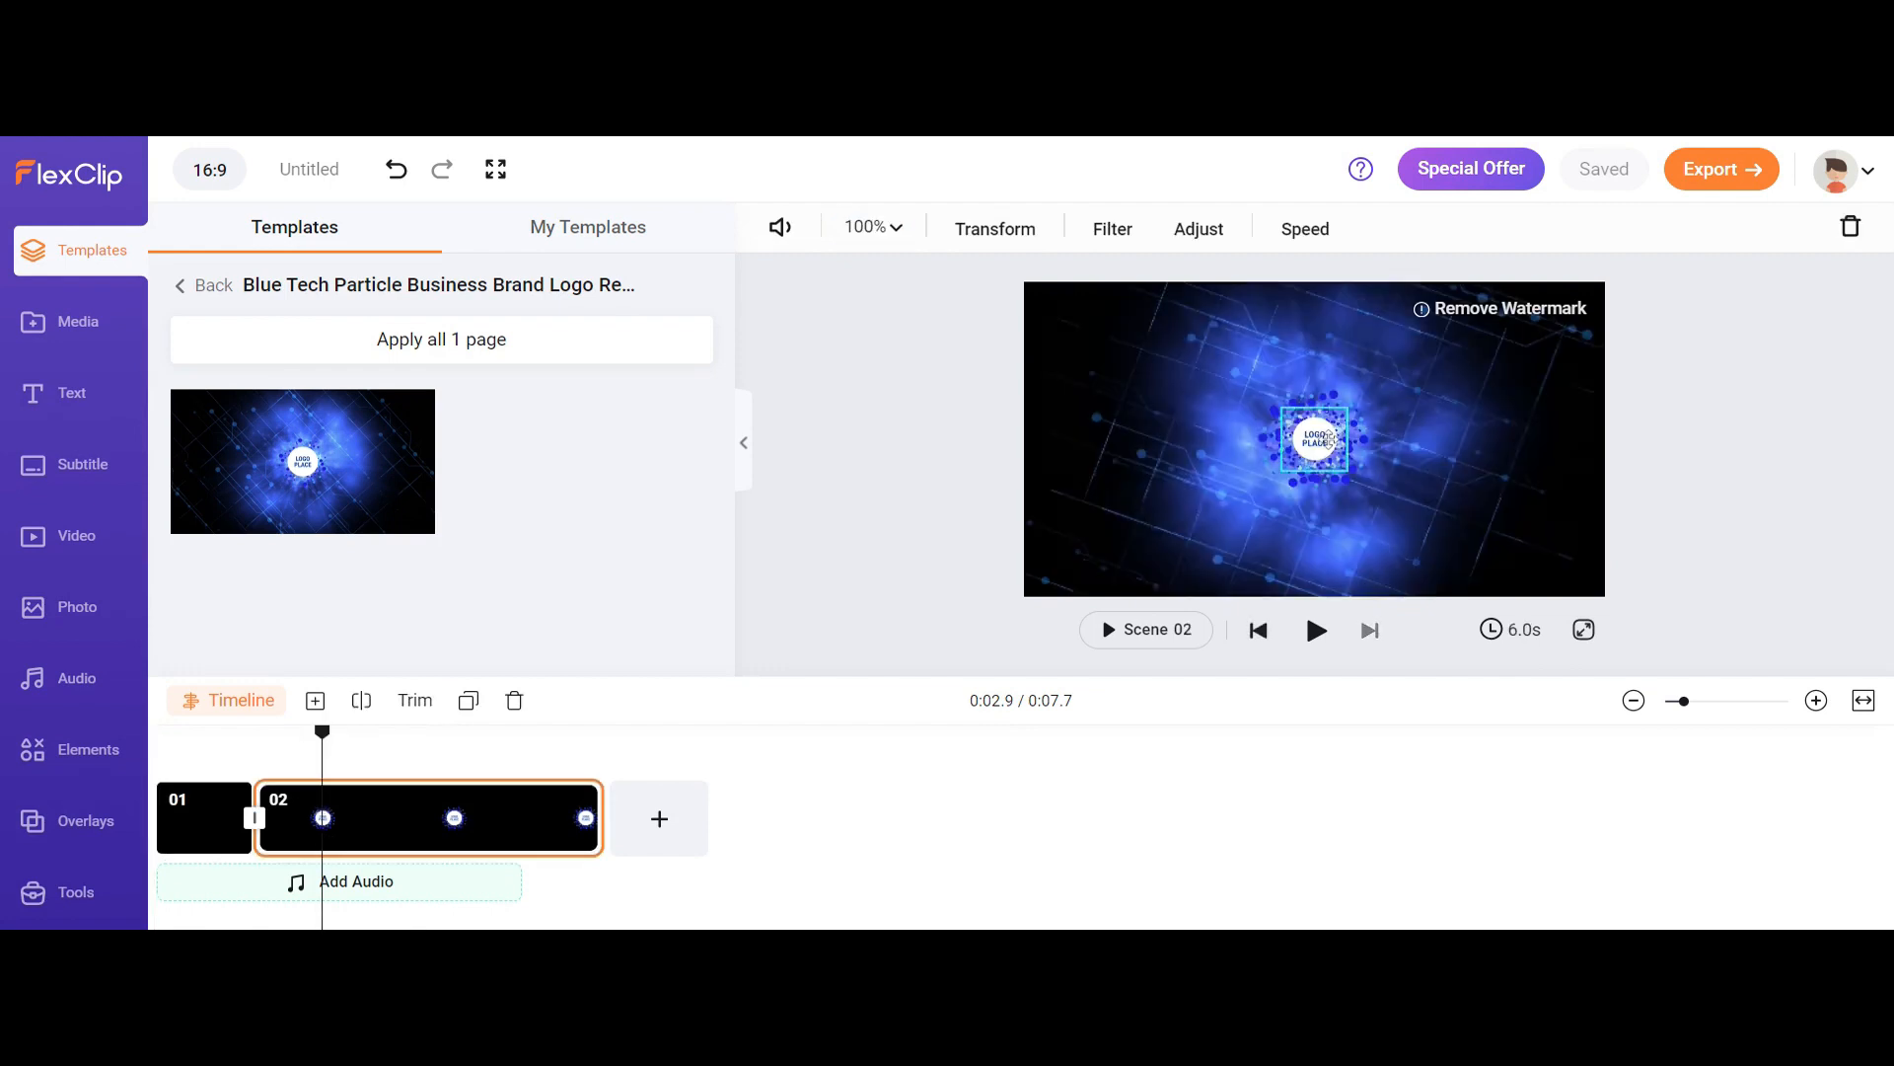
{"action": "left_click", "coordinate": [1328, 437]}
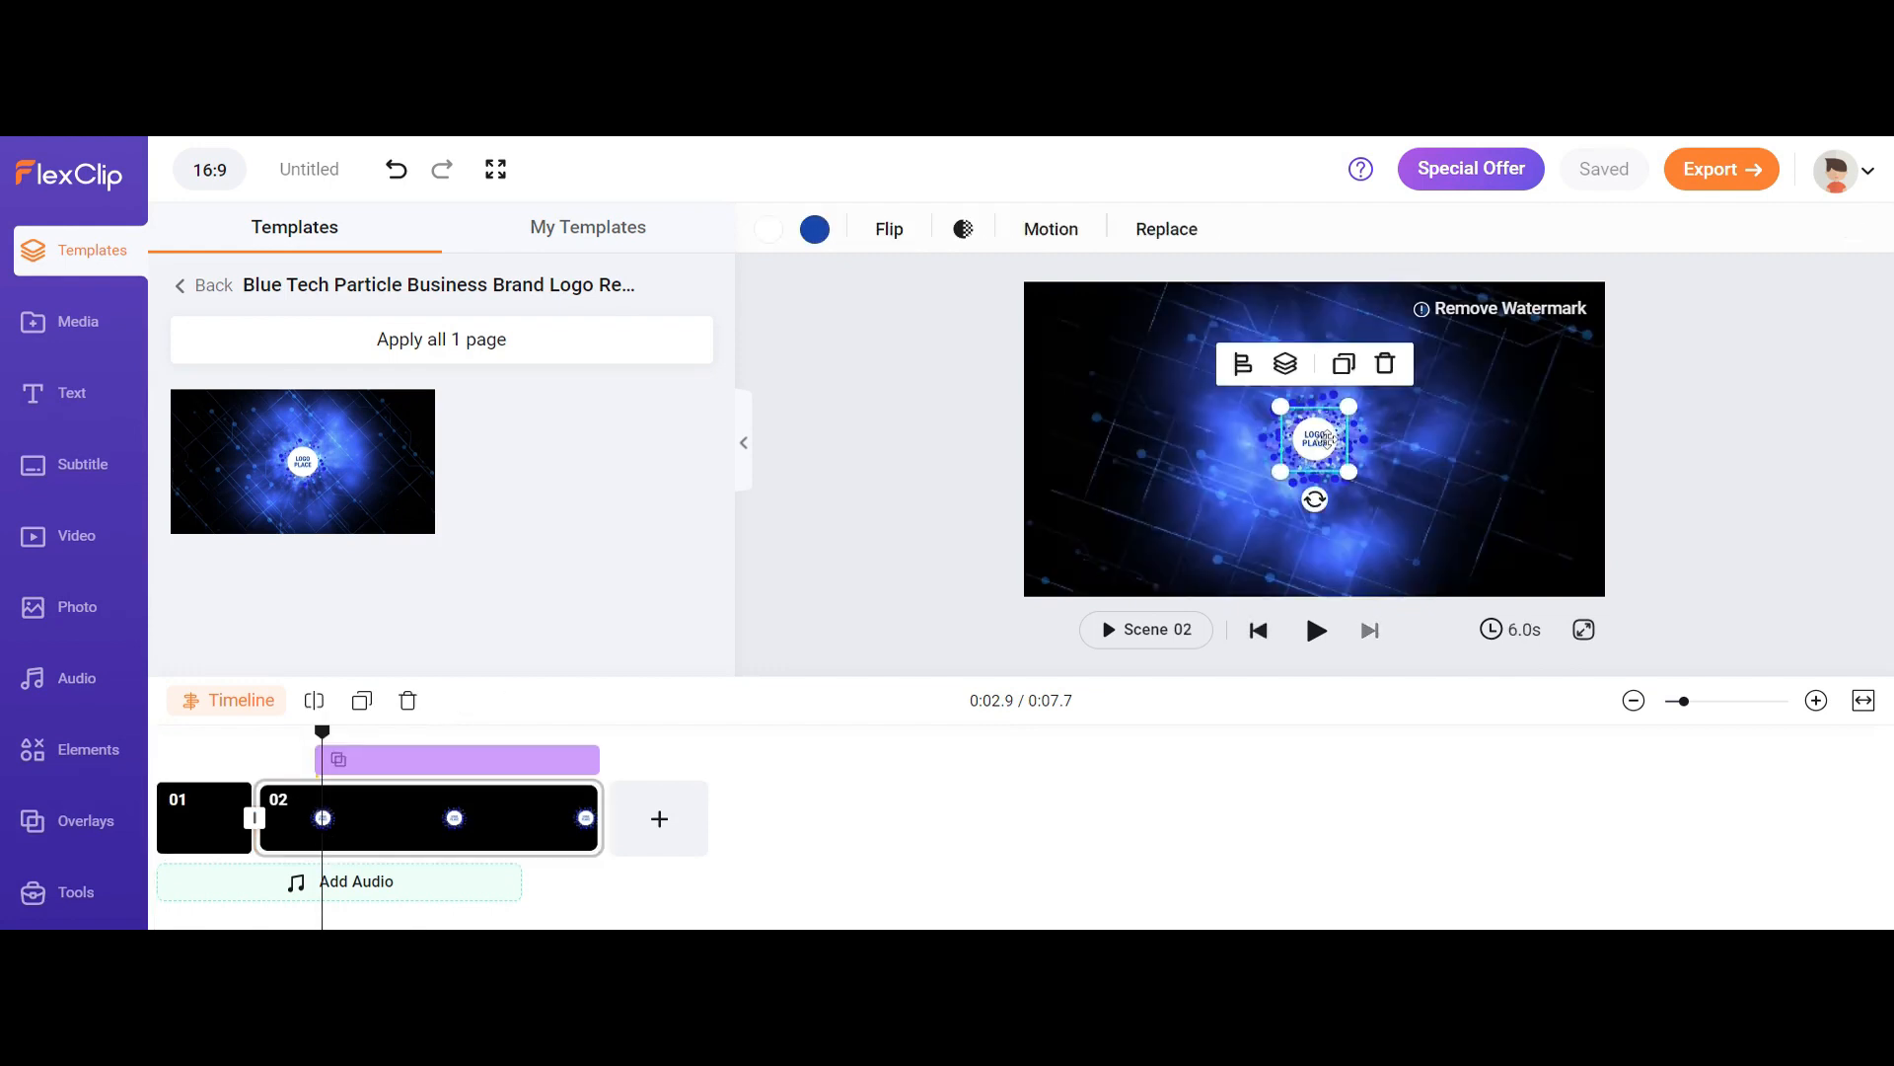
{"action": "left_click", "coordinate": [72, 414]}
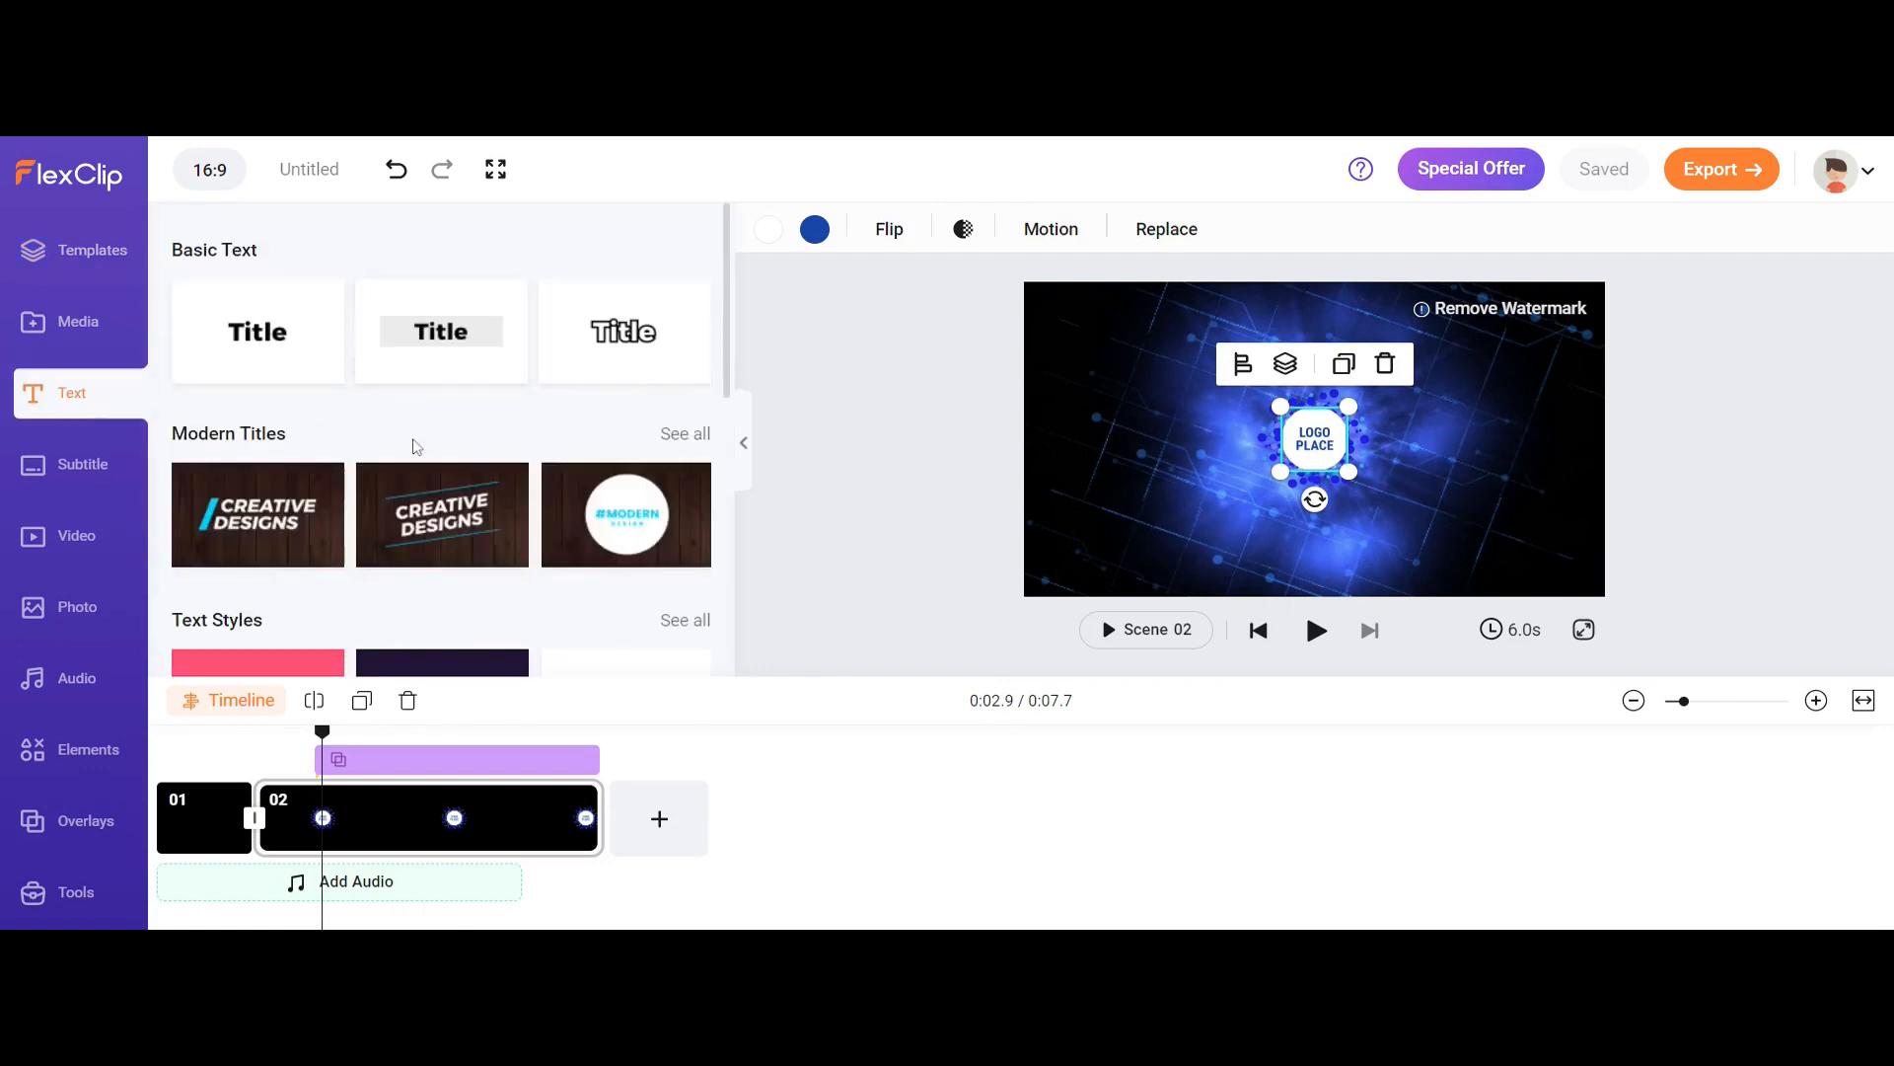
{"action": "scroll", "coordinate": [461, 601], "scroll_direction": "down", "scroll_amount": 3}
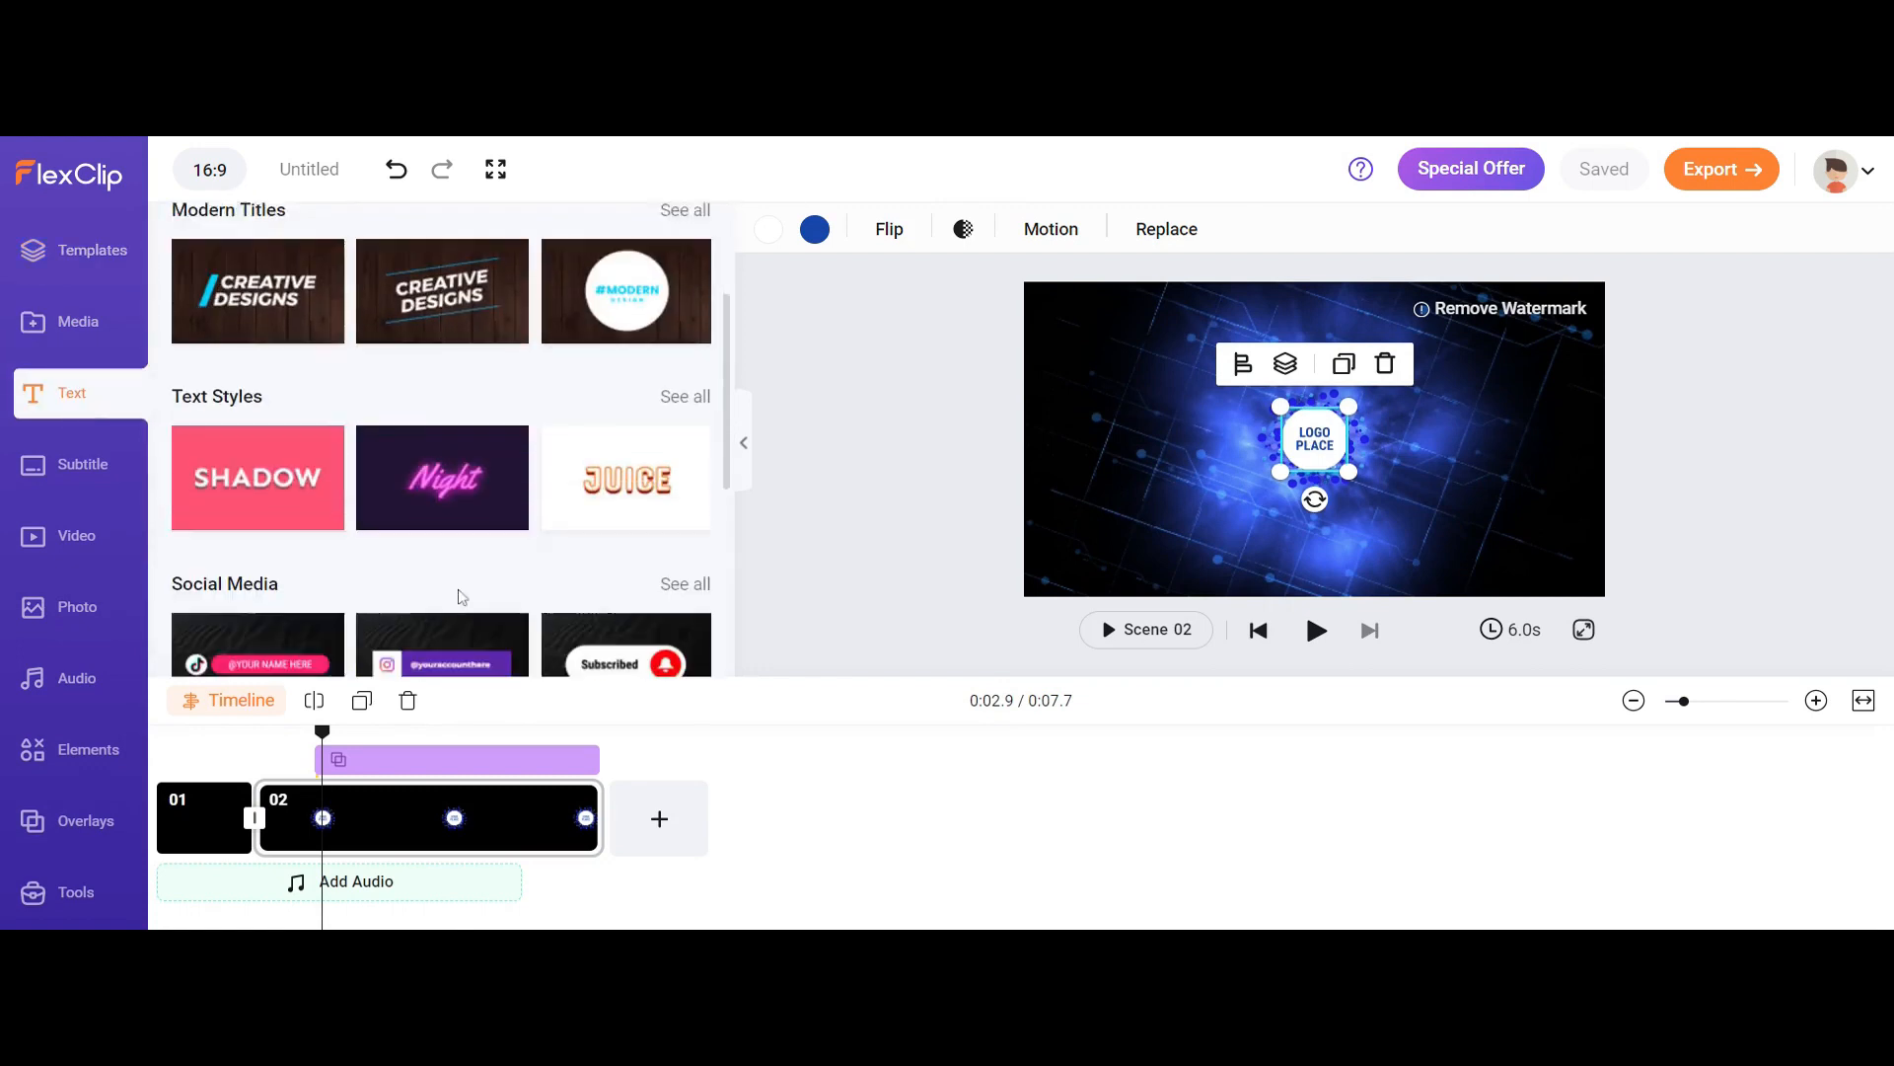
{"action": "scroll", "coordinate": [604, 383], "scroll_direction": "down", "scroll_amount": 4}
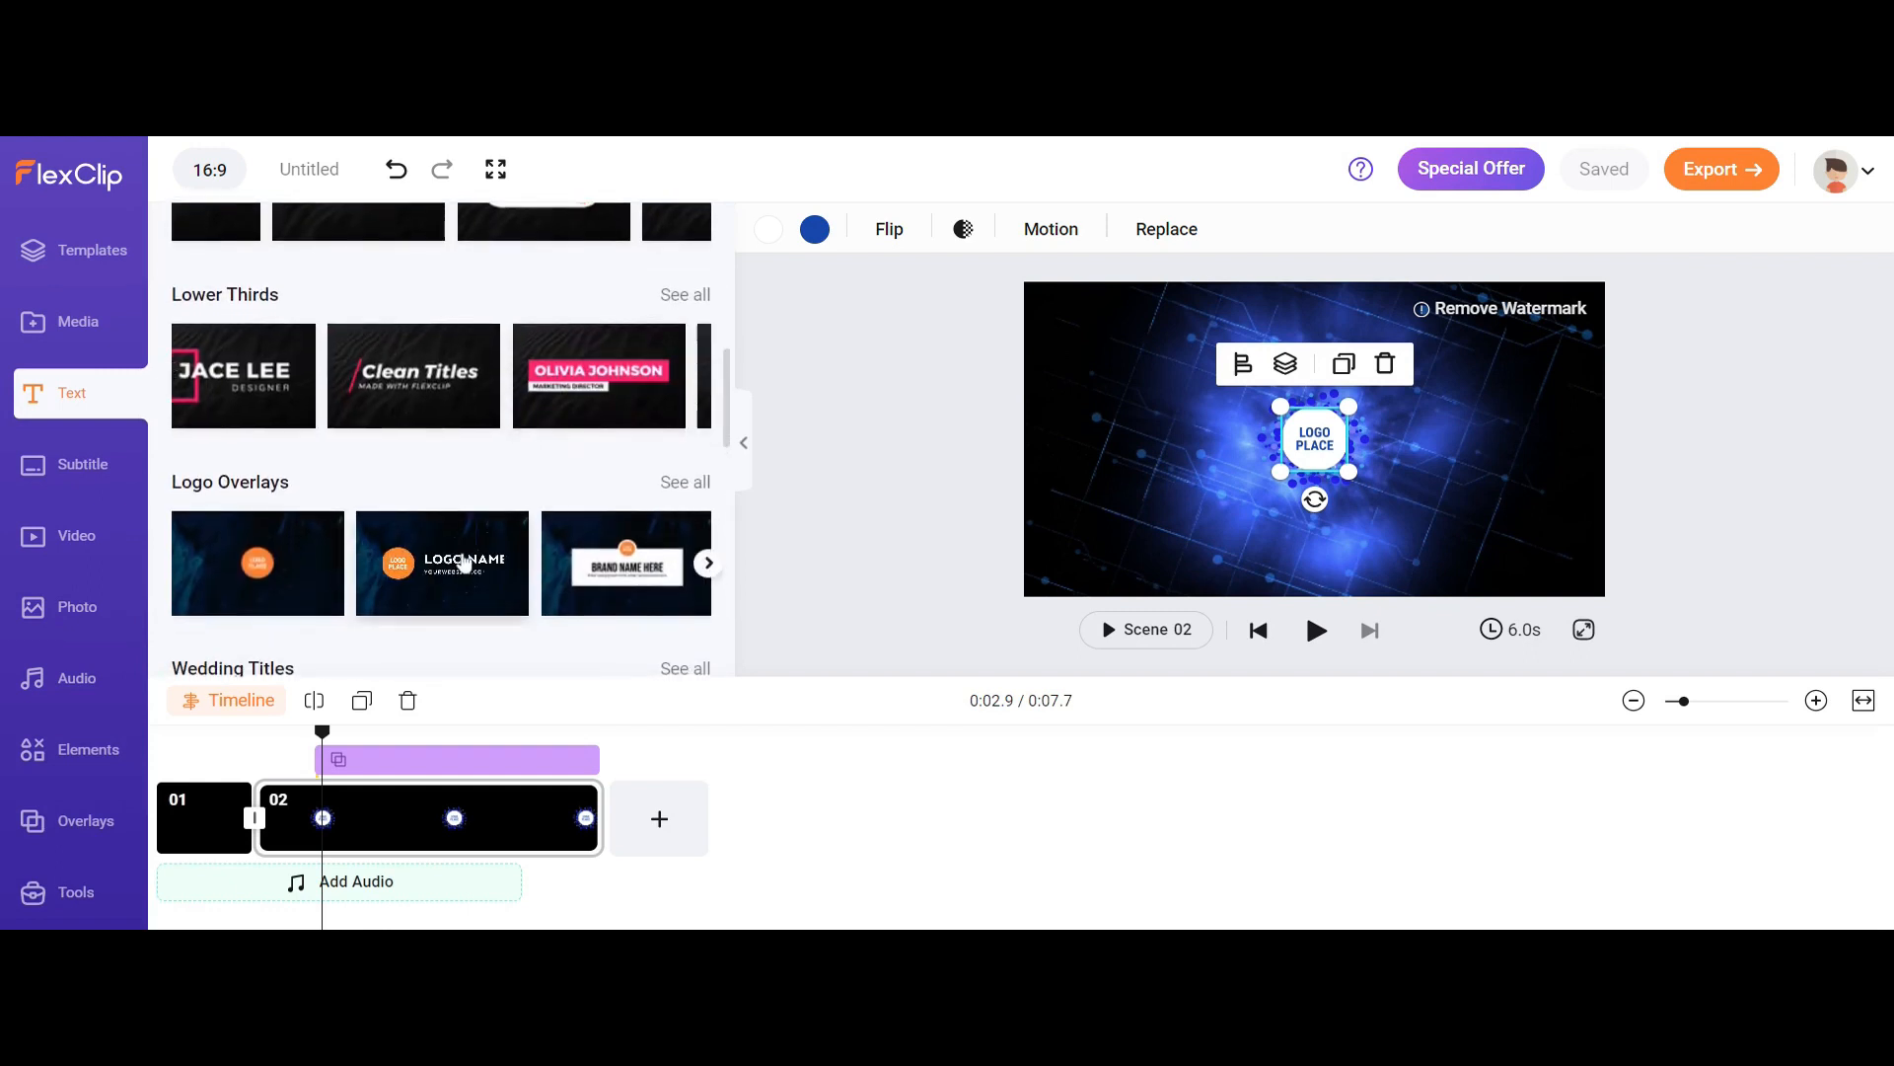
{"action": "left_click", "coordinate": [501, 532]}
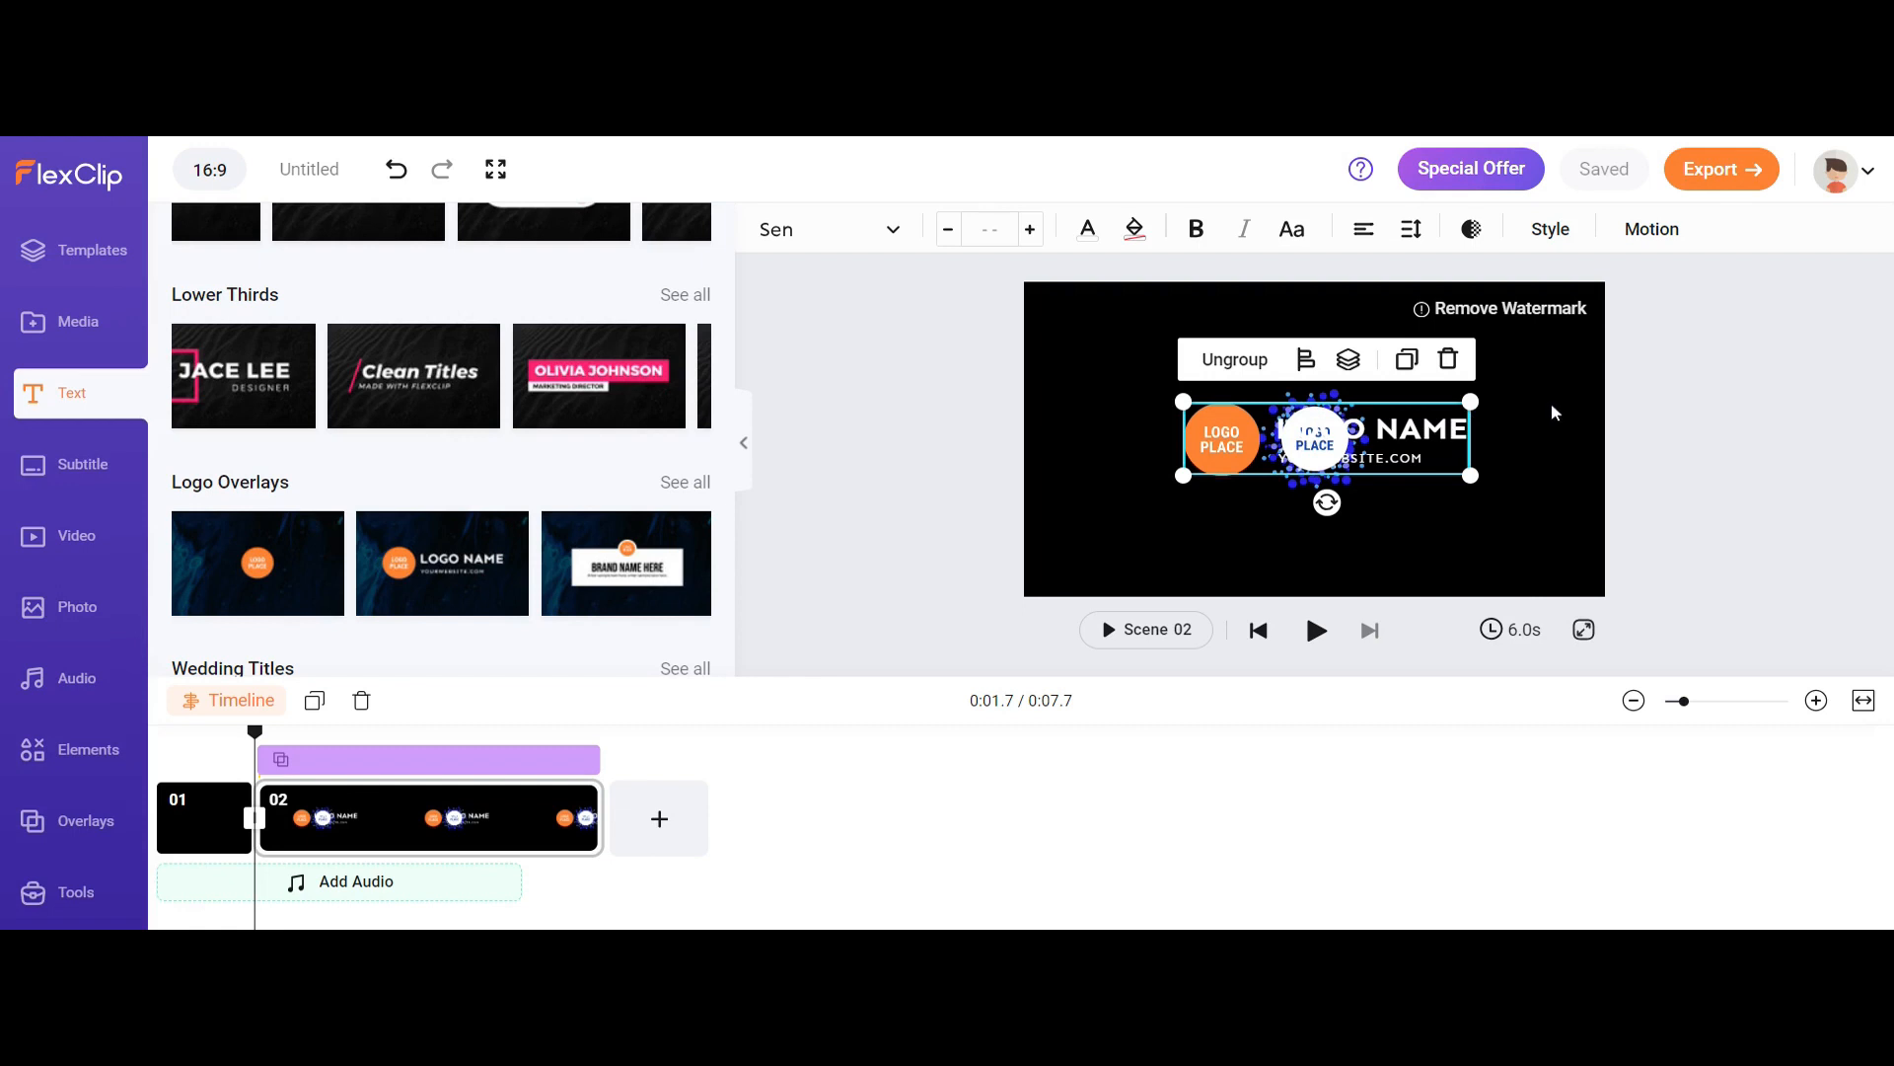
{"action": "key", "text": "ctrl+z"}
{"action": "left_click", "coordinate": [1326, 450]}
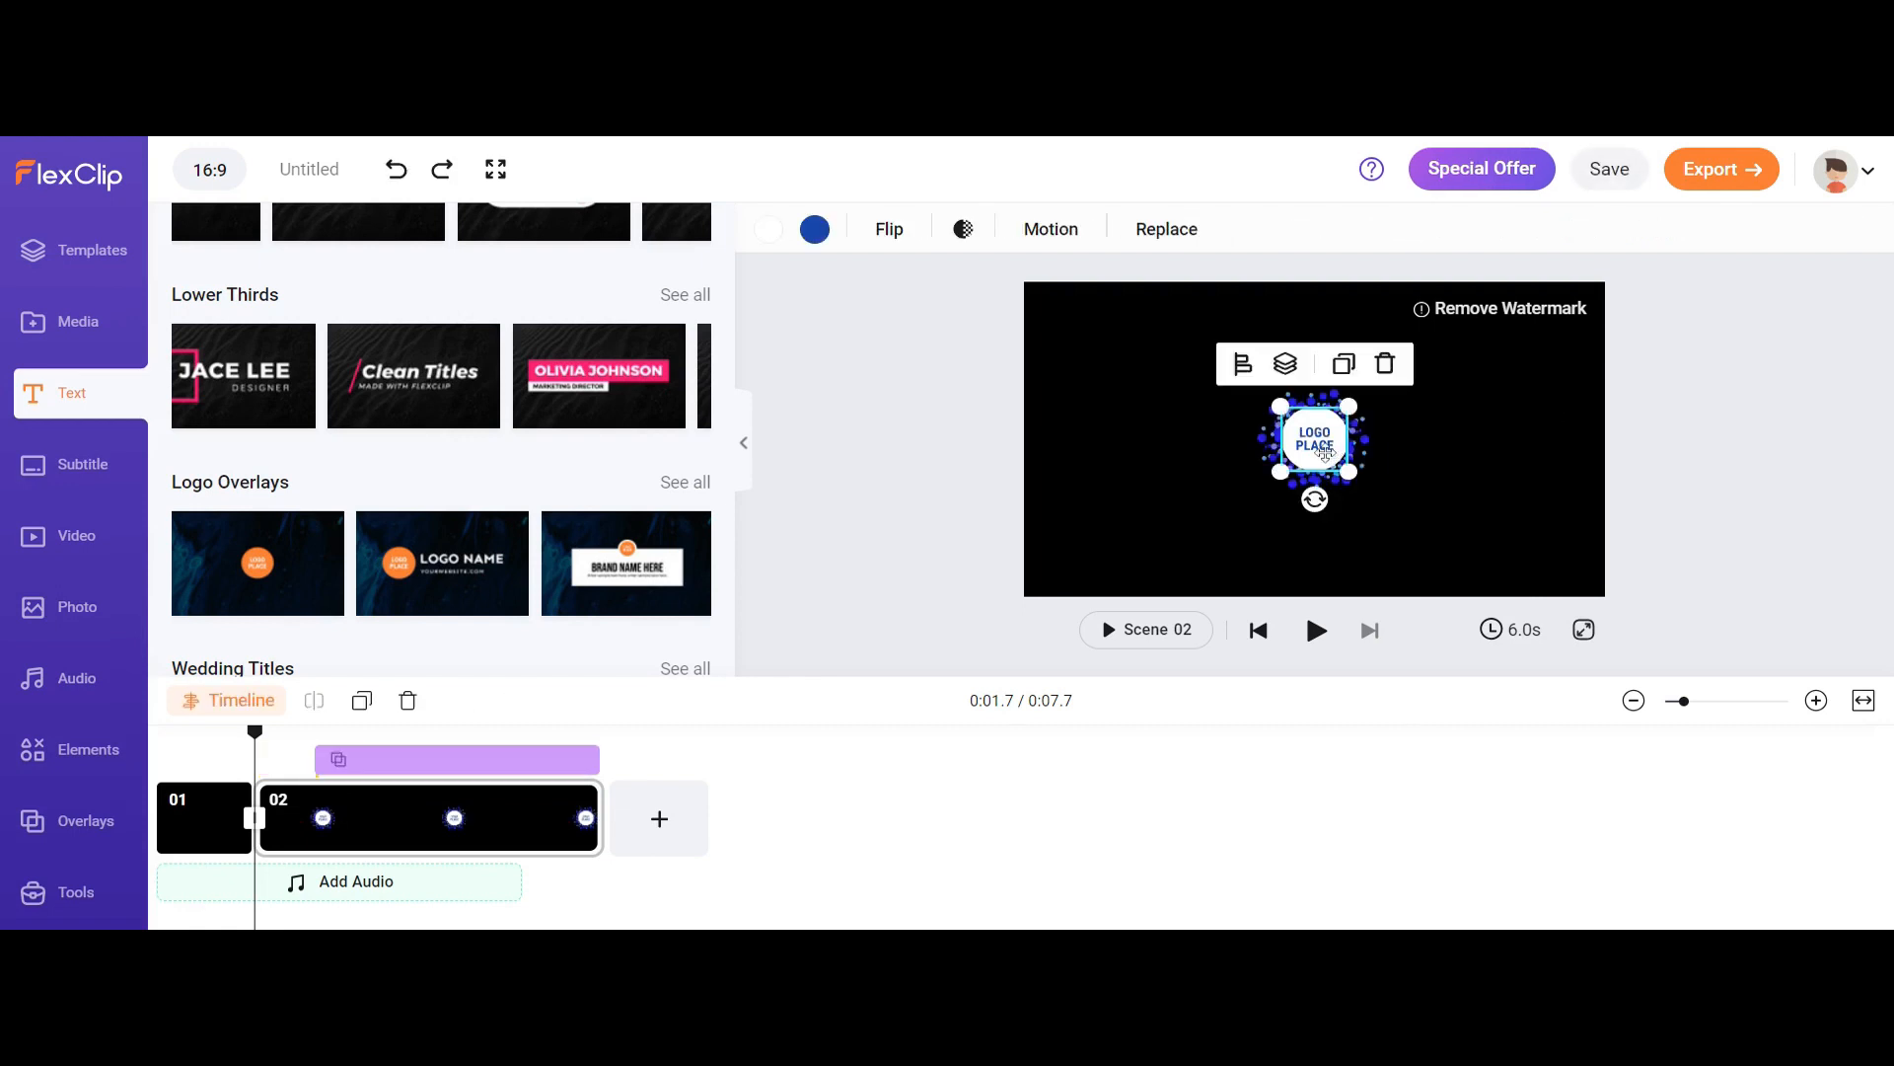
{"action": "key", "text": "Delete"}
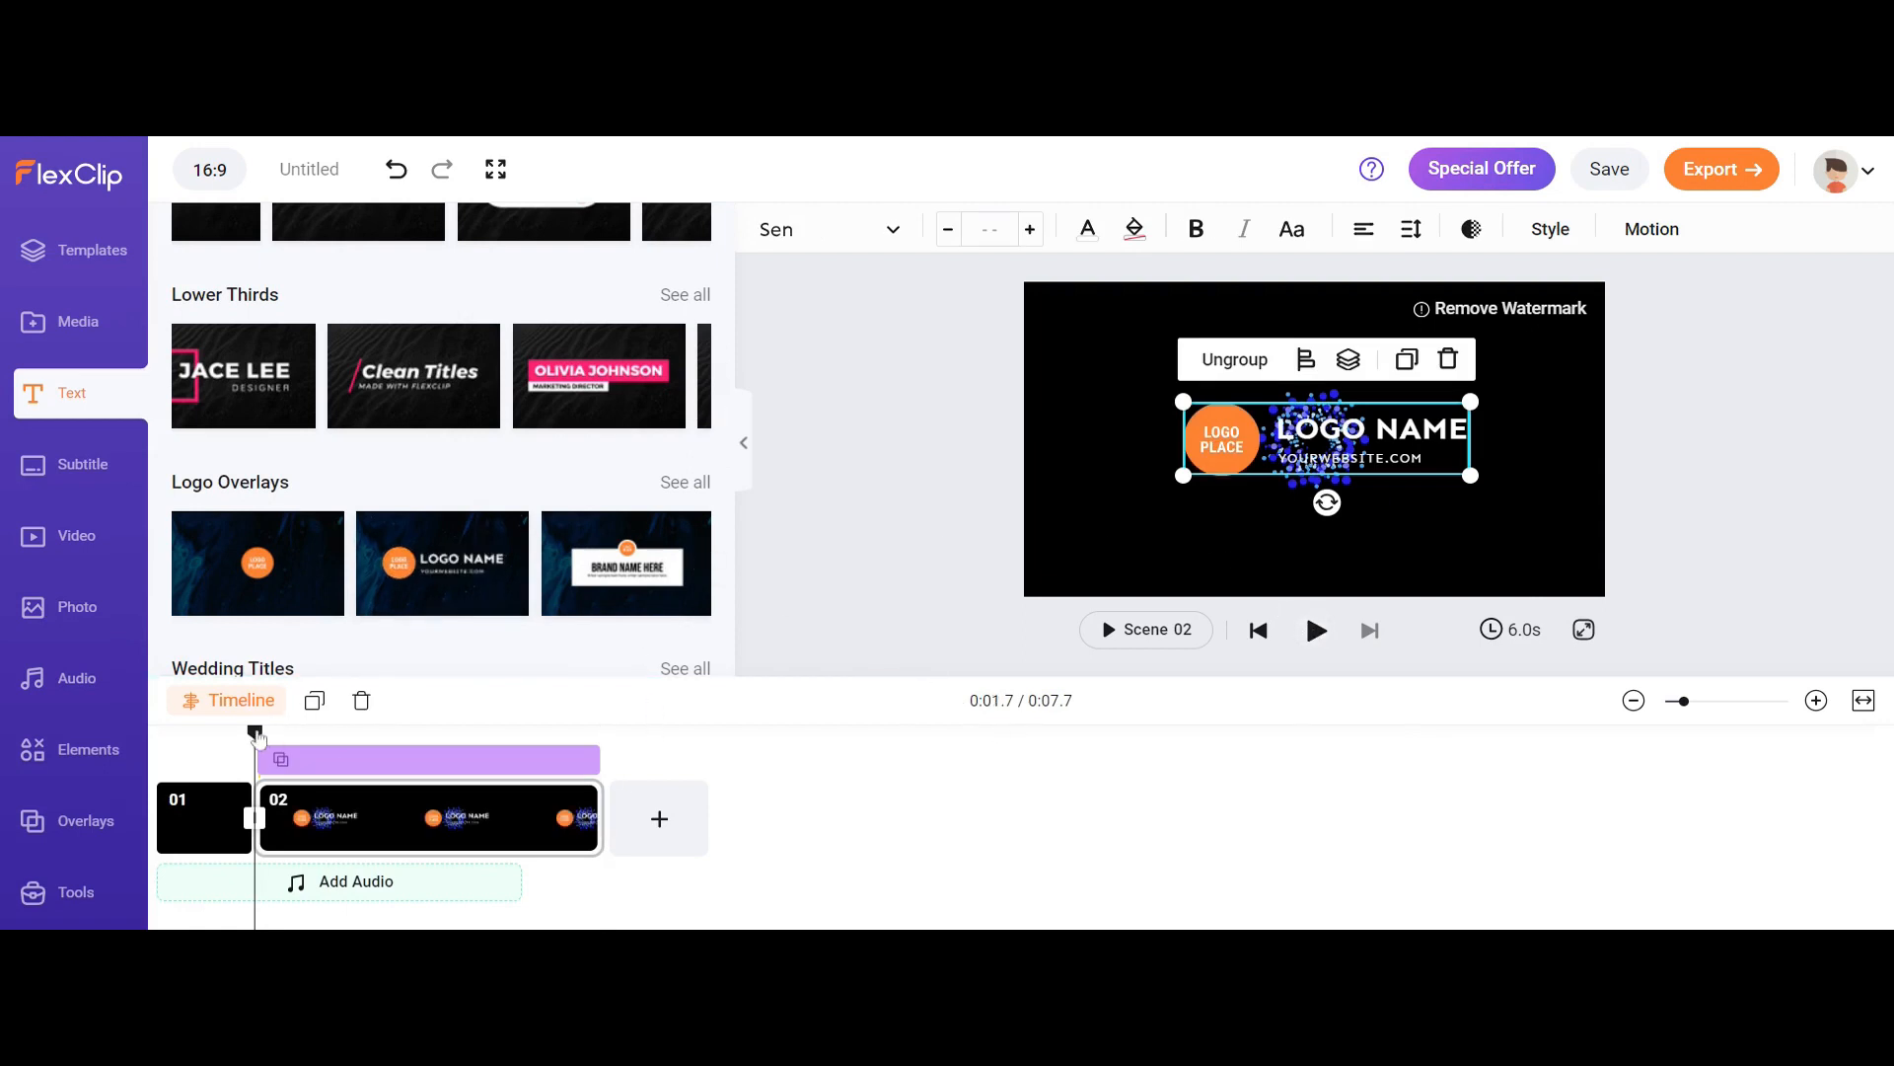
{"action": "key", "text": "Delete"}
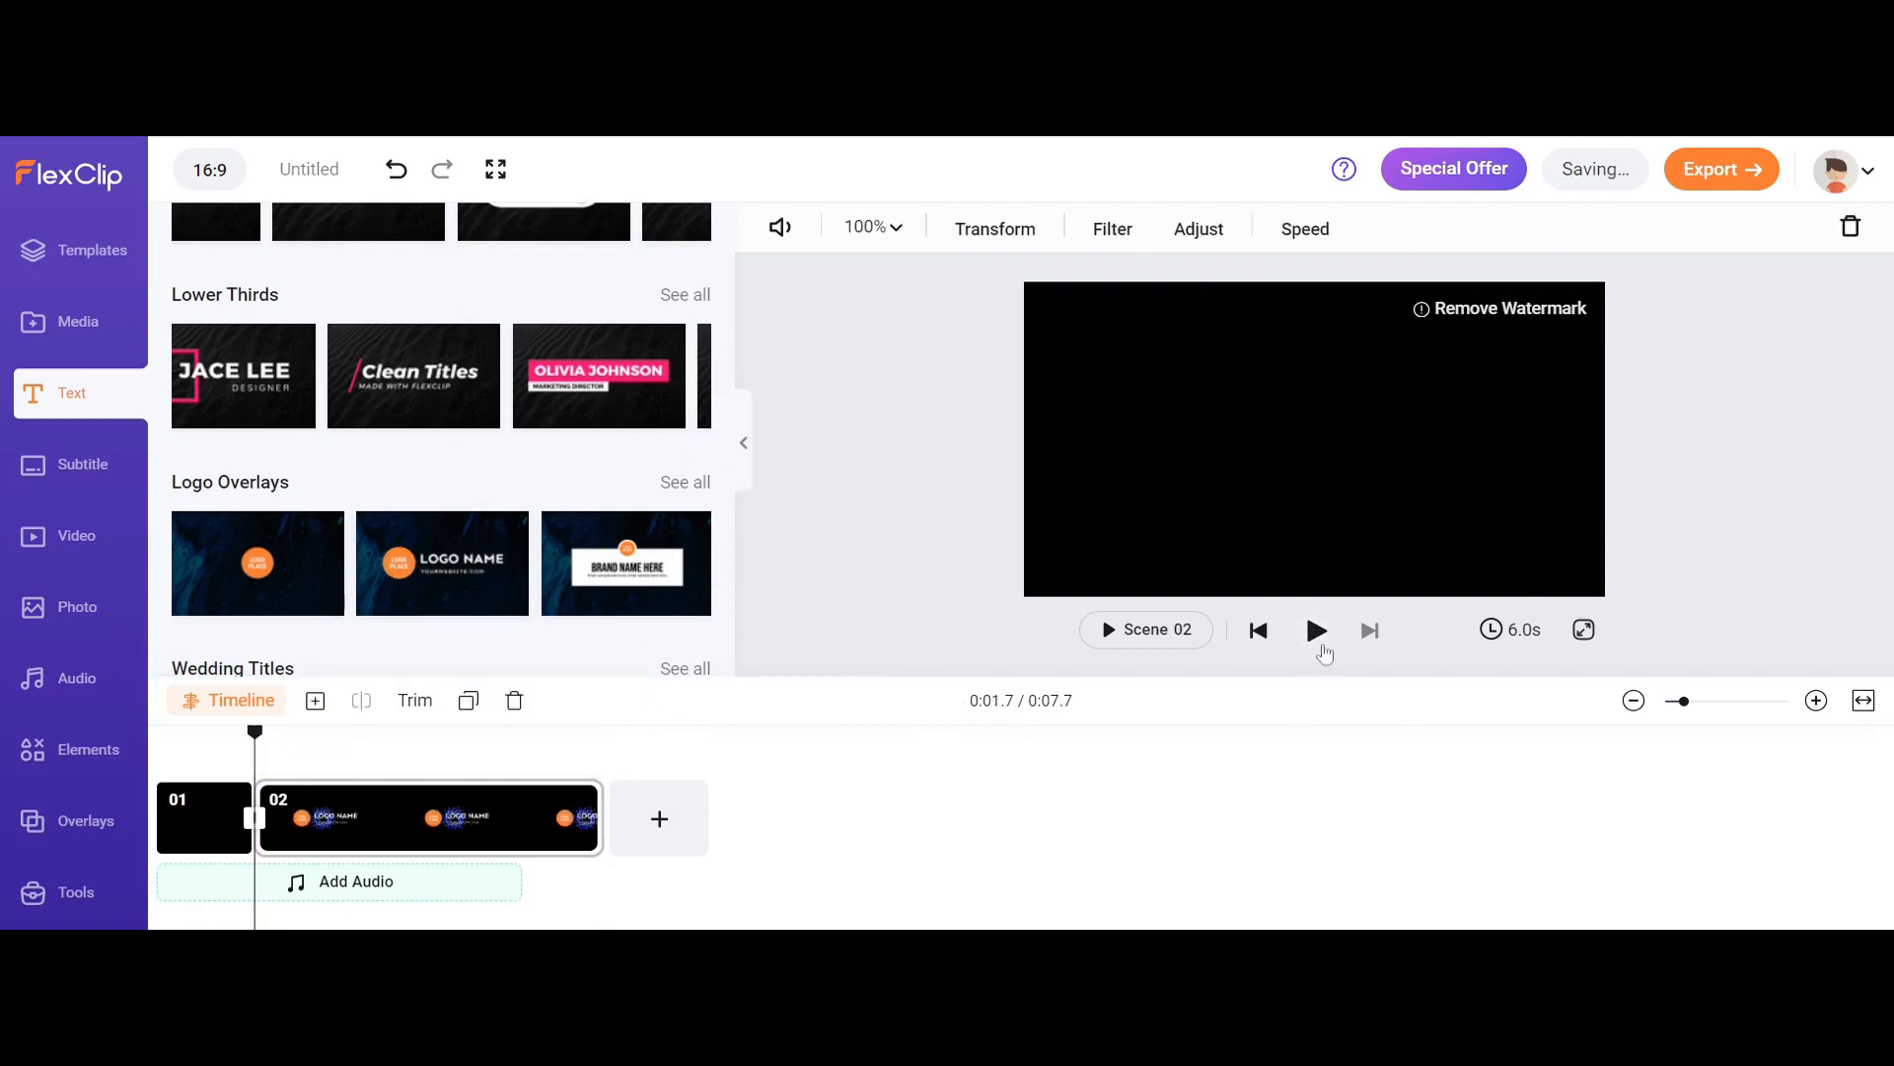
{"action": "left_click", "coordinate": [1318, 637]}
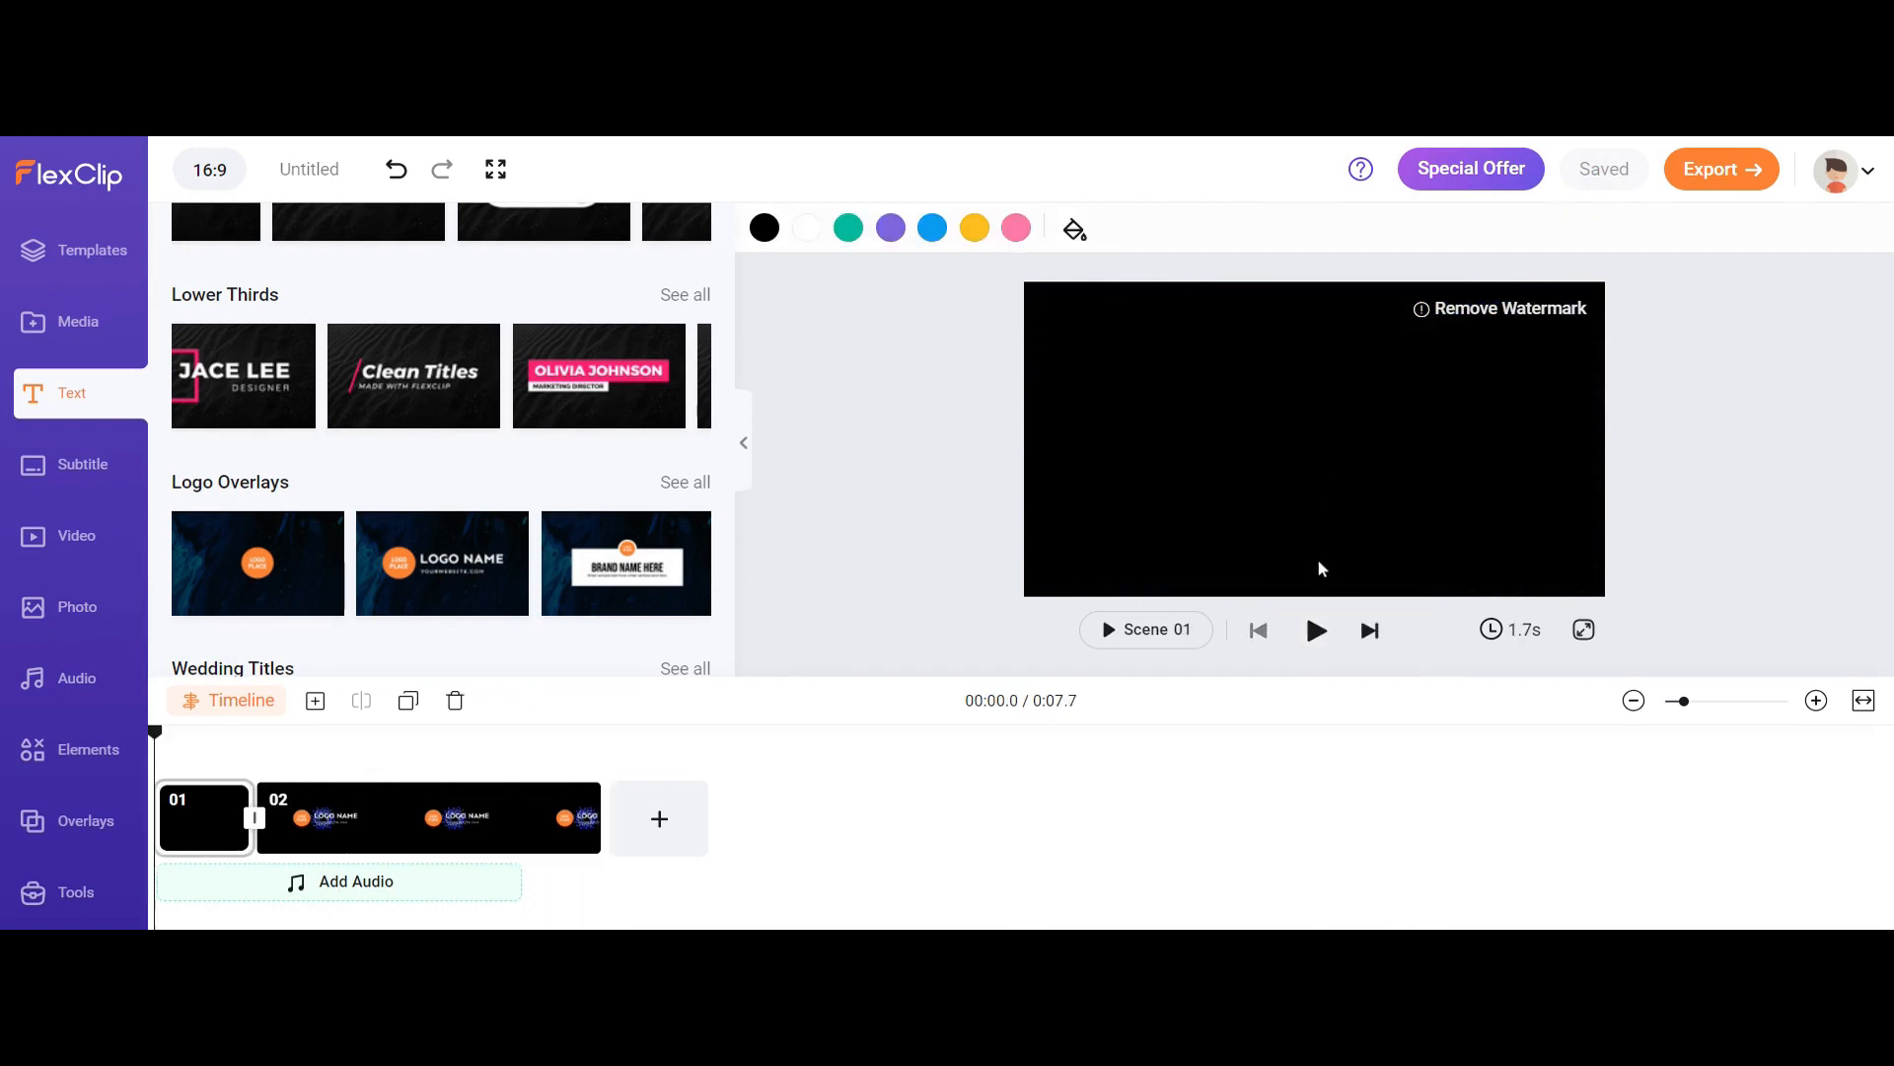
Try cycle.png as a separate shrunken image beside the orange logo placeholder in scene 02, preview it, and delete the image.
{"action": "left_click", "coordinate": [299, 811]}
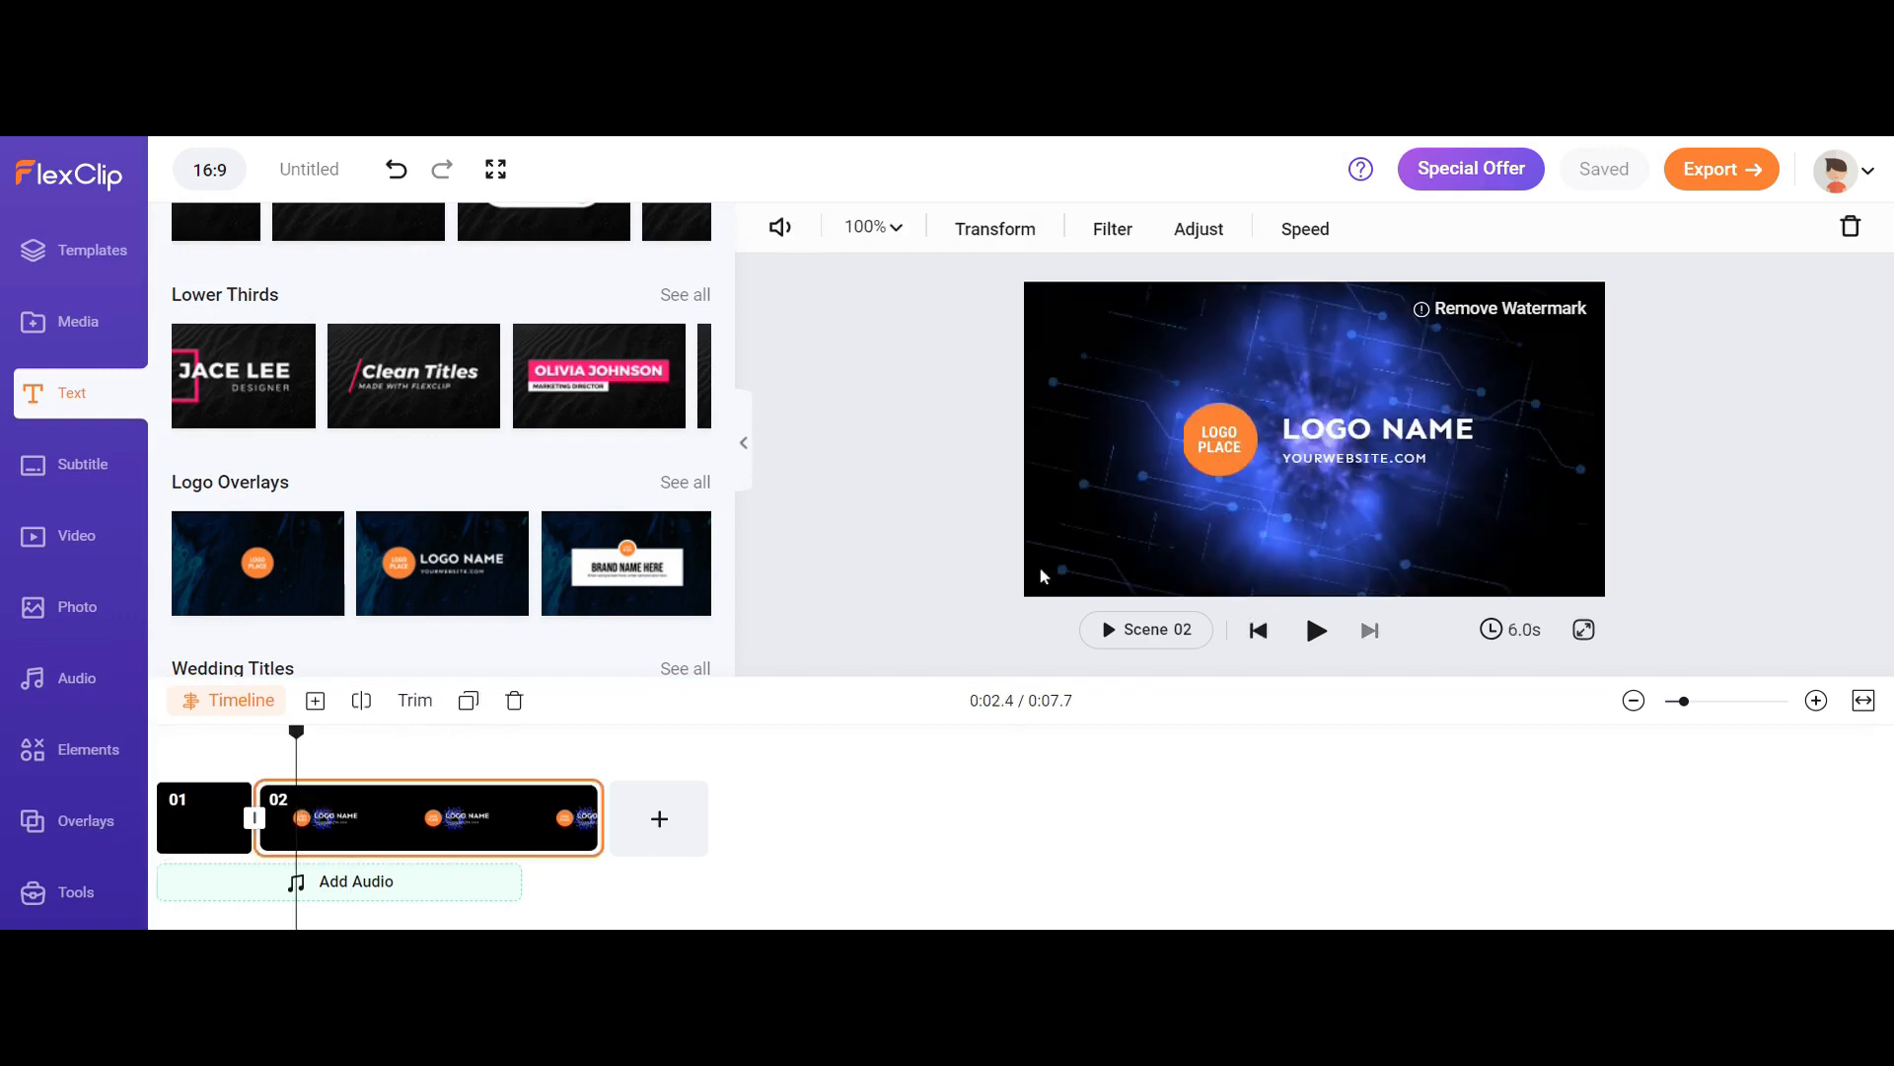
{"action": "left_click", "coordinate": [1217, 454]}
{"action": "left_click", "coordinate": [1219, 454]}
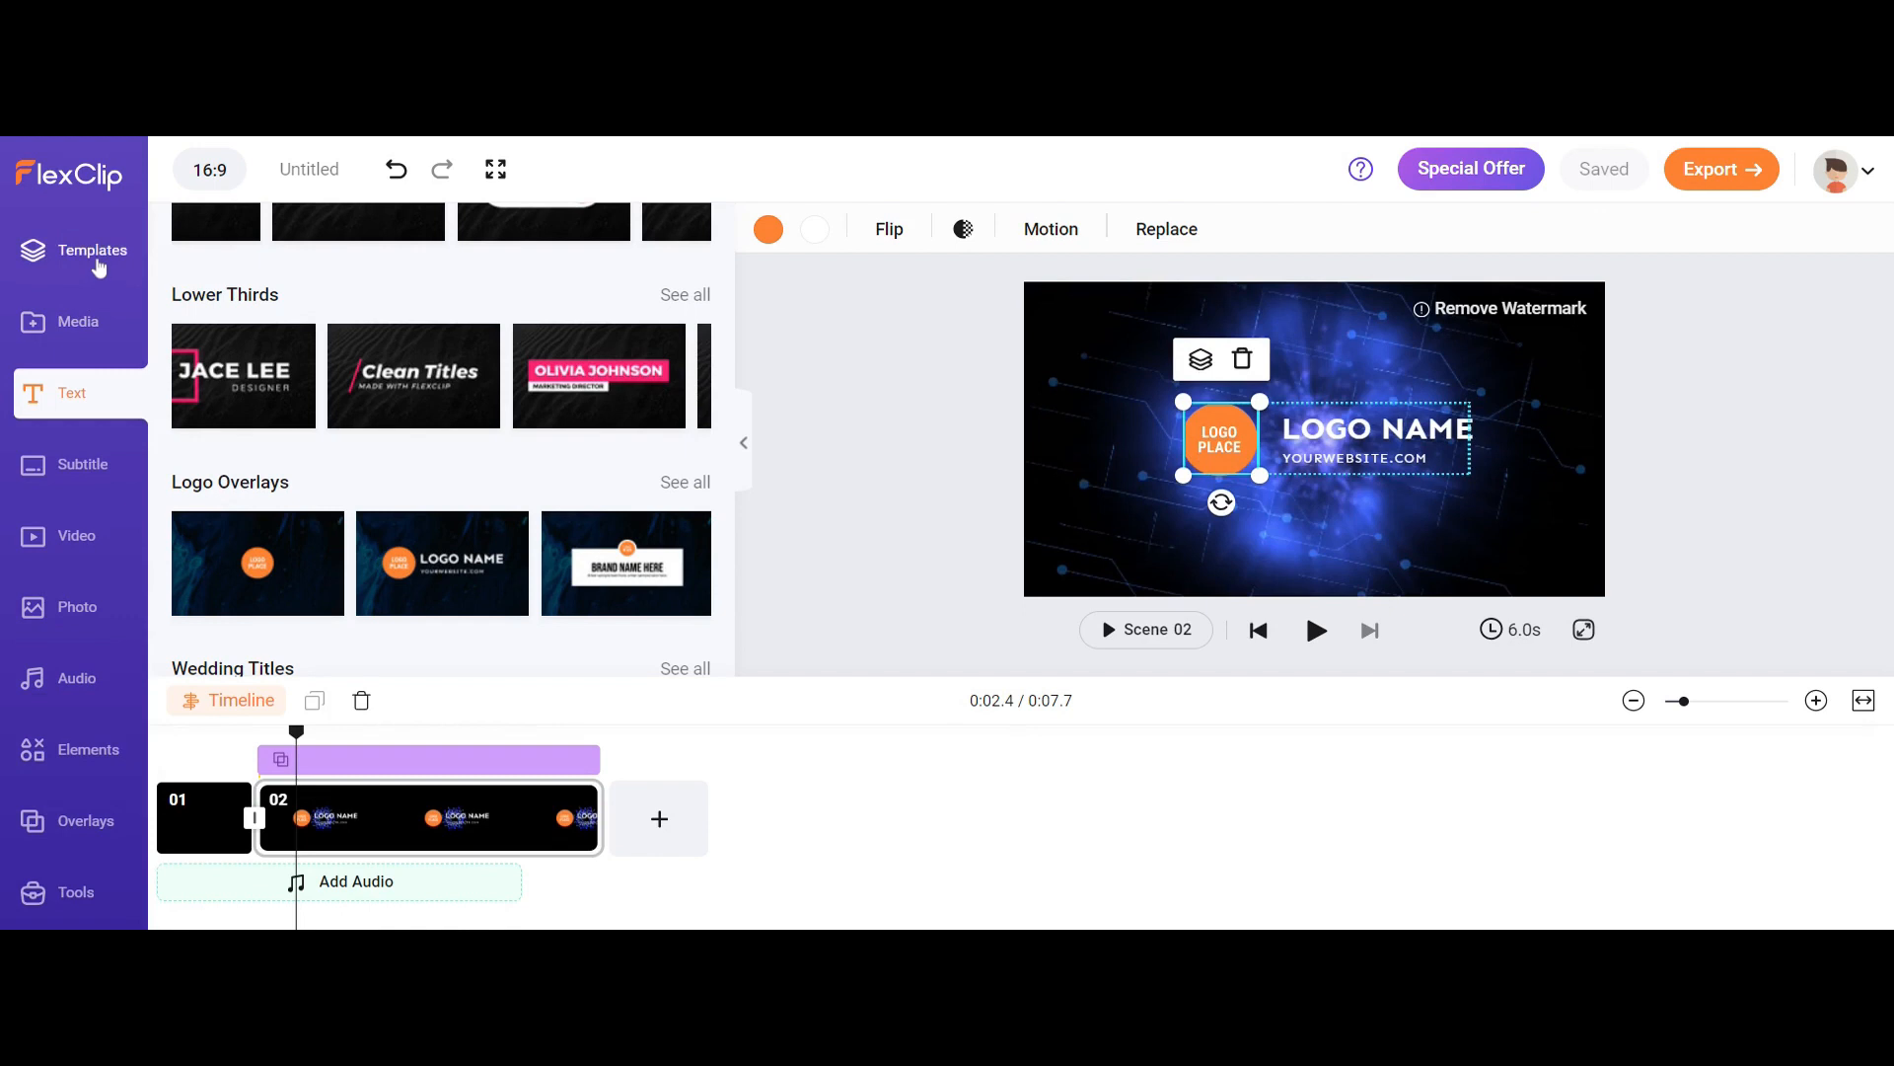
{"action": "left_click", "coordinate": [84, 316]}
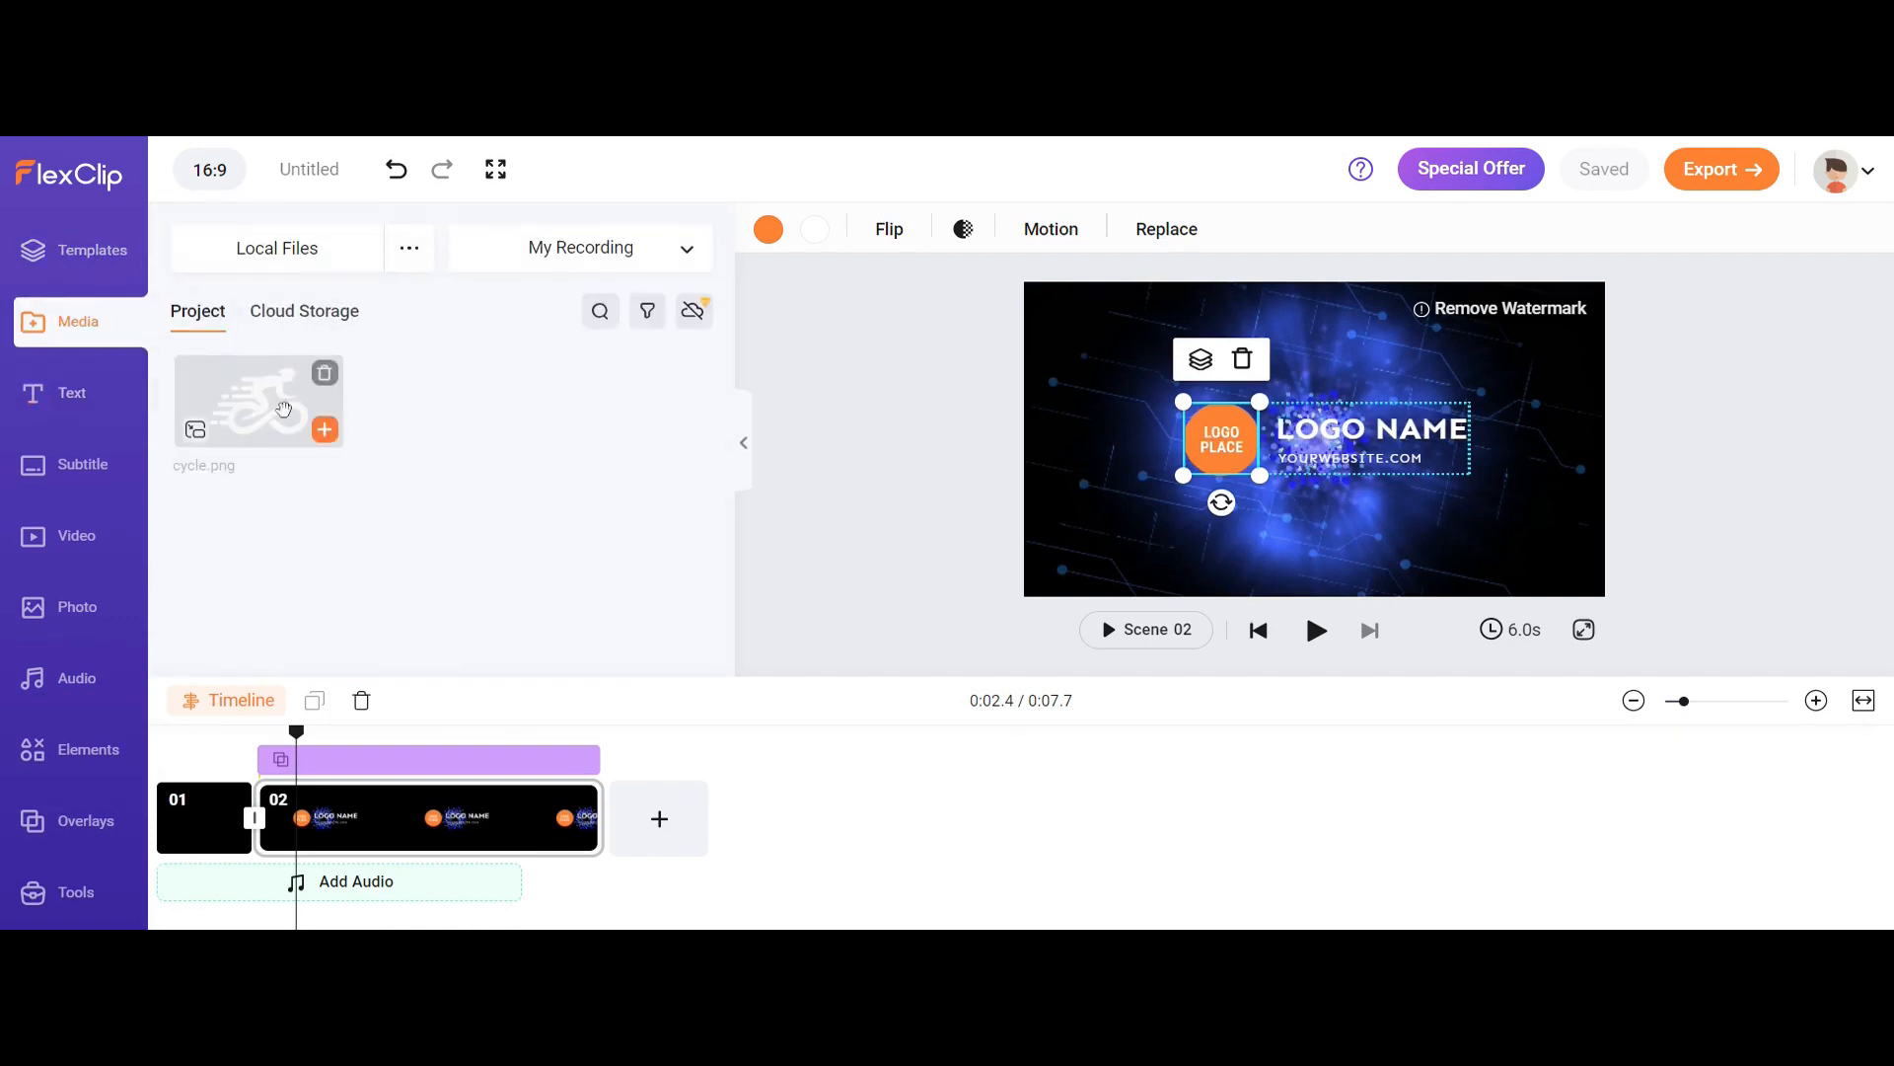
{"action": "left_click", "coordinate": [199, 435]}
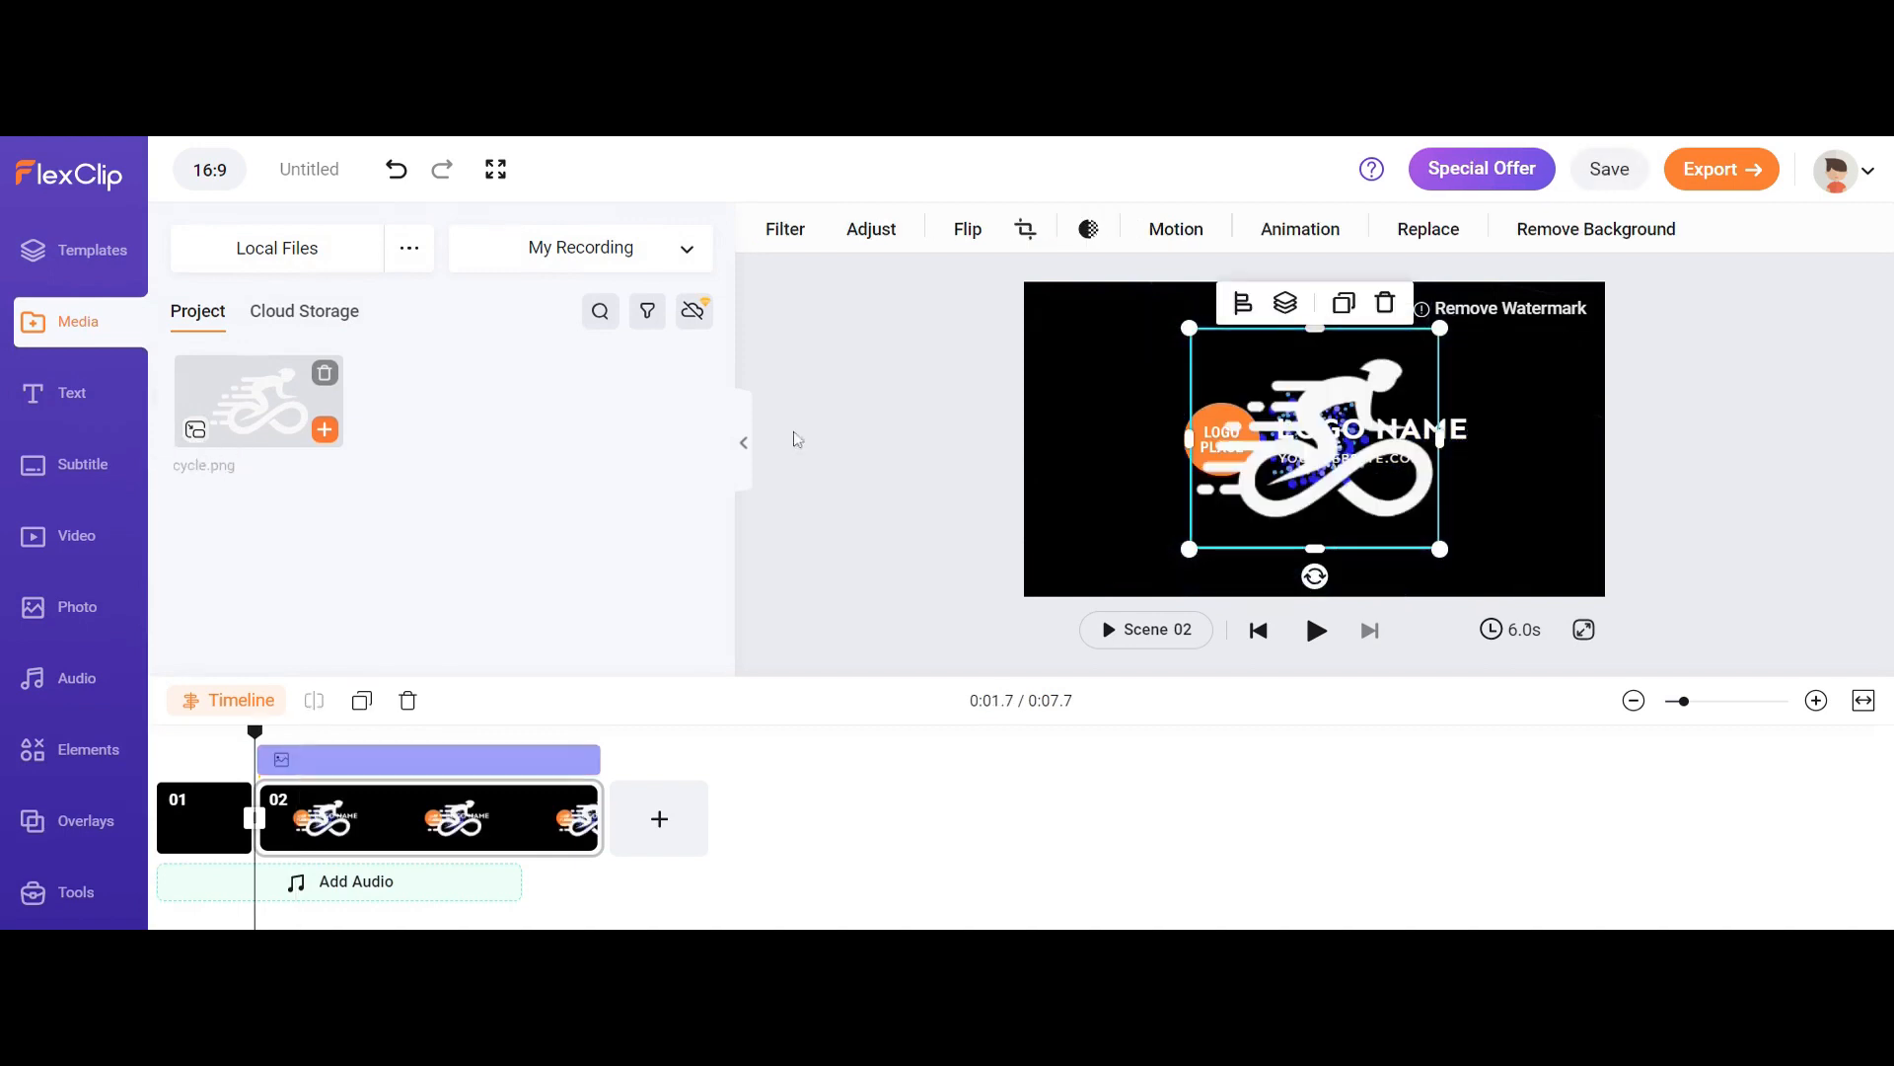
{"action": "left_click_drag", "start_coordinate": [1322, 396], "coordinate": [1223, 383]}
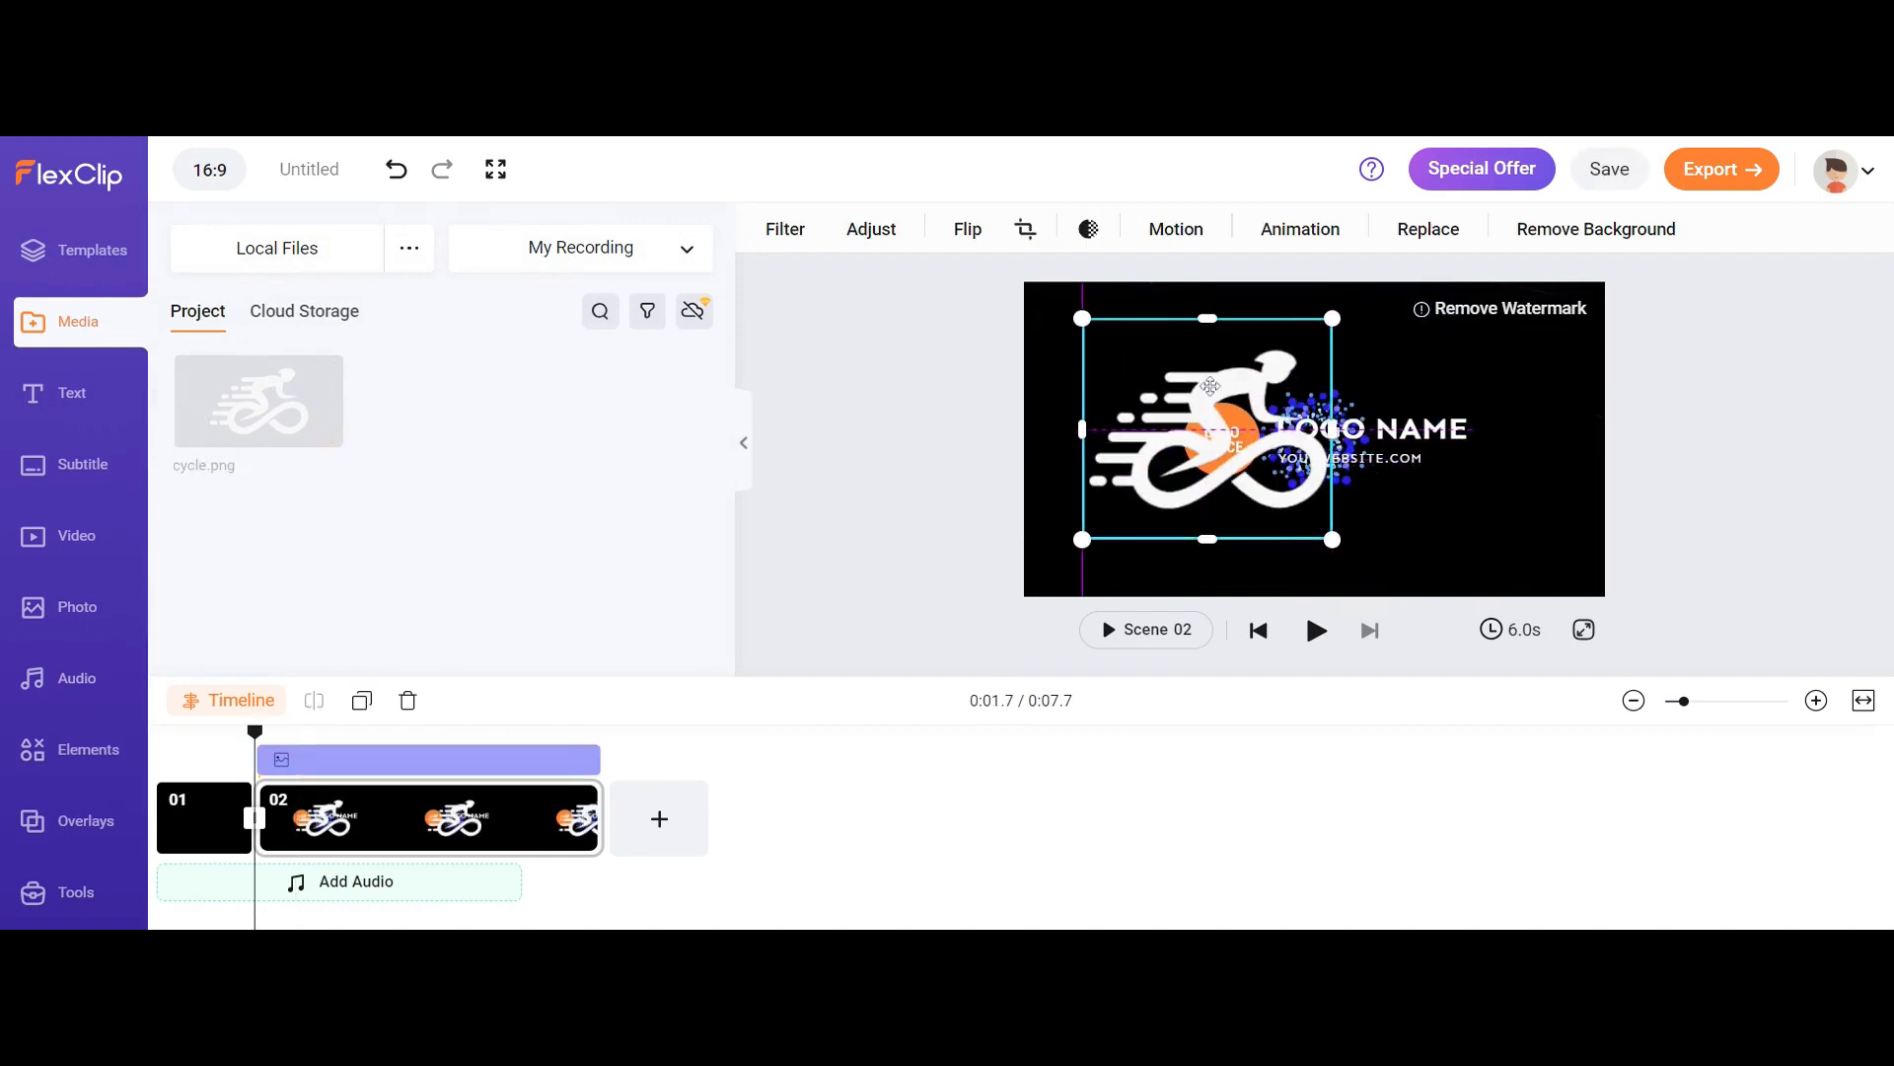
{"action": "left_click_drag", "start_coordinate": [1333, 315], "coordinate": [1140, 428]}
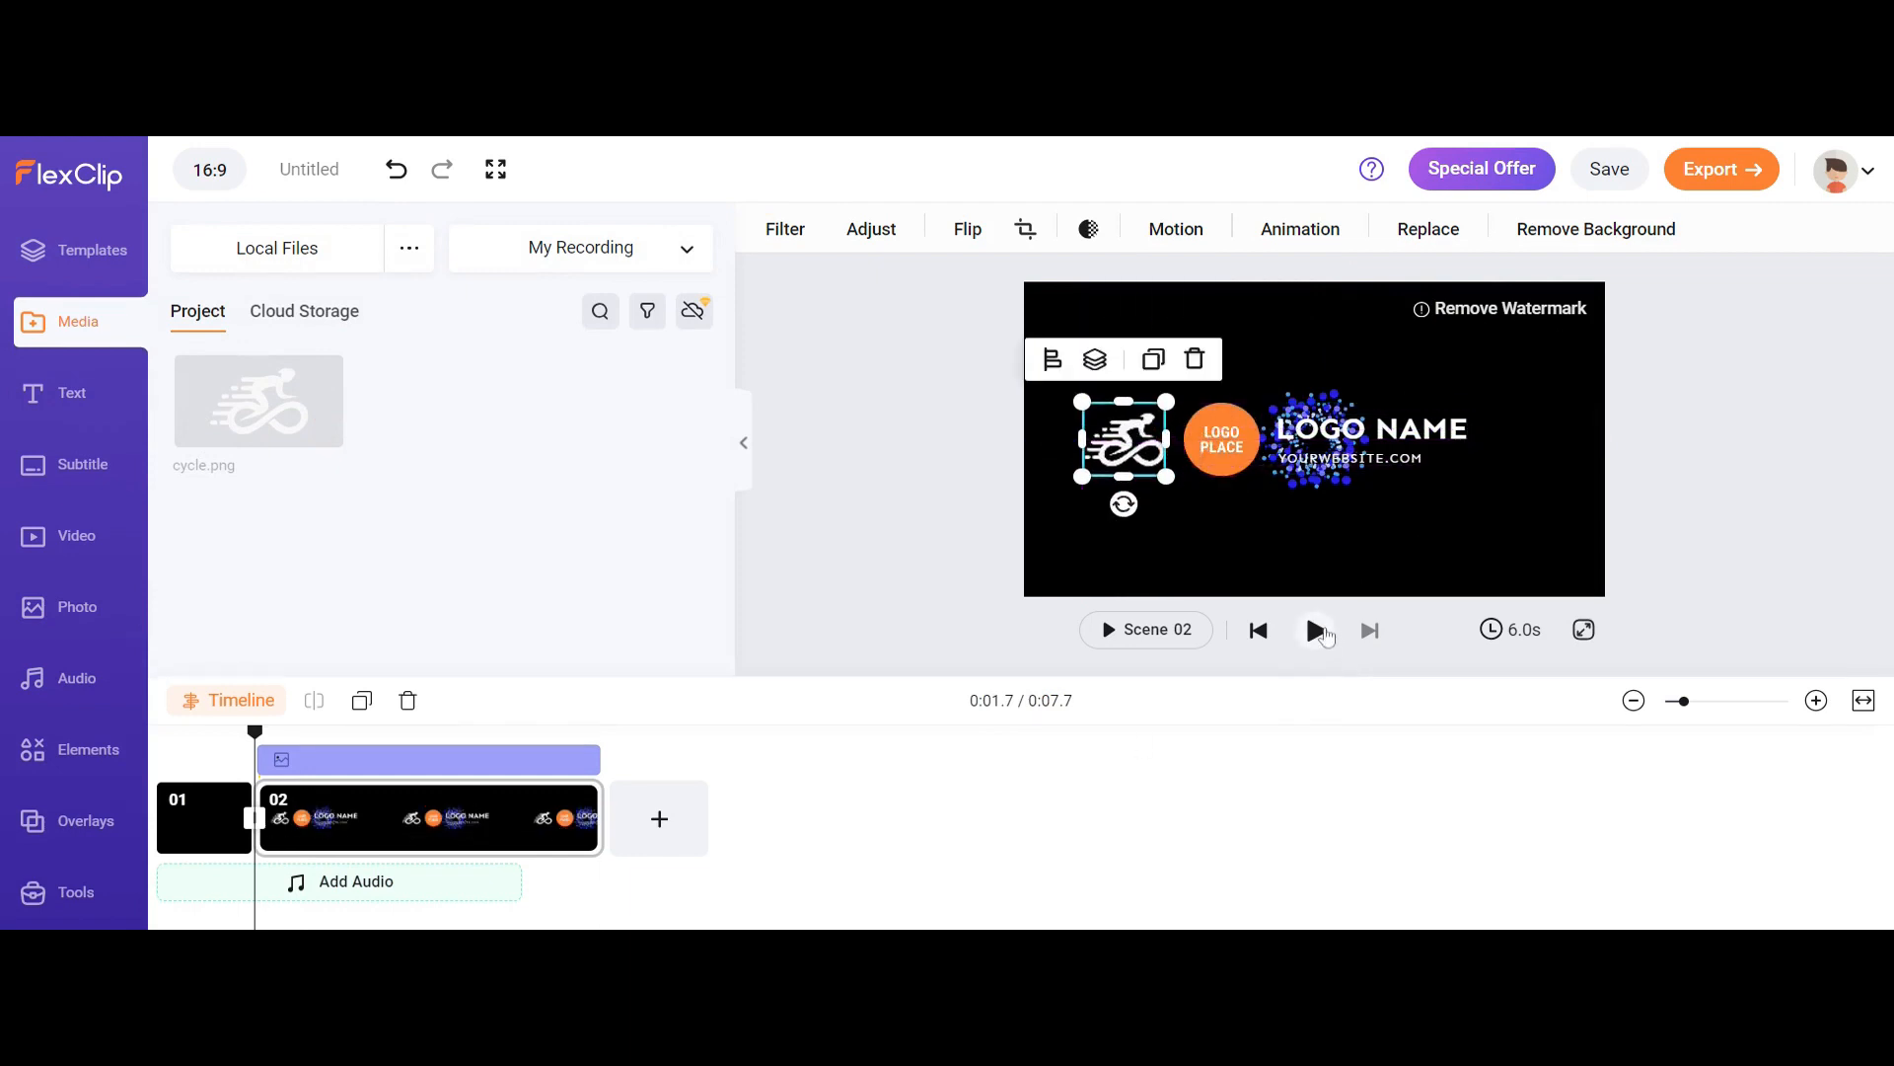
{"action": "left_click", "coordinate": [1319, 632]}
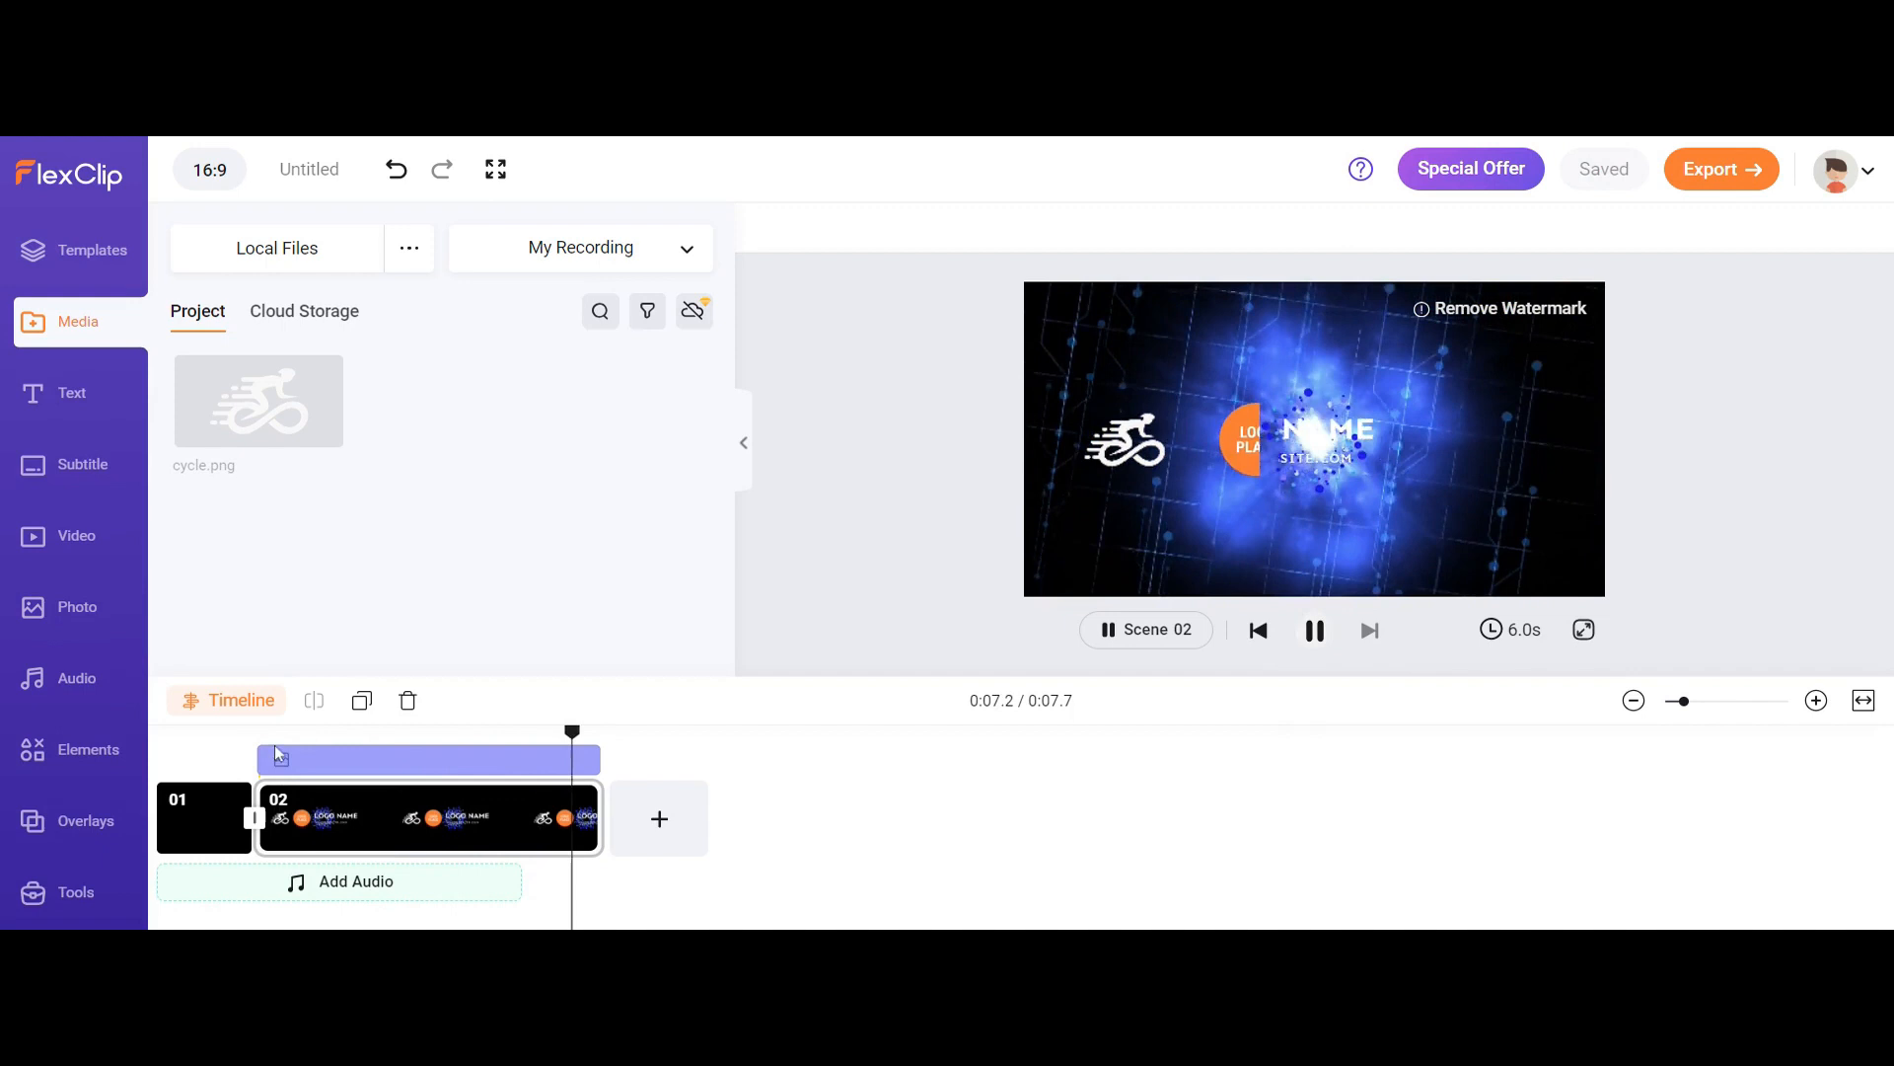
{"action": "left_click", "coordinate": [309, 827]}
{"action": "left_click", "coordinate": [1120, 452]}
{"action": "key", "text": "Delete"}
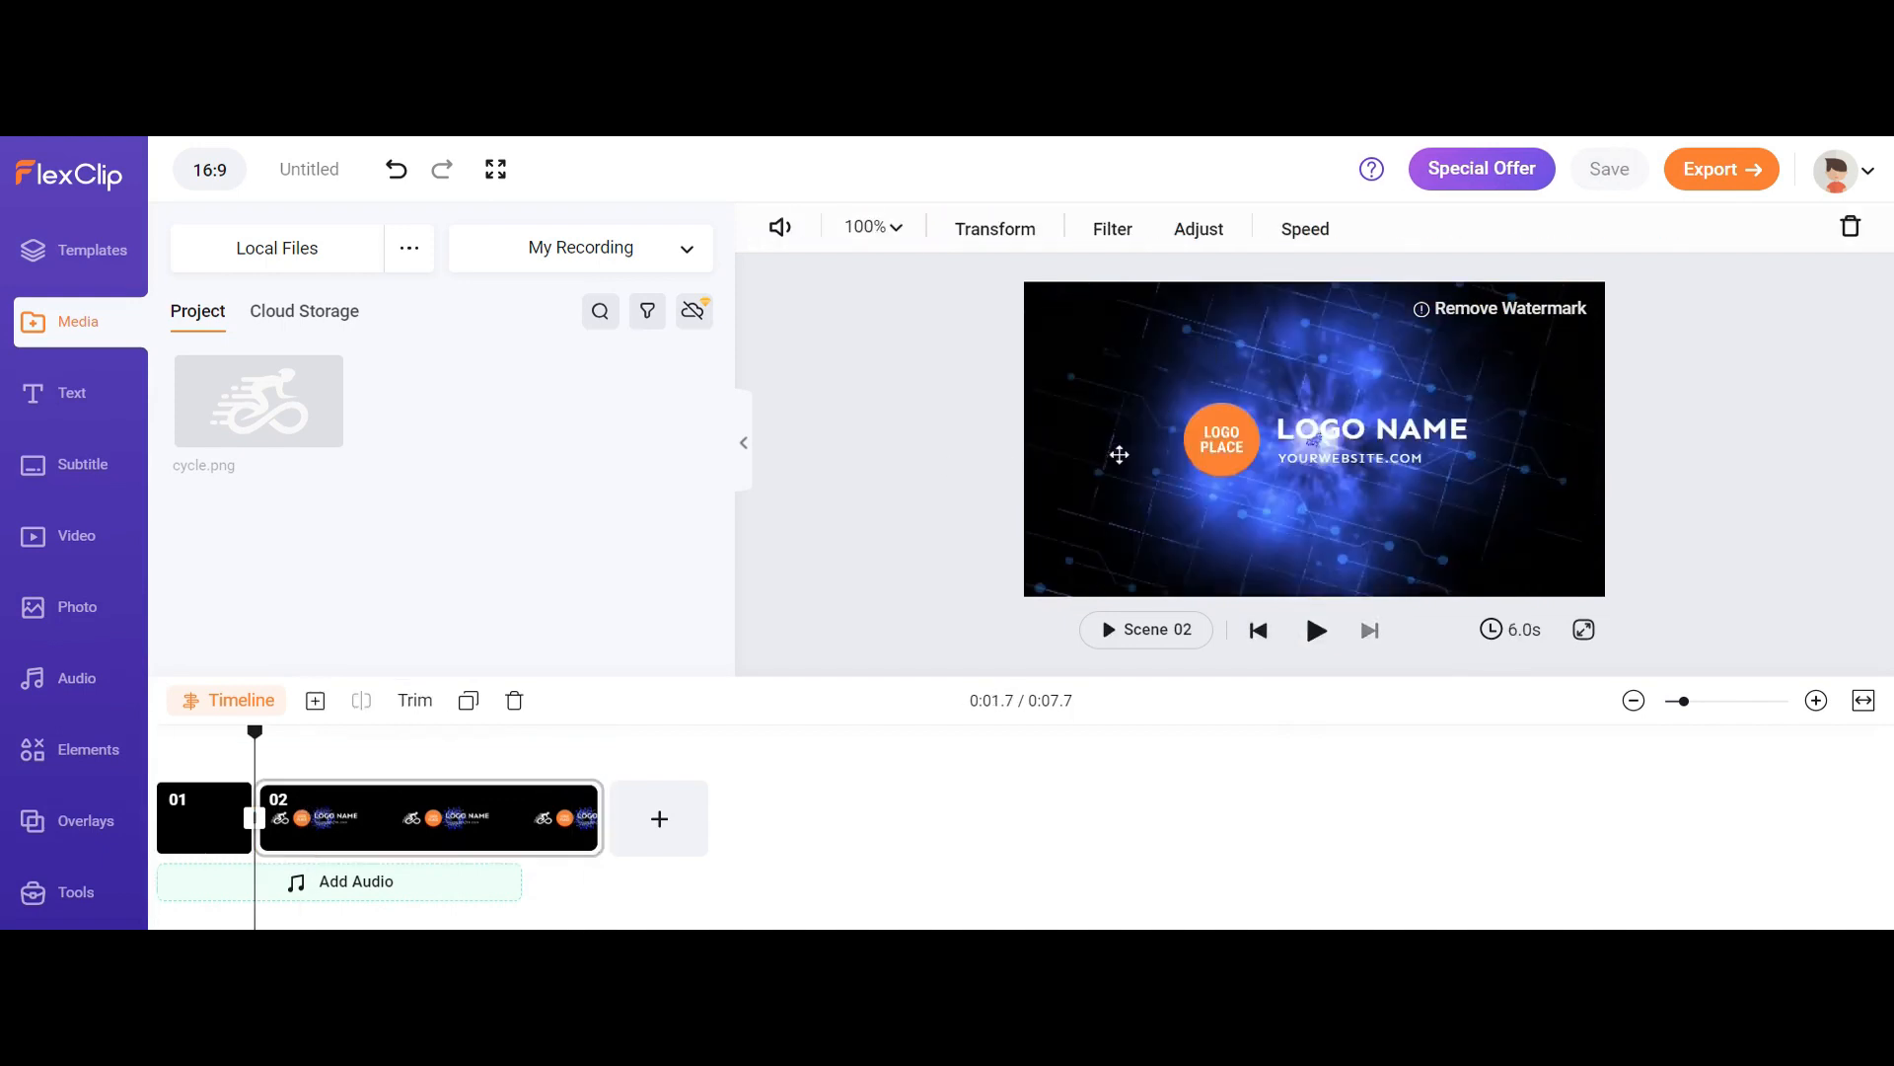
Replace the orange LOGO PLACE circle in the scene 02 overlay with cycle.png and preview the result.
{"action": "left_click", "coordinate": [1222, 463]}
{"action": "left_click", "coordinate": [1221, 464]}
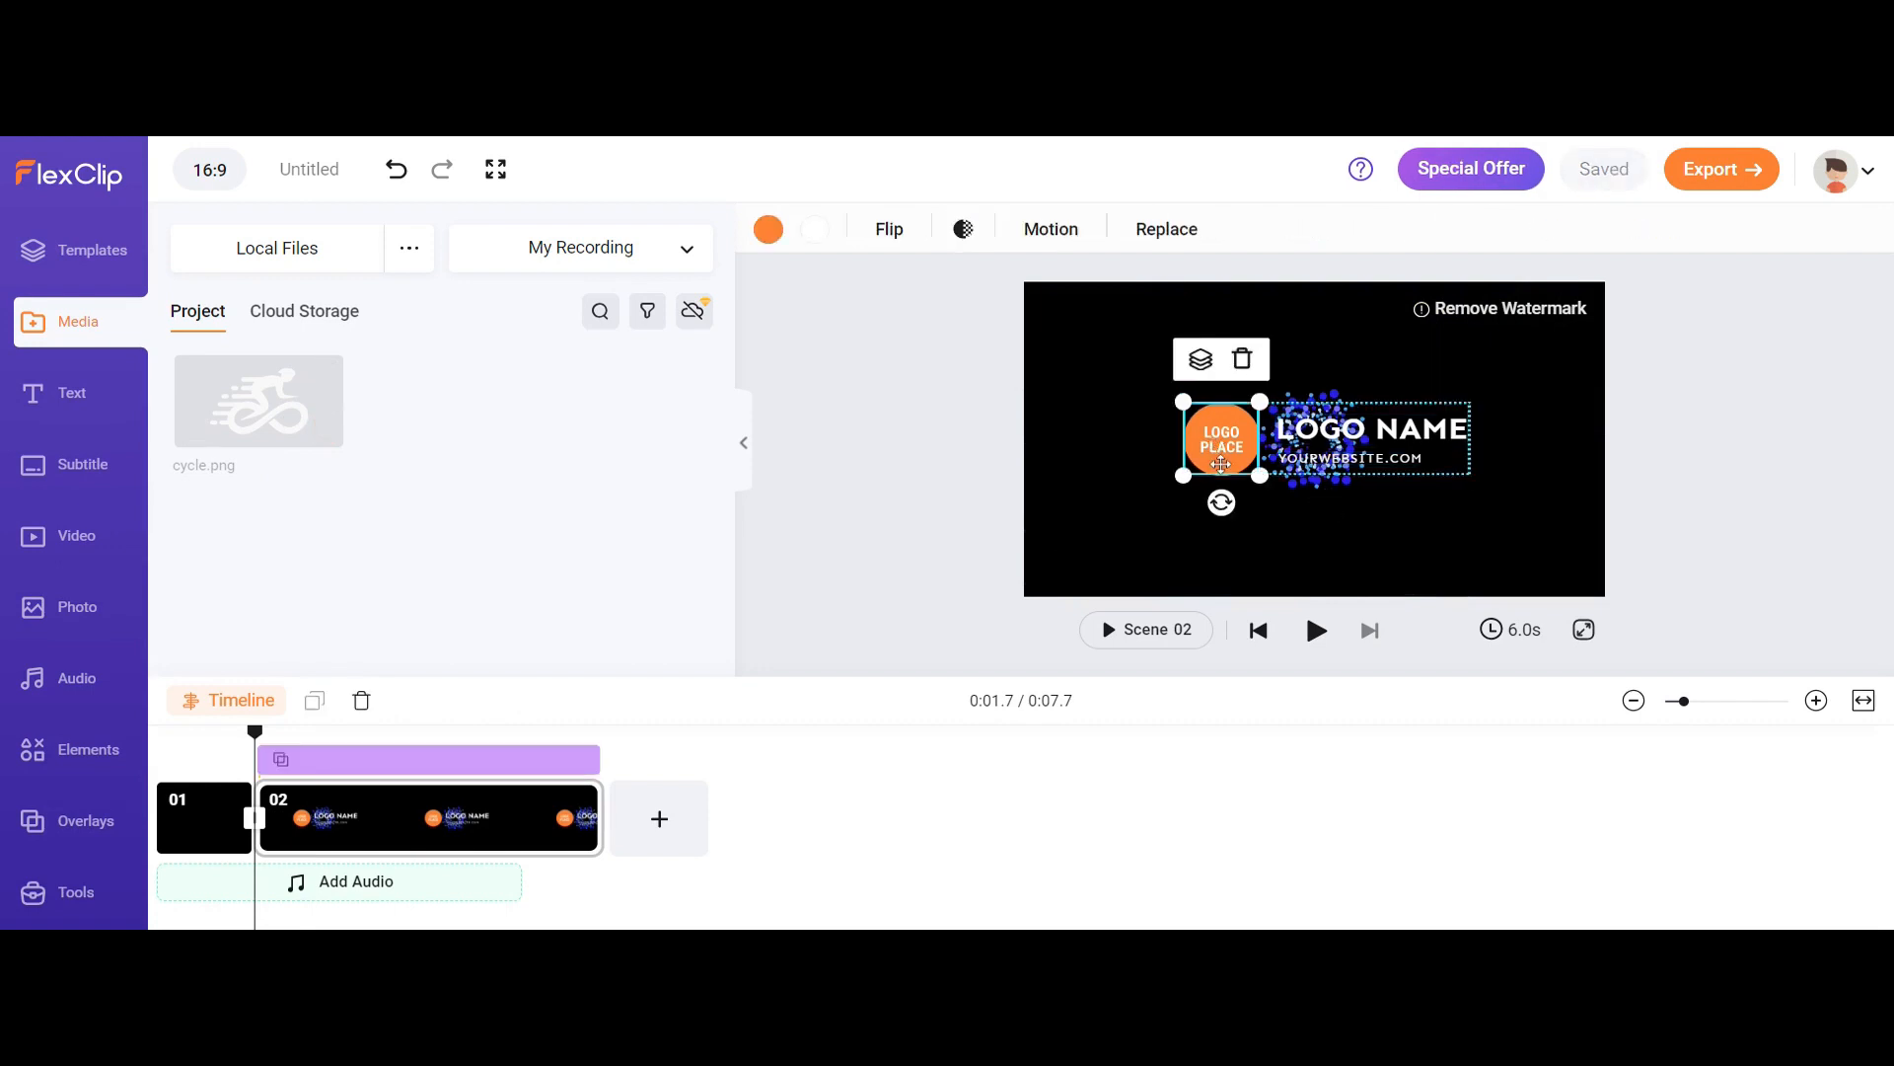
{"action": "left_click", "coordinate": [1208, 363]}
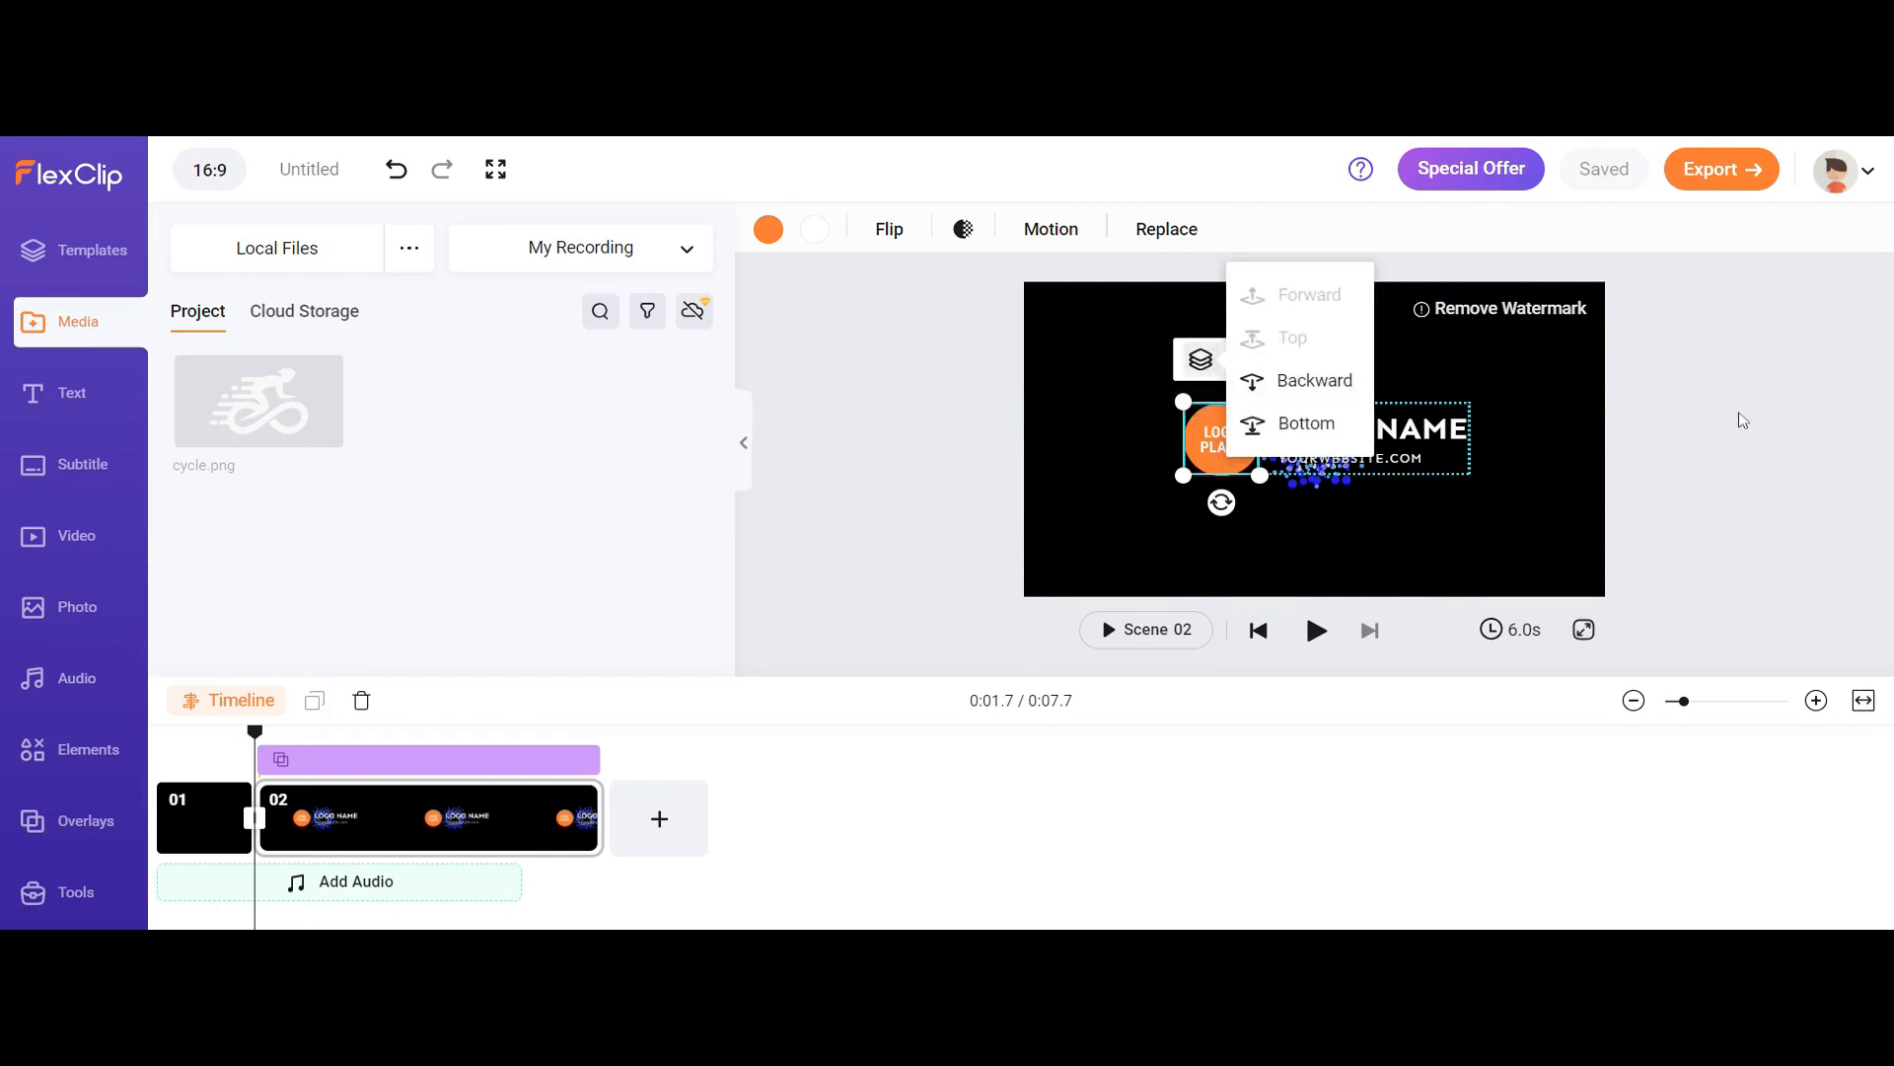
{"action": "left_click", "coordinate": [1233, 415]}
{"action": "left_click", "coordinate": [1208, 445]}
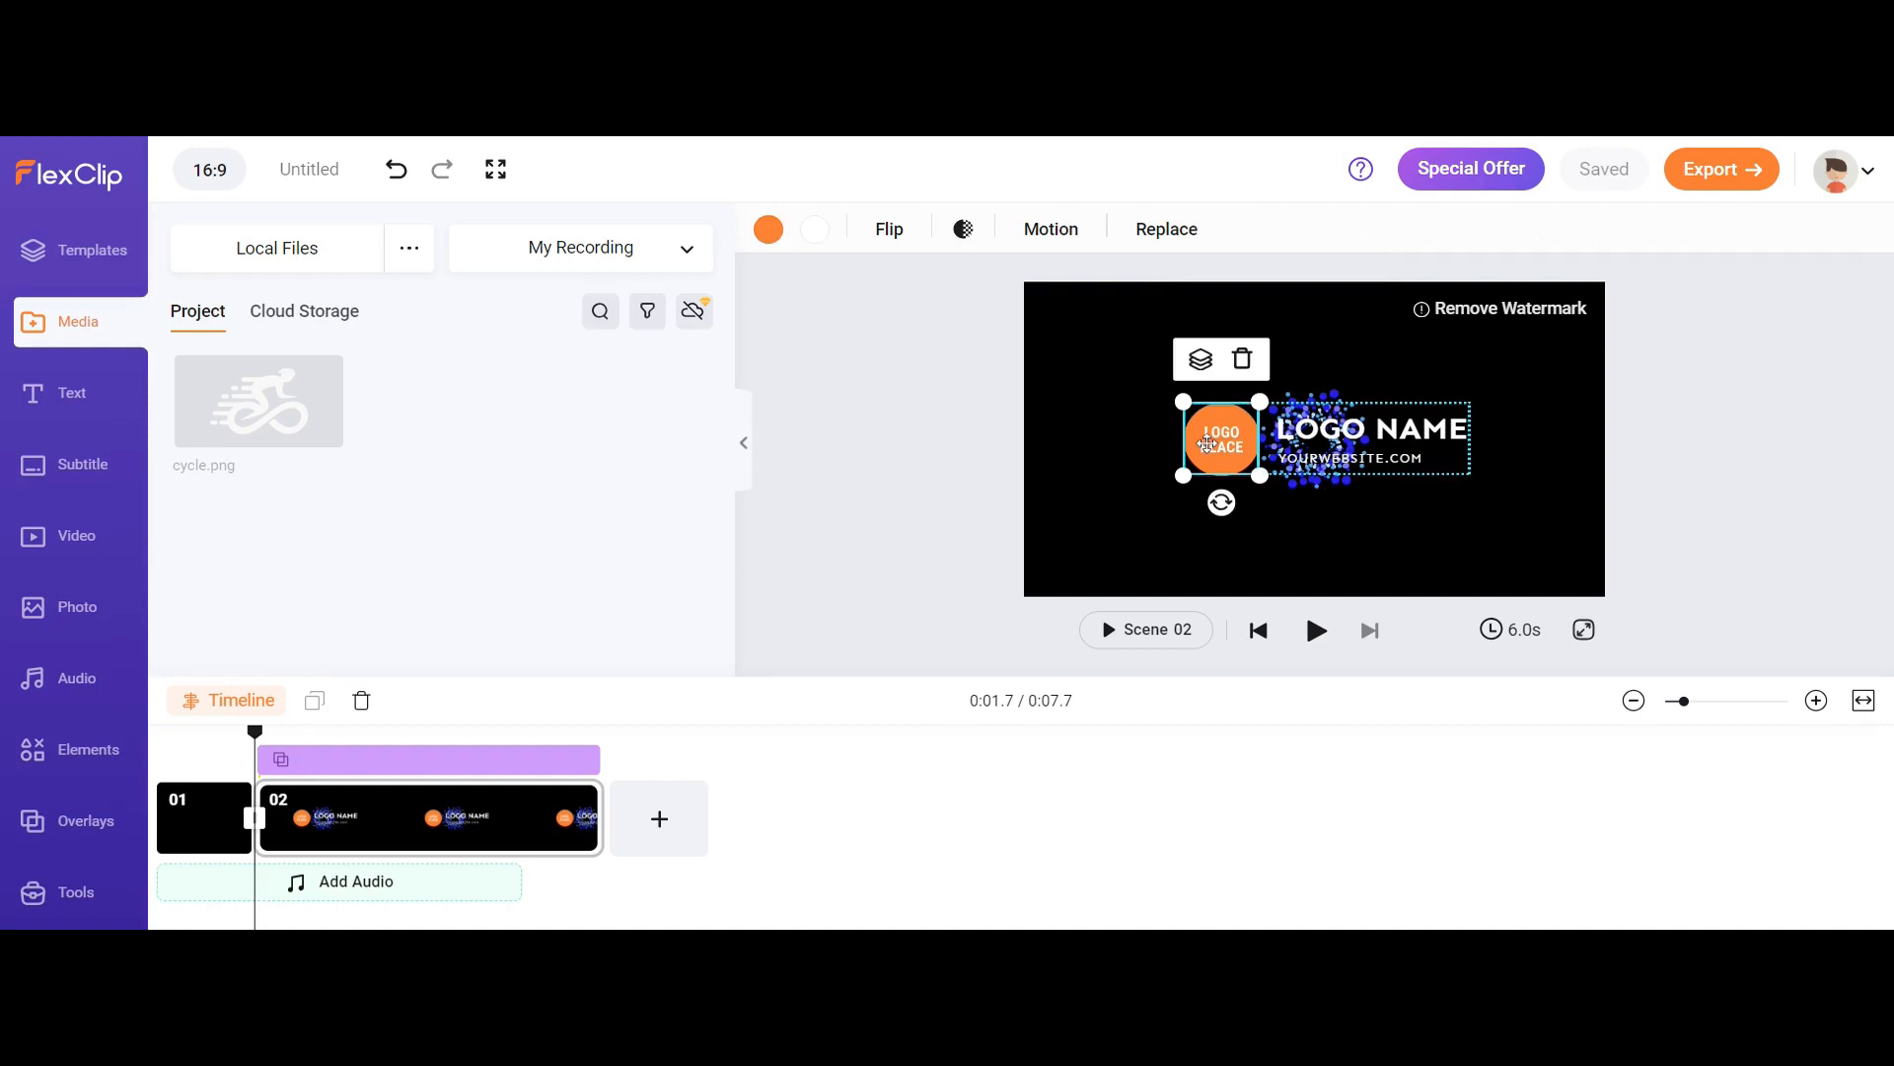
{"action": "left_click_drag", "start_coordinate": [317, 427], "coordinate": [1221, 443]}
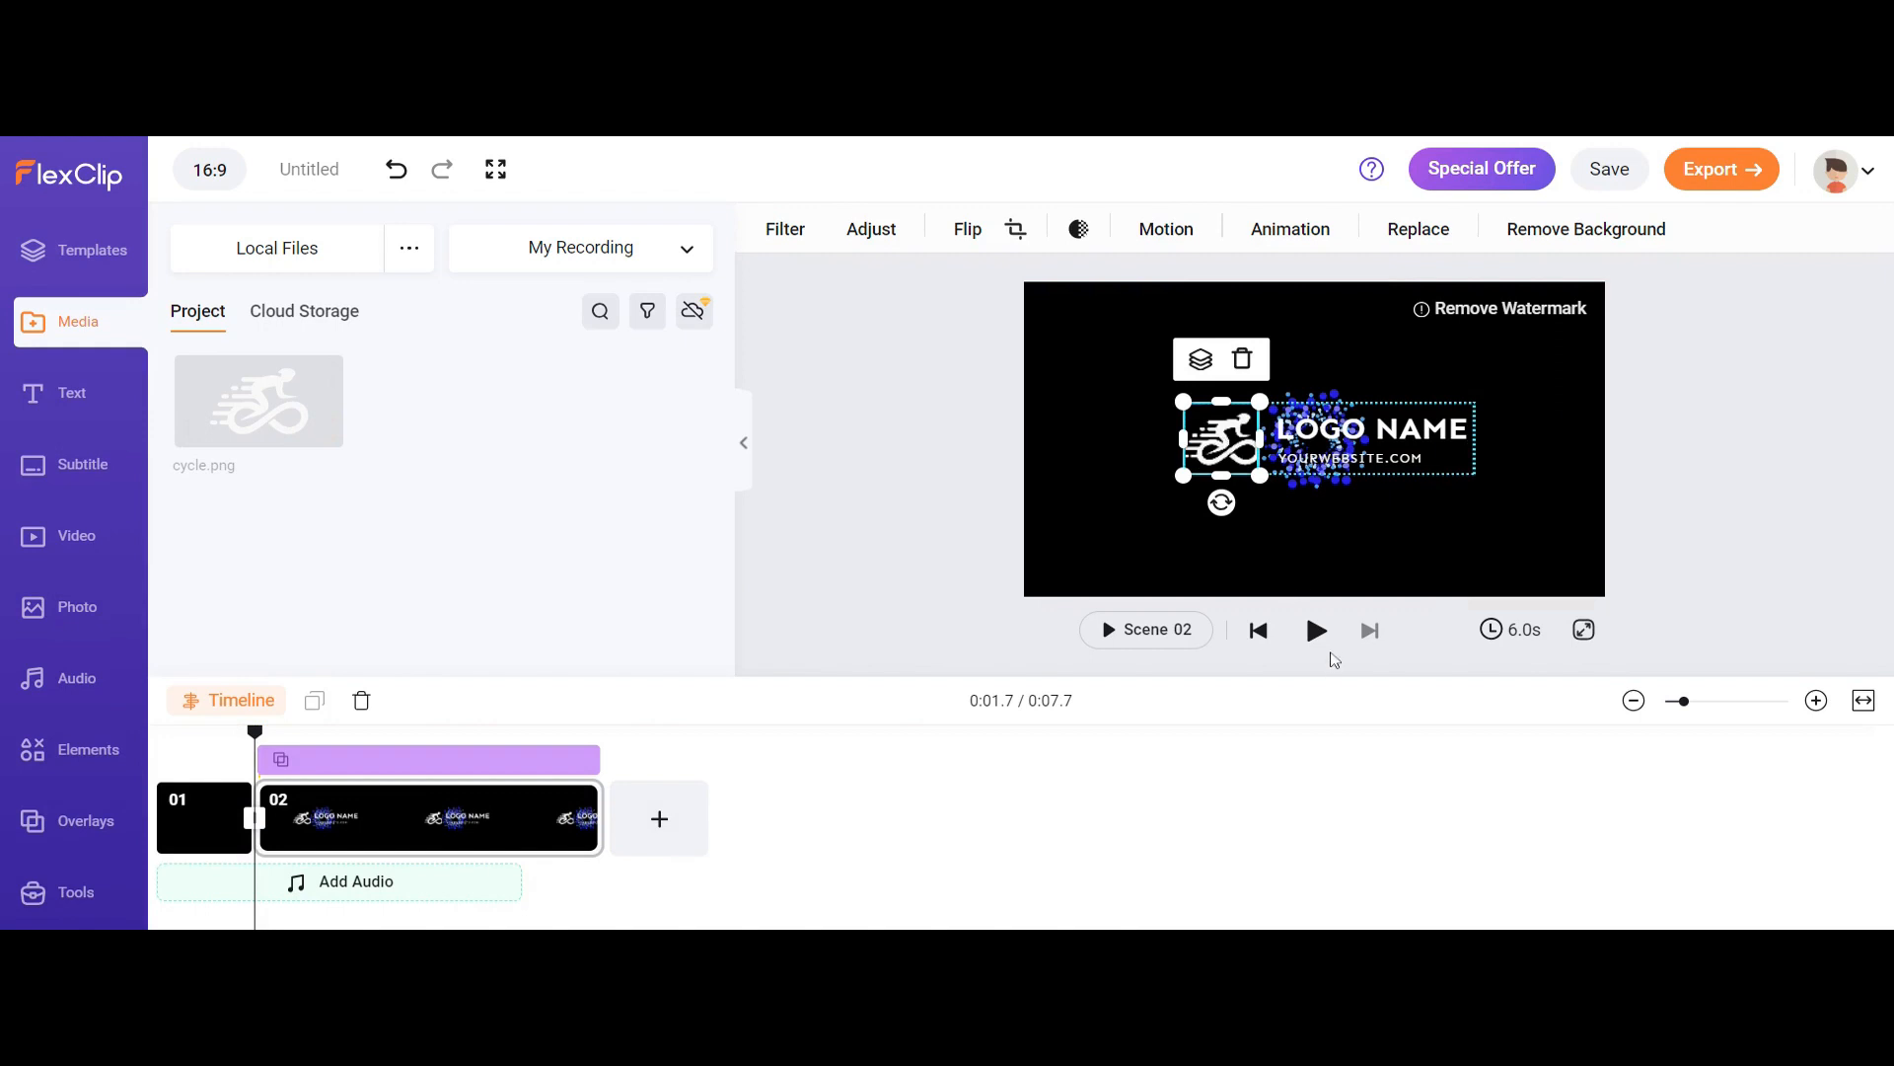
{"action": "left_click", "coordinate": [1317, 632]}
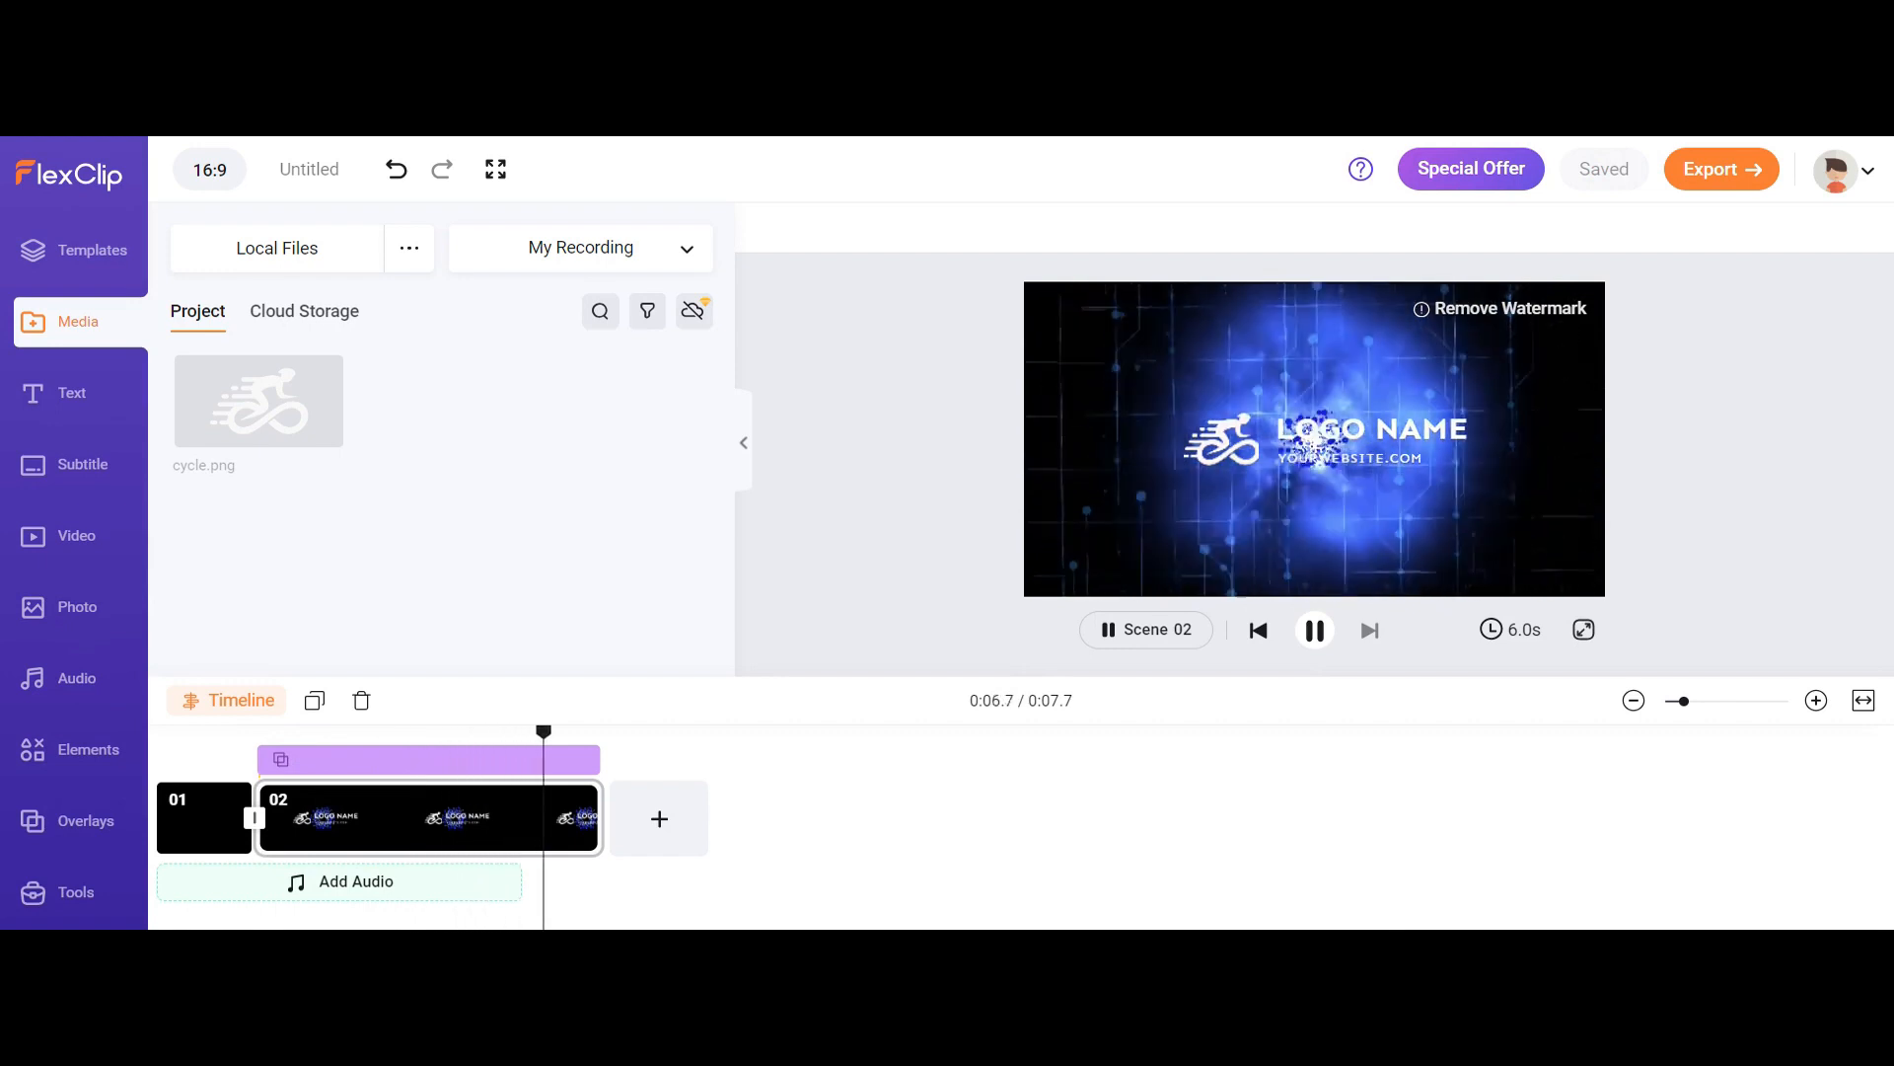
Change the overlay's LOGO NAME text in scene 02 to "LOGO CORP" and preview the scene.
{"action": "left_click", "coordinate": [315, 840]}
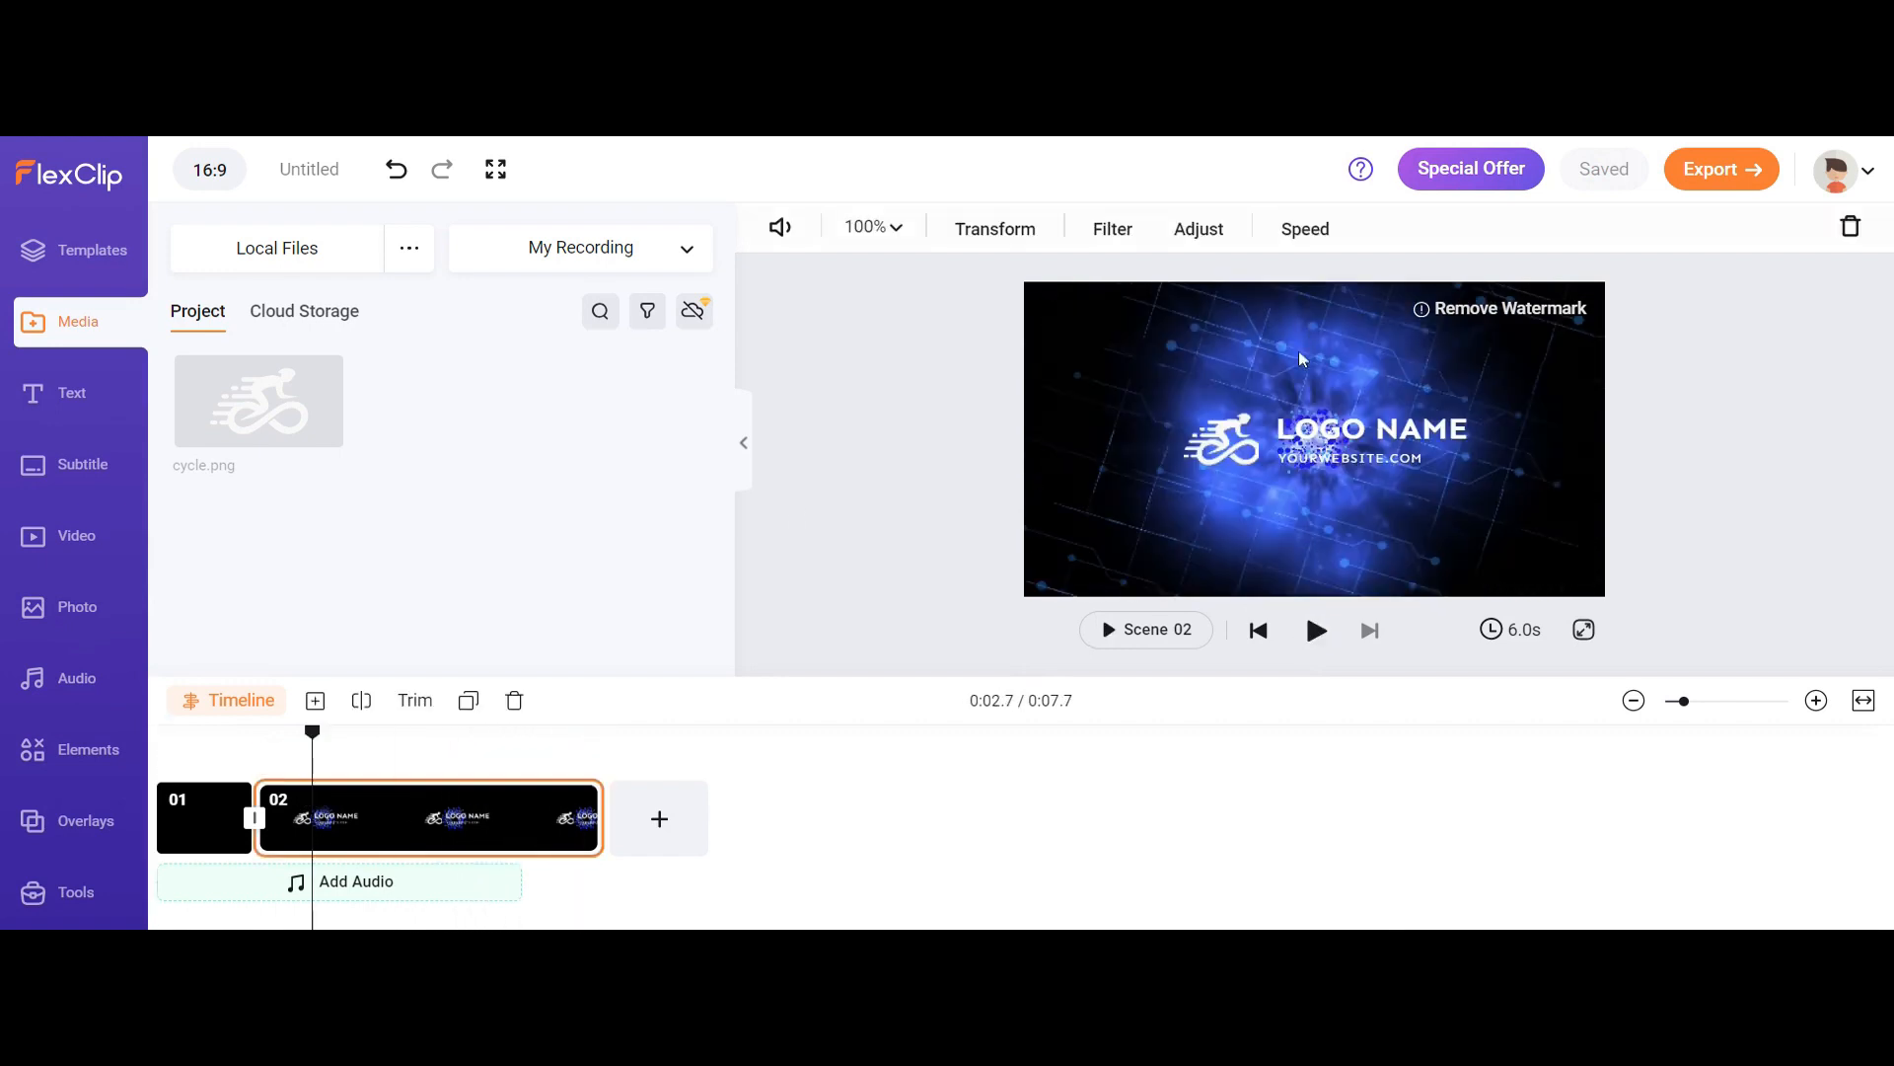
{"action": "left_click", "coordinate": [1320, 432]}
{"action": "left_click", "coordinate": [1320, 434]}
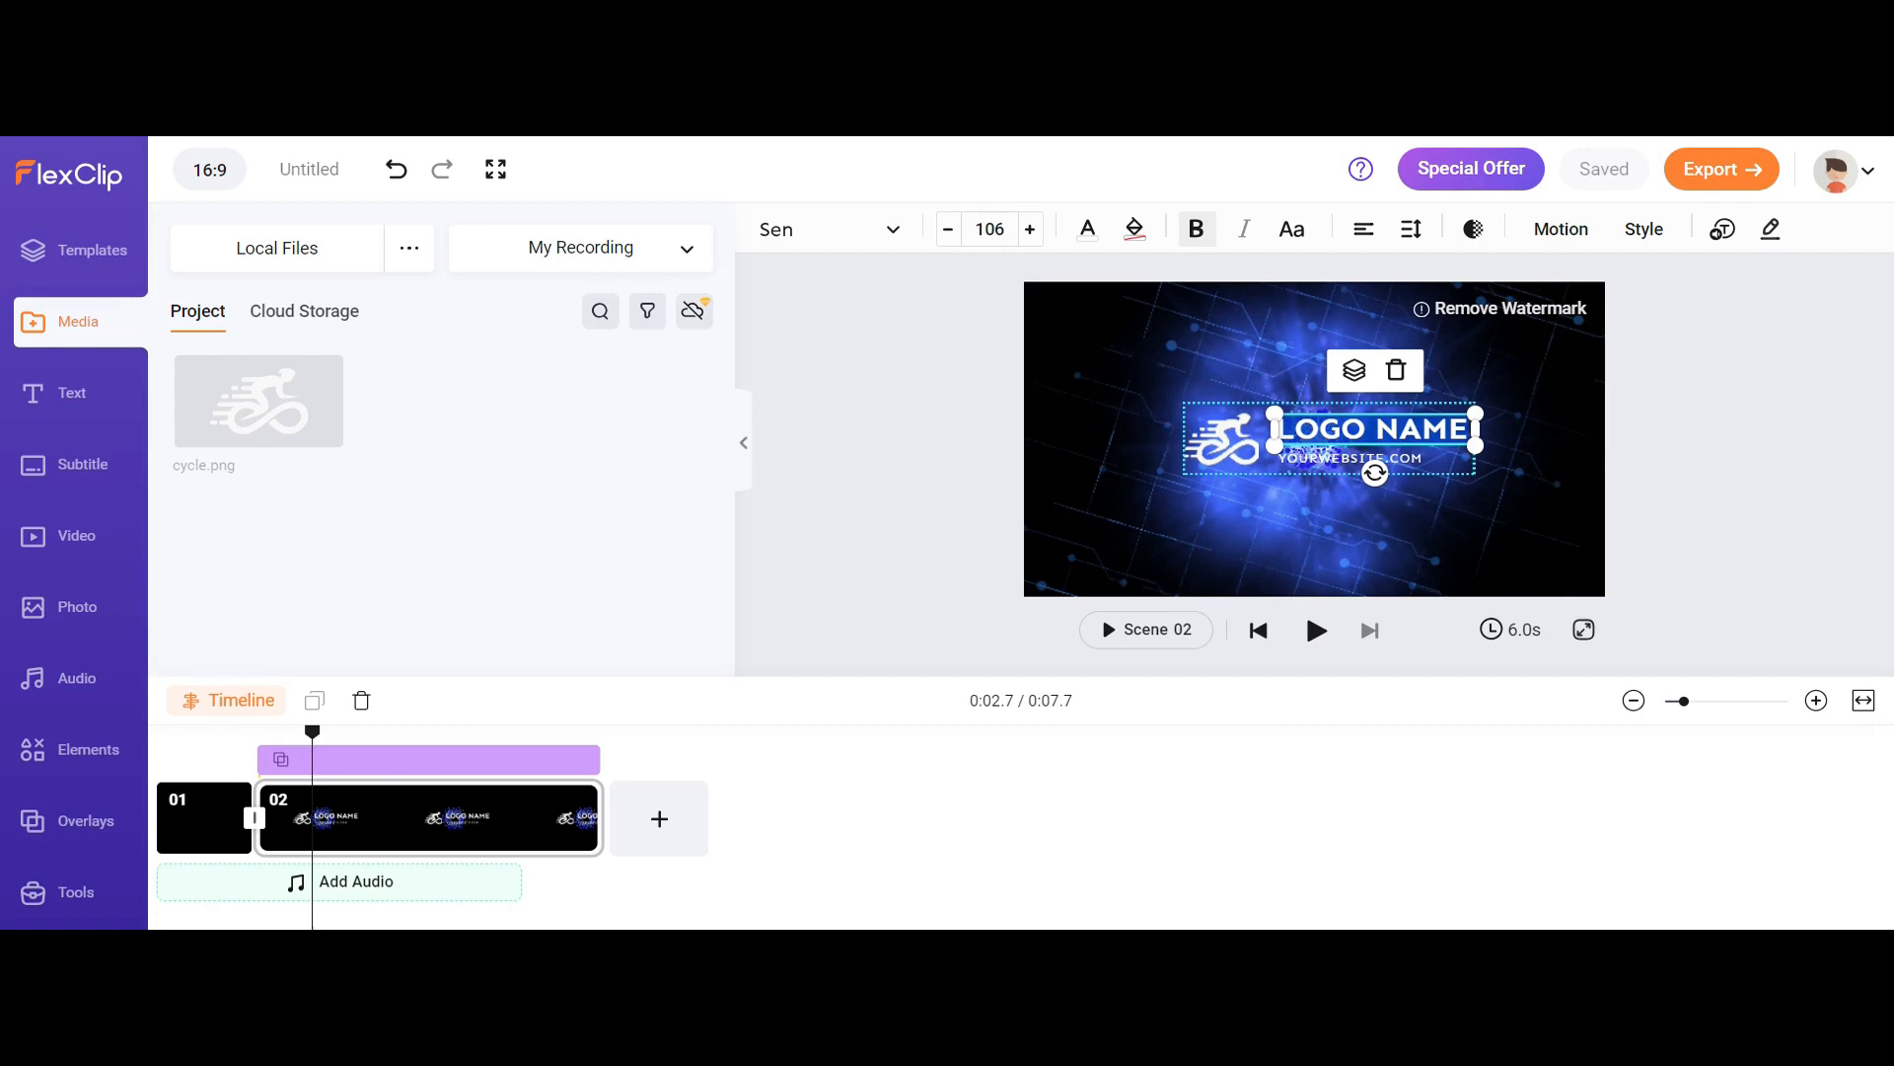
{"action": "type", "text": "L"}
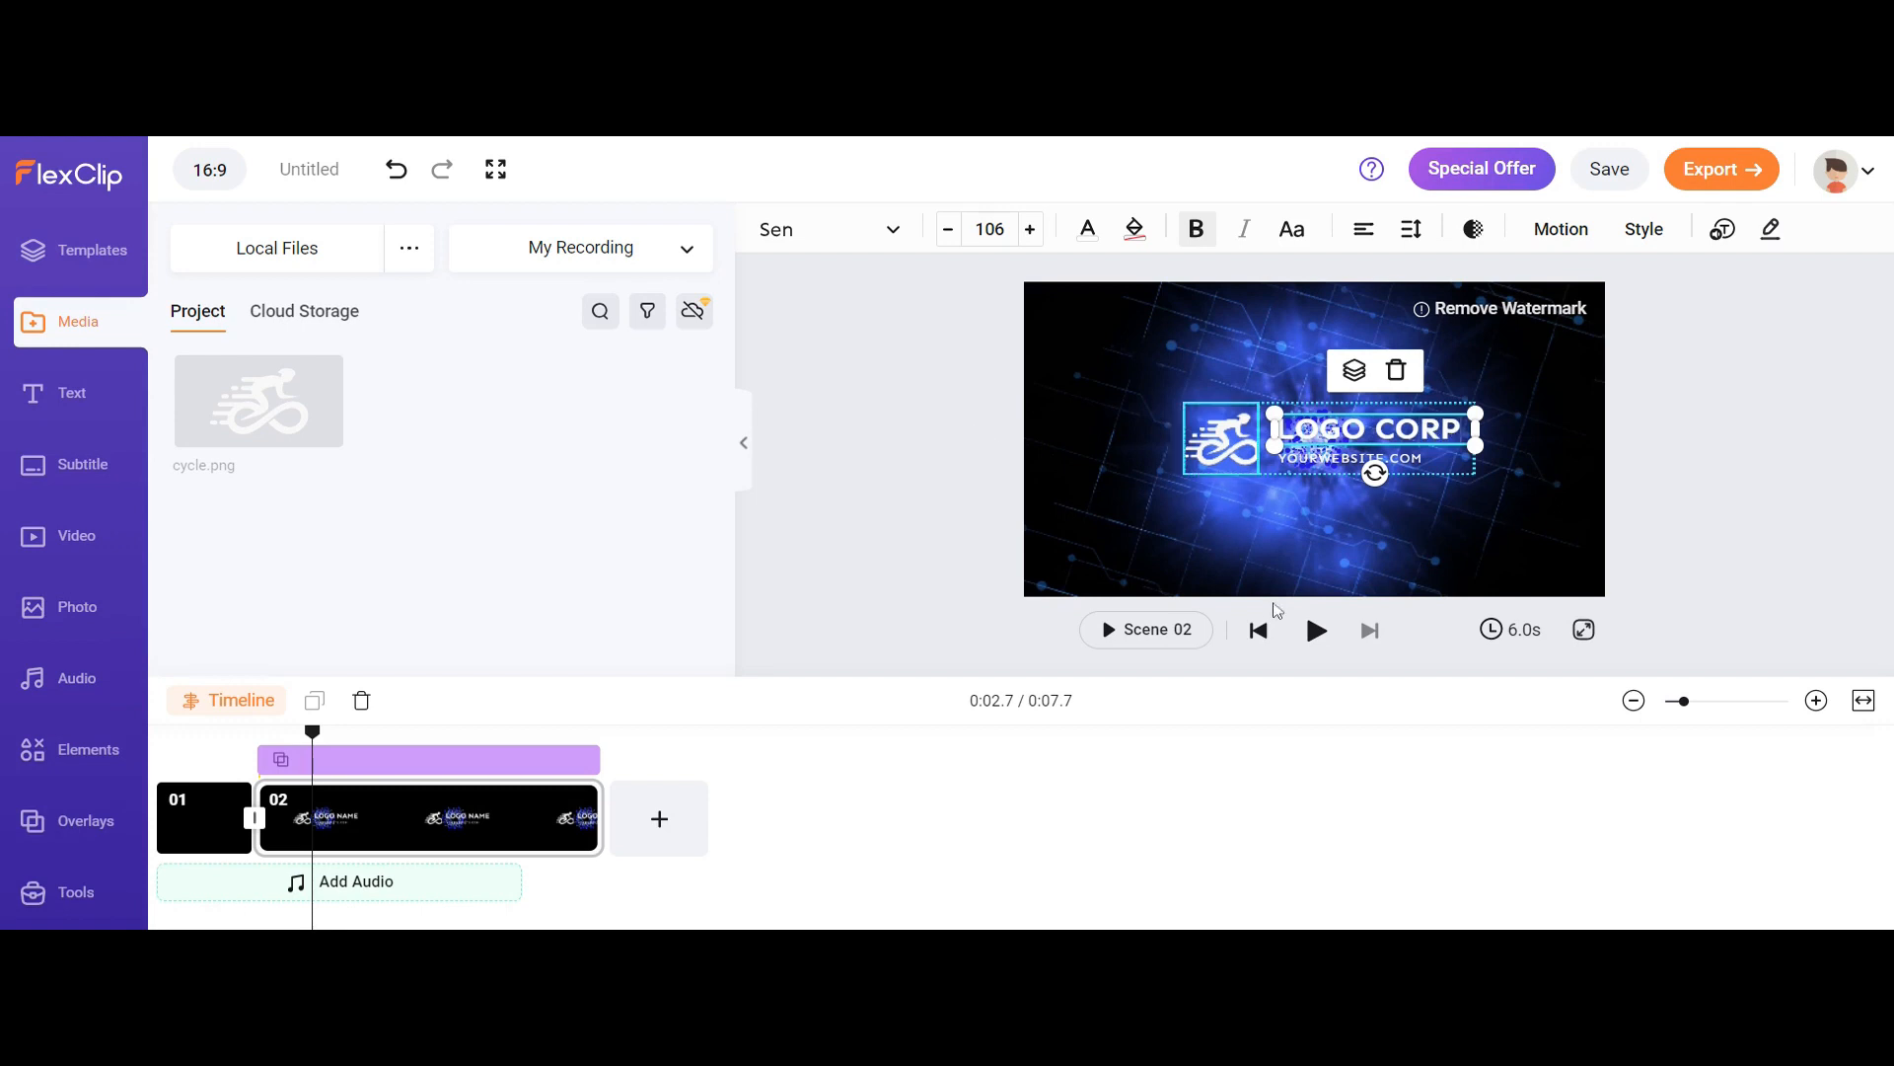
{"action": "left_click", "coordinate": [1316, 631]}
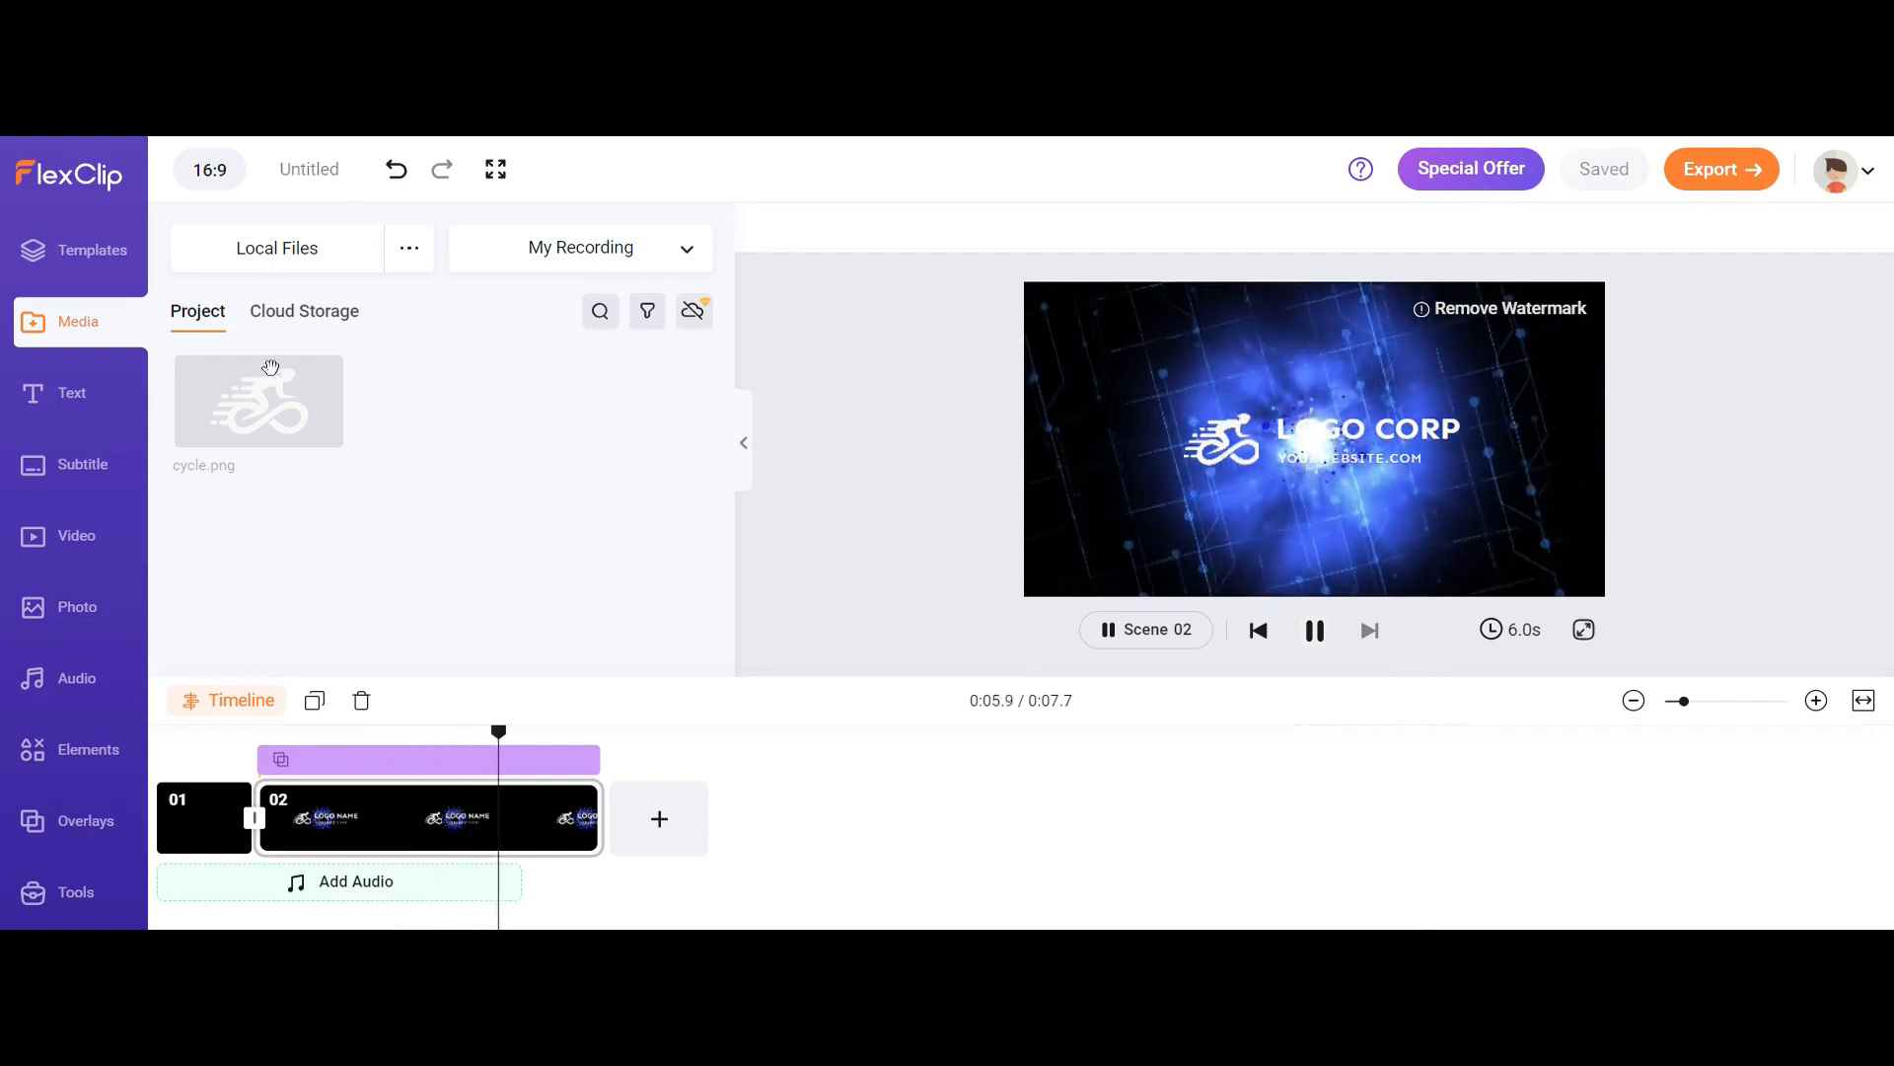
View scene 1 in the detailed timeline, return to the scene overview, and preview the logo reveal in scene 02.
{"action": "left_click", "coordinate": [252, 701]}
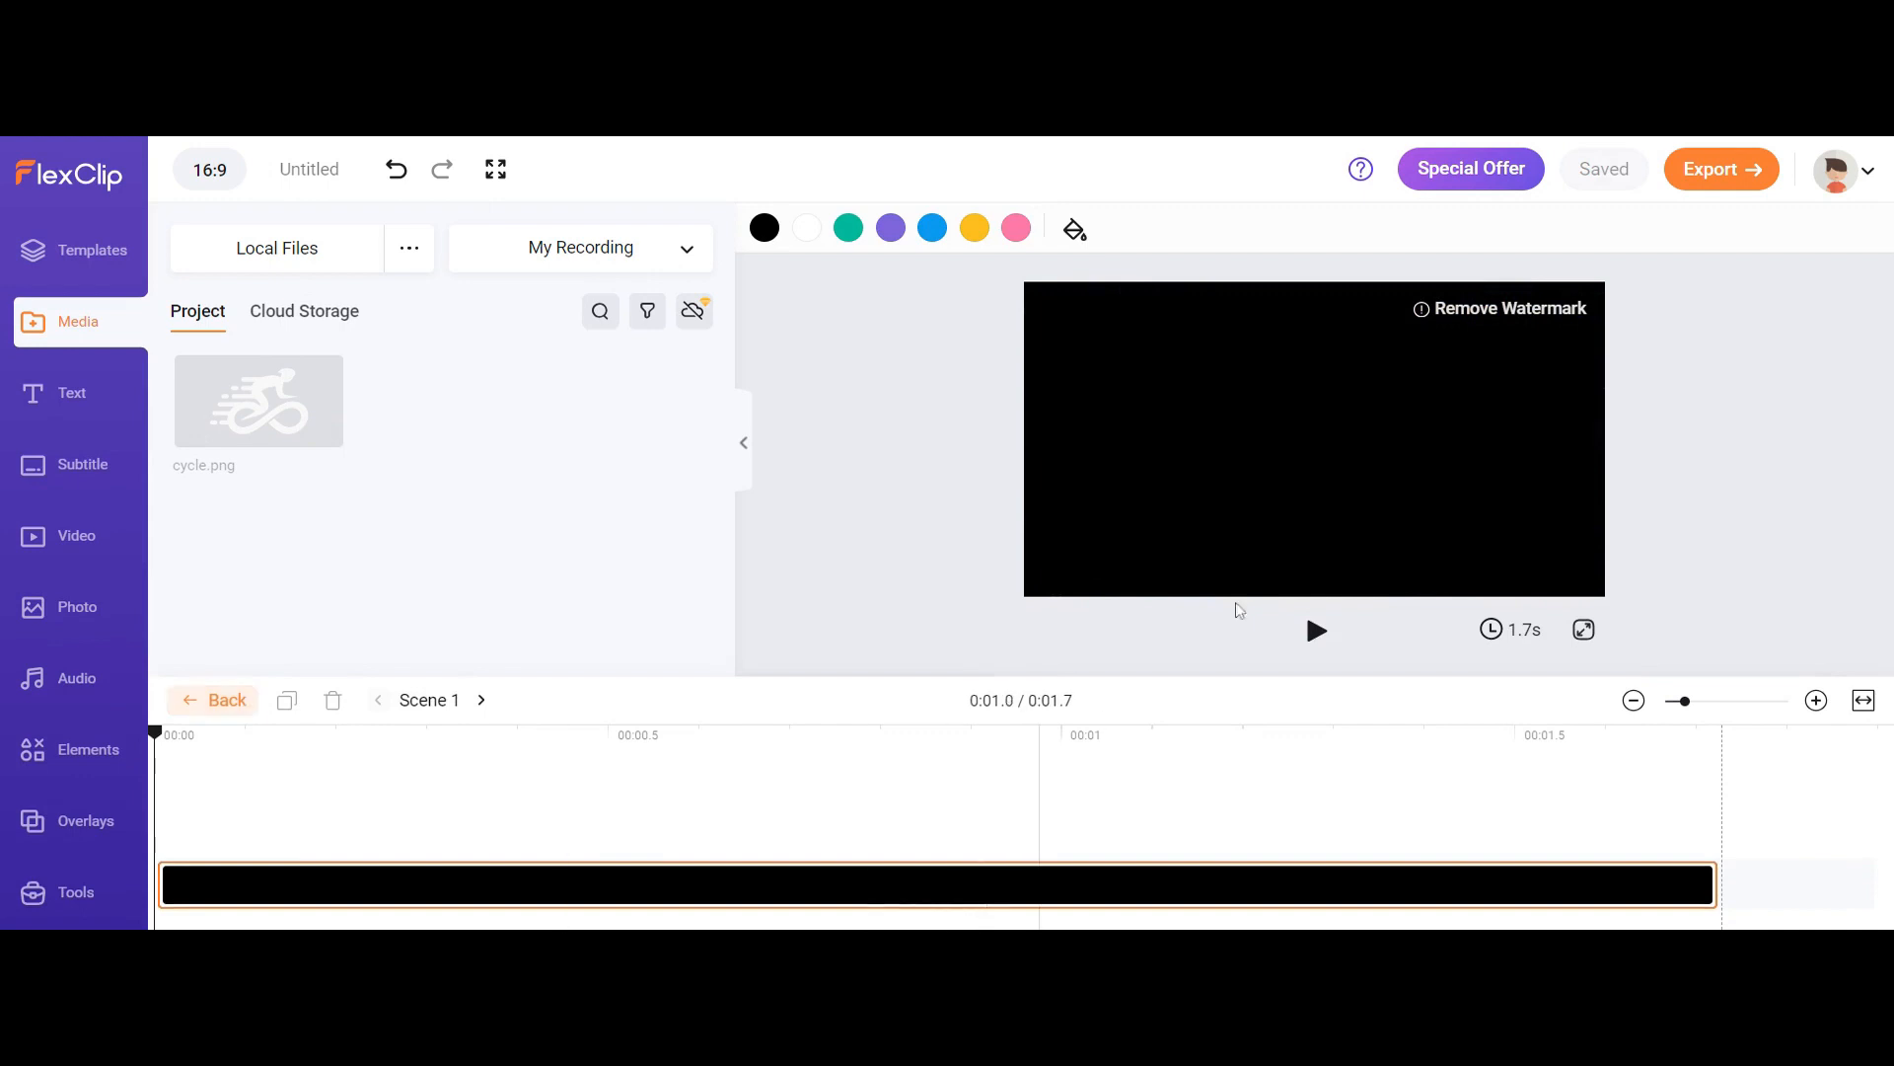
{"action": "left_click", "coordinate": [237, 711]}
{"action": "left_click", "coordinate": [361, 819]}
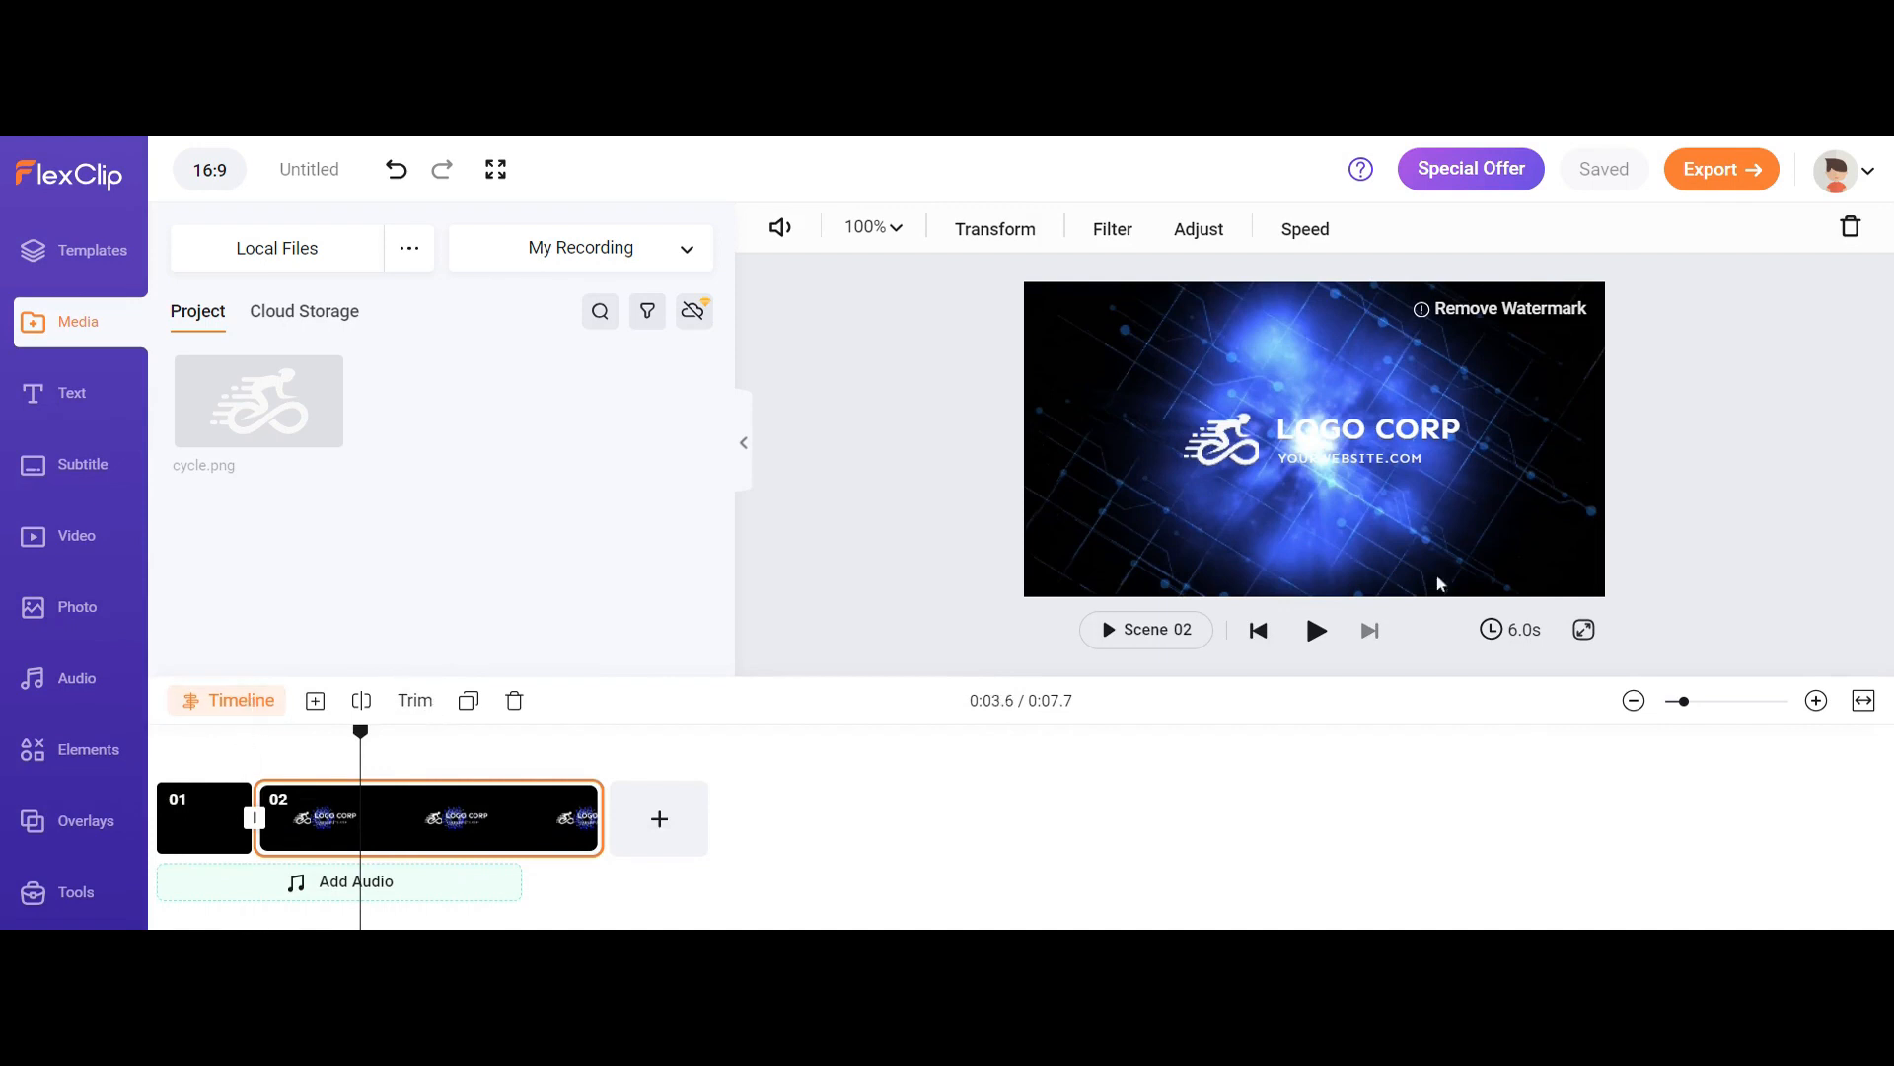
{"action": "left_click", "coordinate": [1310, 631]}
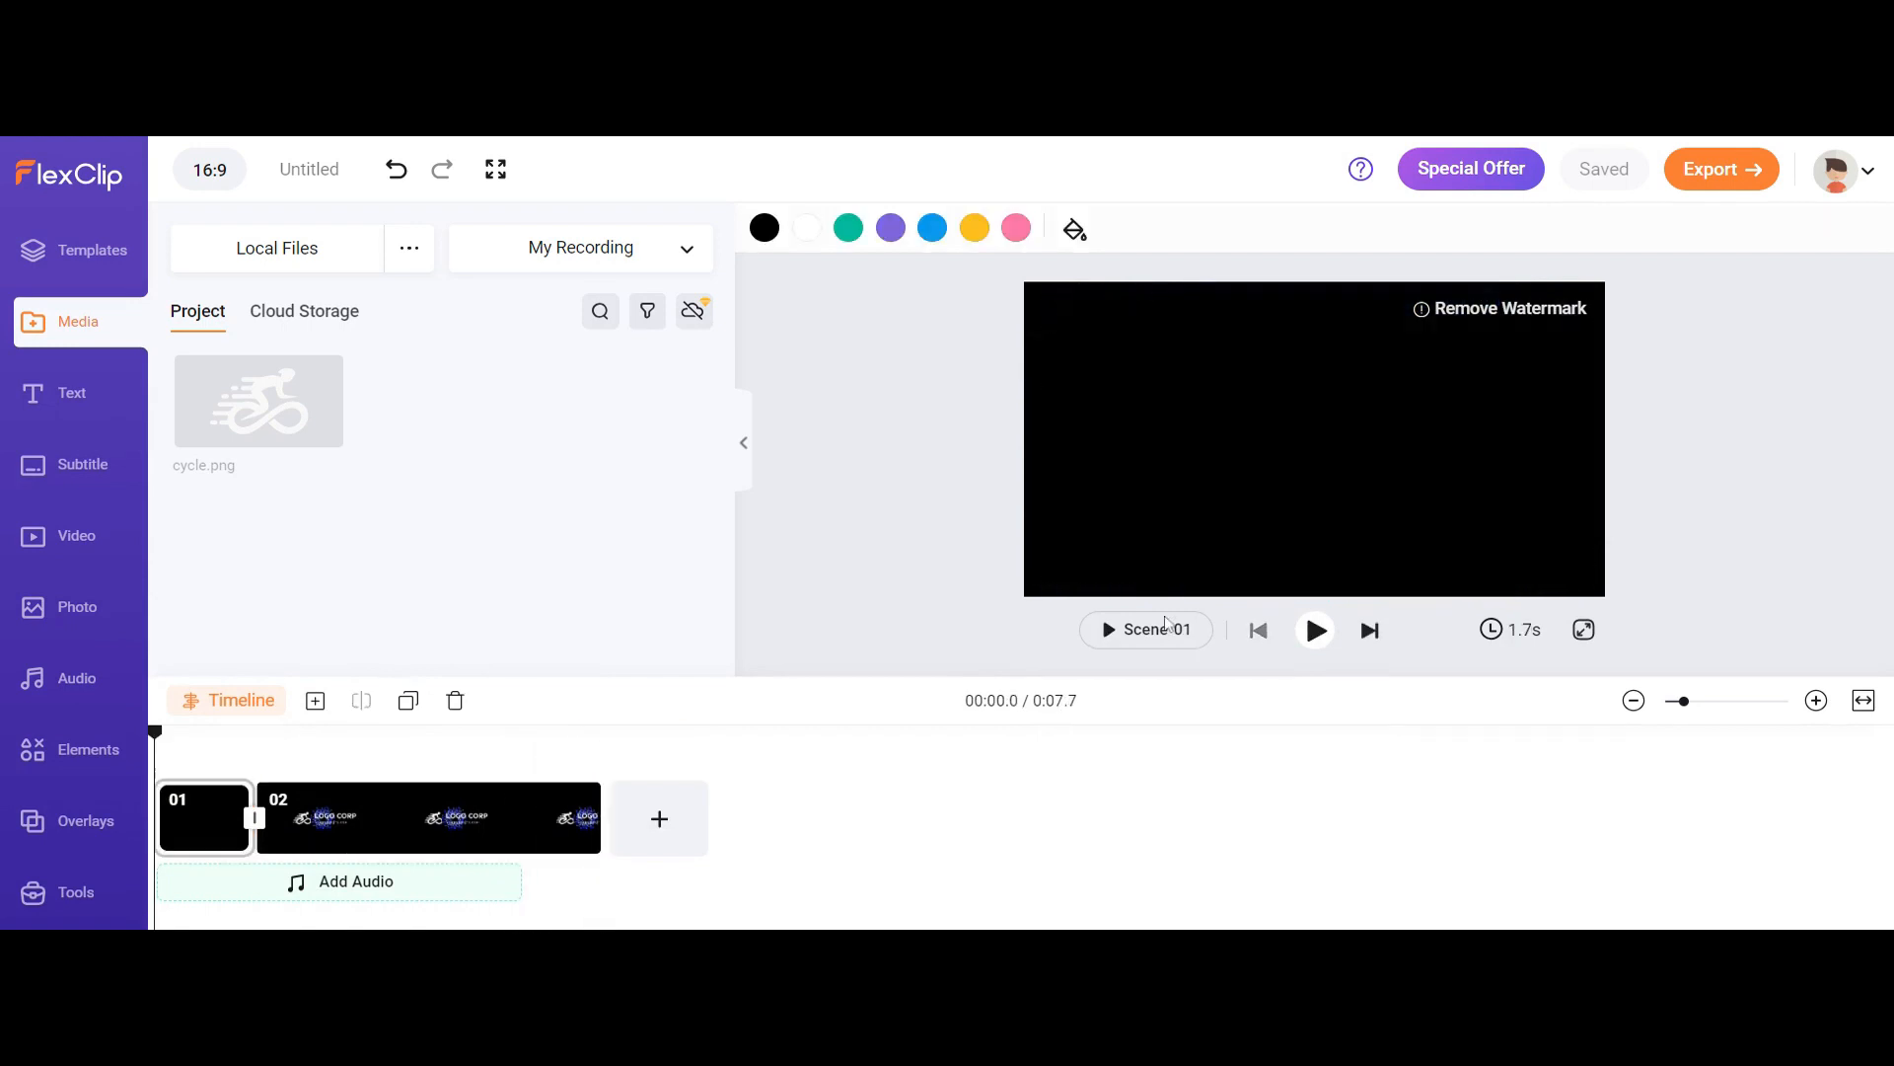
{"action": "left_click", "coordinate": [339, 843]}
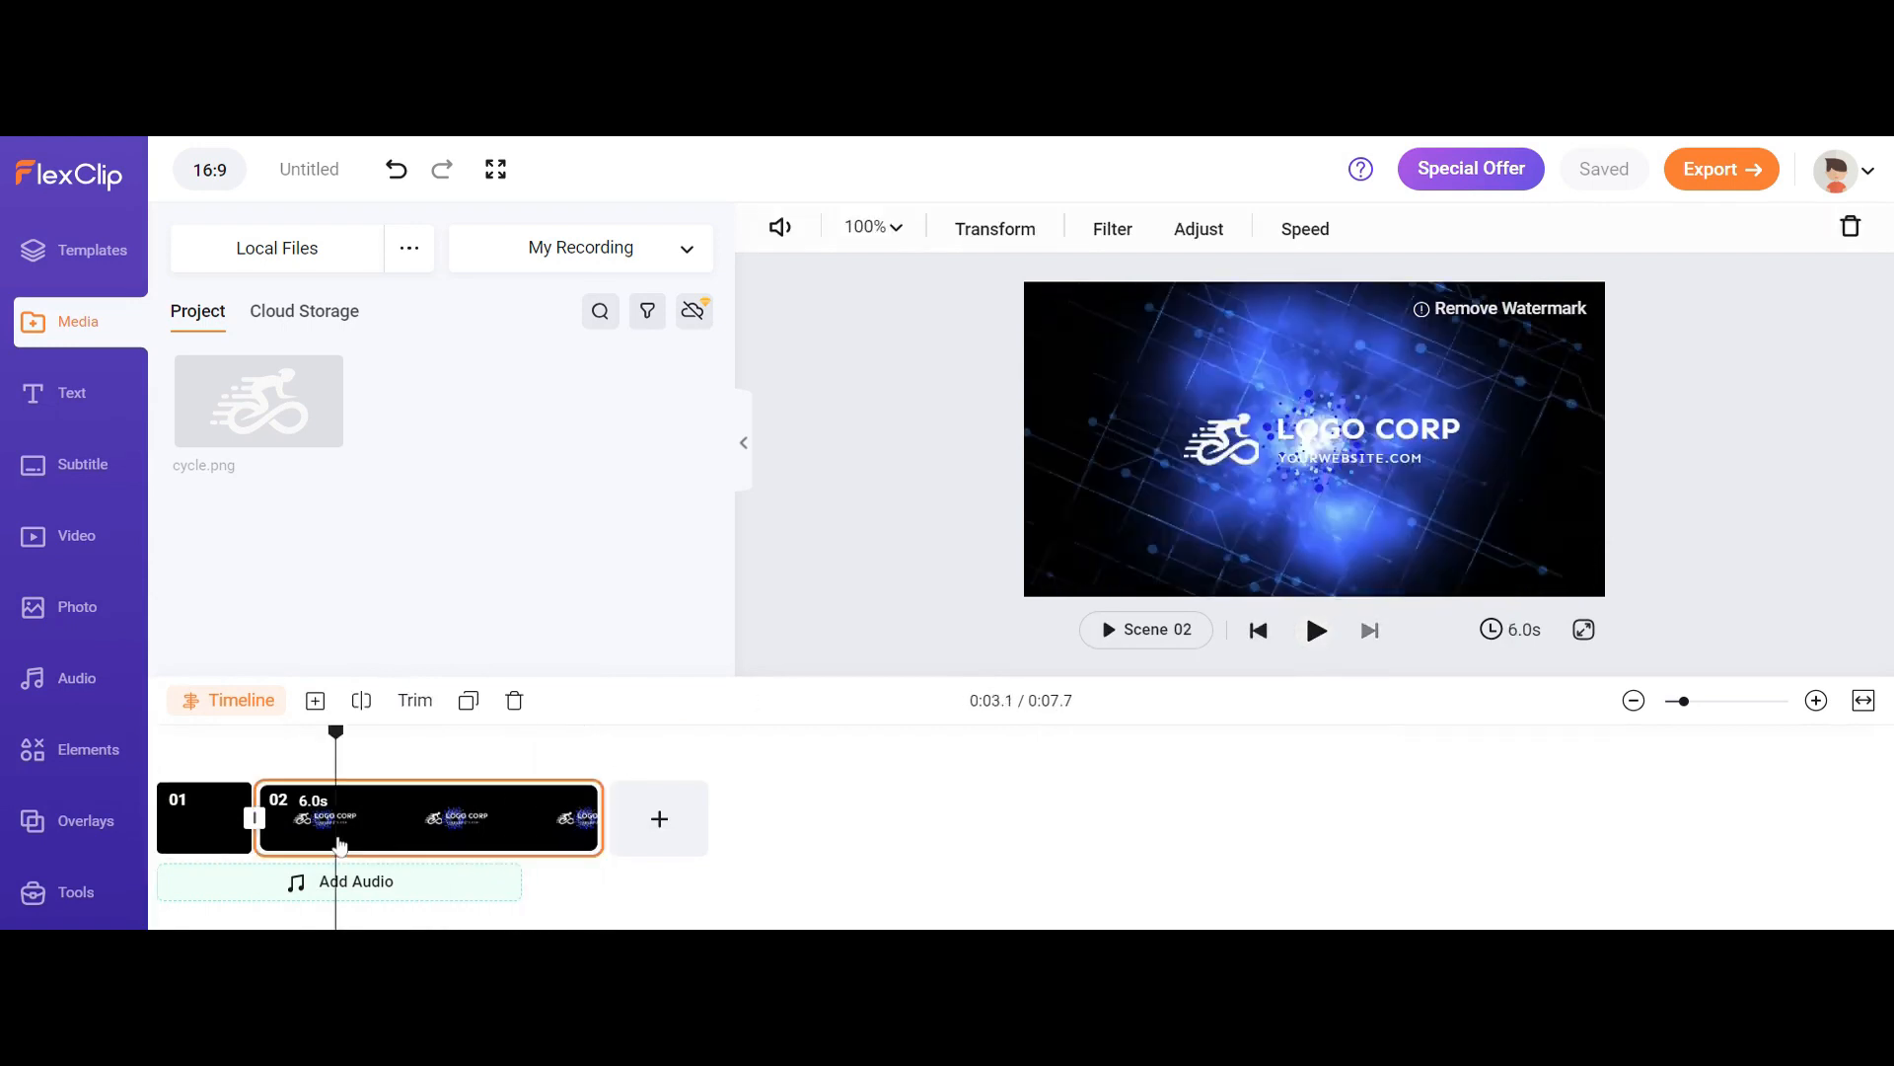
Delete the logo overlay from scene 02 and add a basic plain title reading "LOGO CORP".
{"action": "left_click", "coordinate": [1456, 460]}
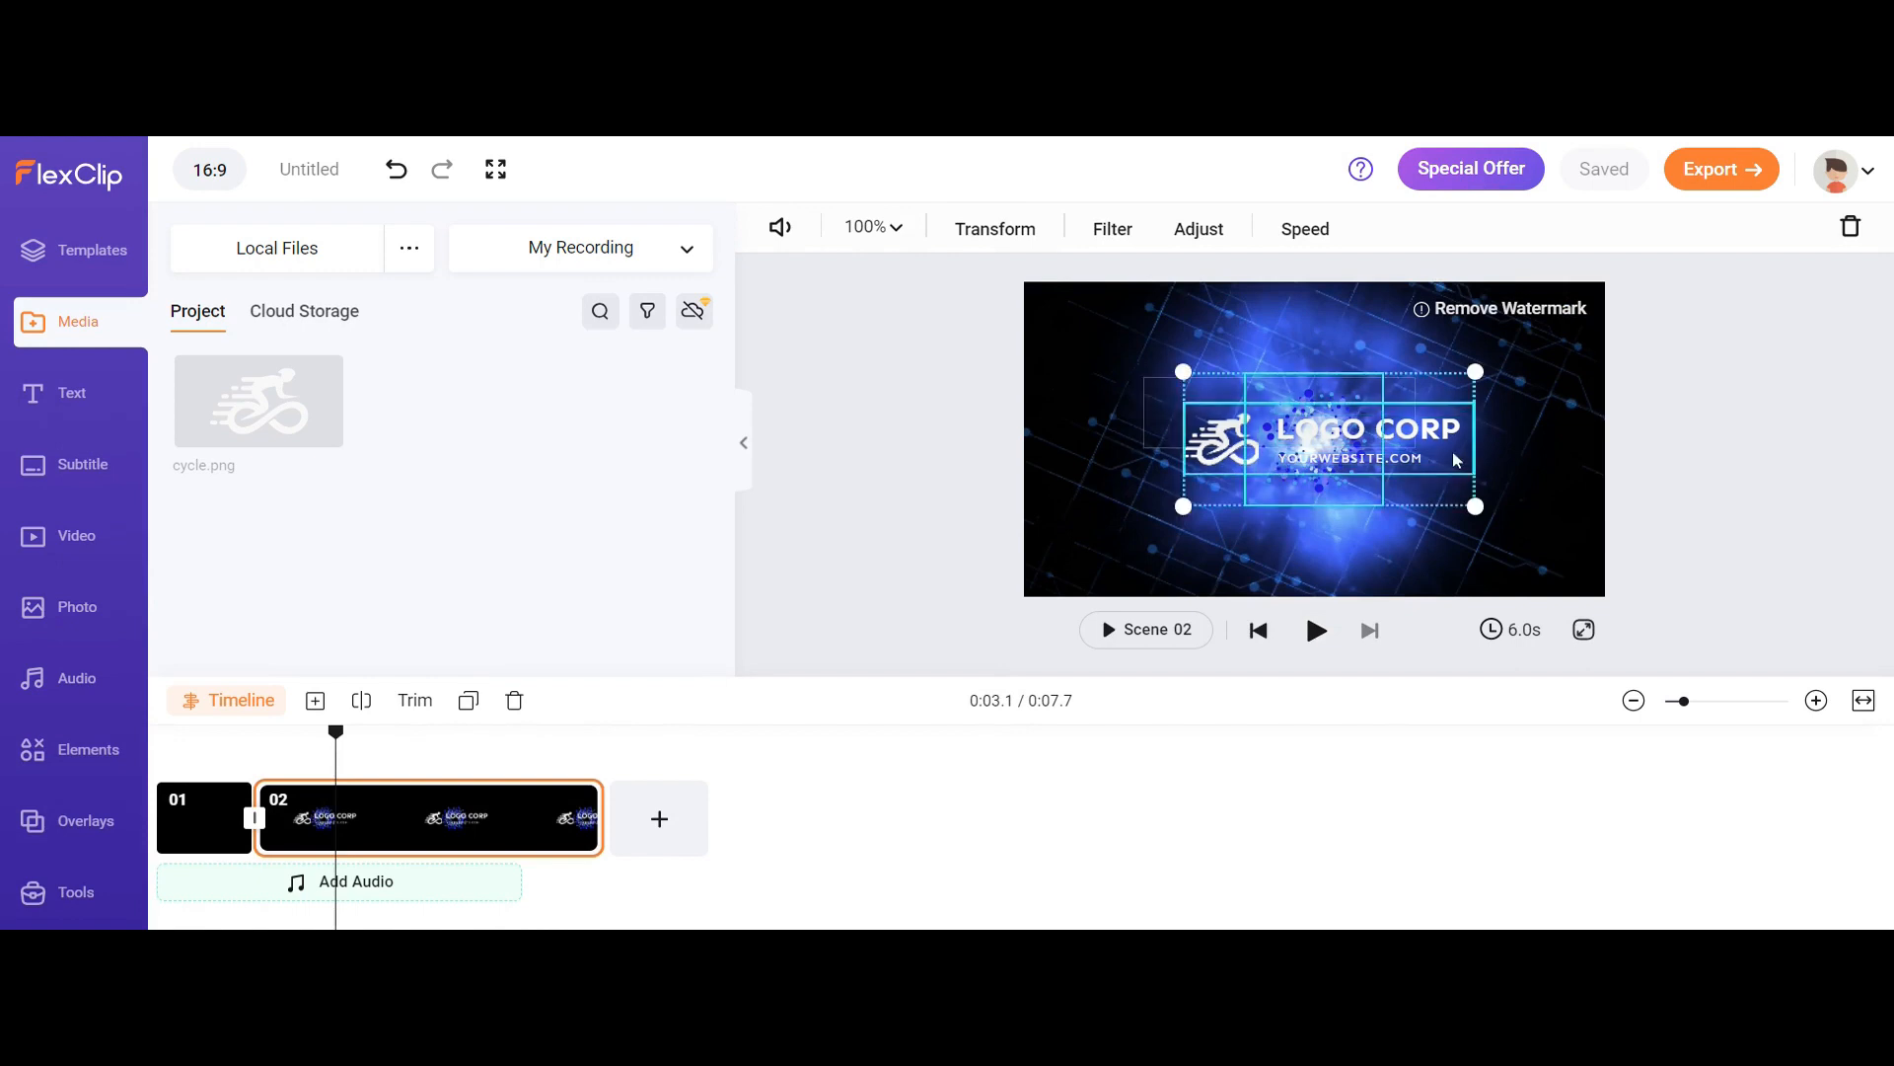
{"action": "key", "text": "Delete"}
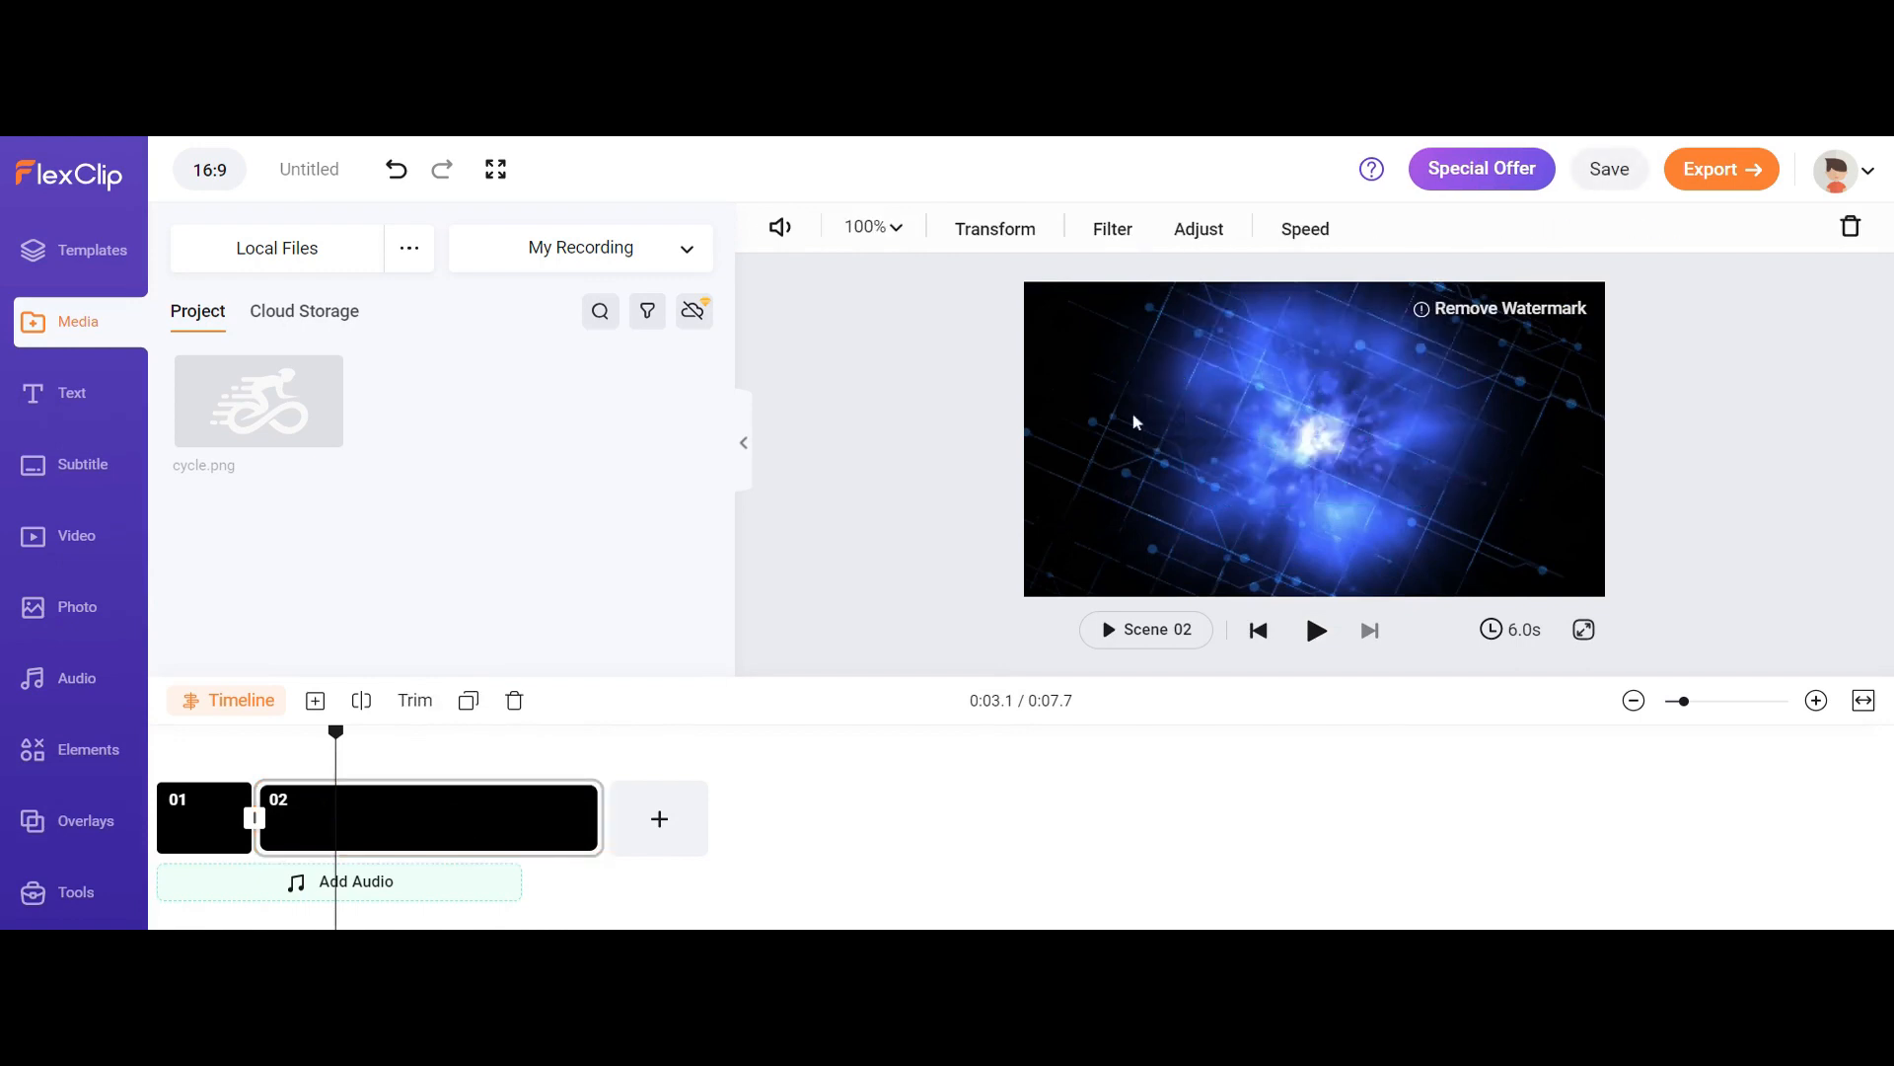
{"action": "left_click", "coordinate": [53, 396]}
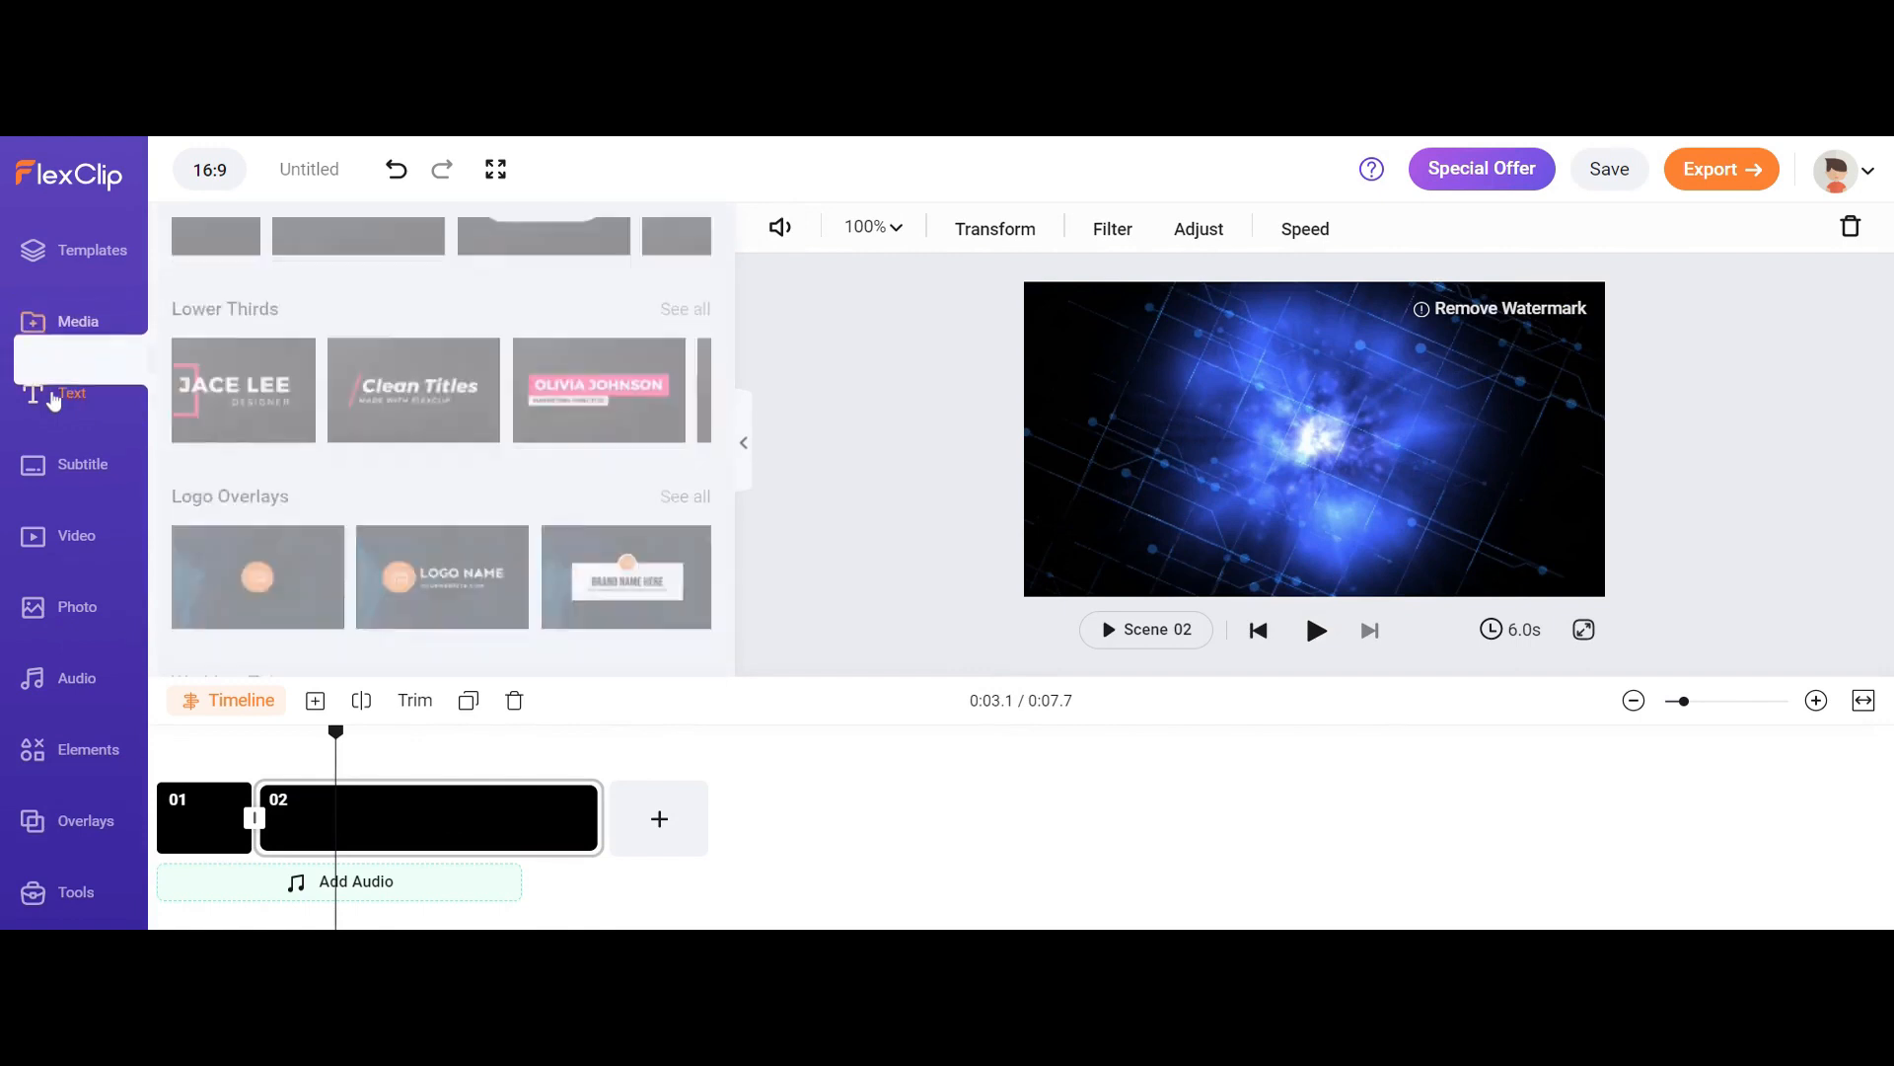
{"action": "scroll", "coordinate": [468, 488], "scroll_direction": "up", "scroll_amount": 4}
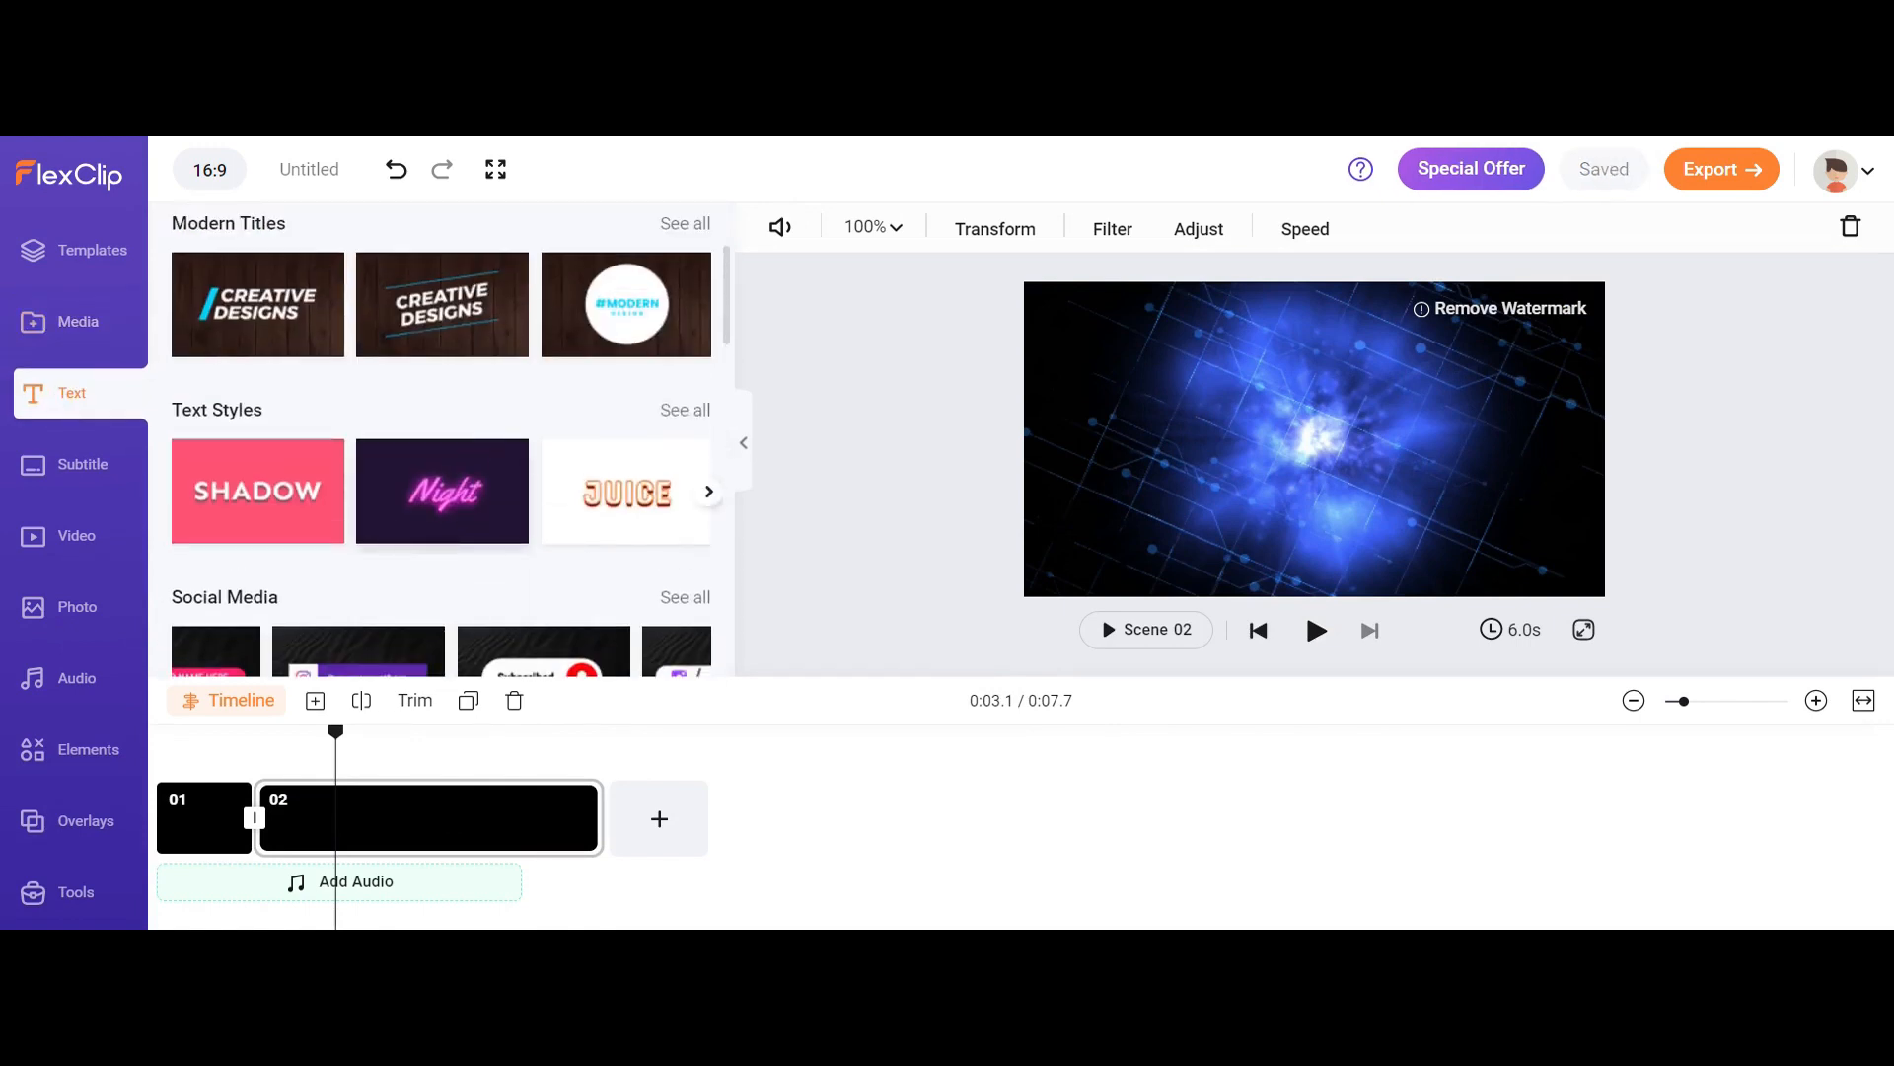
{"action": "scroll", "coordinate": [204, 296], "scroll_direction": "up", "scroll_amount": 2}
{"action": "left_click", "coordinate": [249, 342]}
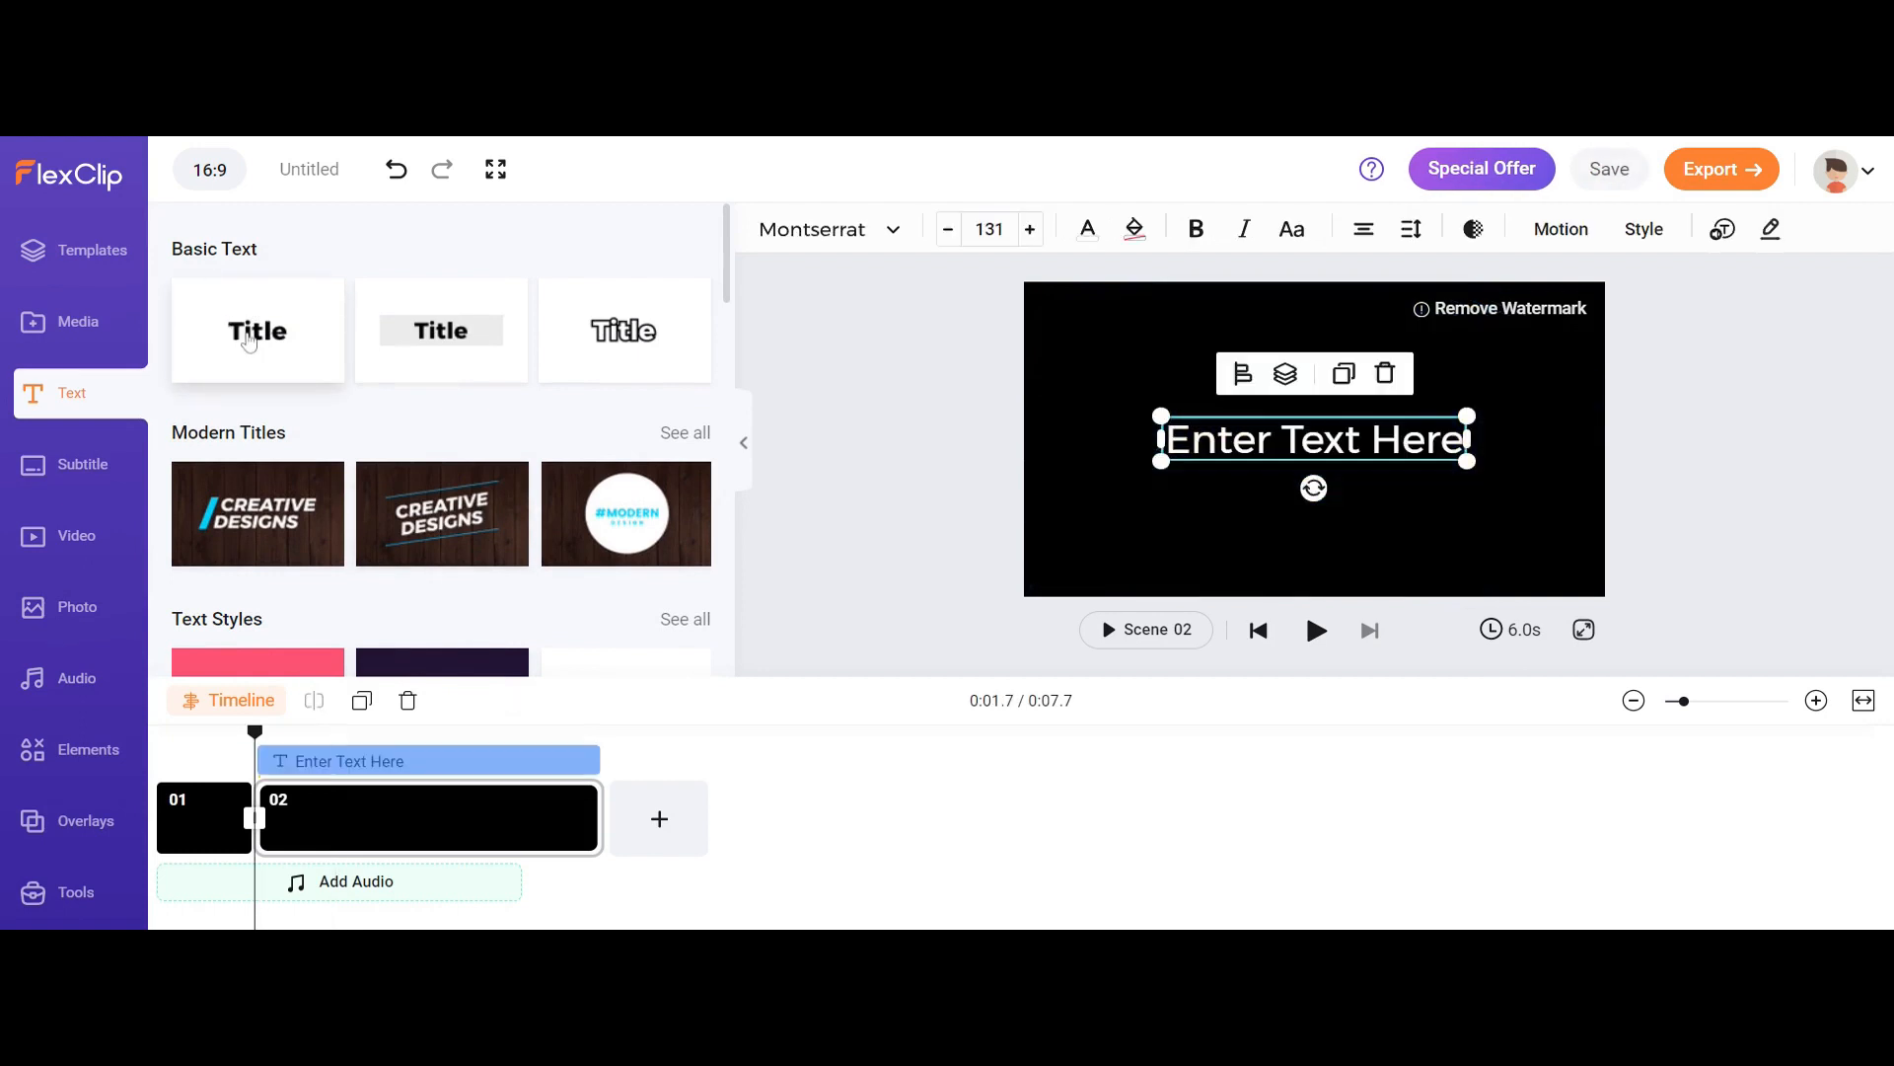
{"action": "double_click", "coordinate": [1305, 435]}
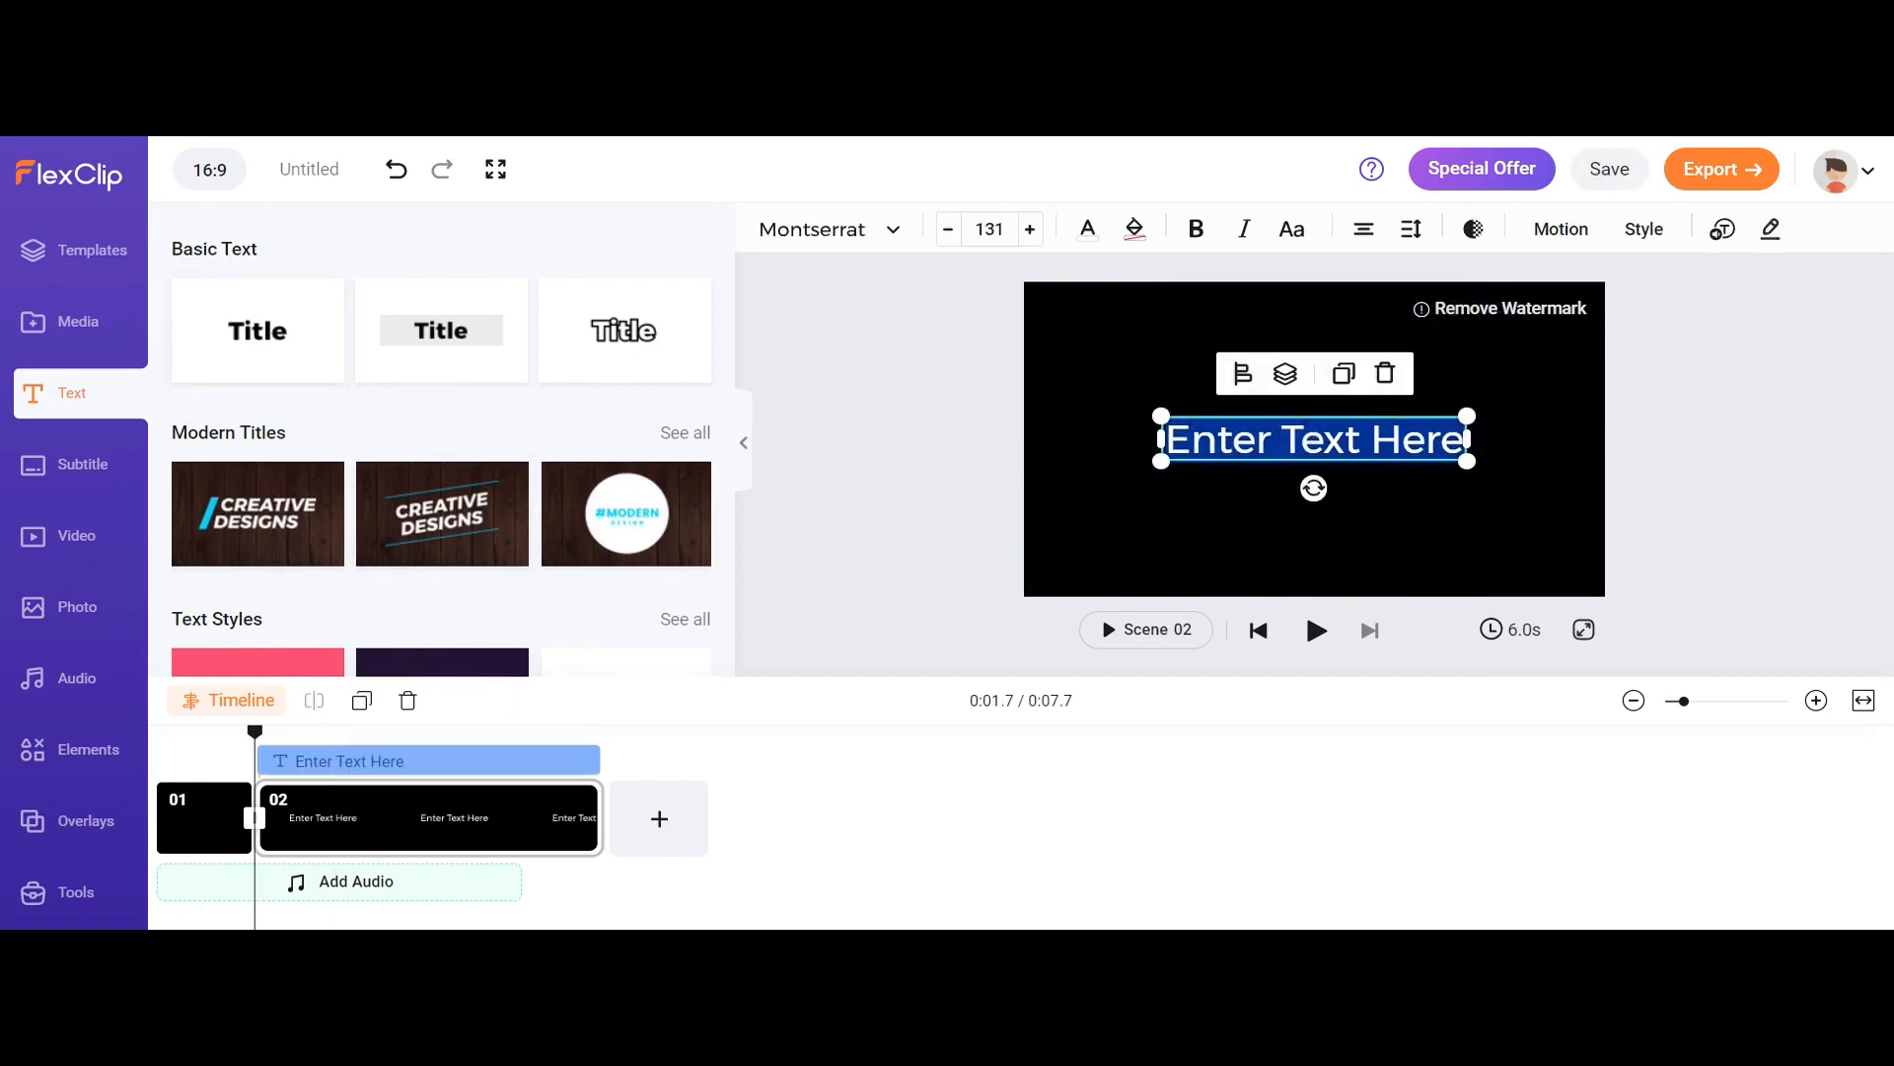
{"action": "type", "text": "LOGO CORP"}
{"action": "key", "text": "Return"}
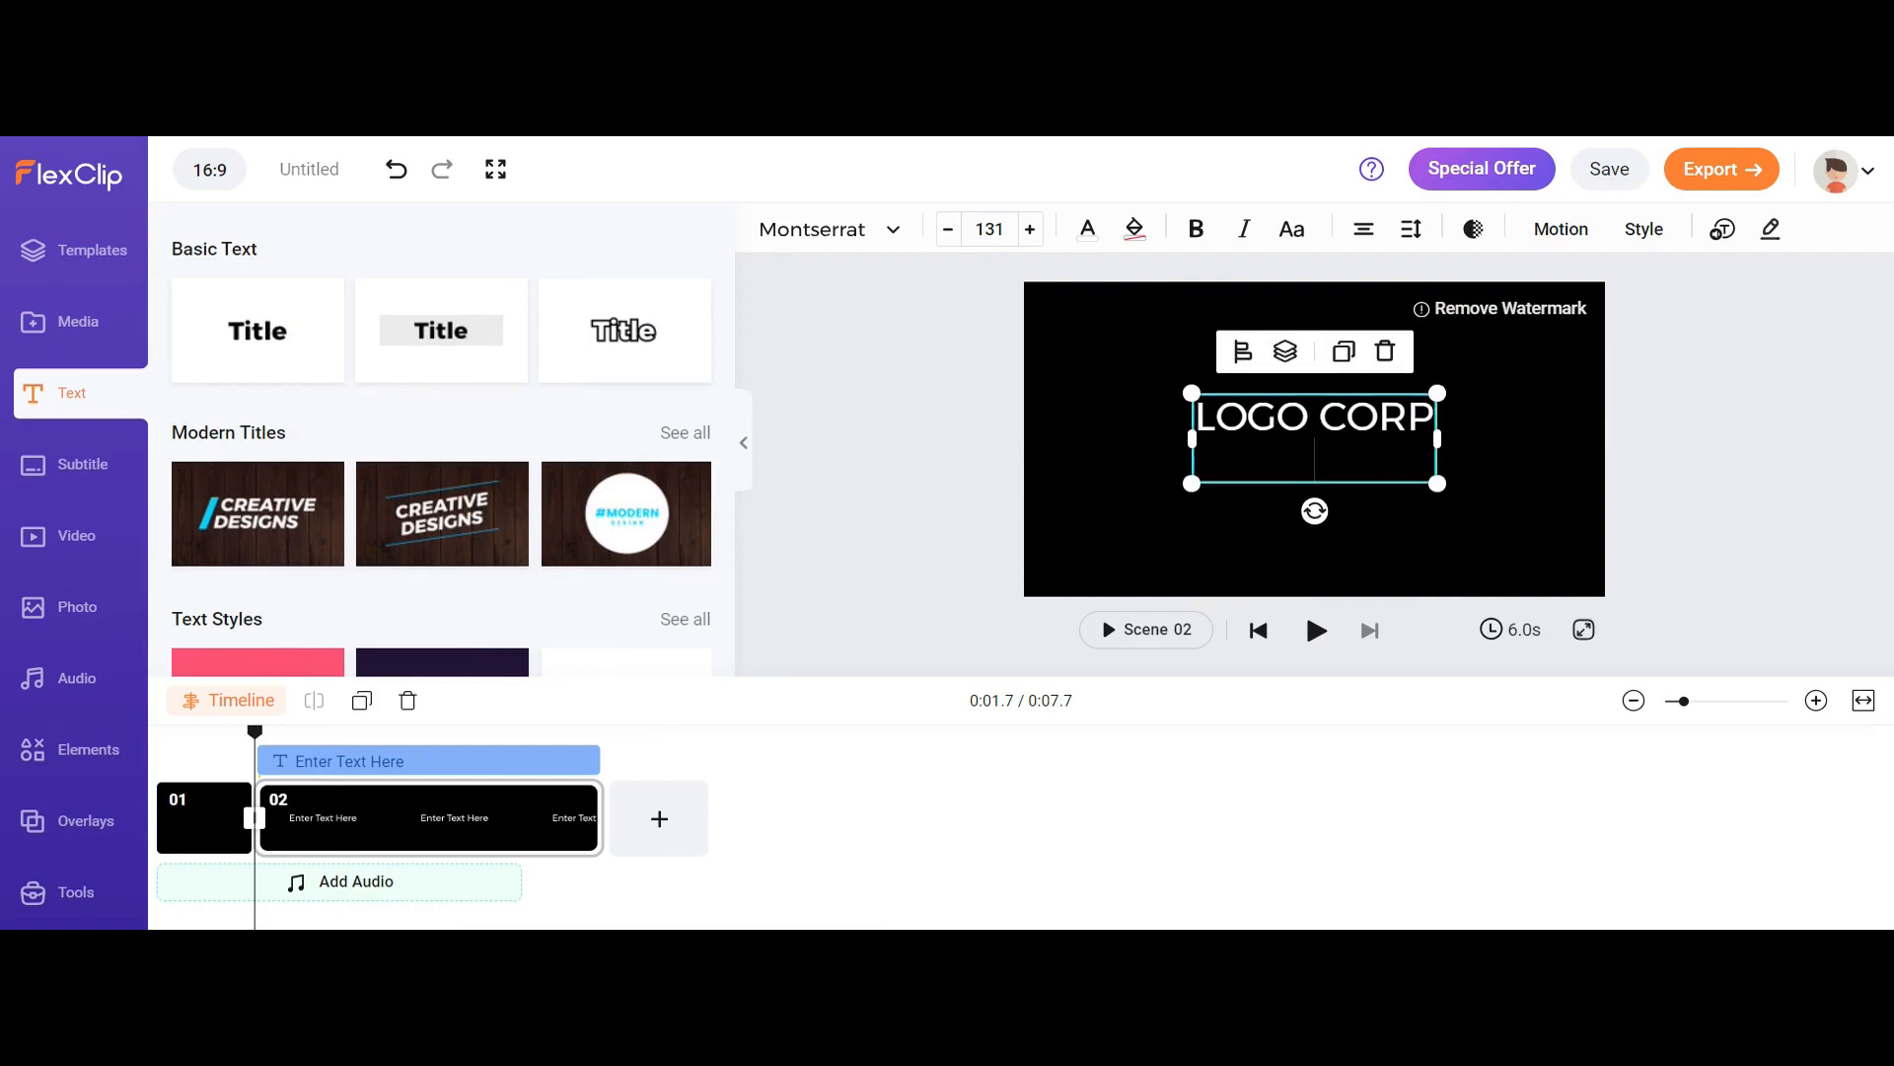
{"action": "key", "text": "BackSpace"}
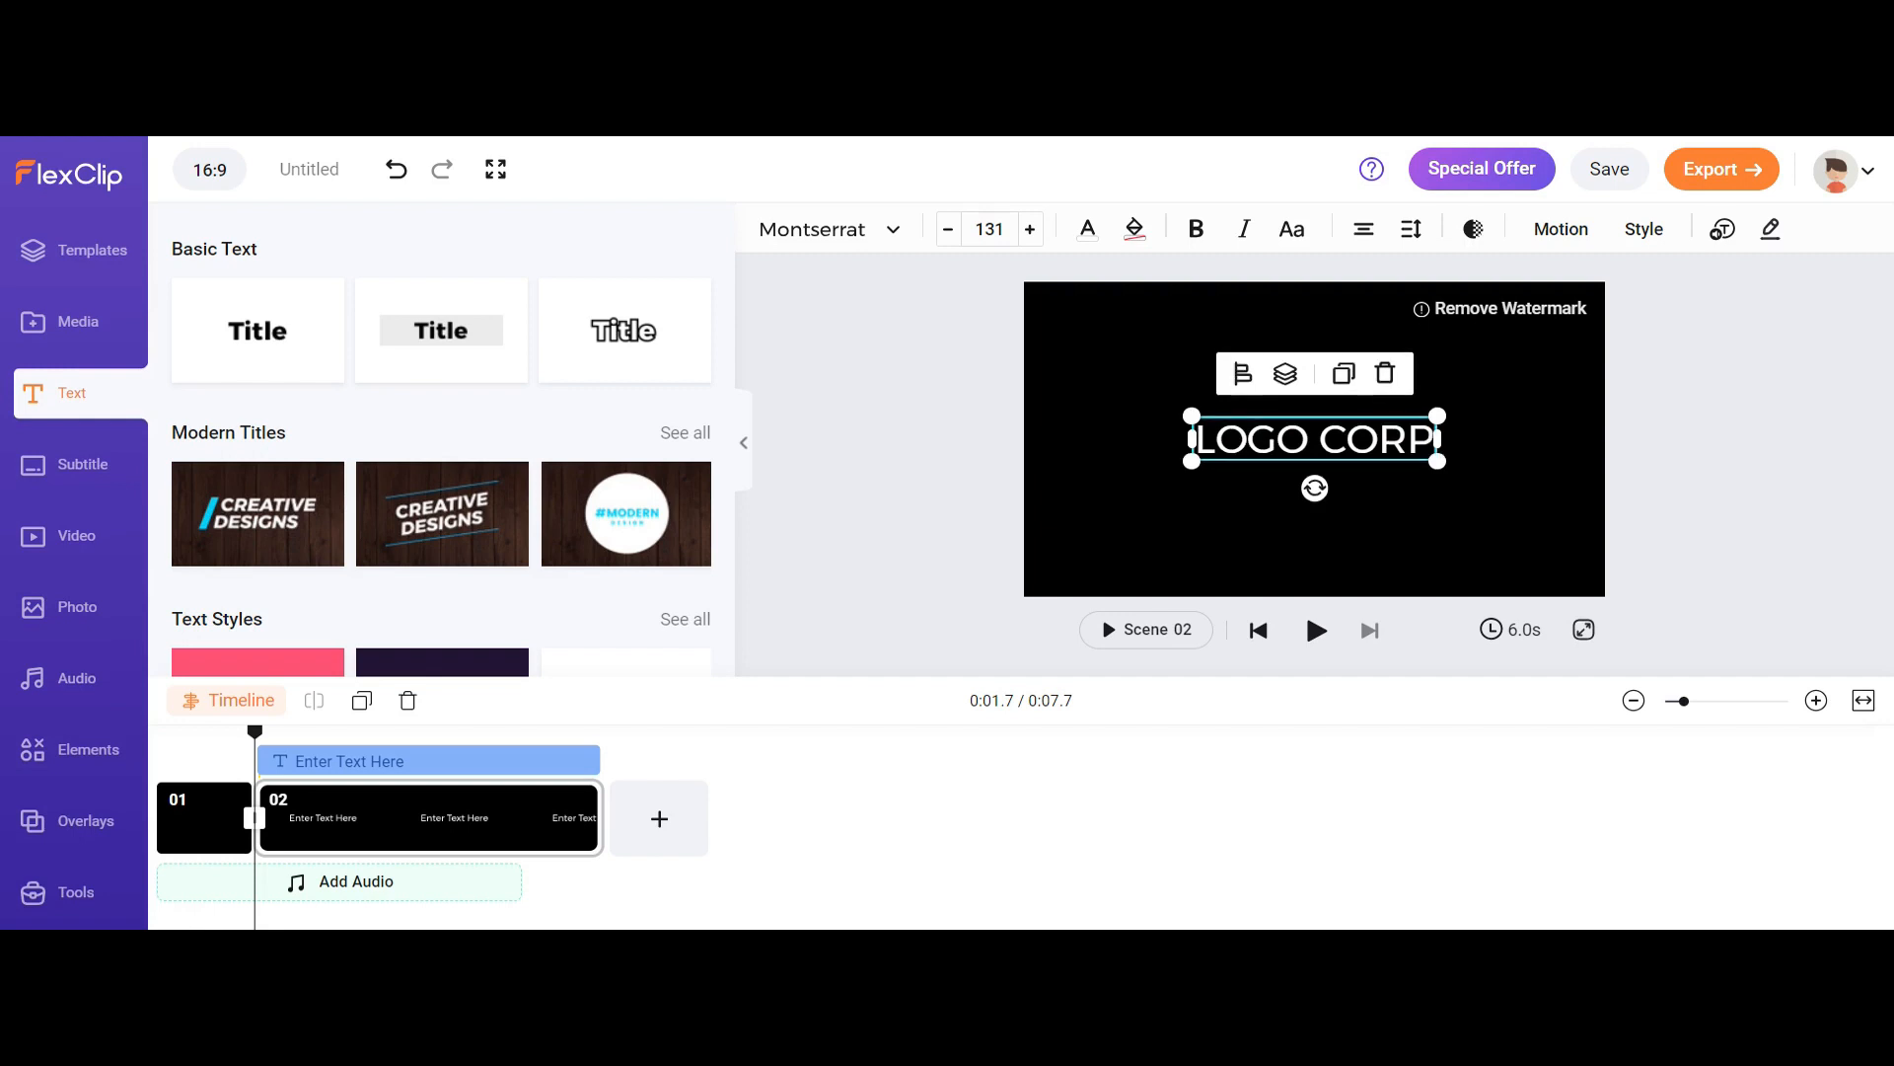
Add cycle.png to scene 02, shrink it, centre it above the LOGO CORP title, and preview the scene.
{"action": "left_click", "coordinate": [70, 340]}
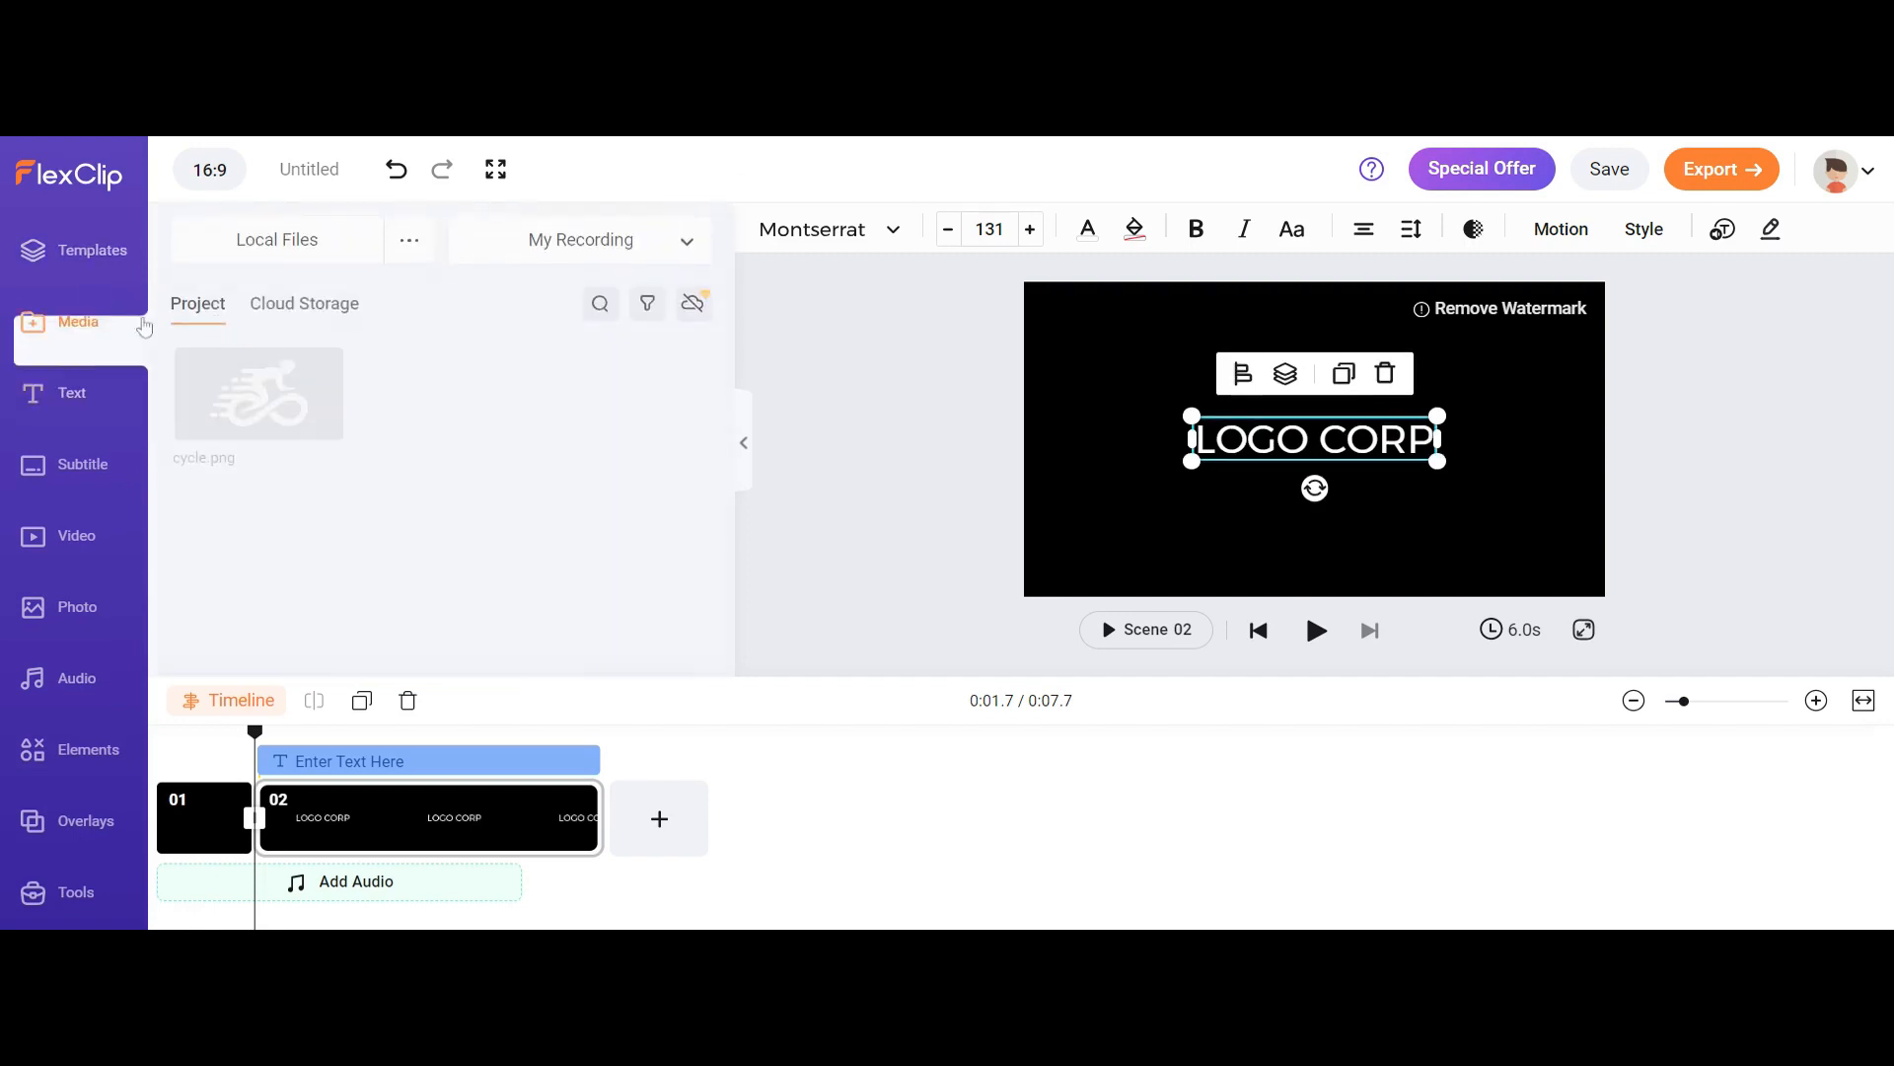
{"action": "left_click_drag", "start_coordinate": [258, 400], "coordinate": [1334, 353]}
{"action": "mouse_move", "coordinate": [287, 423]}
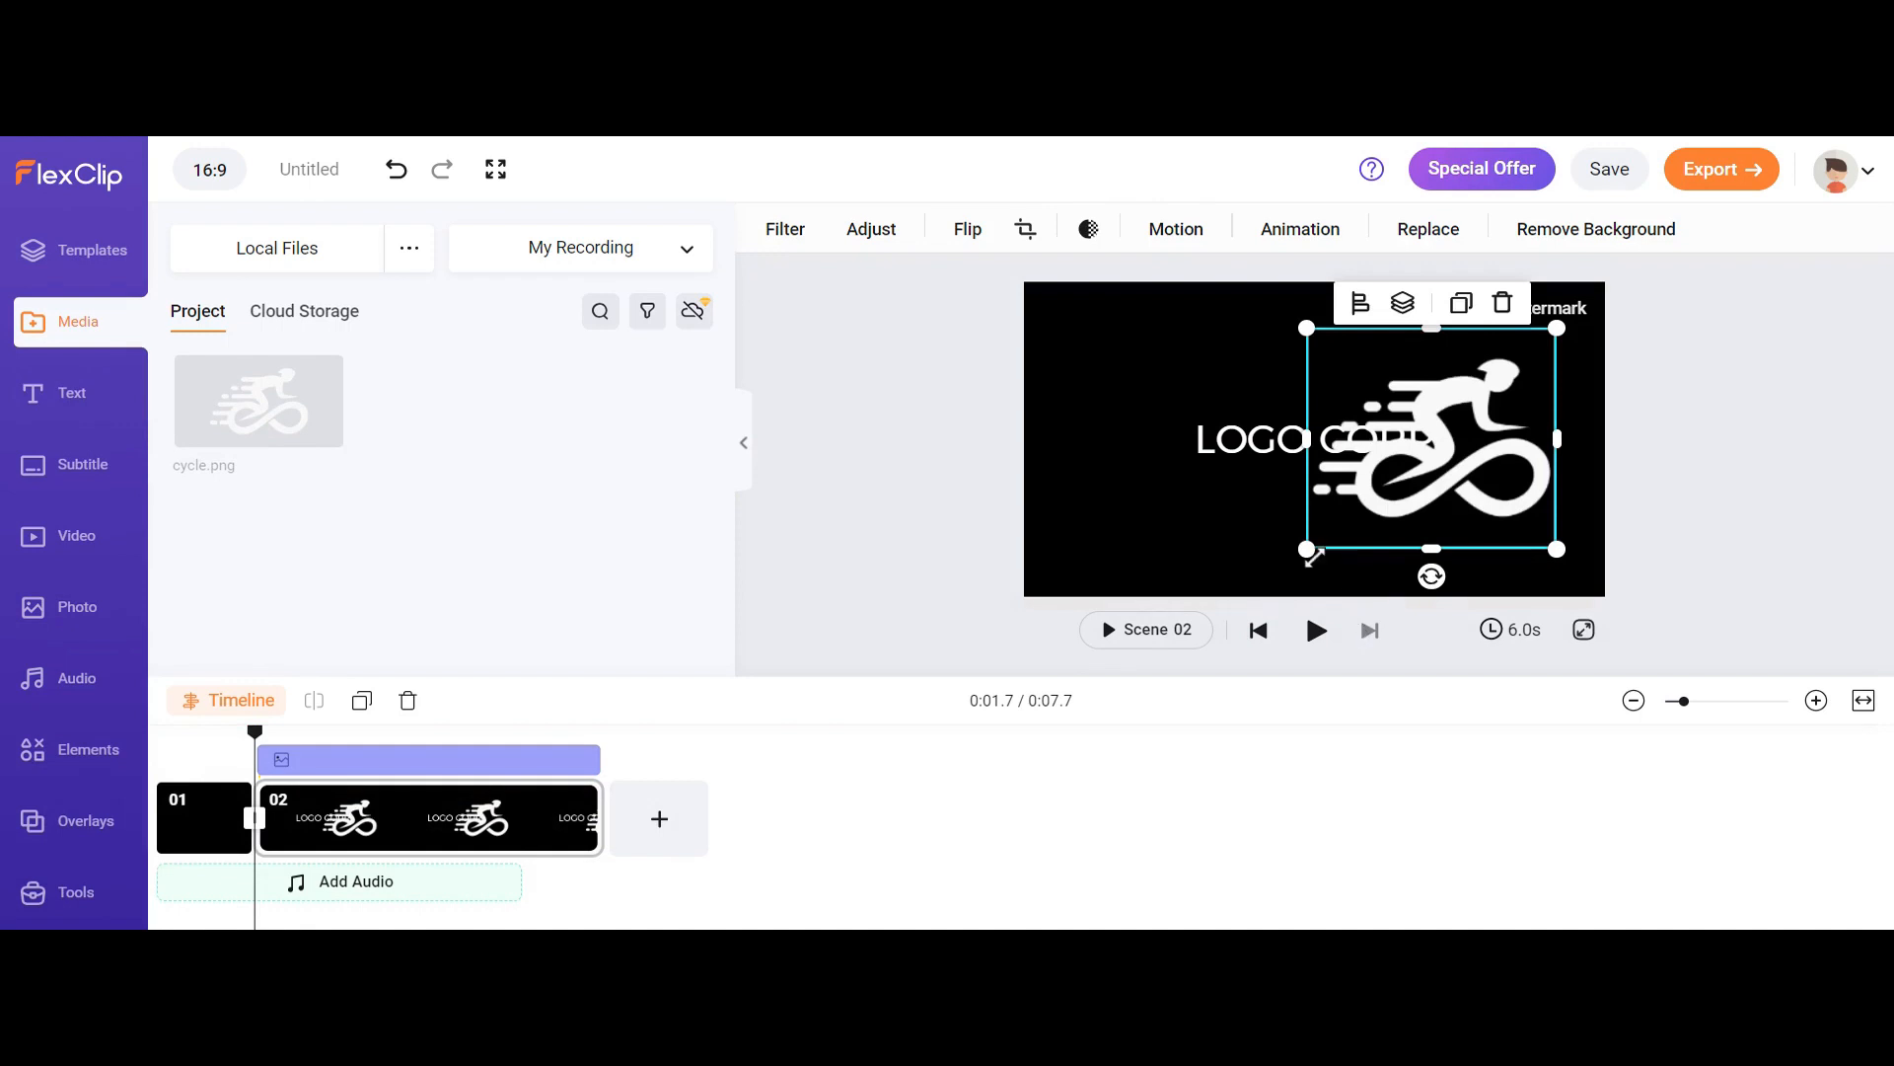
{"action": "left_click_drag", "start_coordinate": [1316, 539], "coordinate": [1431, 439]}
{"action": "left_click_drag", "start_coordinate": [1510, 370], "coordinate": [1411, 534]}
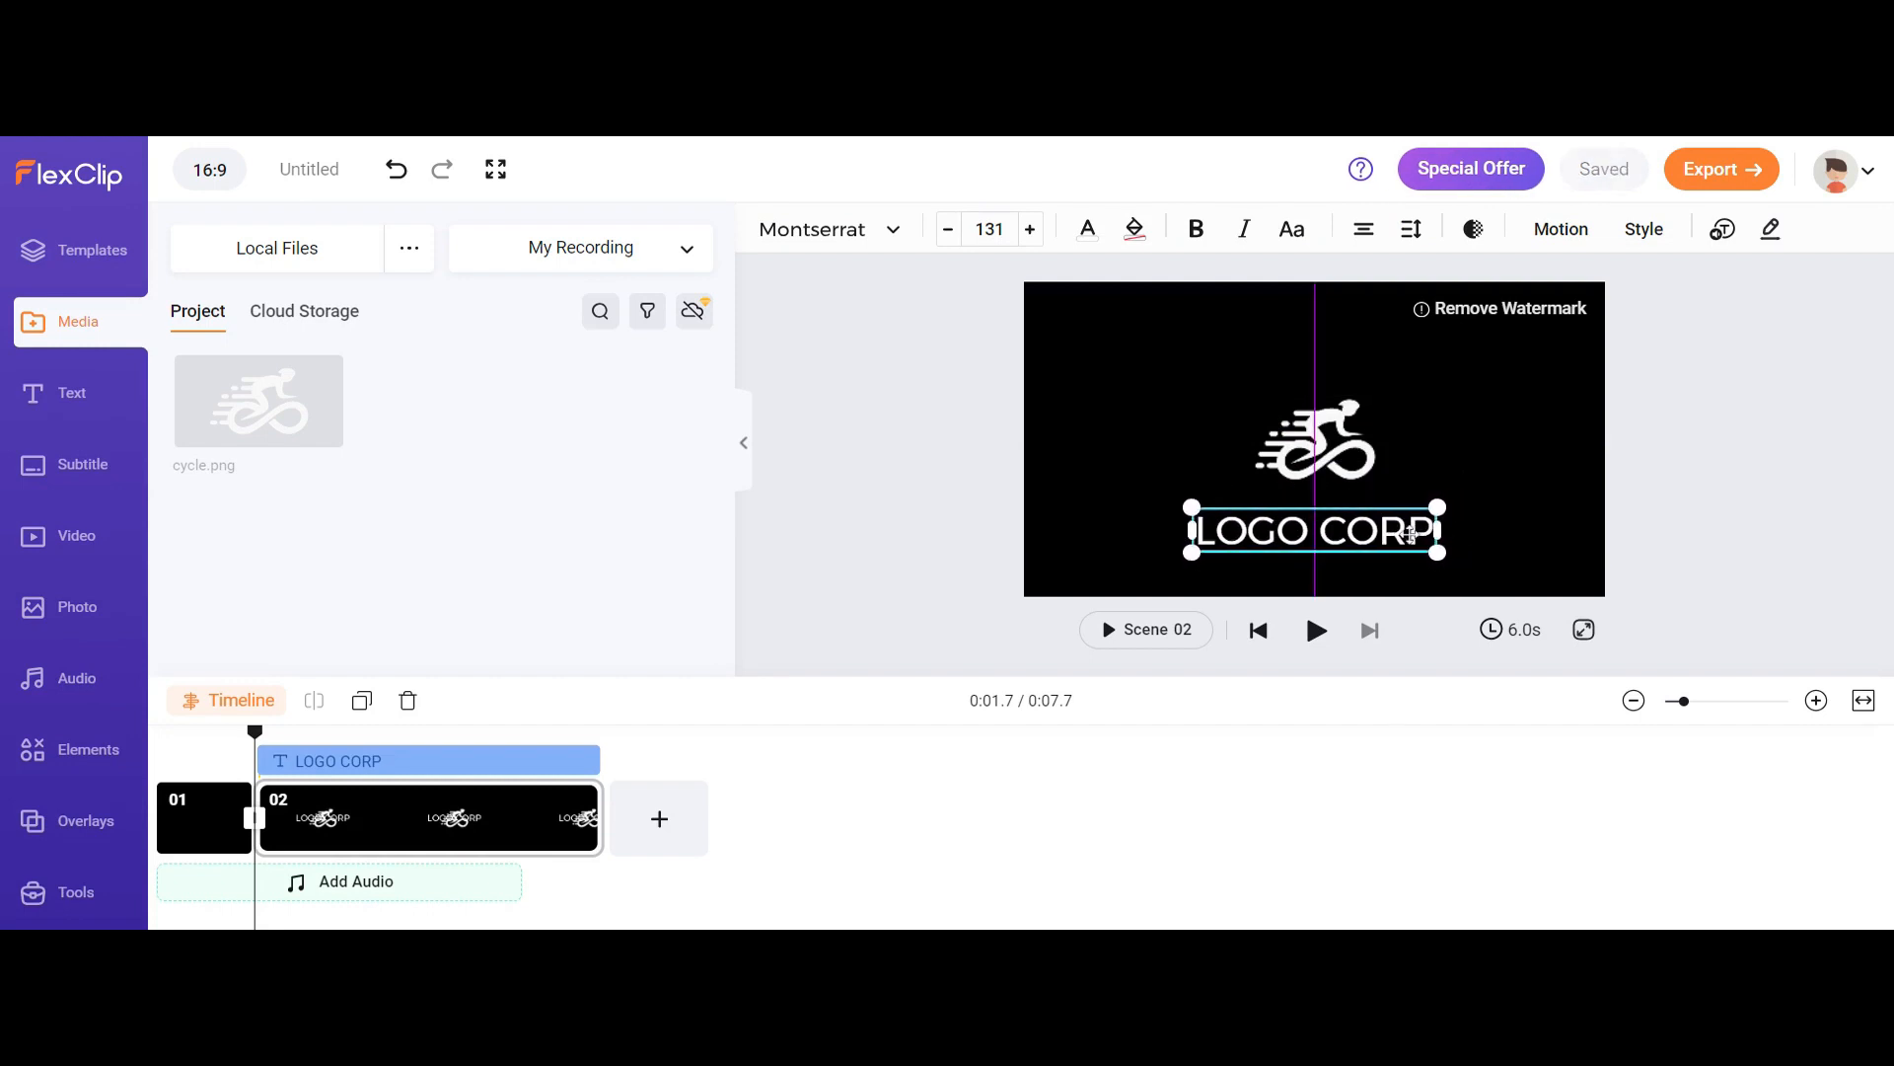
{"action": "left_click_drag", "start_coordinate": [1134, 364], "coordinate": [1575, 582]}
{"action": "left_click_drag", "start_coordinate": [1354, 478], "coordinate": [1359, 445]}
{"action": "left_click", "coordinate": [966, 506]}
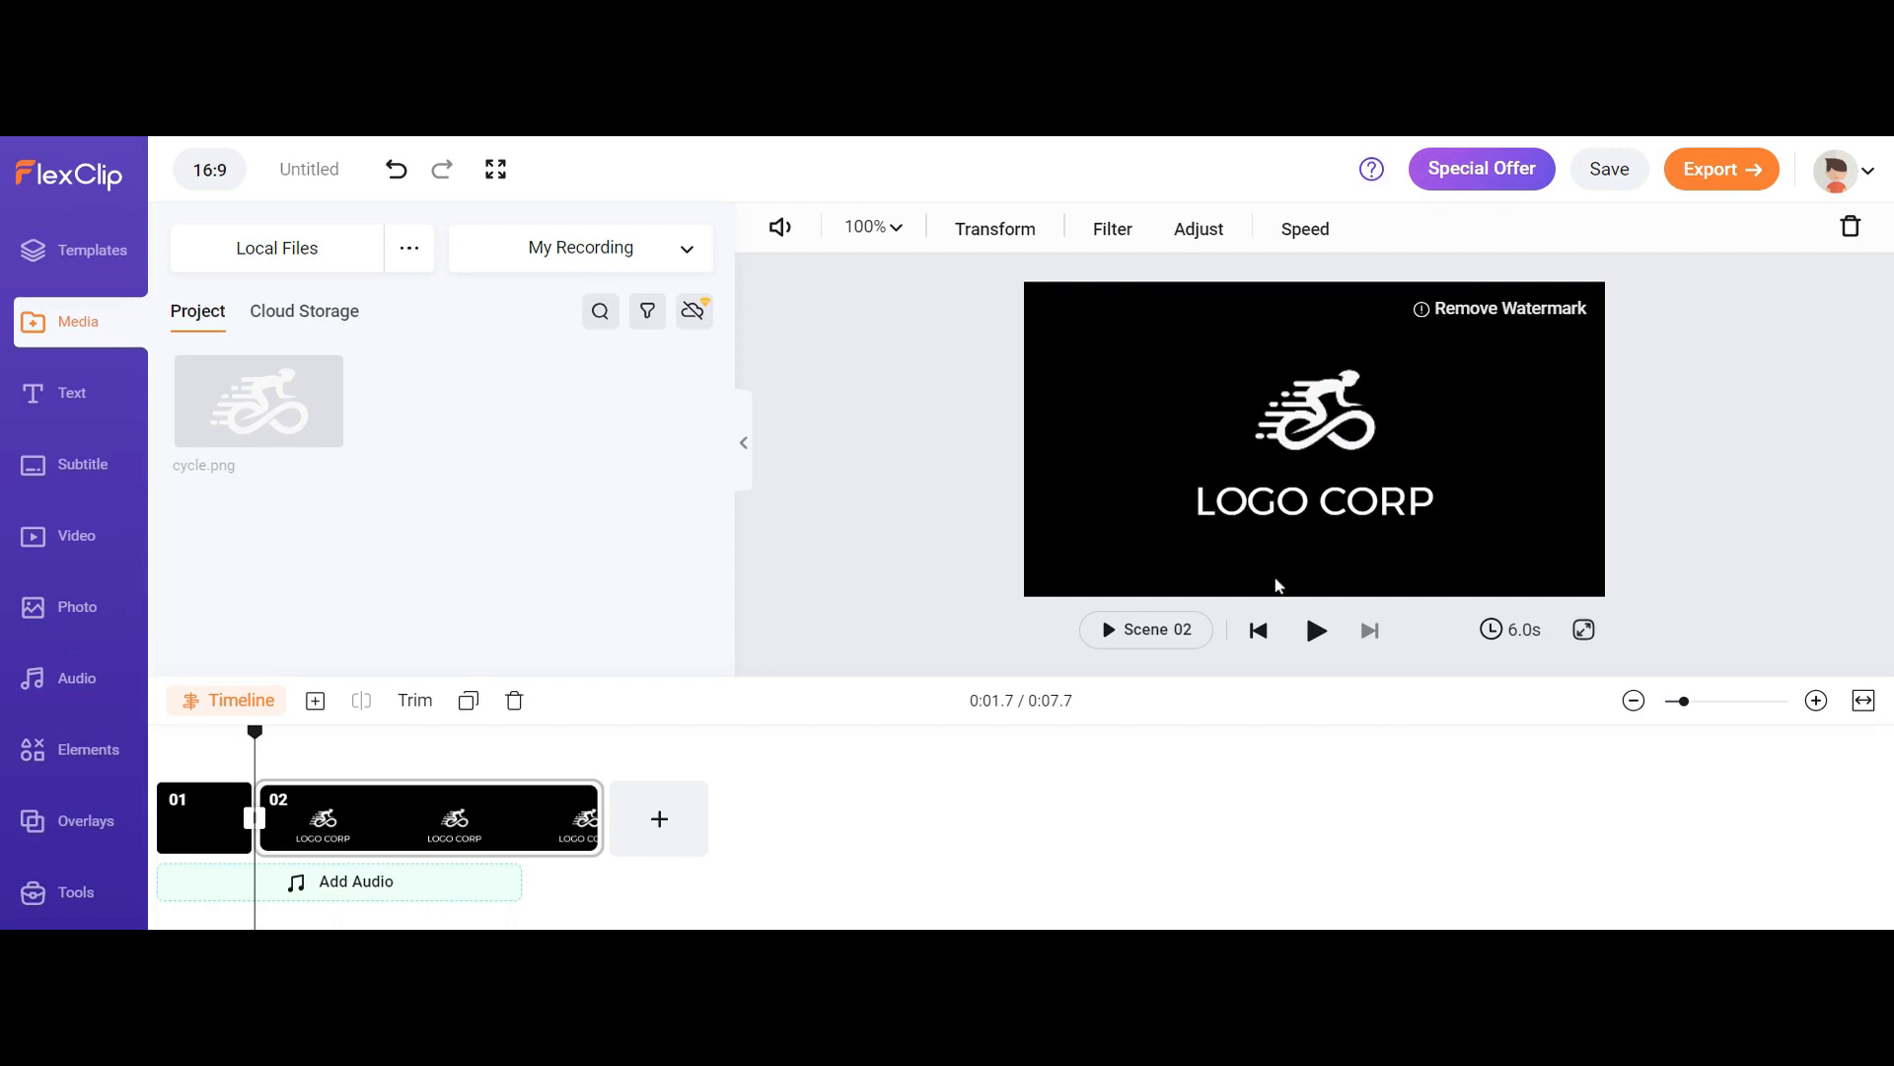
{"action": "left_click", "coordinate": [1315, 630]}
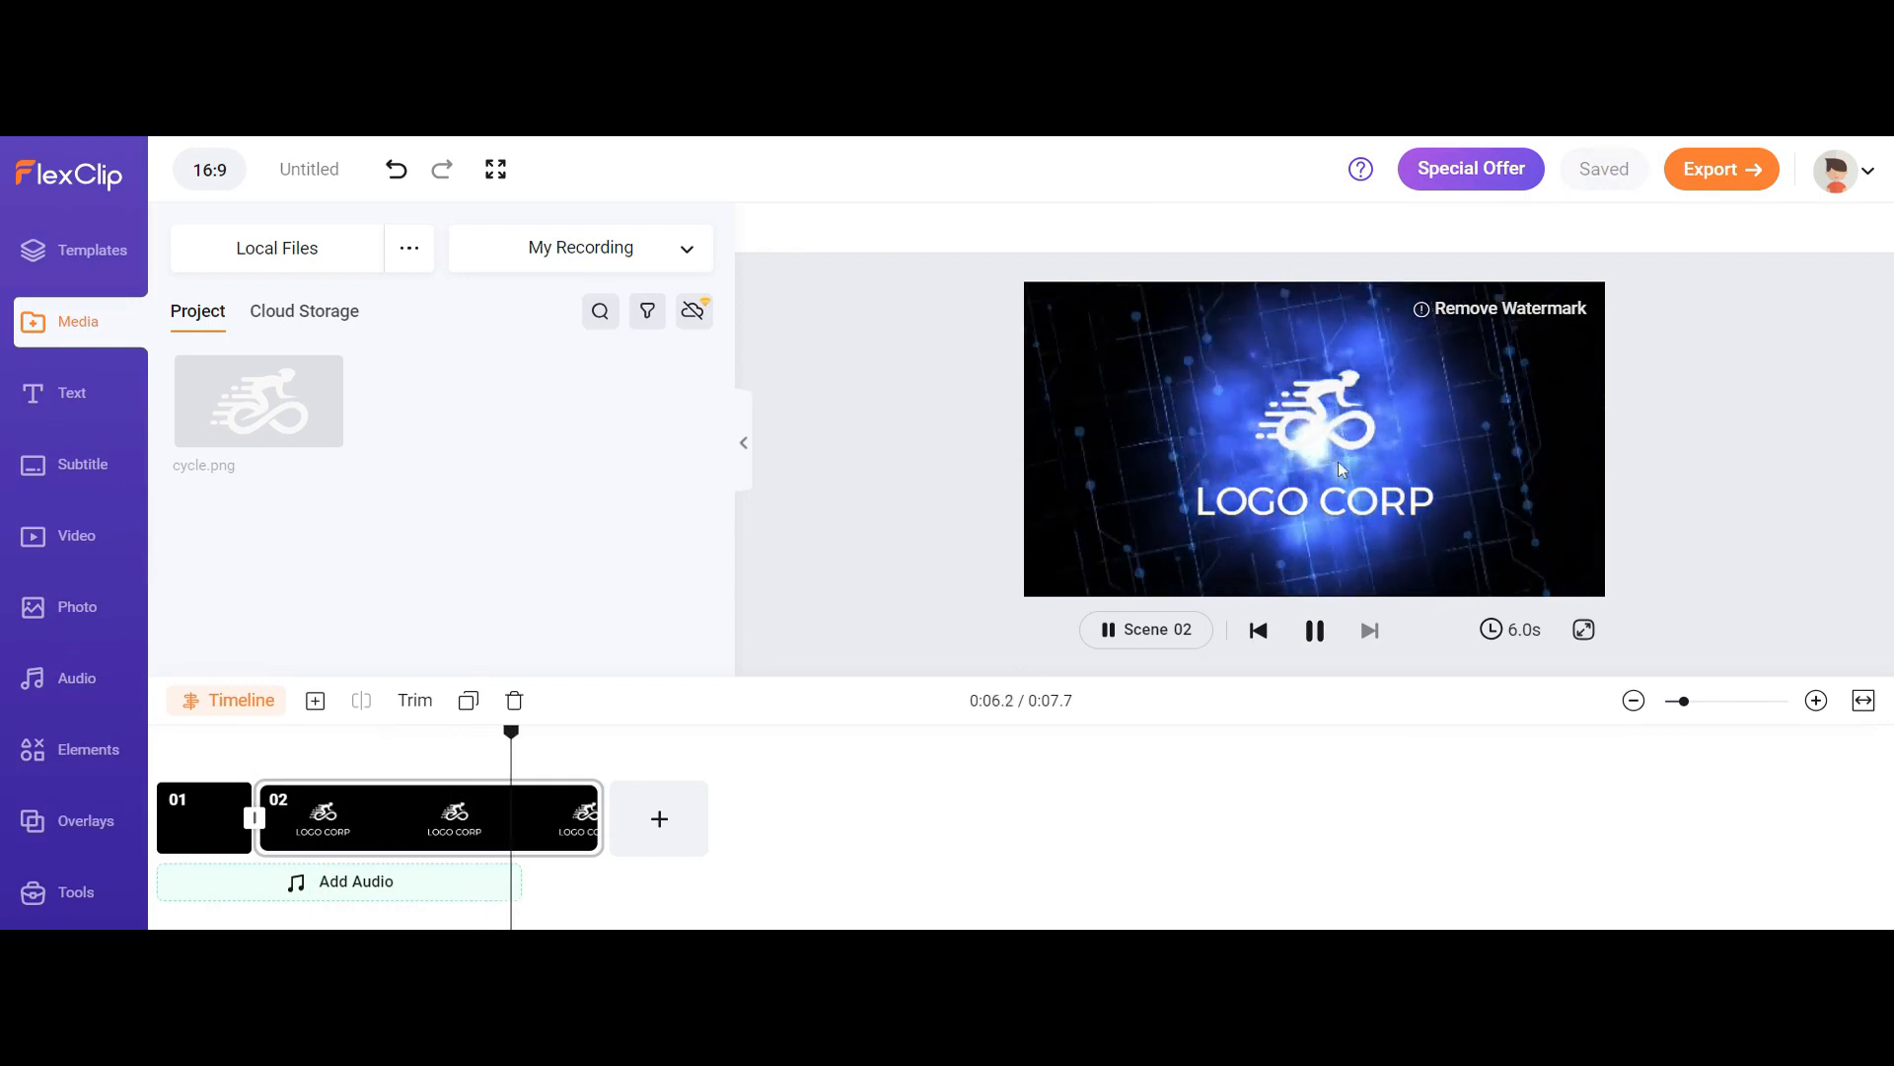
{"action": "left_click", "coordinate": [1319, 651]}
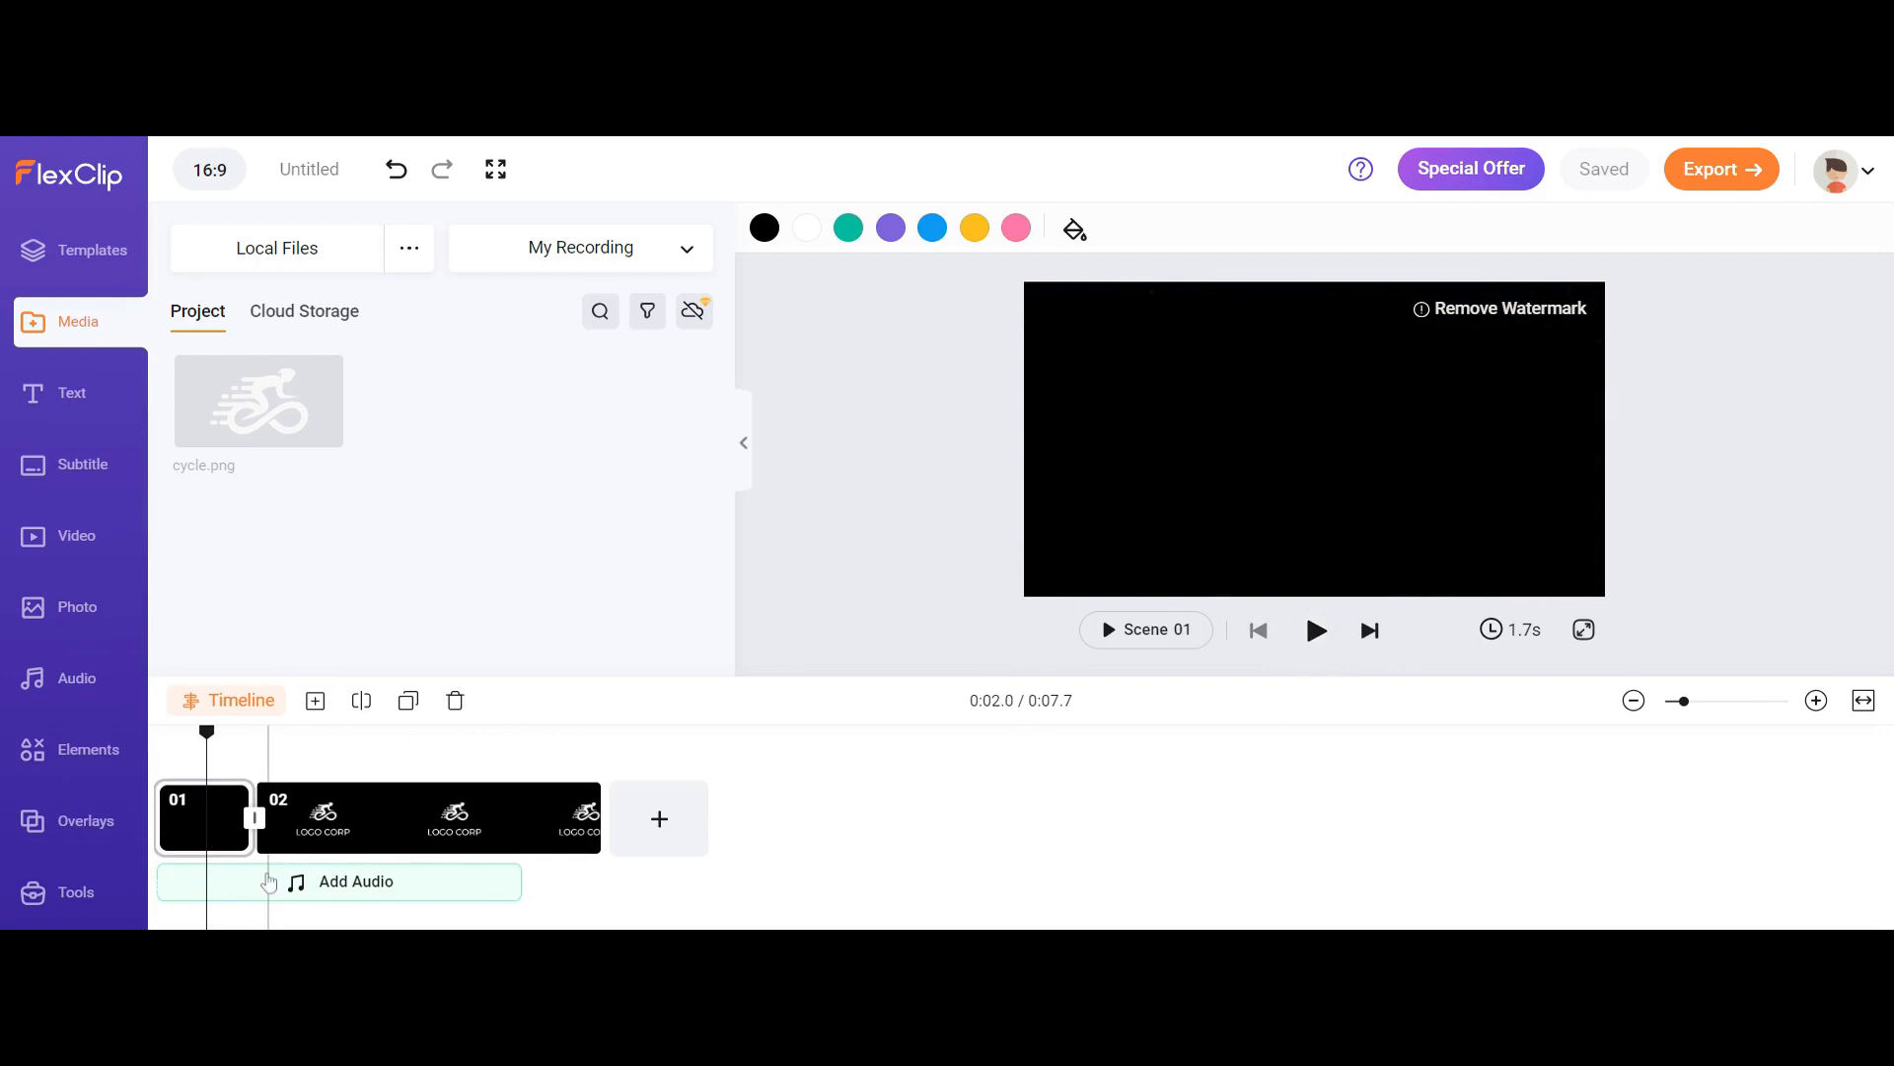
Cut the cycle logo and LOGO CORP title out of scene 02 and preview the bare background.
{"action": "left_click", "coordinate": [332, 832]}
{"action": "left_click_drag", "start_coordinate": [1185, 357], "coordinate": [1467, 520]}
{"action": "key", "text": "Delete"}
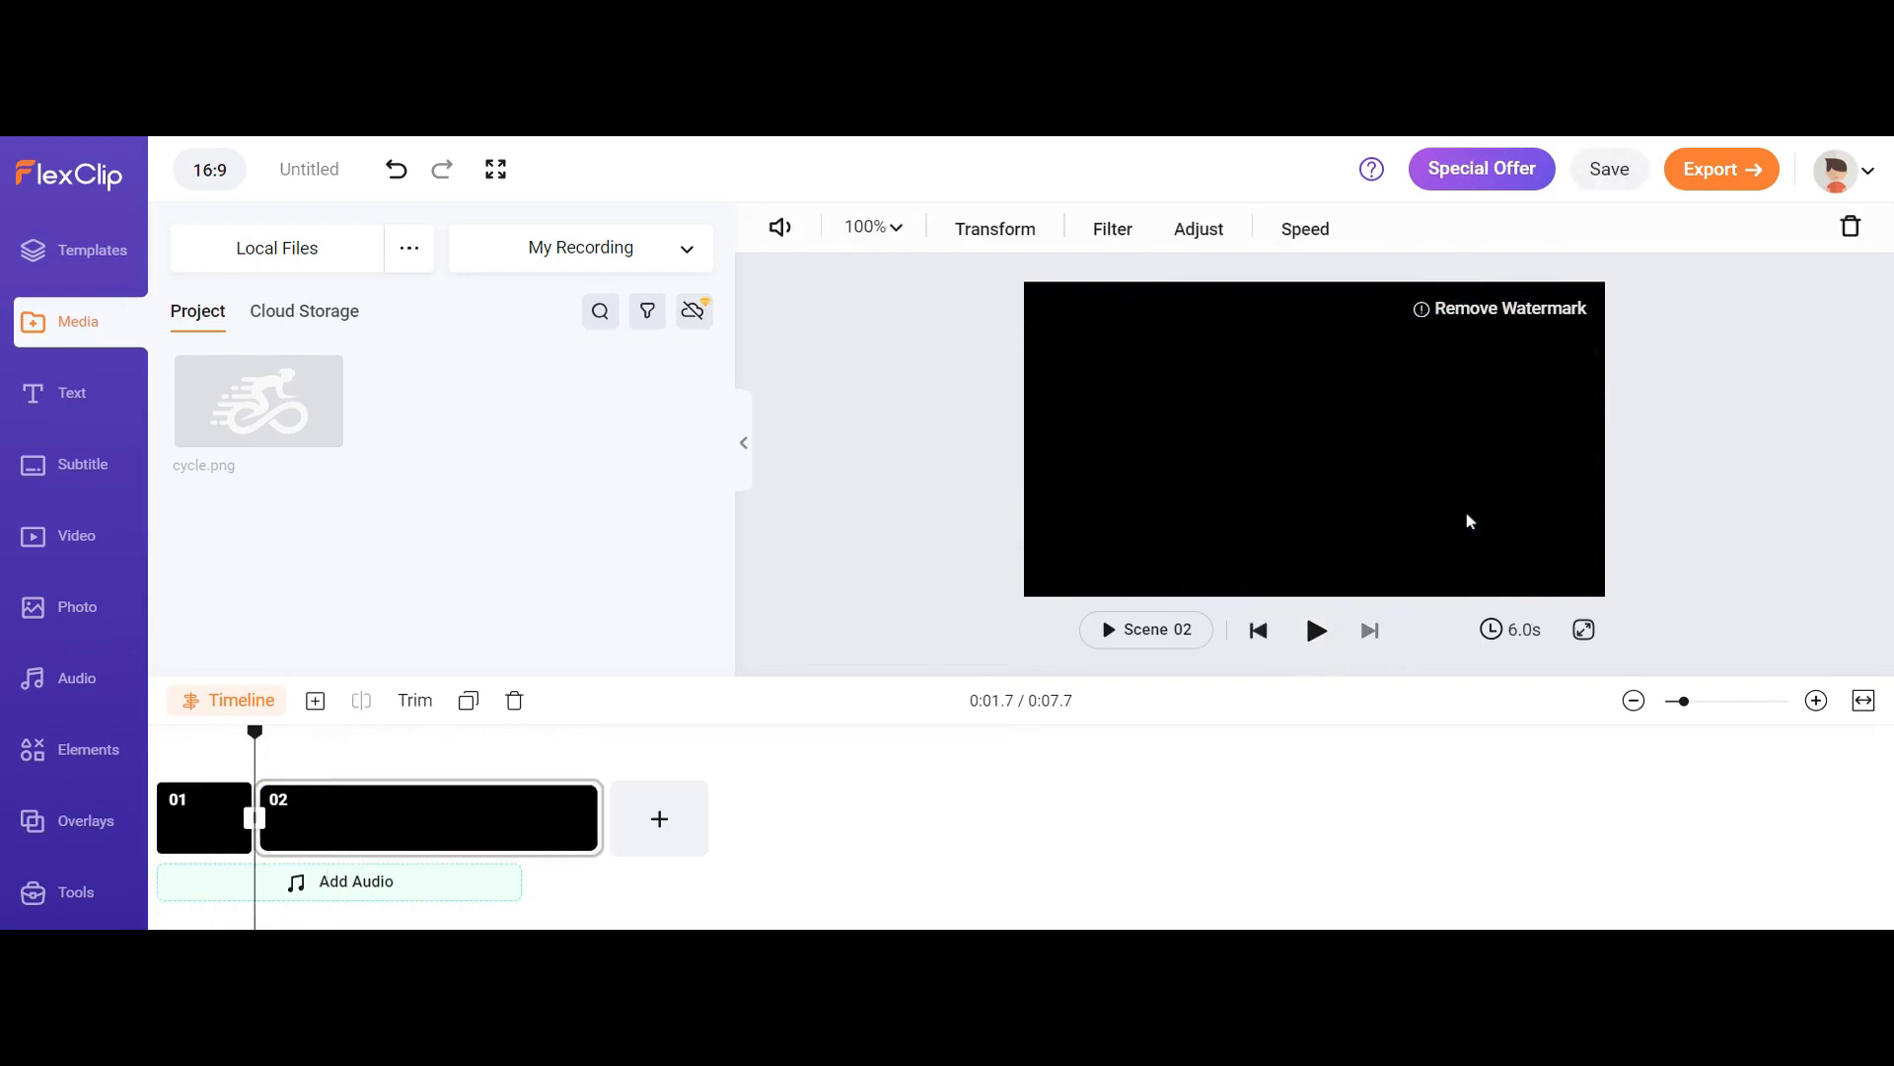
{"action": "left_click", "coordinate": [1321, 632]}
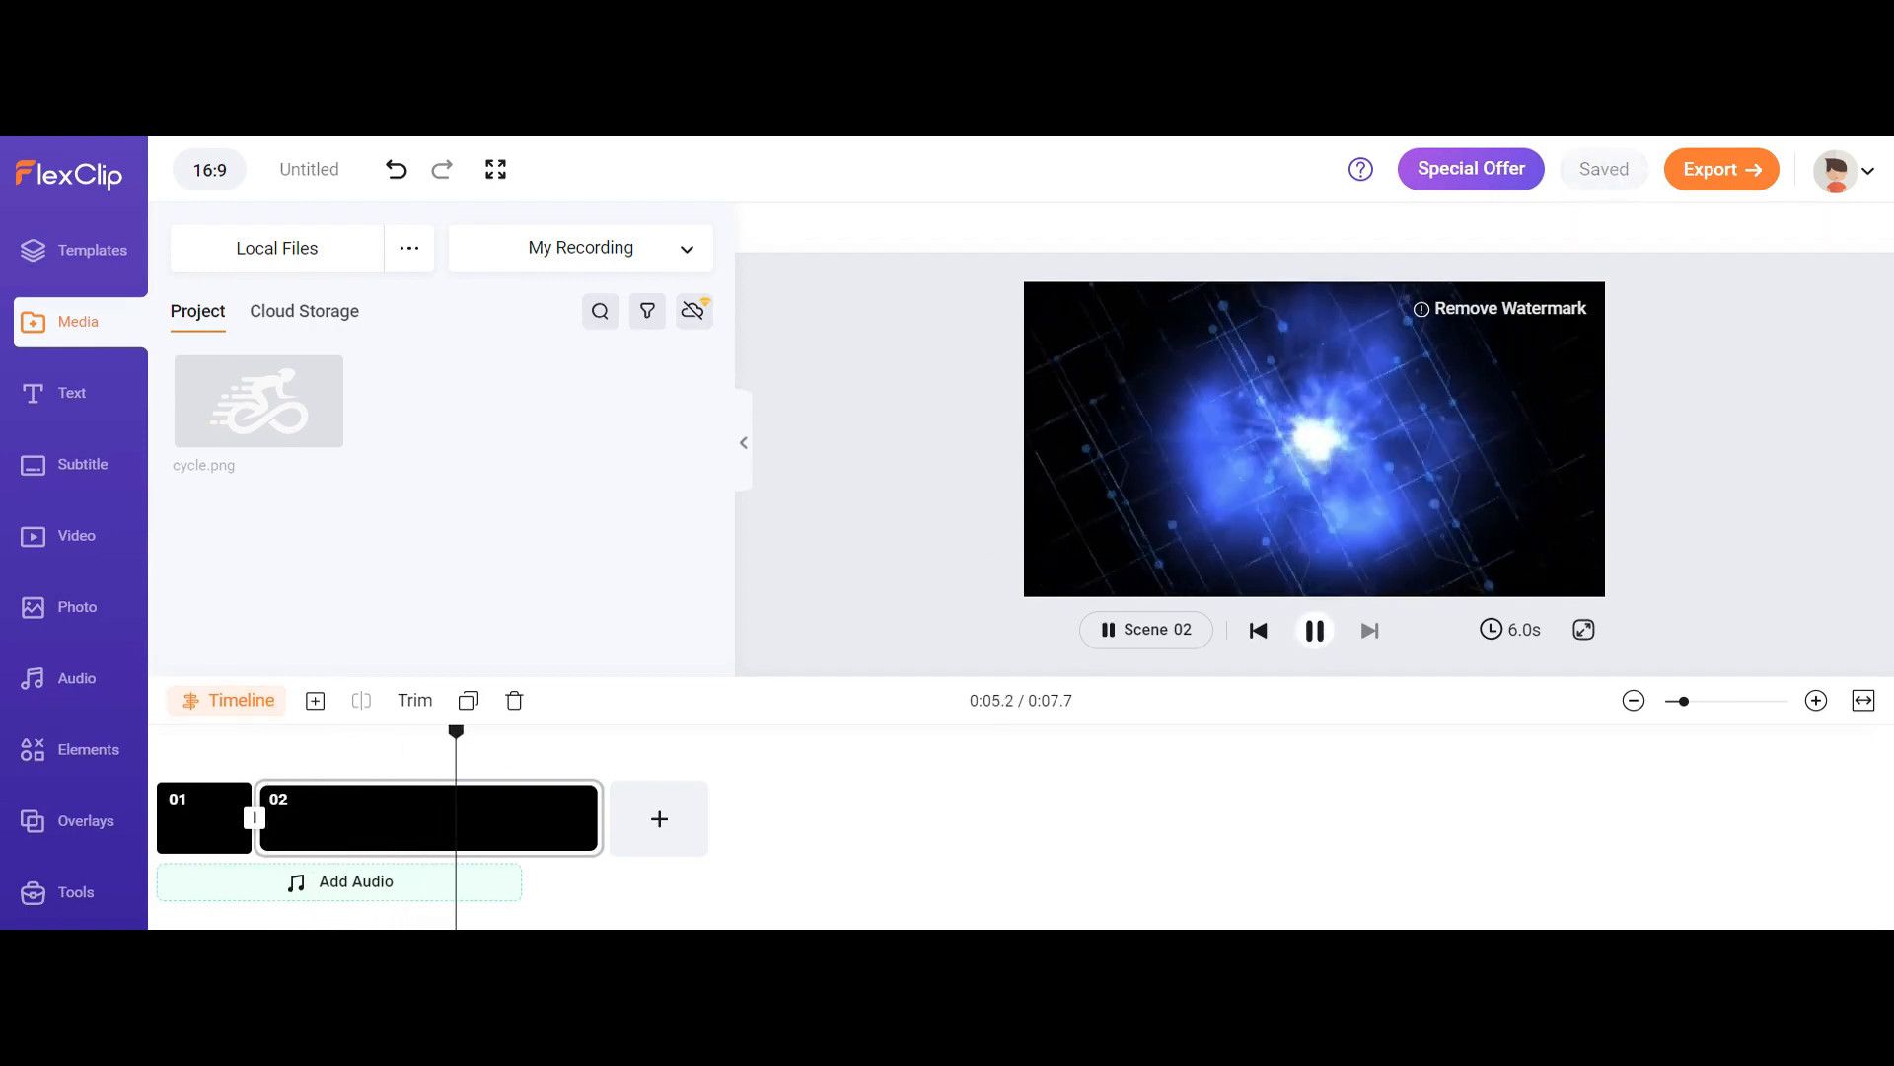
Add a blank scene 03 after scene 02 and paste the cycle logo and LOGO CORP title into it.
{"action": "left_click", "coordinate": [659, 821]}
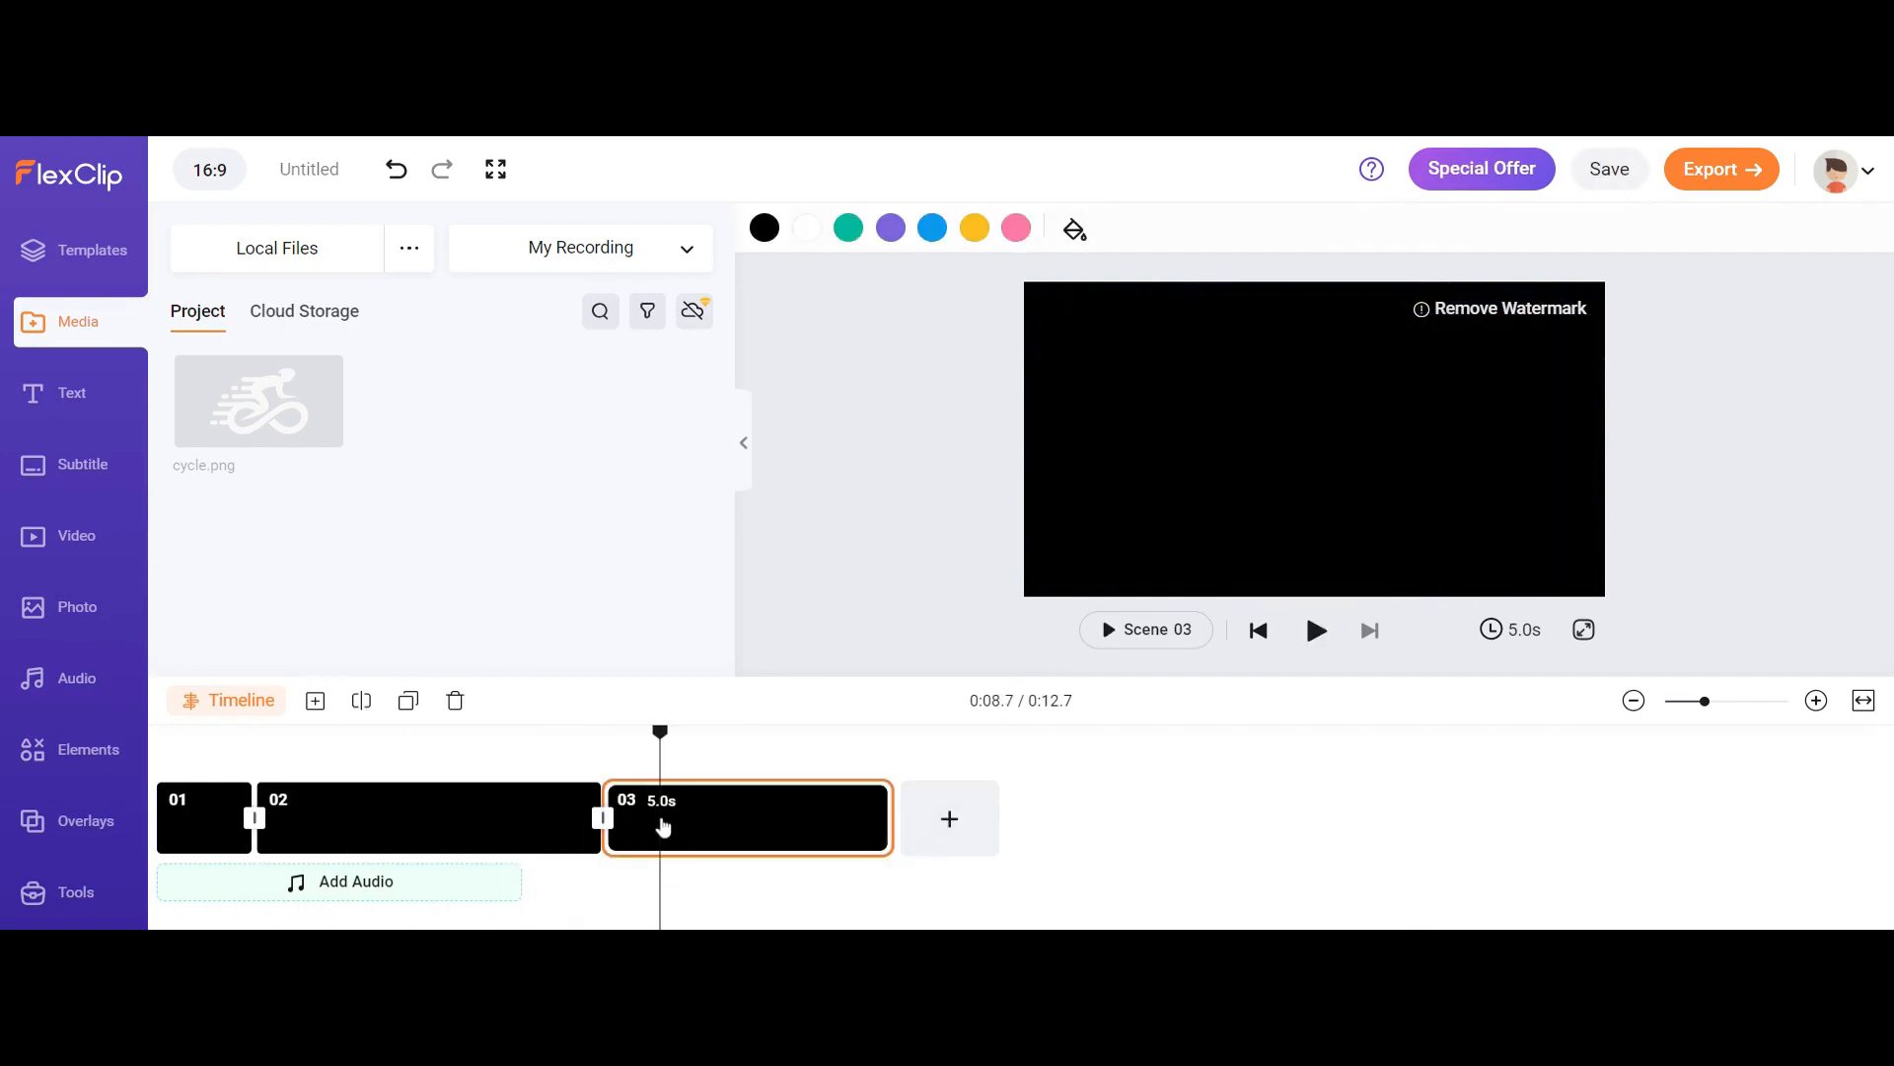
{"action": "key", "text": "ctrl+v"}
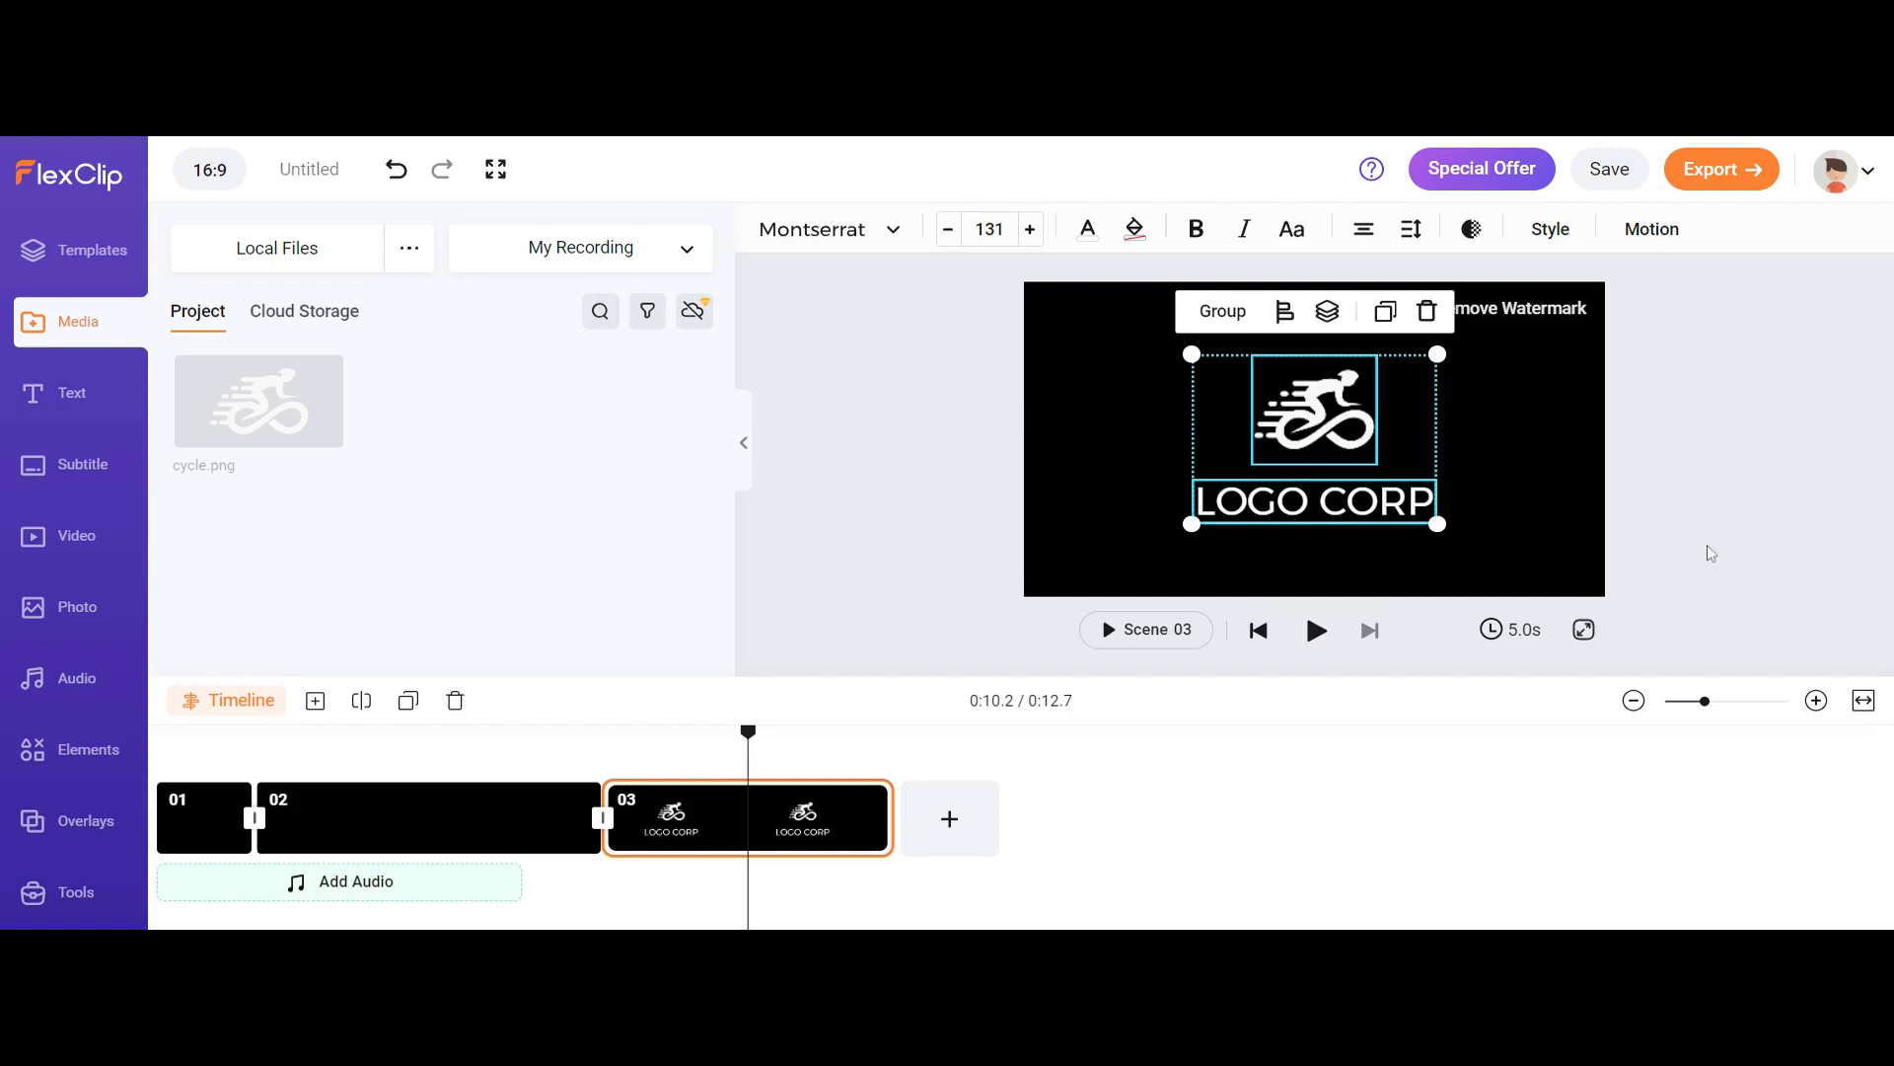
{"action": "left_click", "coordinate": [1782, 419]}
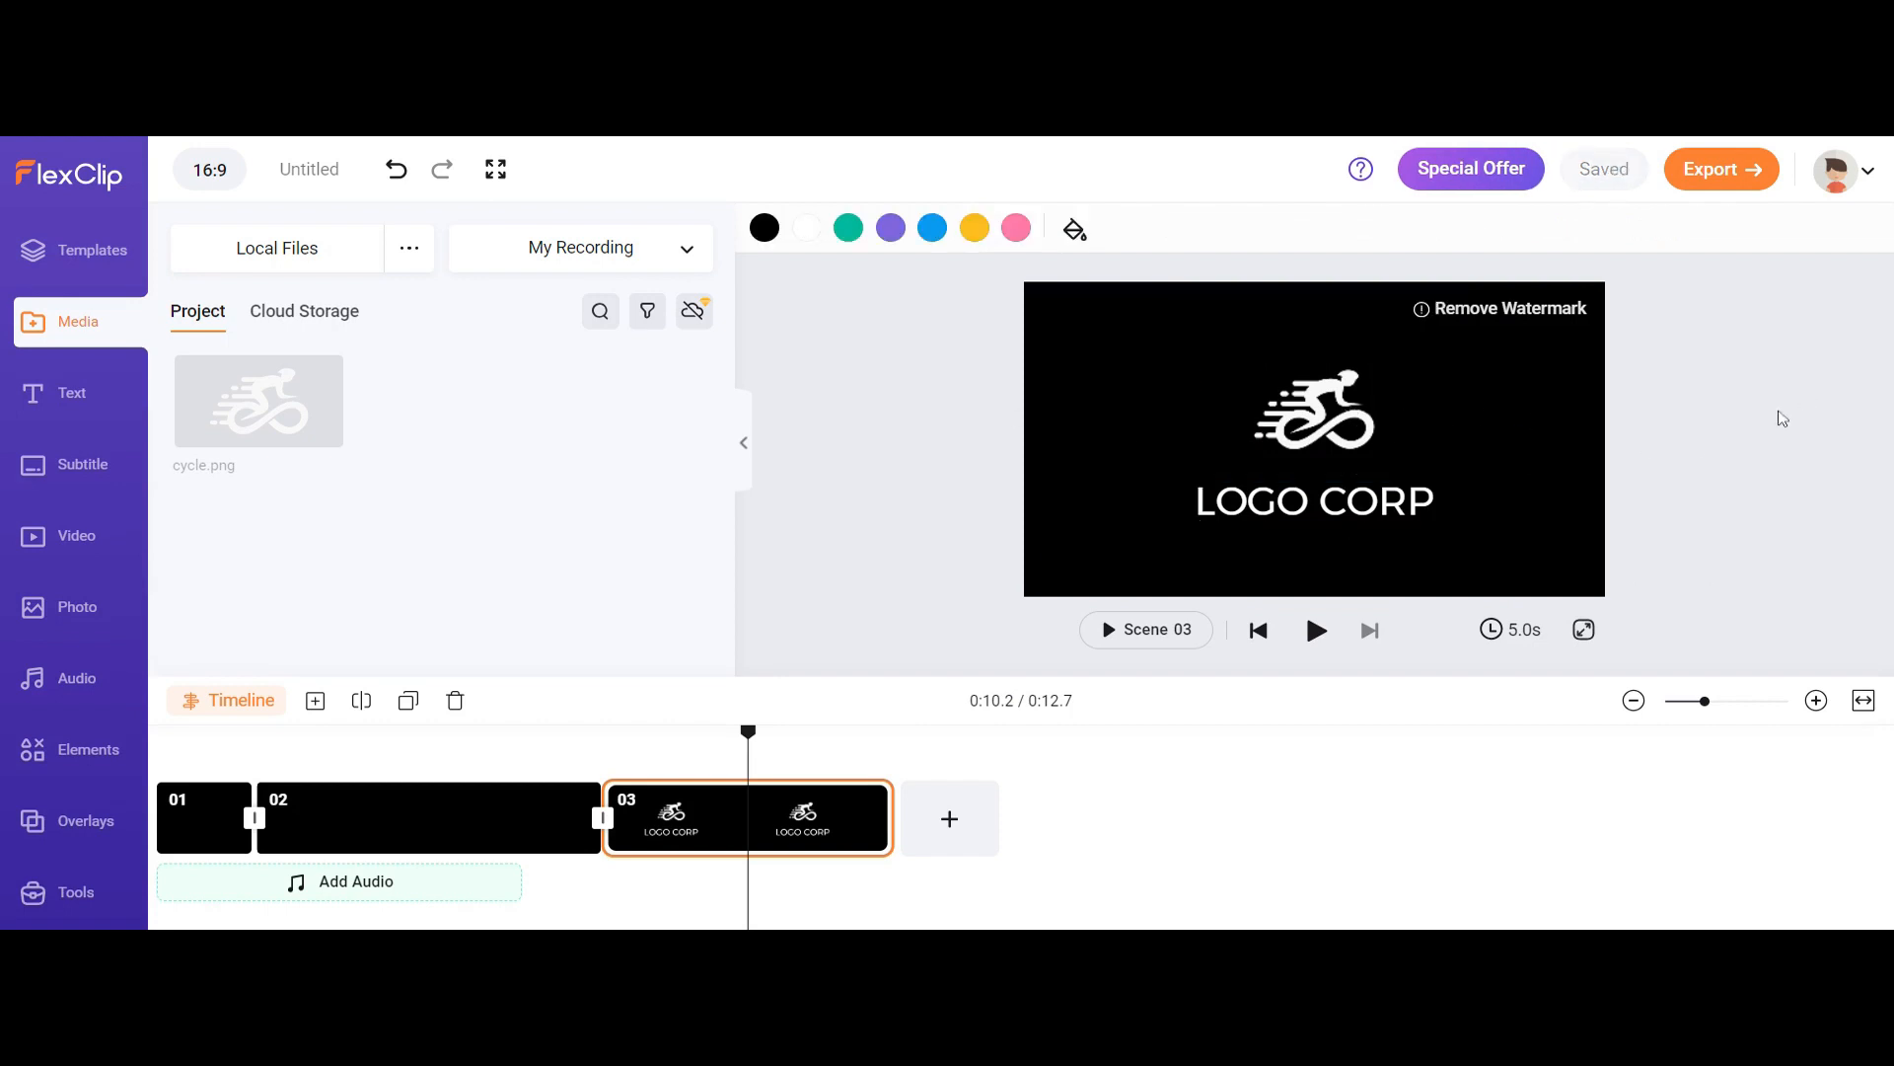
Apply the Enter & Out motion preset to the logo and title in scene 03 and preview the video from the start.
{"action": "left_click_drag", "start_coordinate": [1184, 351], "coordinate": [1513, 569]}
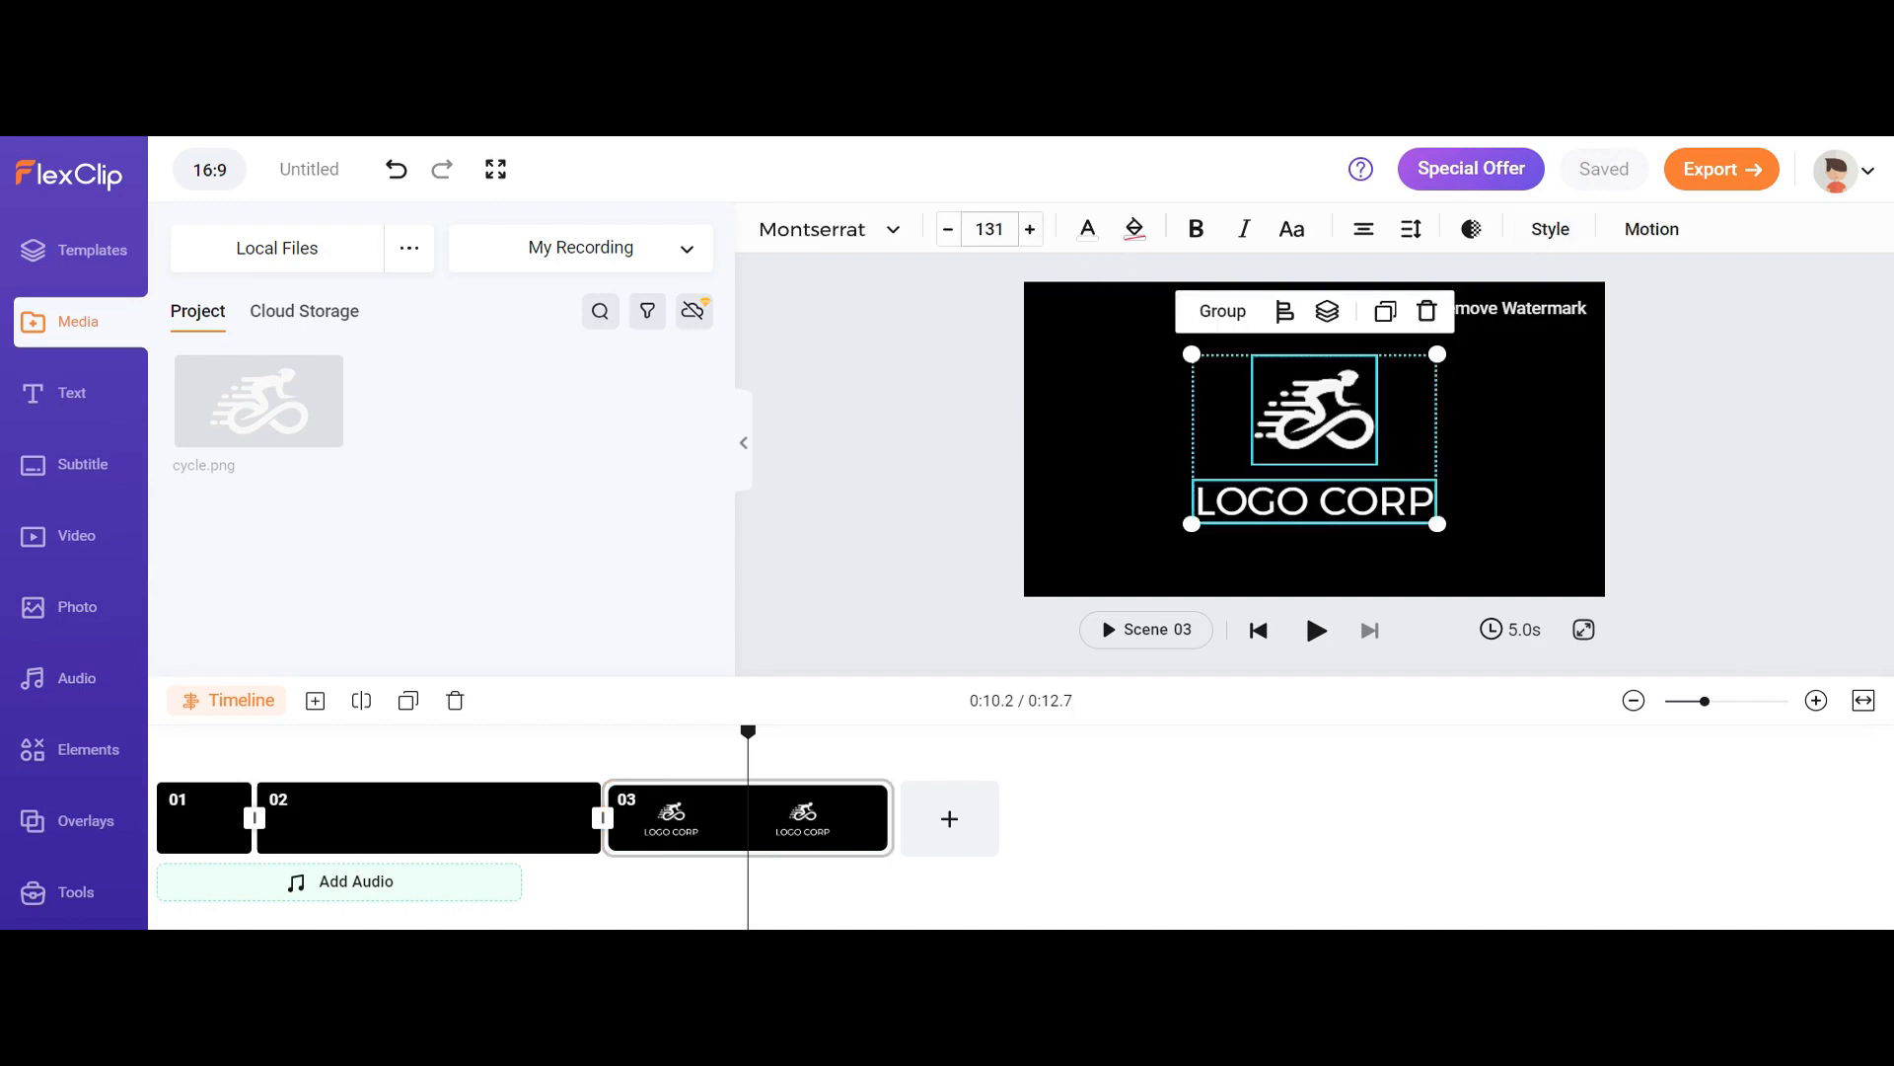
{"action": "left_click", "coordinate": [1671, 241]}
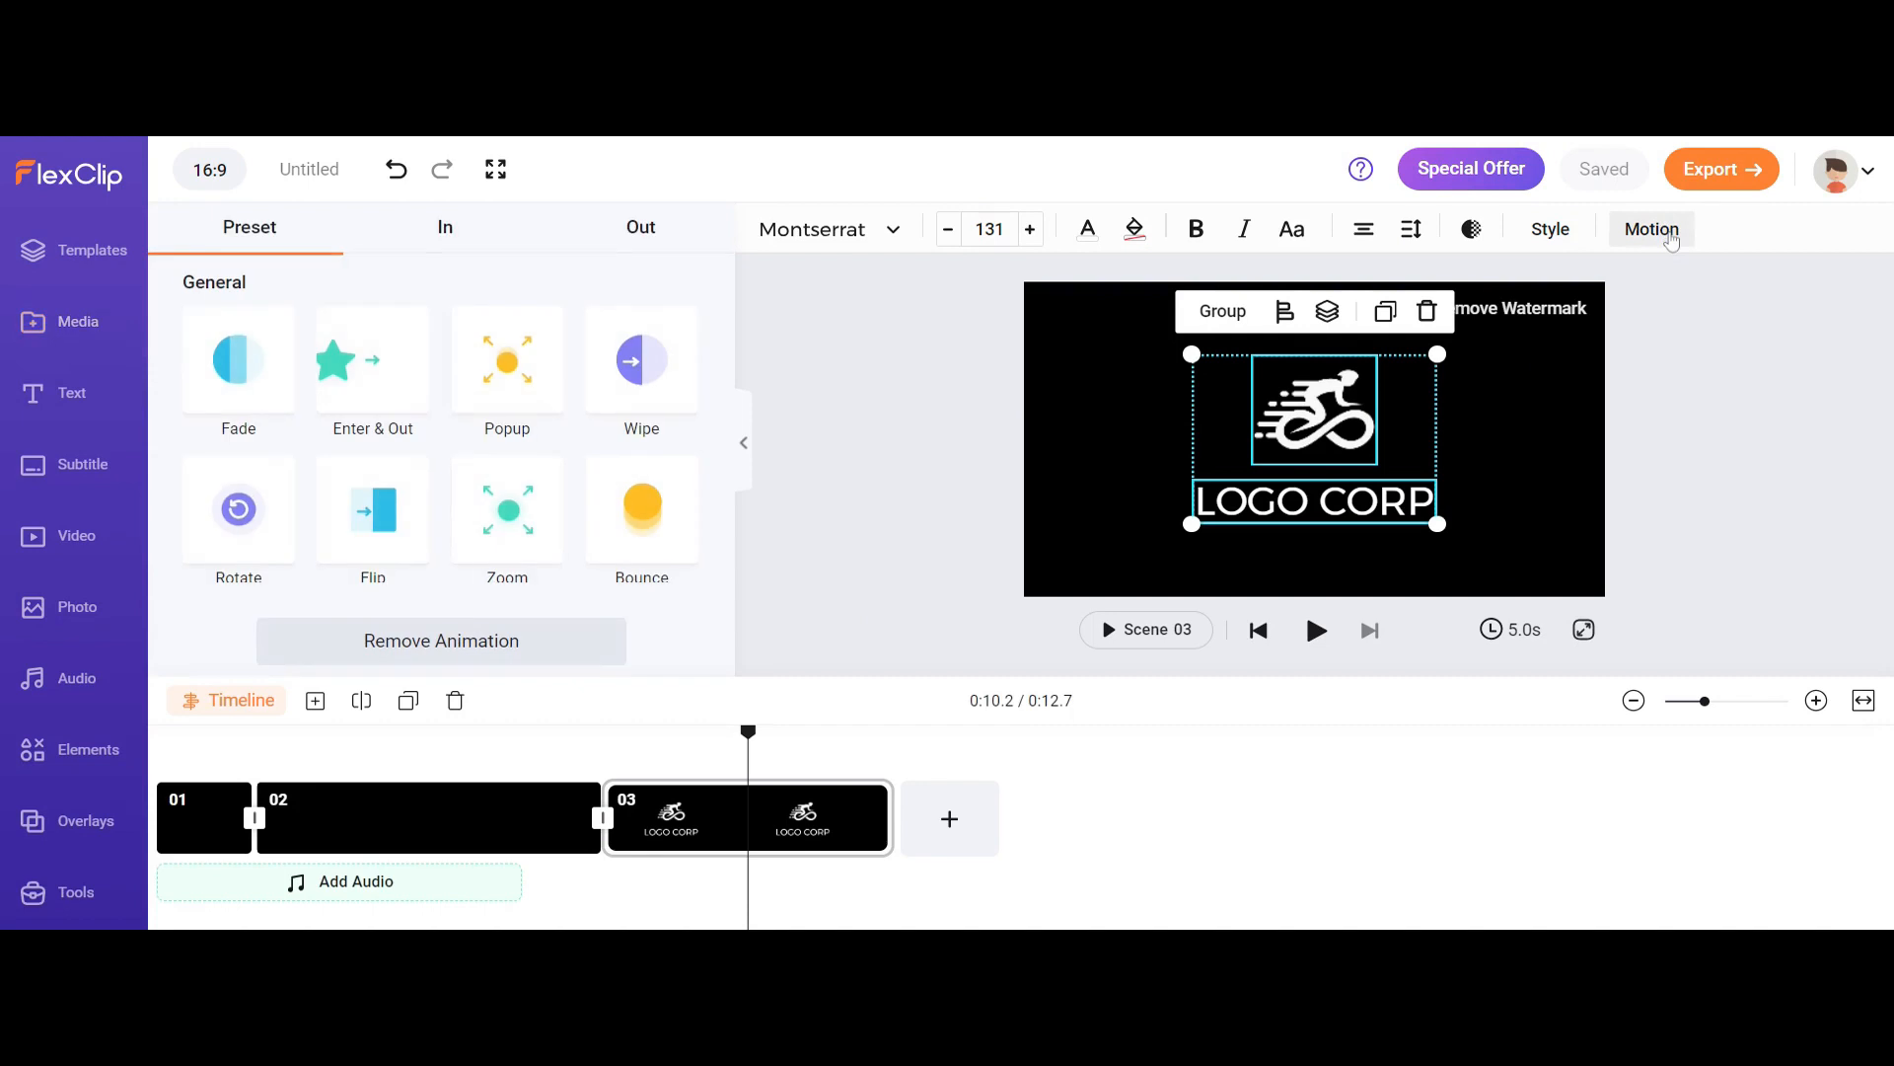
{"action": "left_click", "coordinate": [373, 373]}
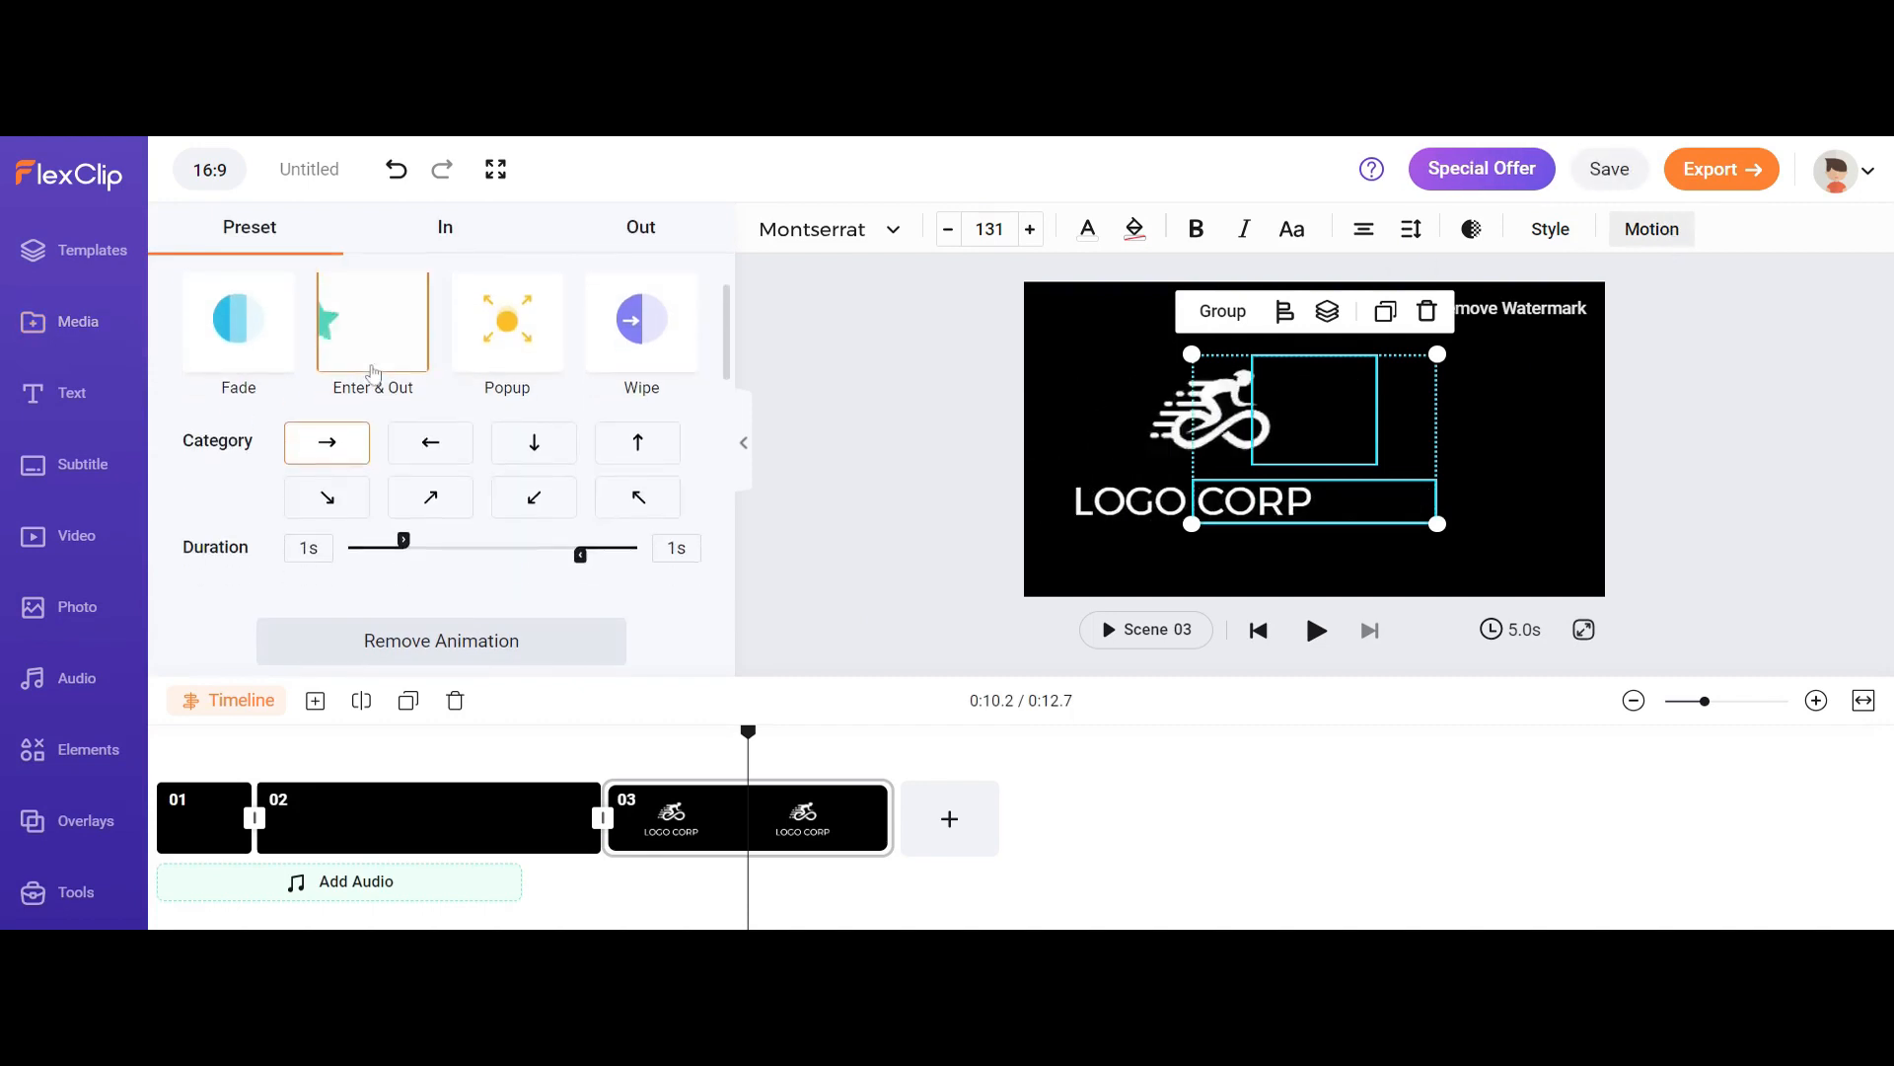
{"action": "left_click", "coordinate": [852, 486]}
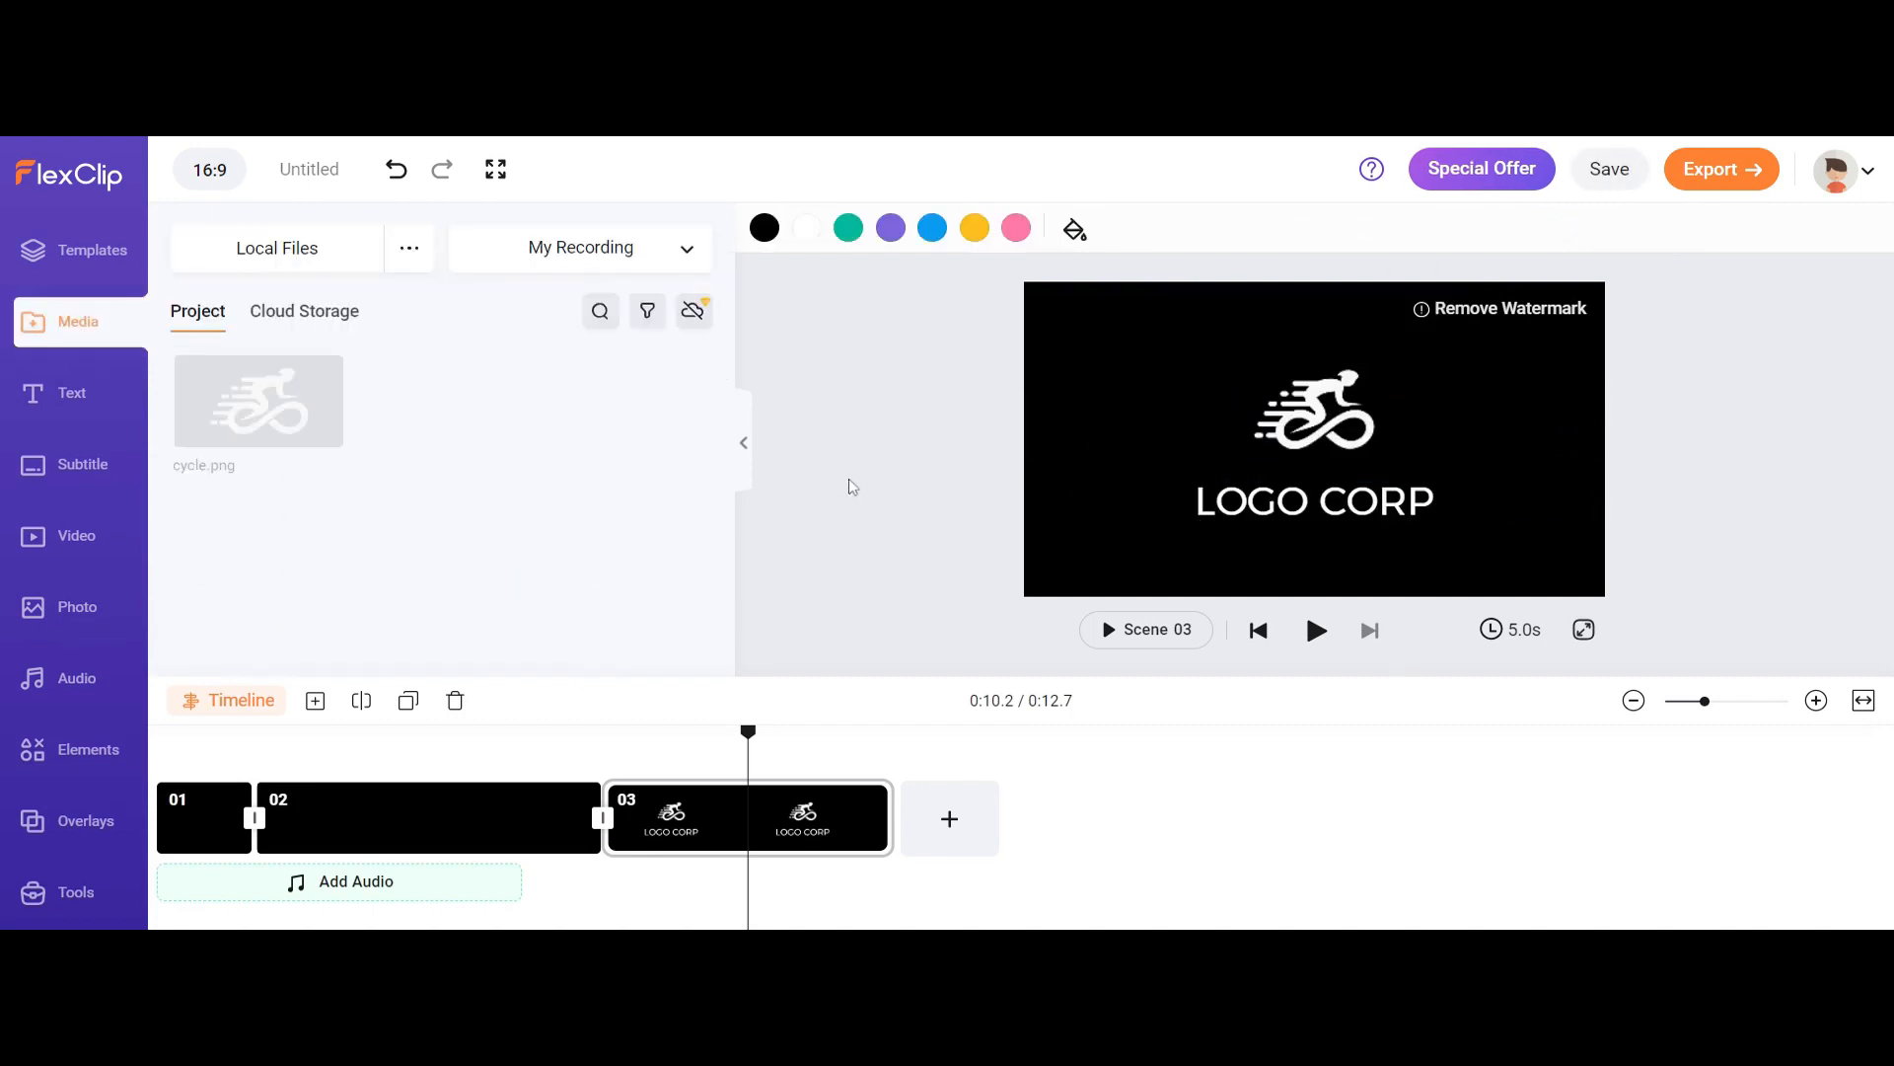
{"action": "left_click_drag", "start_coordinate": [752, 737], "coordinate": [155, 735]}
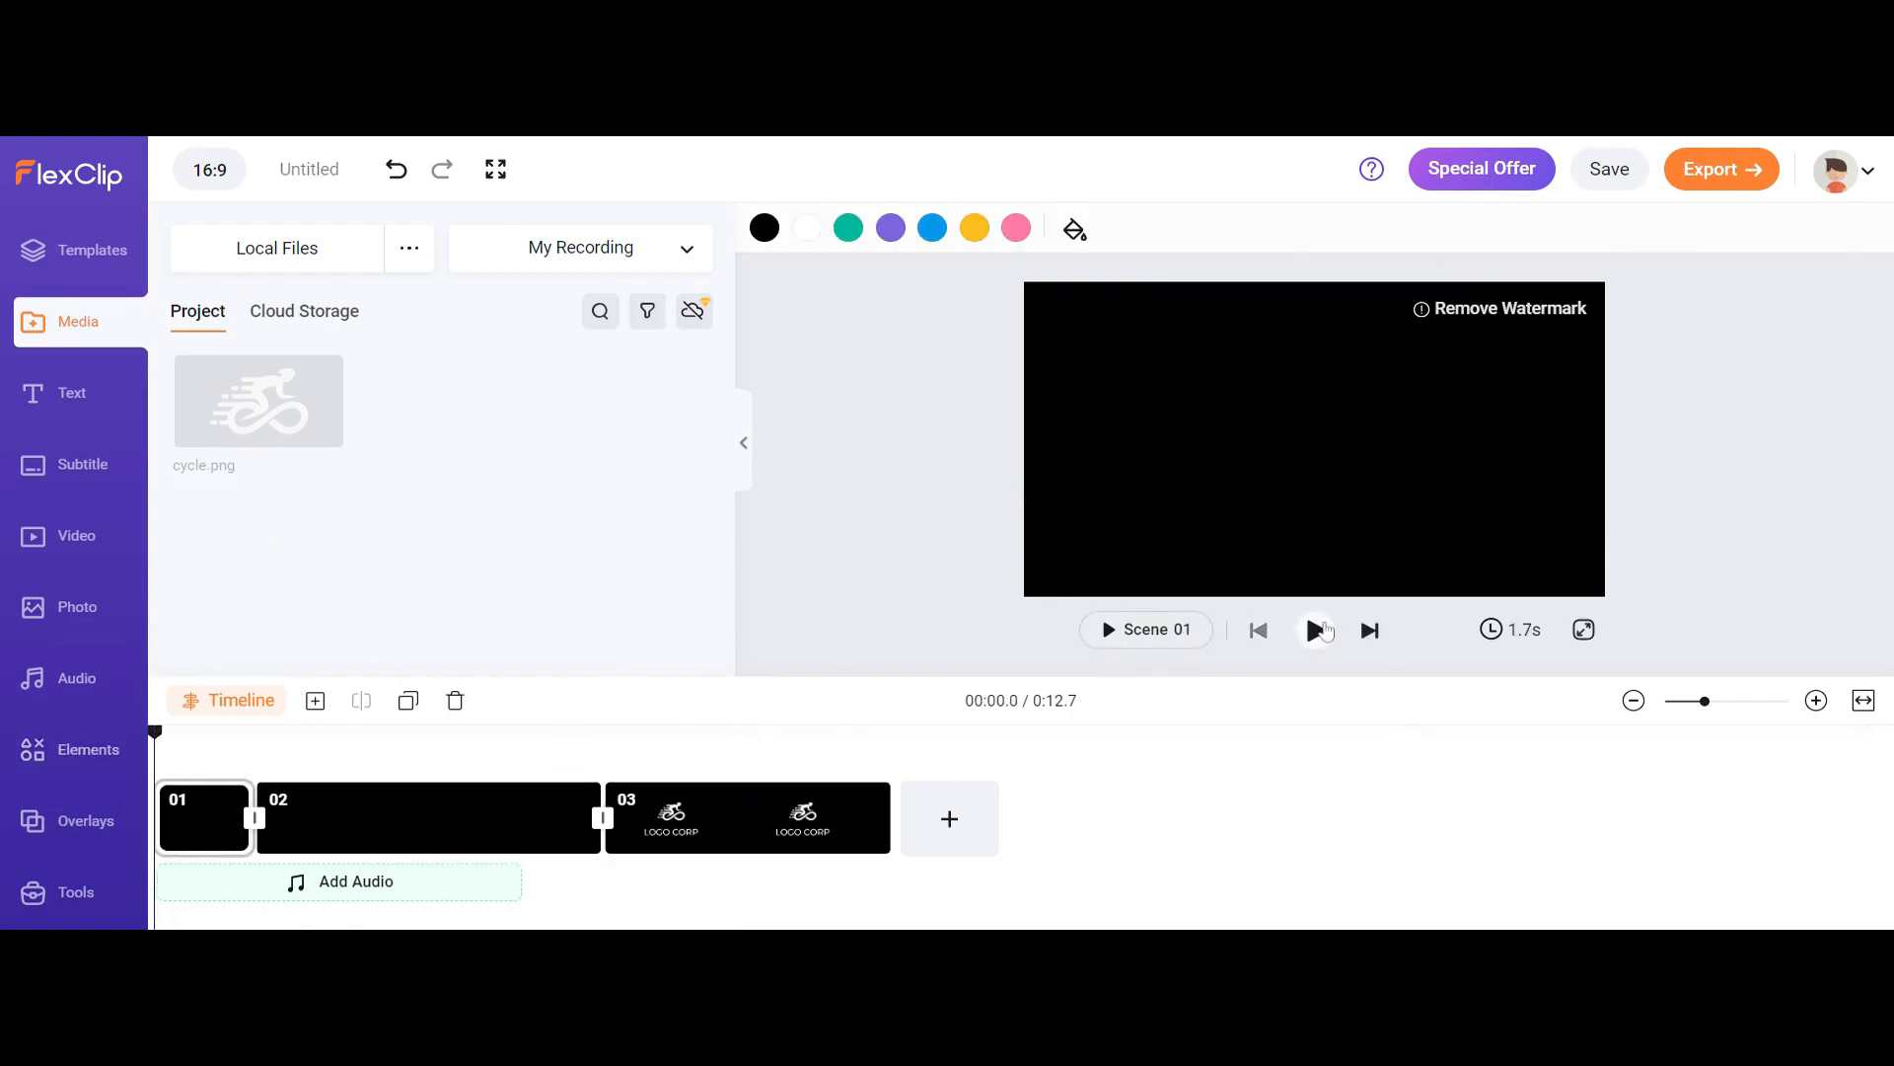
{"action": "left_click", "coordinate": [1317, 630]}
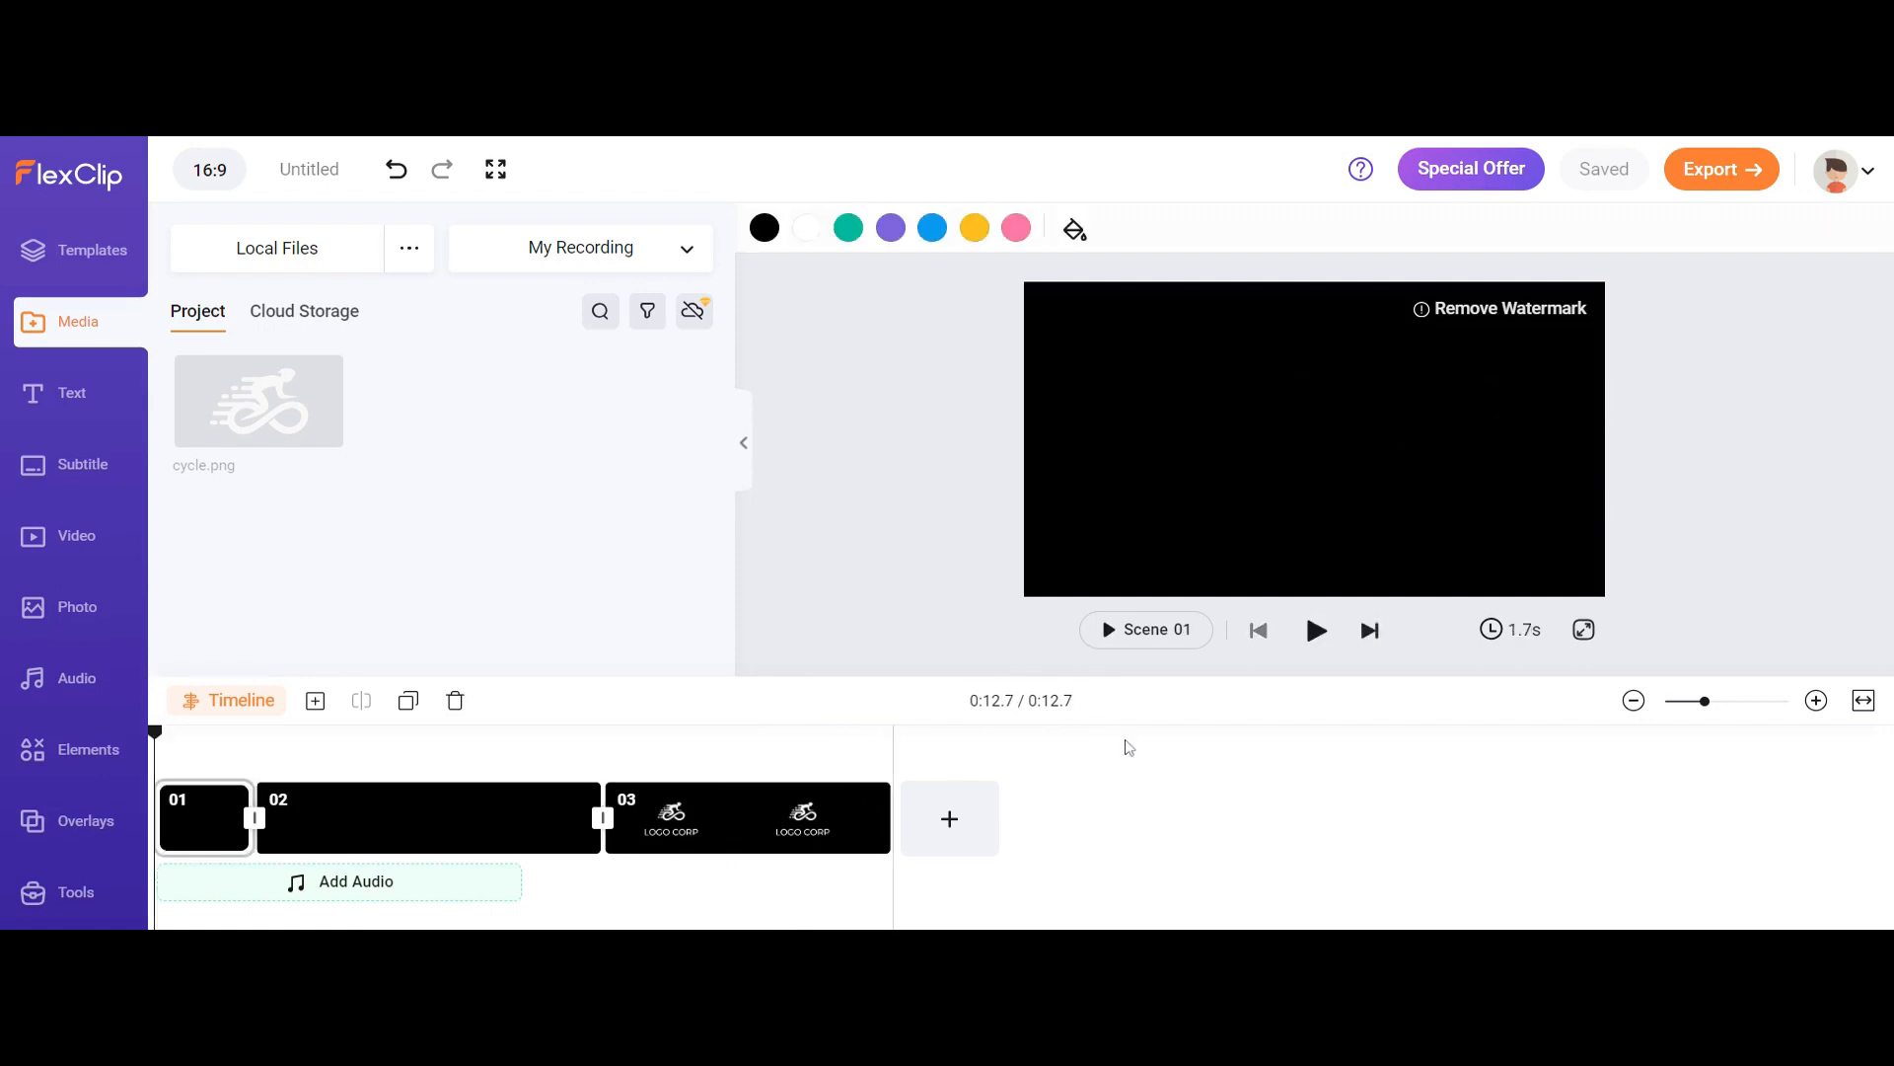
Cut the logo and title out of scene 03 and delete that scene.
{"action": "left_click", "coordinate": [706, 832]}
{"action": "left_click", "coordinate": [1315, 437]}
{"action": "left_click_drag", "start_coordinate": [1197, 367], "coordinate": [1552, 543]}
{"action": "key", "text": "Delete"}
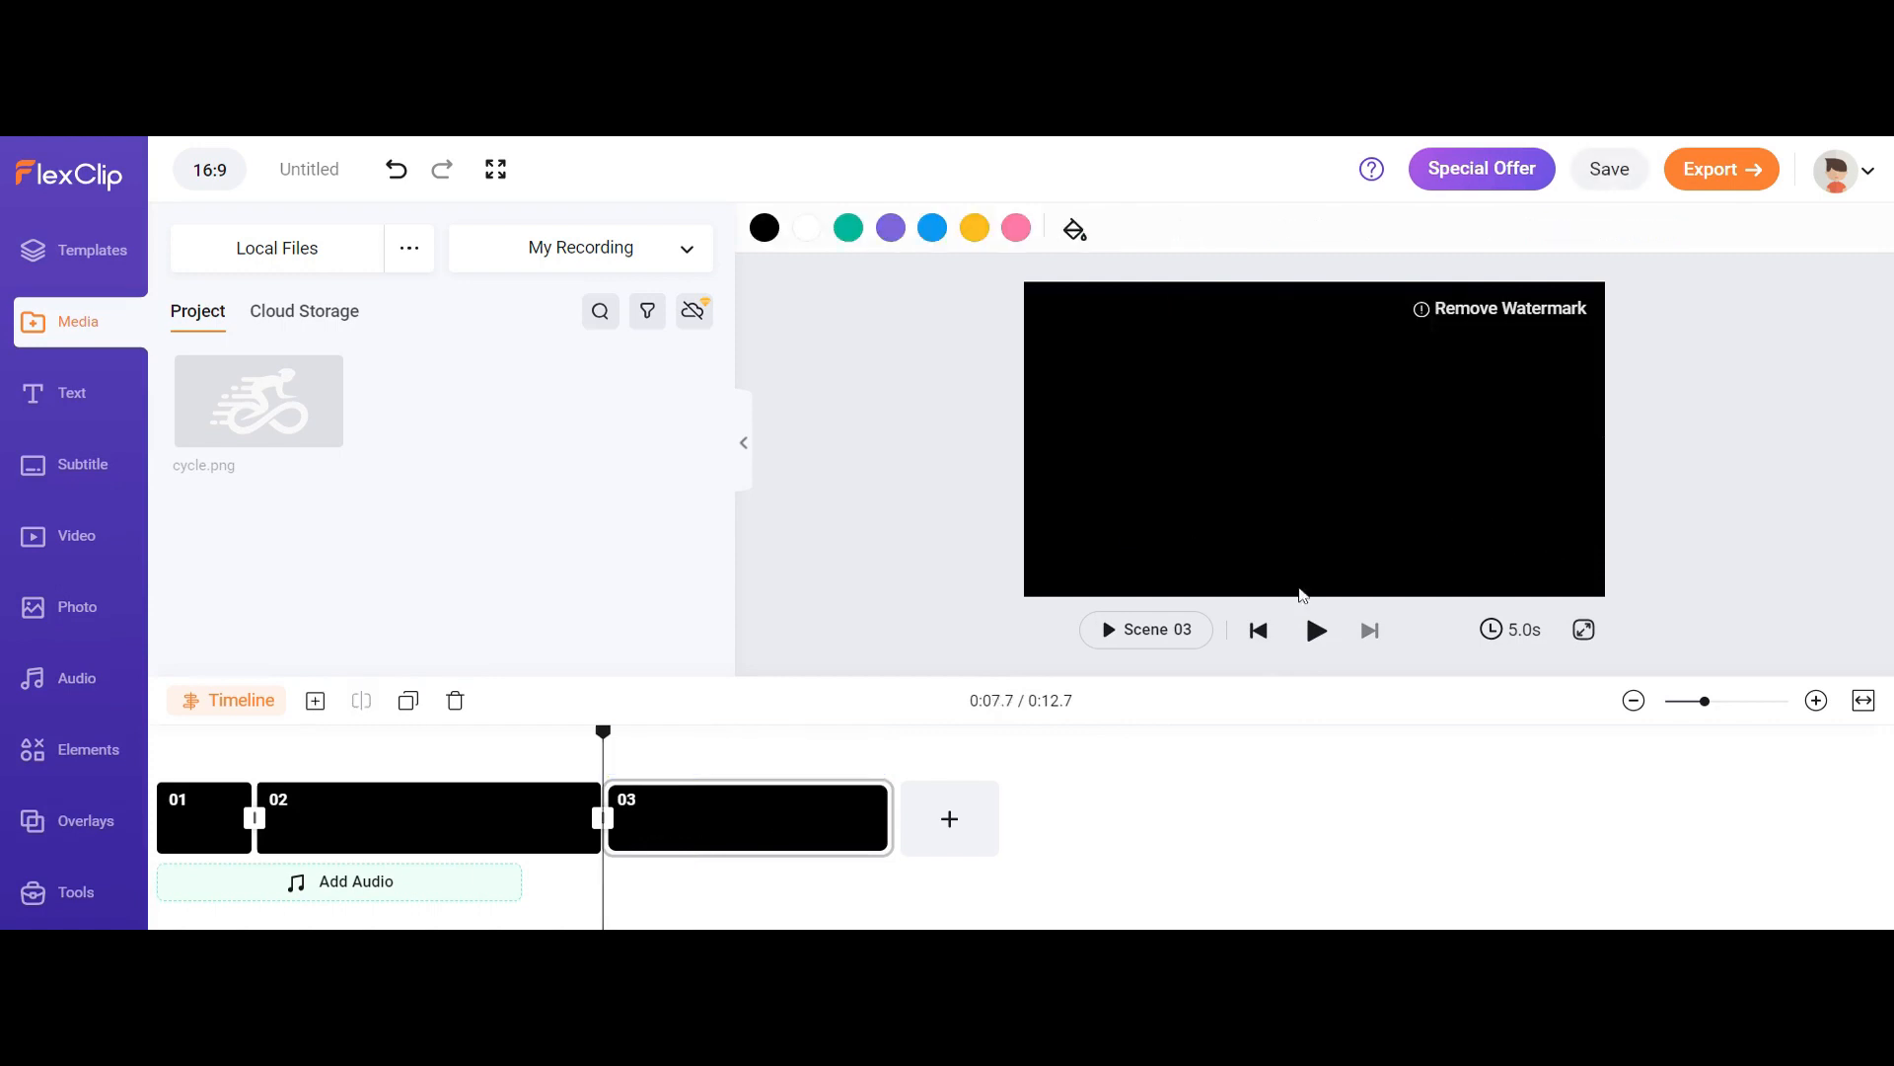
{"action": "left_click", "coordinate": [507, 828]}
{"action": "left_click", "coordinate": [709, 818]}
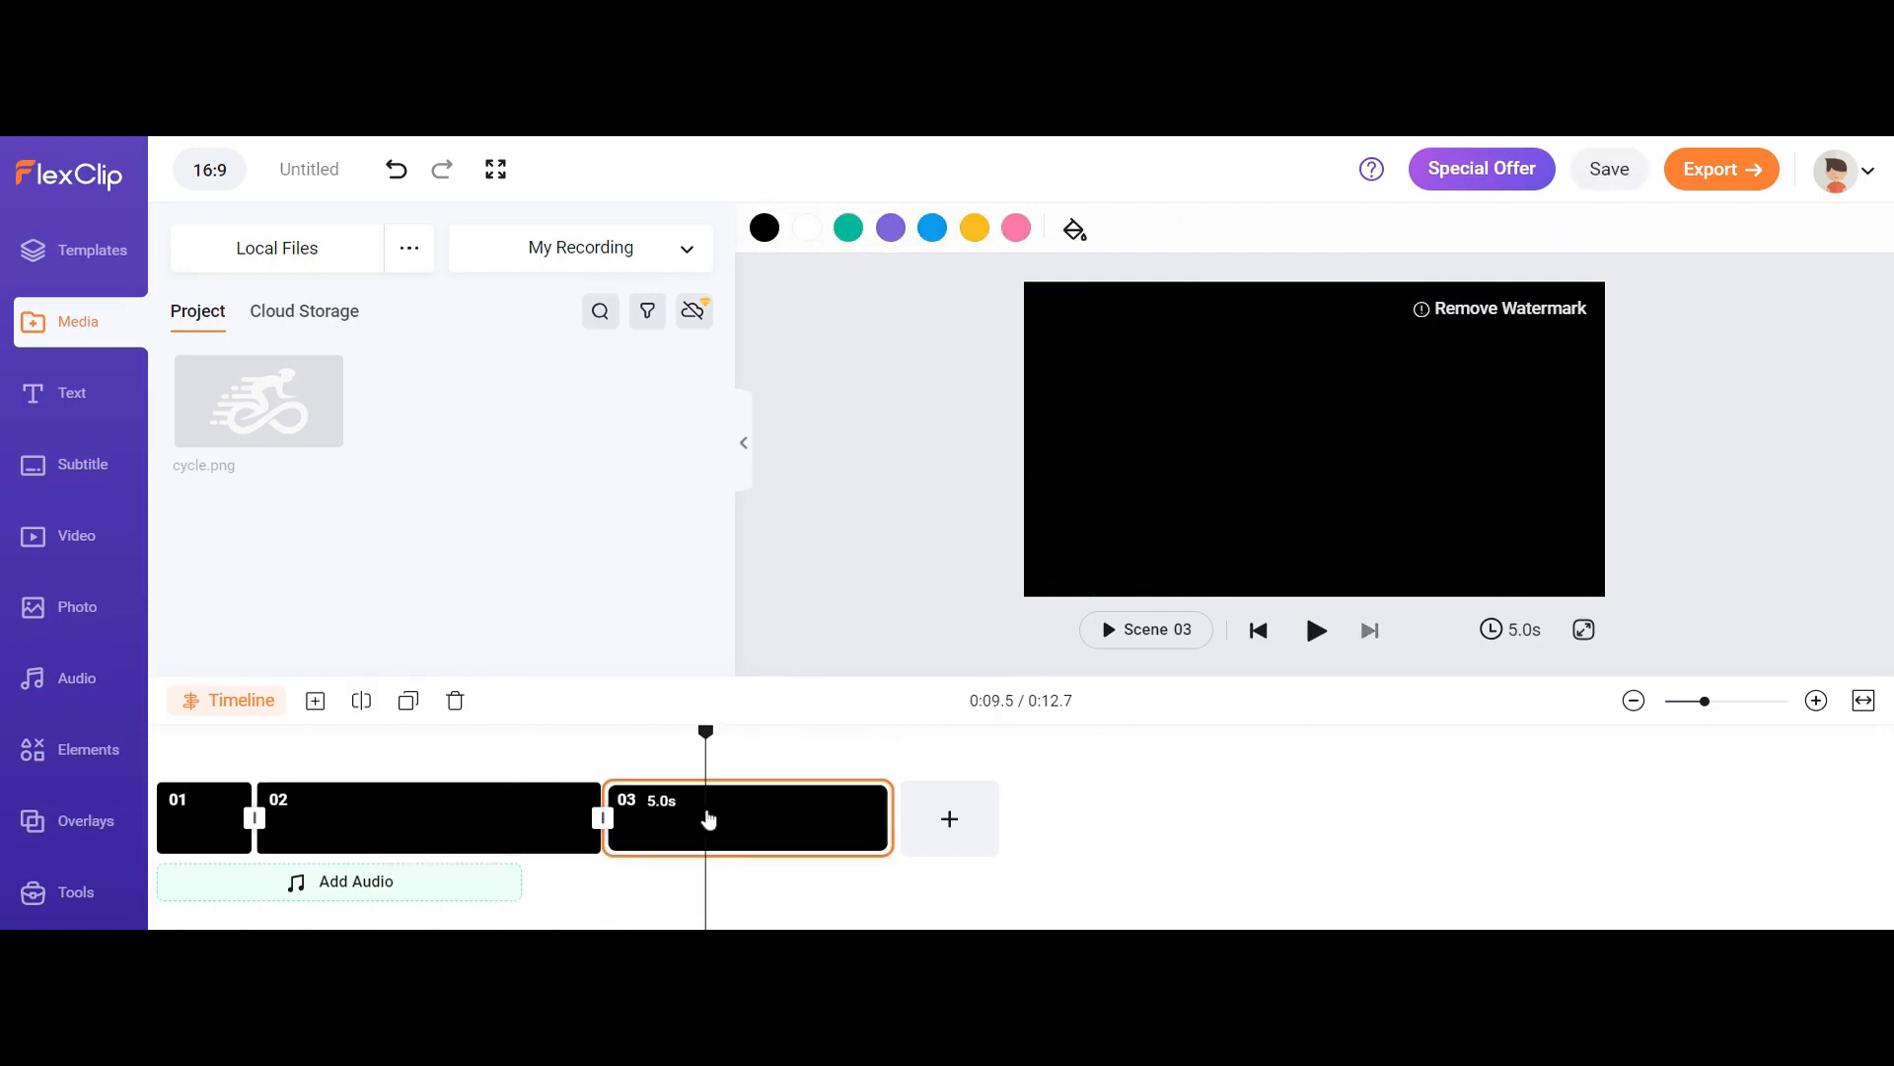
{"action": "key", "text": "Delete"}
Paste the cycle logo and LOGO CORP title back onto the blue animated background of scene 02.
{"action": "left_click", "coordinate": [467, 846]}
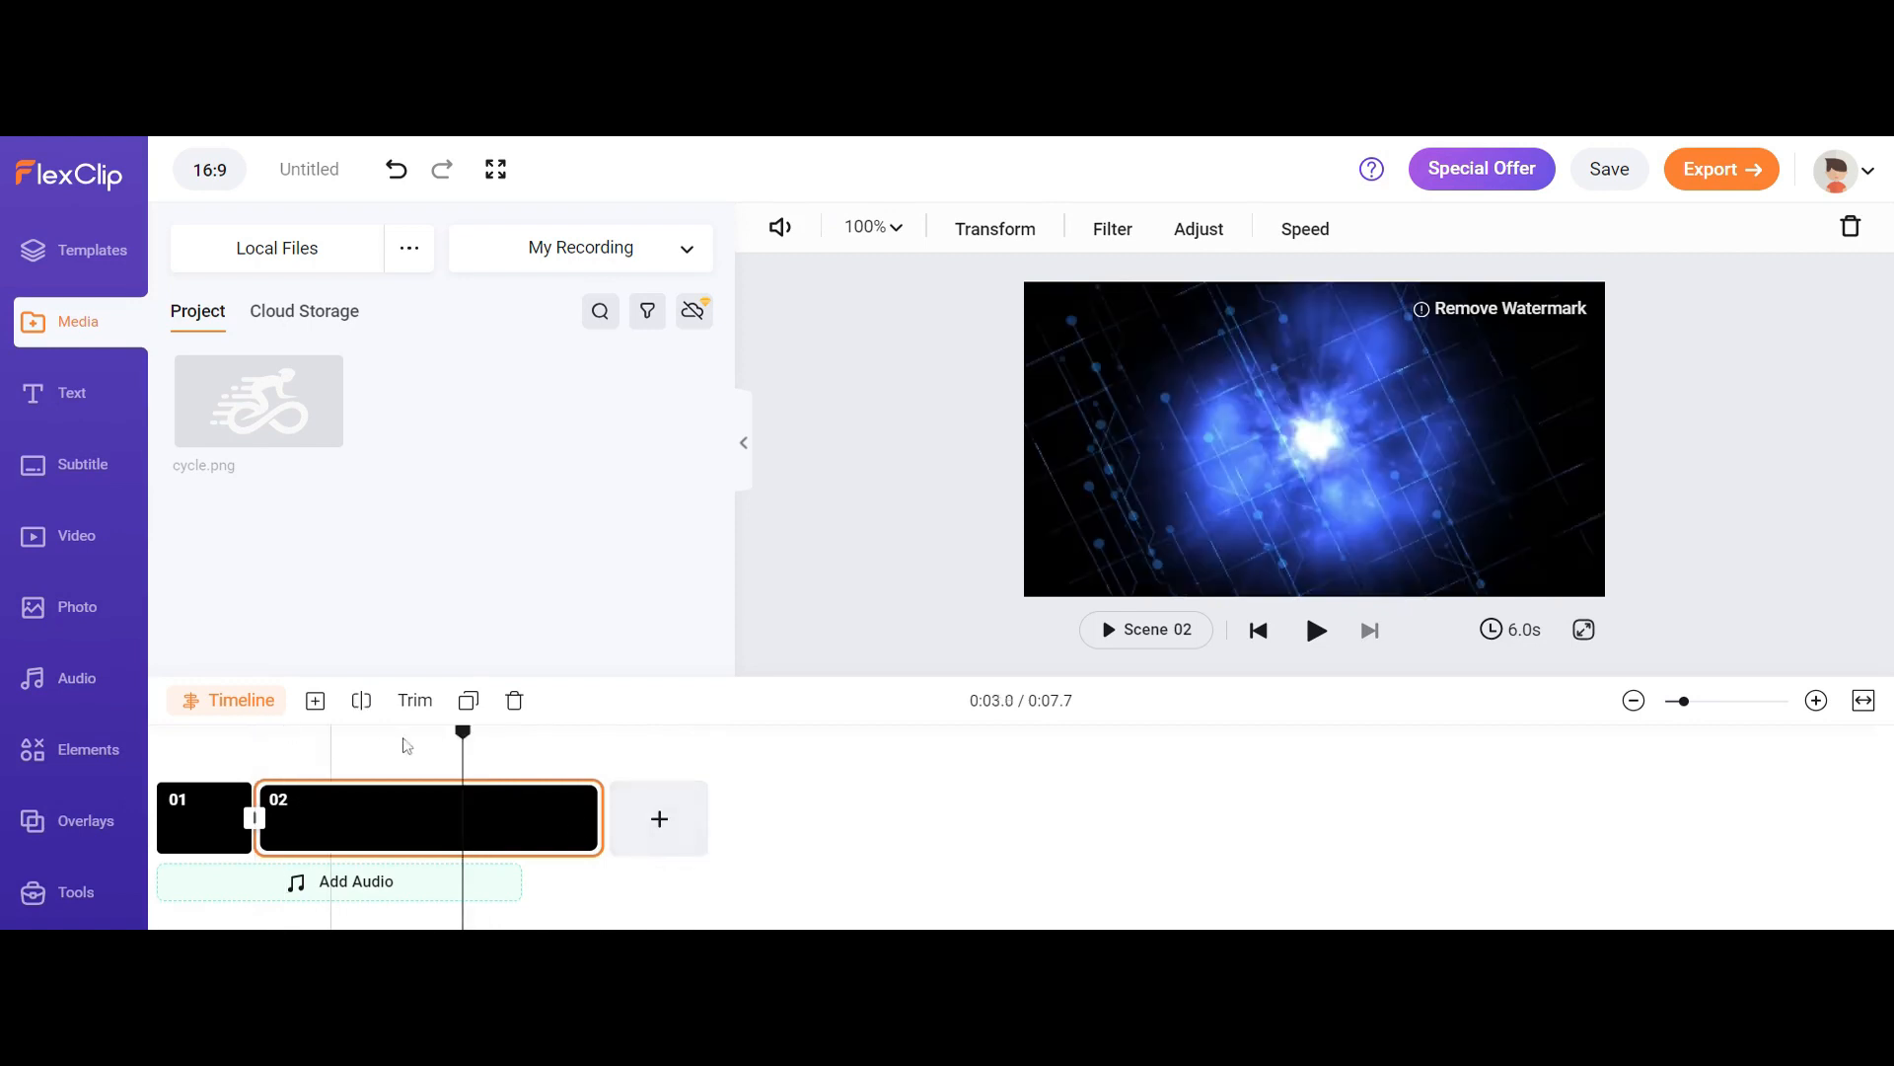
{"action": "left_click_drag", "start_coordinate": [463, 732], "coordinate": [376, 735]}
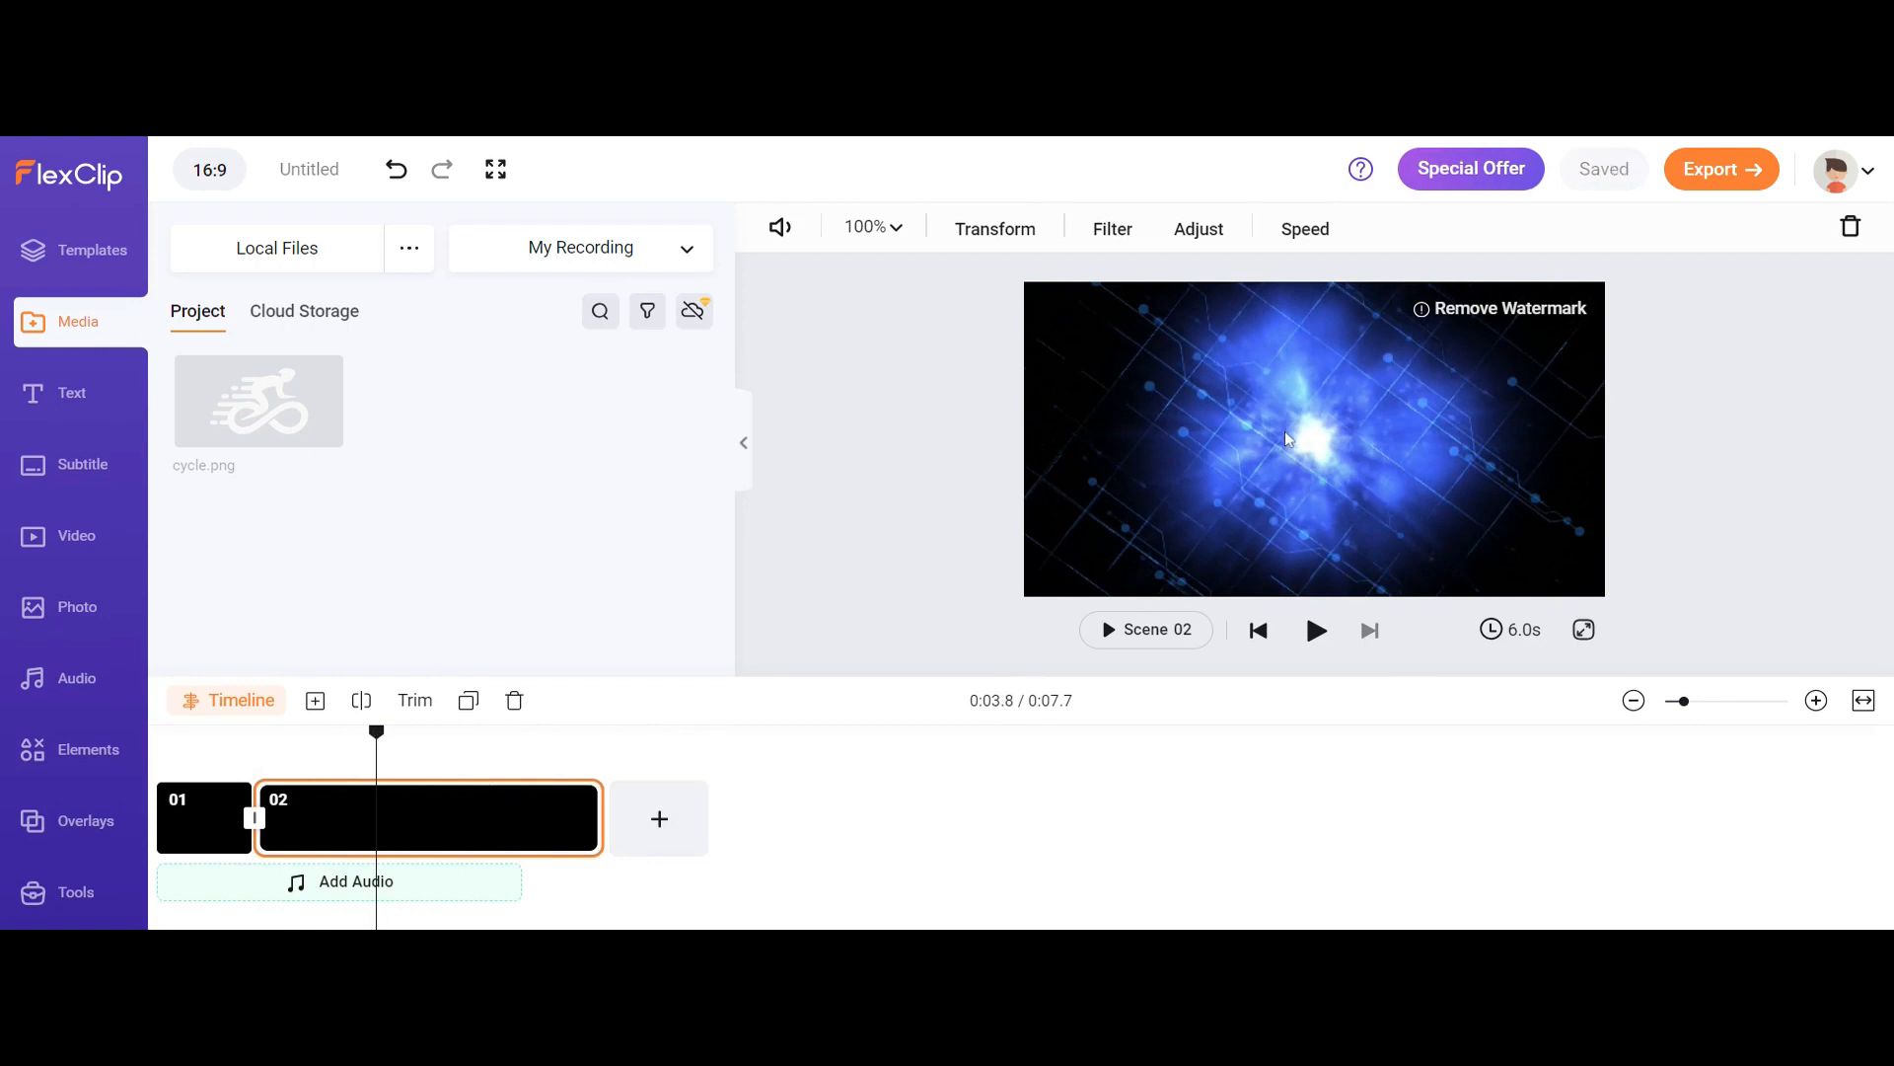
{"action": "key", "text": "ctrl+v"}
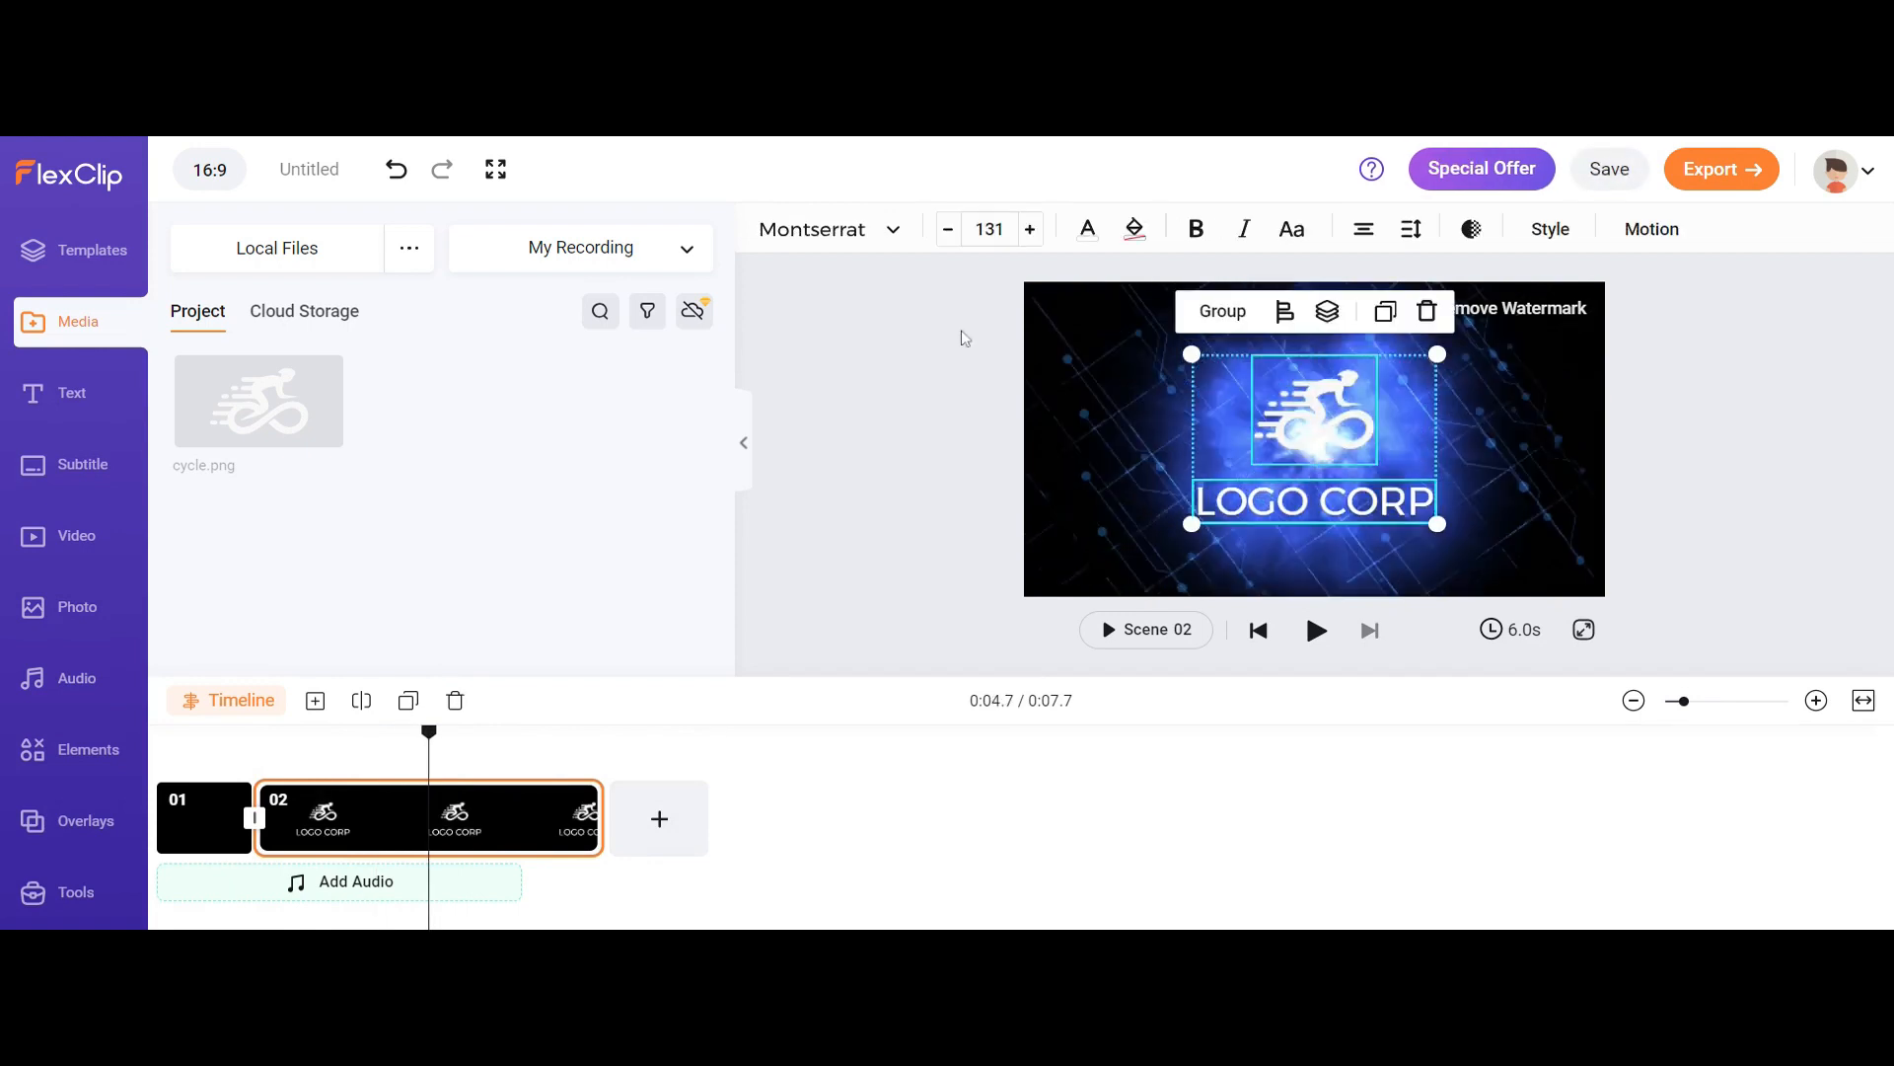
Apply the Enter & Out motion preset to the logo and title in scene 02 and preview the video from the start.
{"action": "left_click", "coordinate": [1642, 244]}
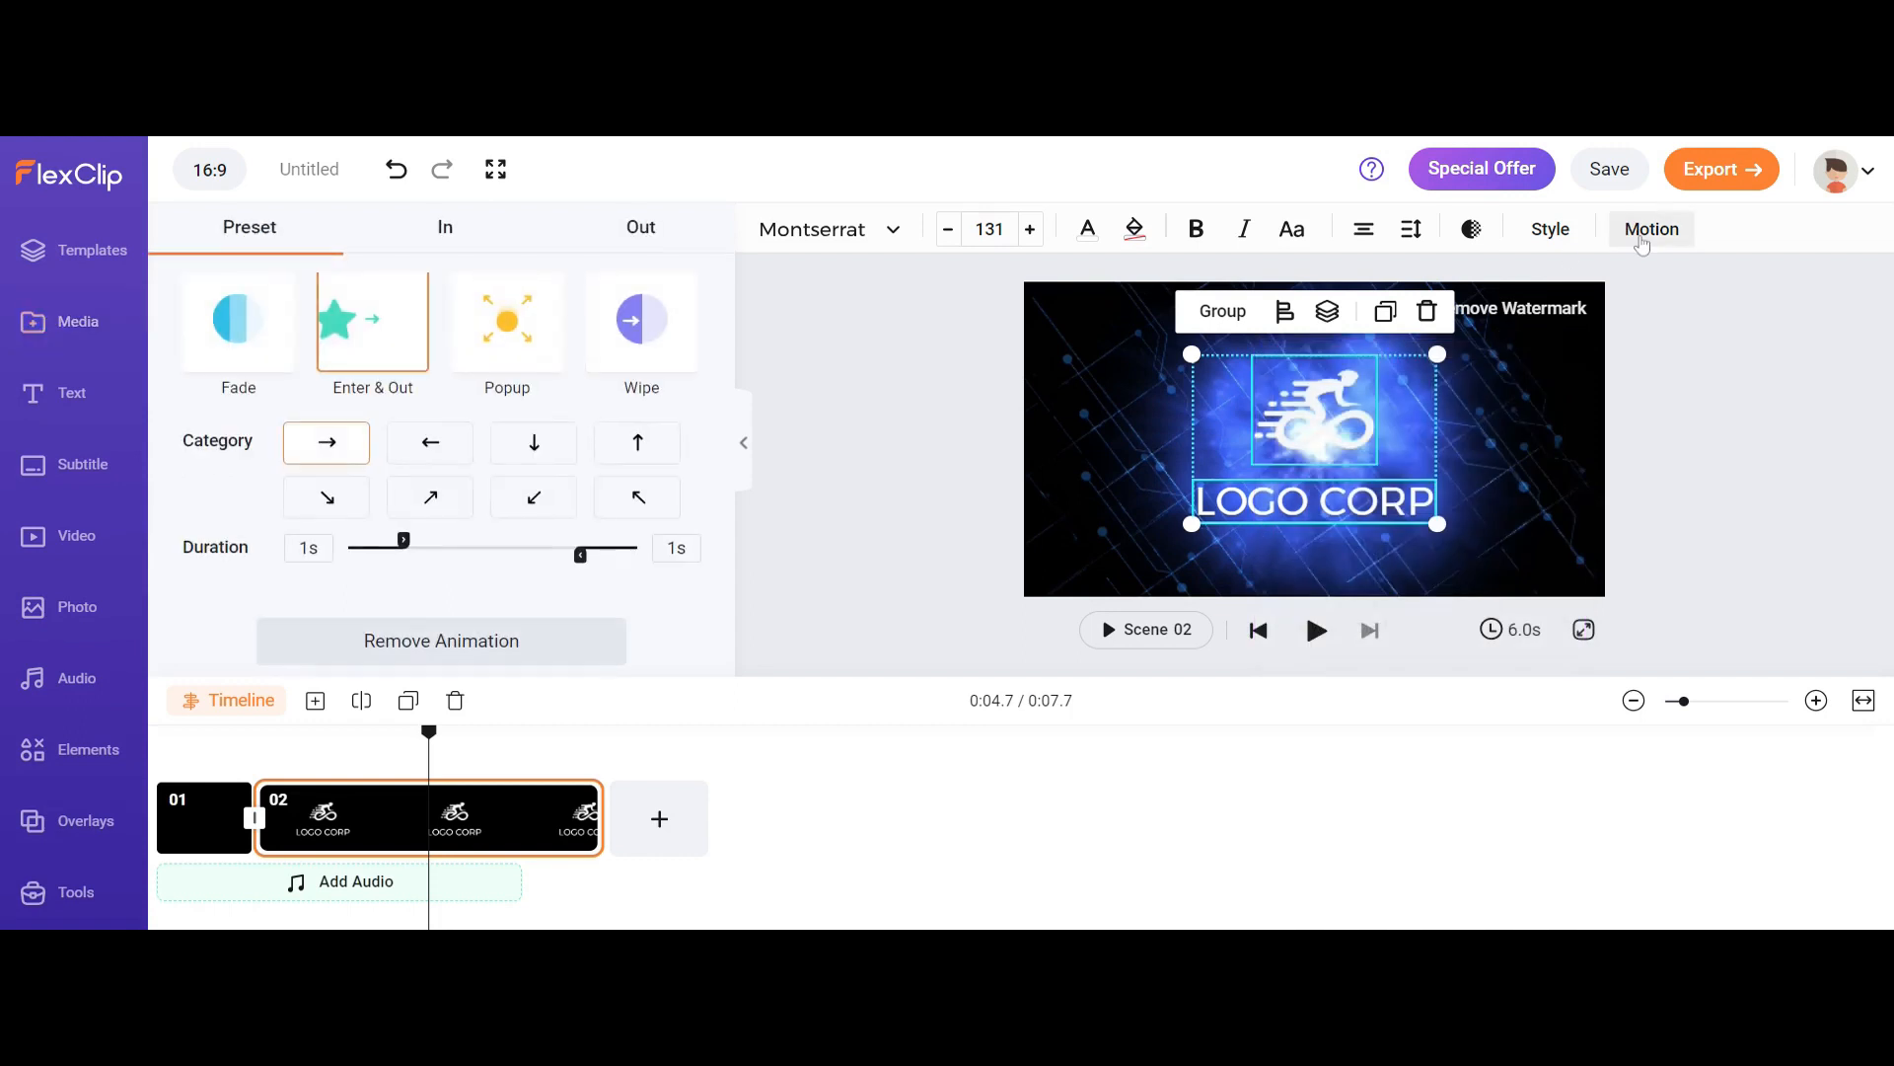
{"action": "left_click", "coordinate": [394, 358]}
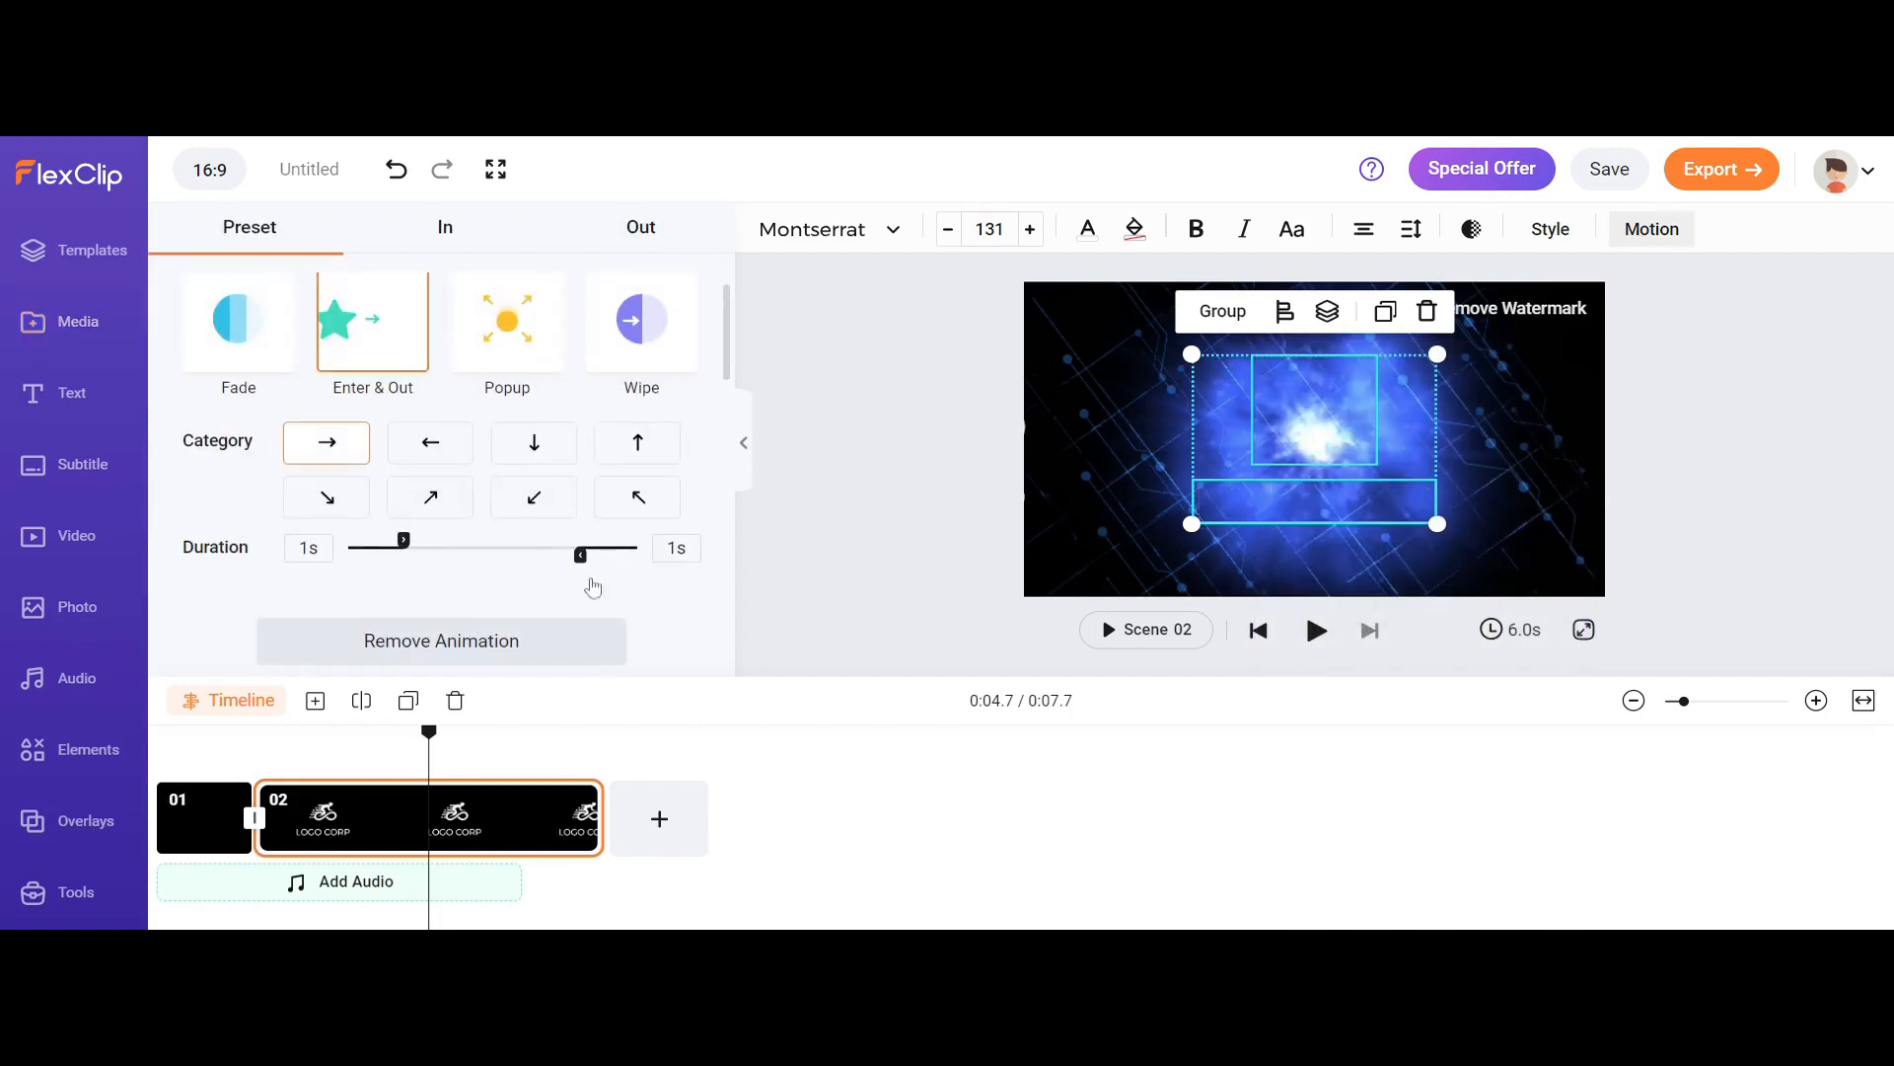
{"action": "left_click", "coordinate": [810, 759]}
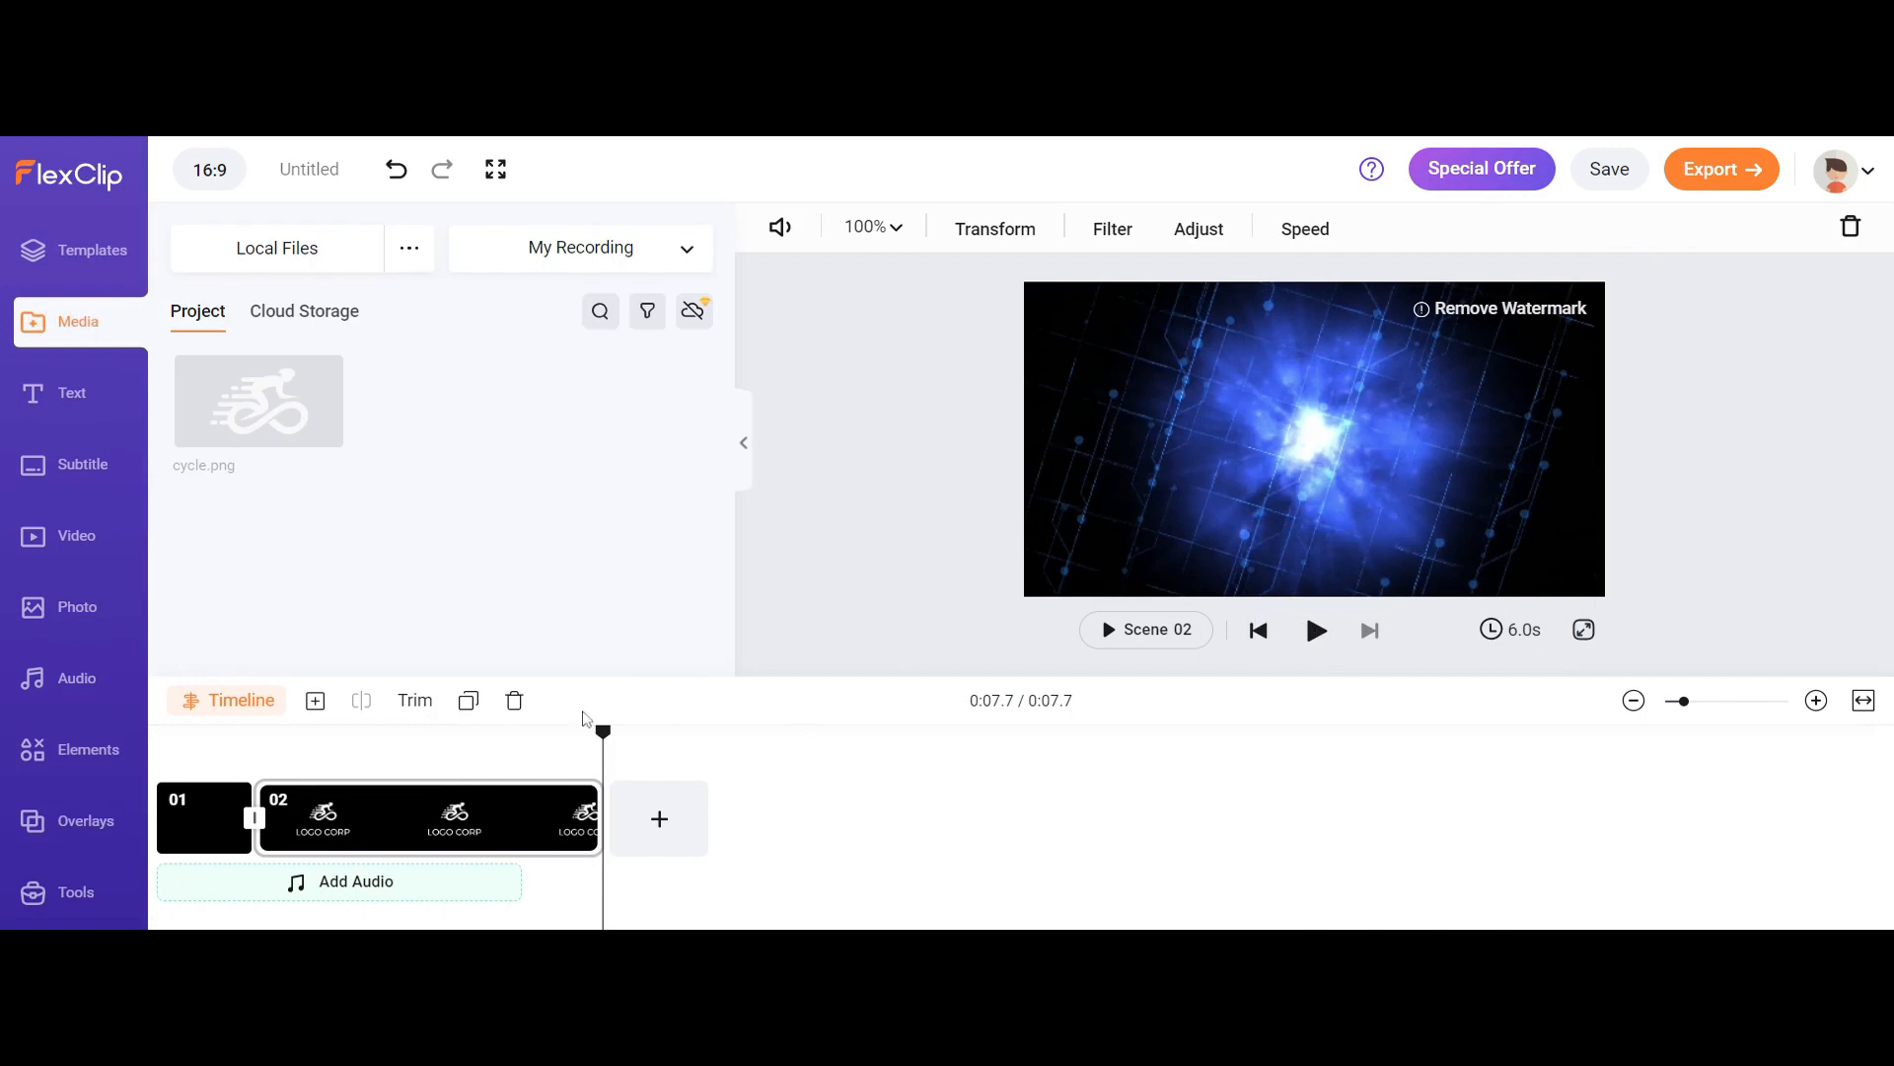
{"action": "left_click_drag", "start_coordinate": [609, 738], "coordinate": [117, 754]}
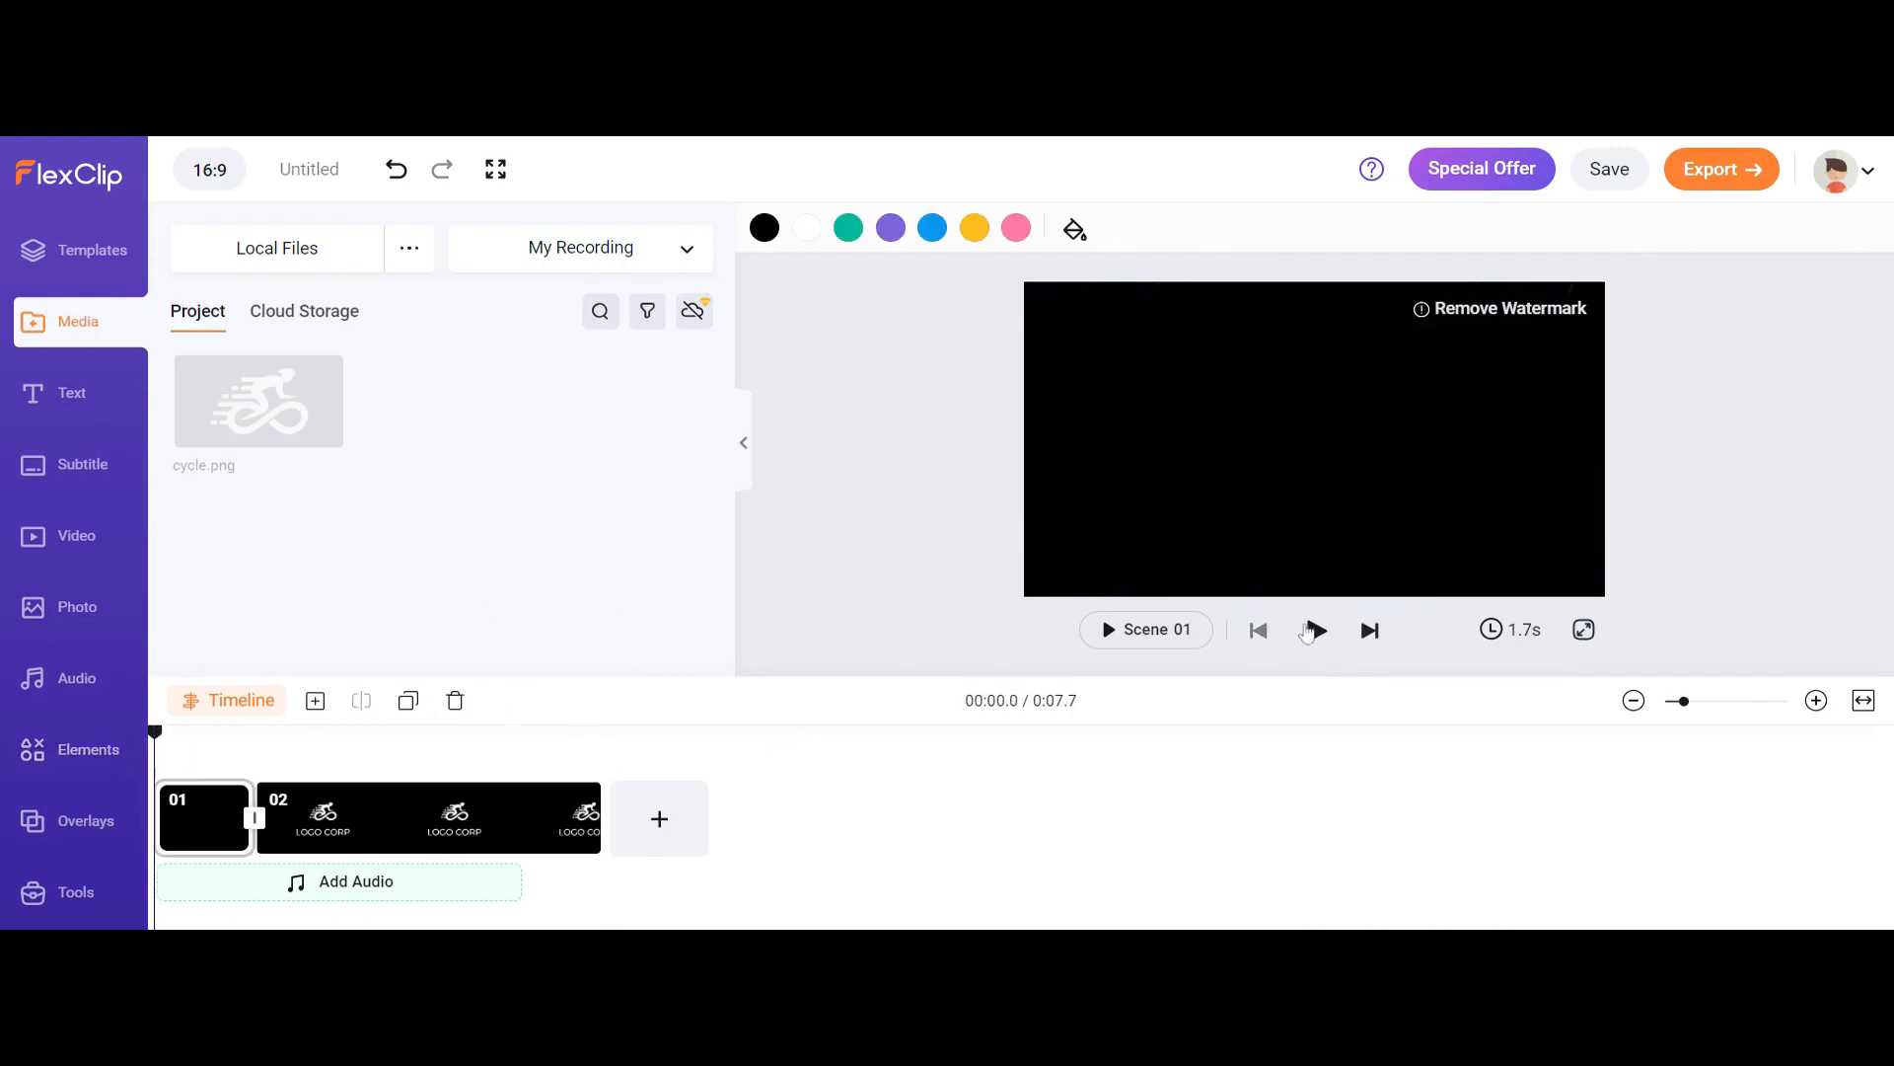
{"action": "left_click", "coordinate": [1315, 630]}
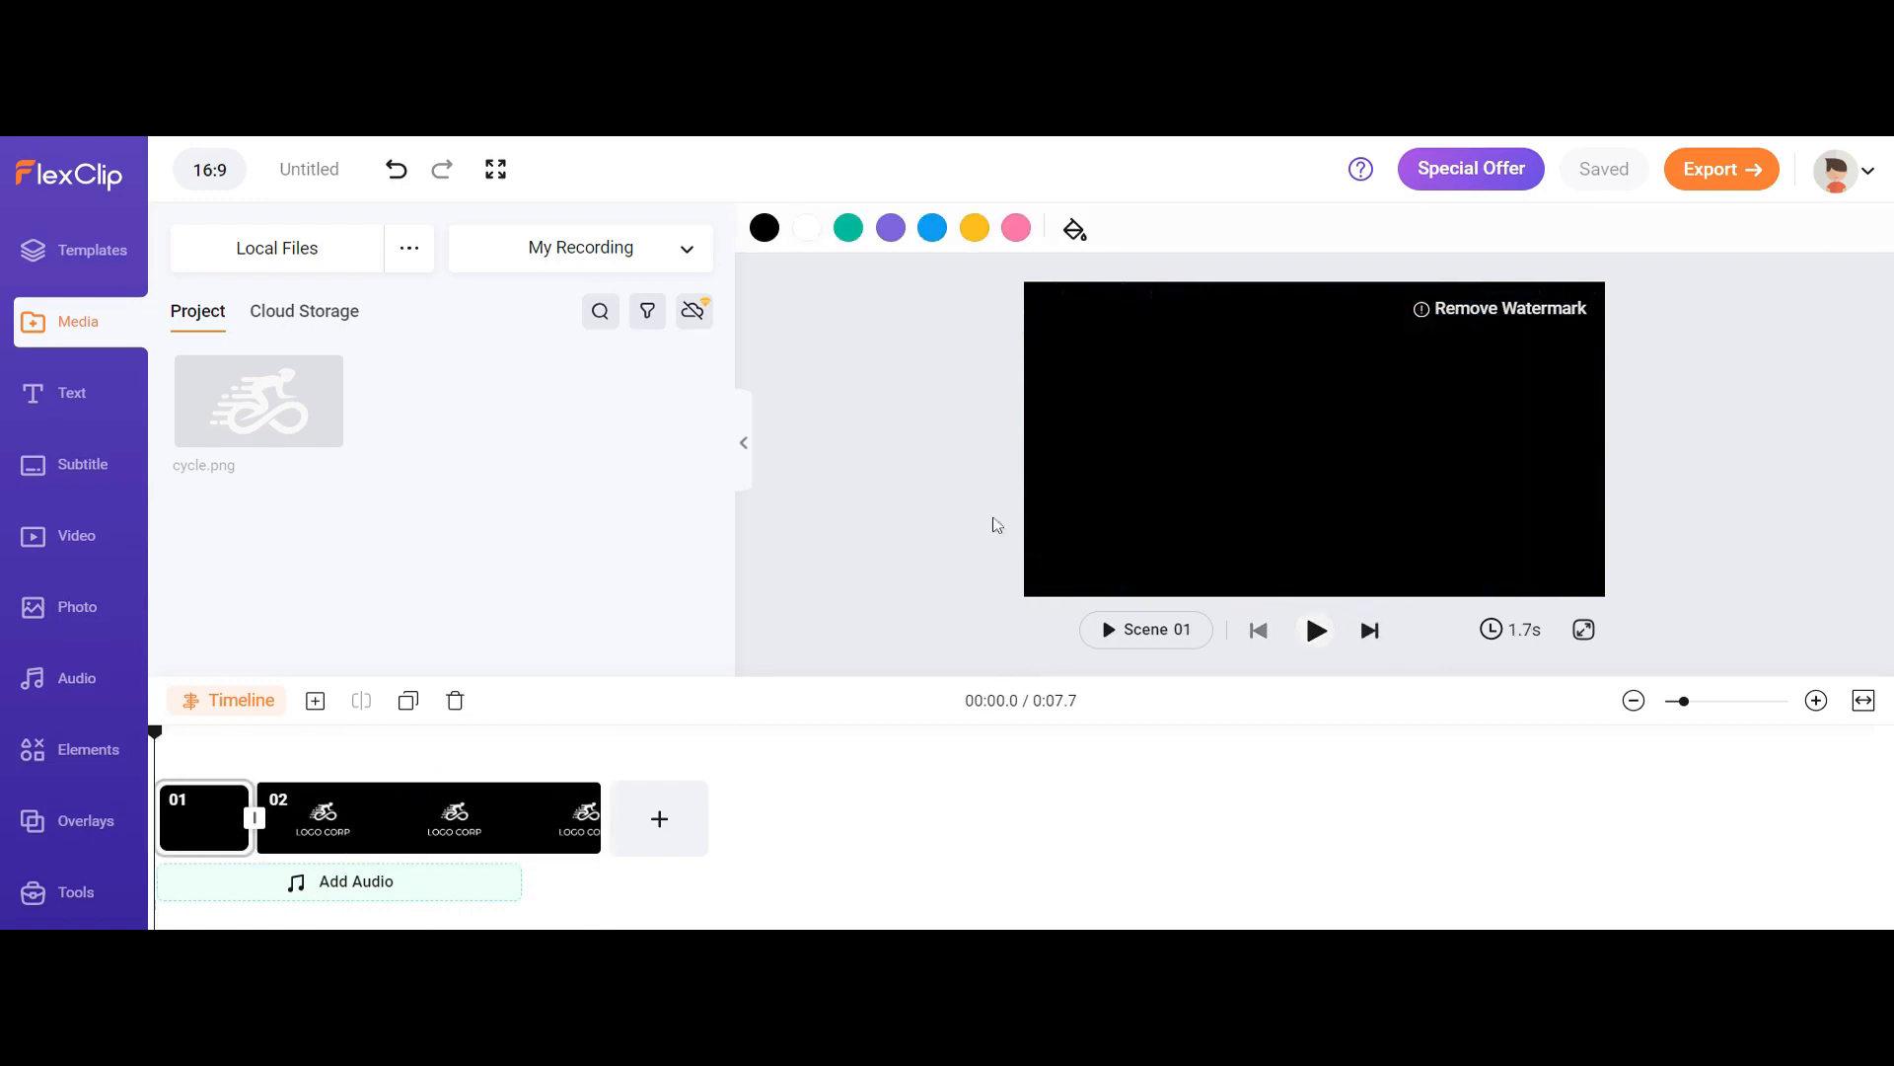
Review the export format options for video, GIF and audio, then close them without exporting.
{"action": "left_click", "coordinate": [1705, 171]}
{"action": "left_click", "coordinate": [1705, 171]}
{"action": "left_click", "coordinate": [1705, 171]}
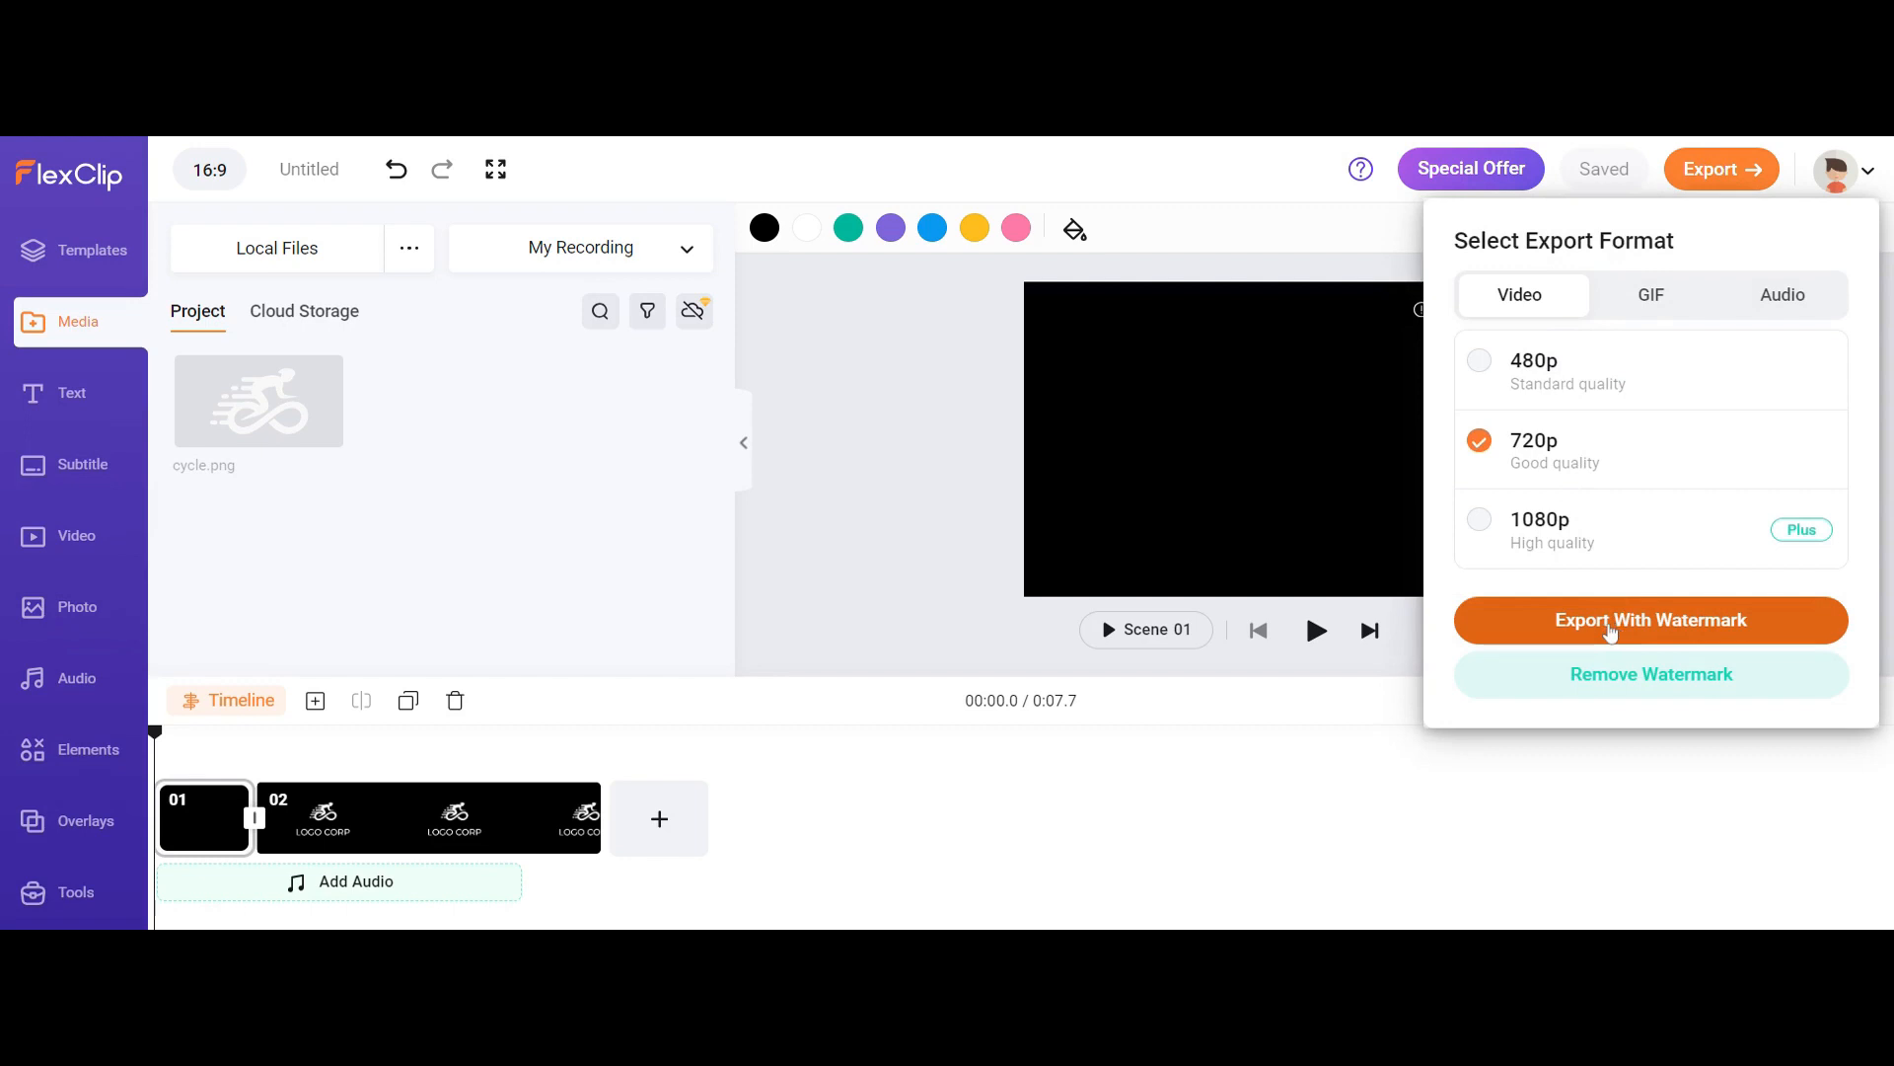
{"action": "left_click", "coordinate": [1298, 255]}
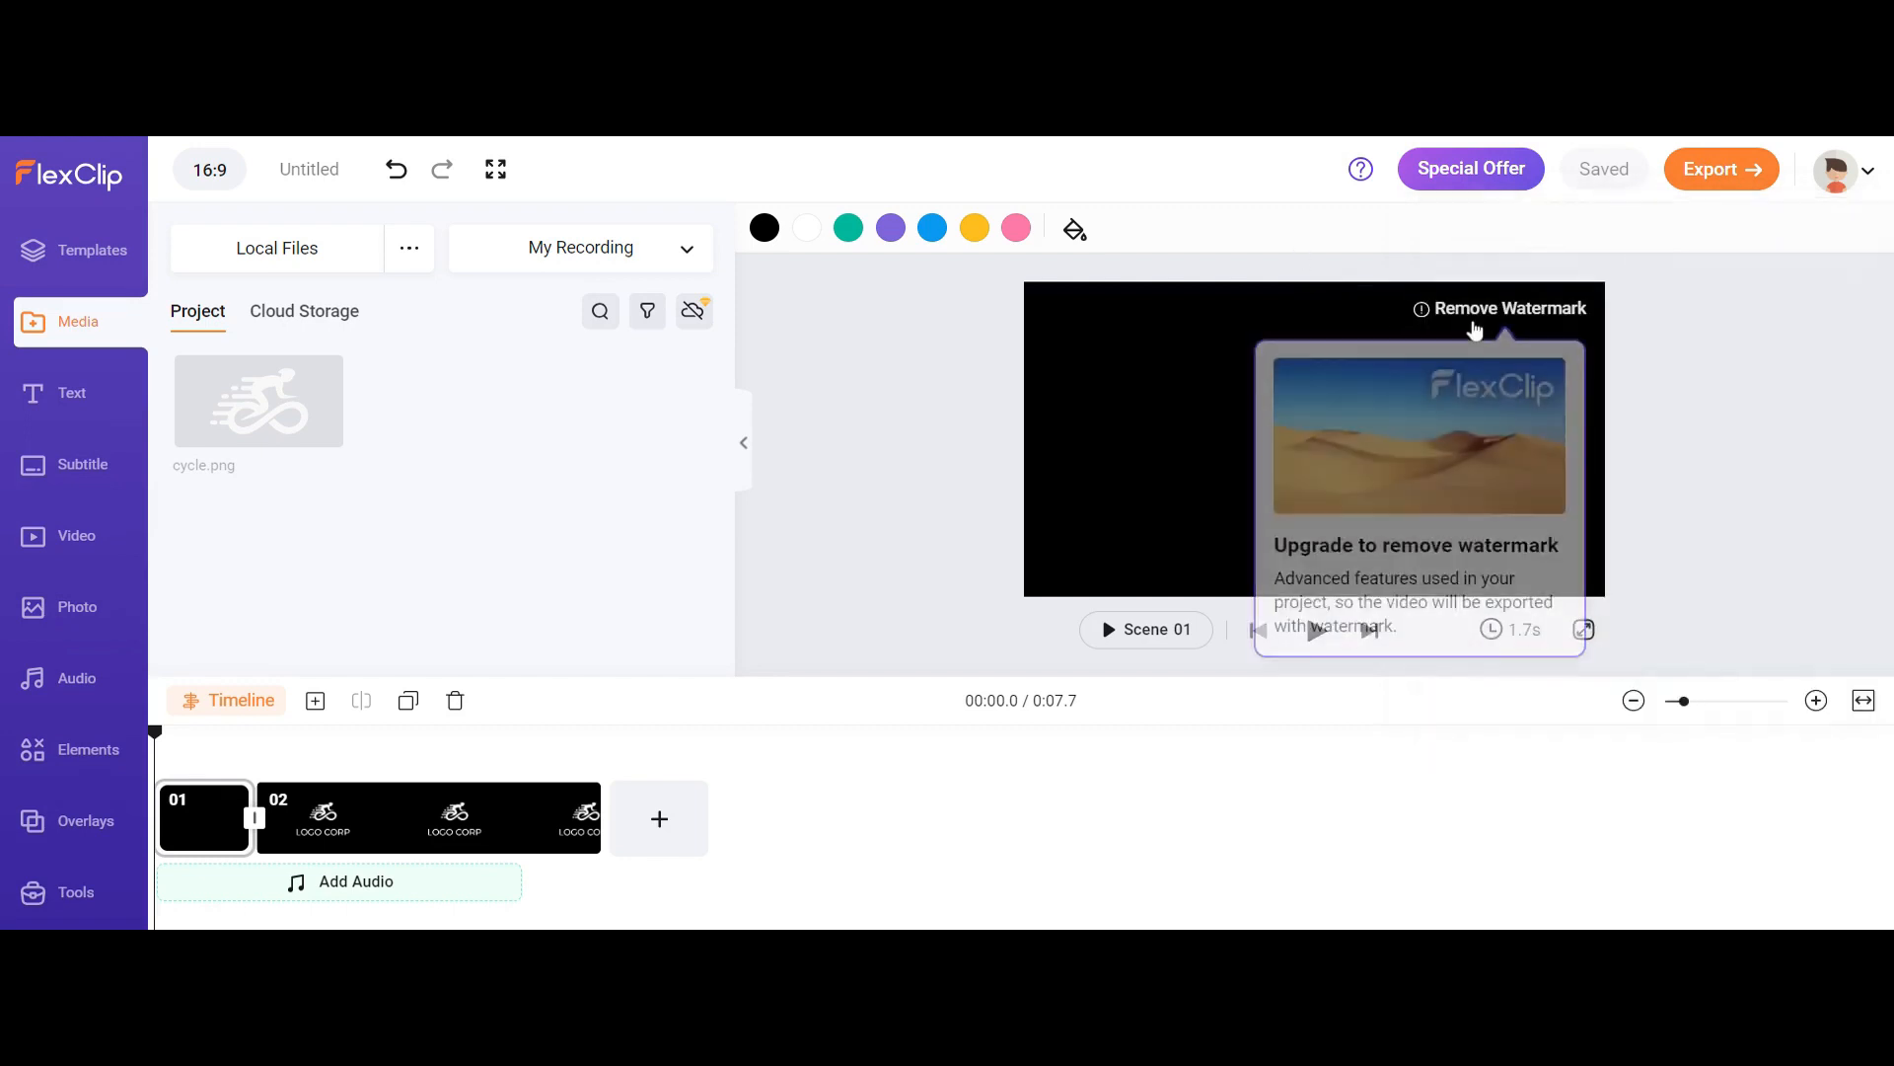
{"action": "left_click", "coordinate": [1728, 173]}
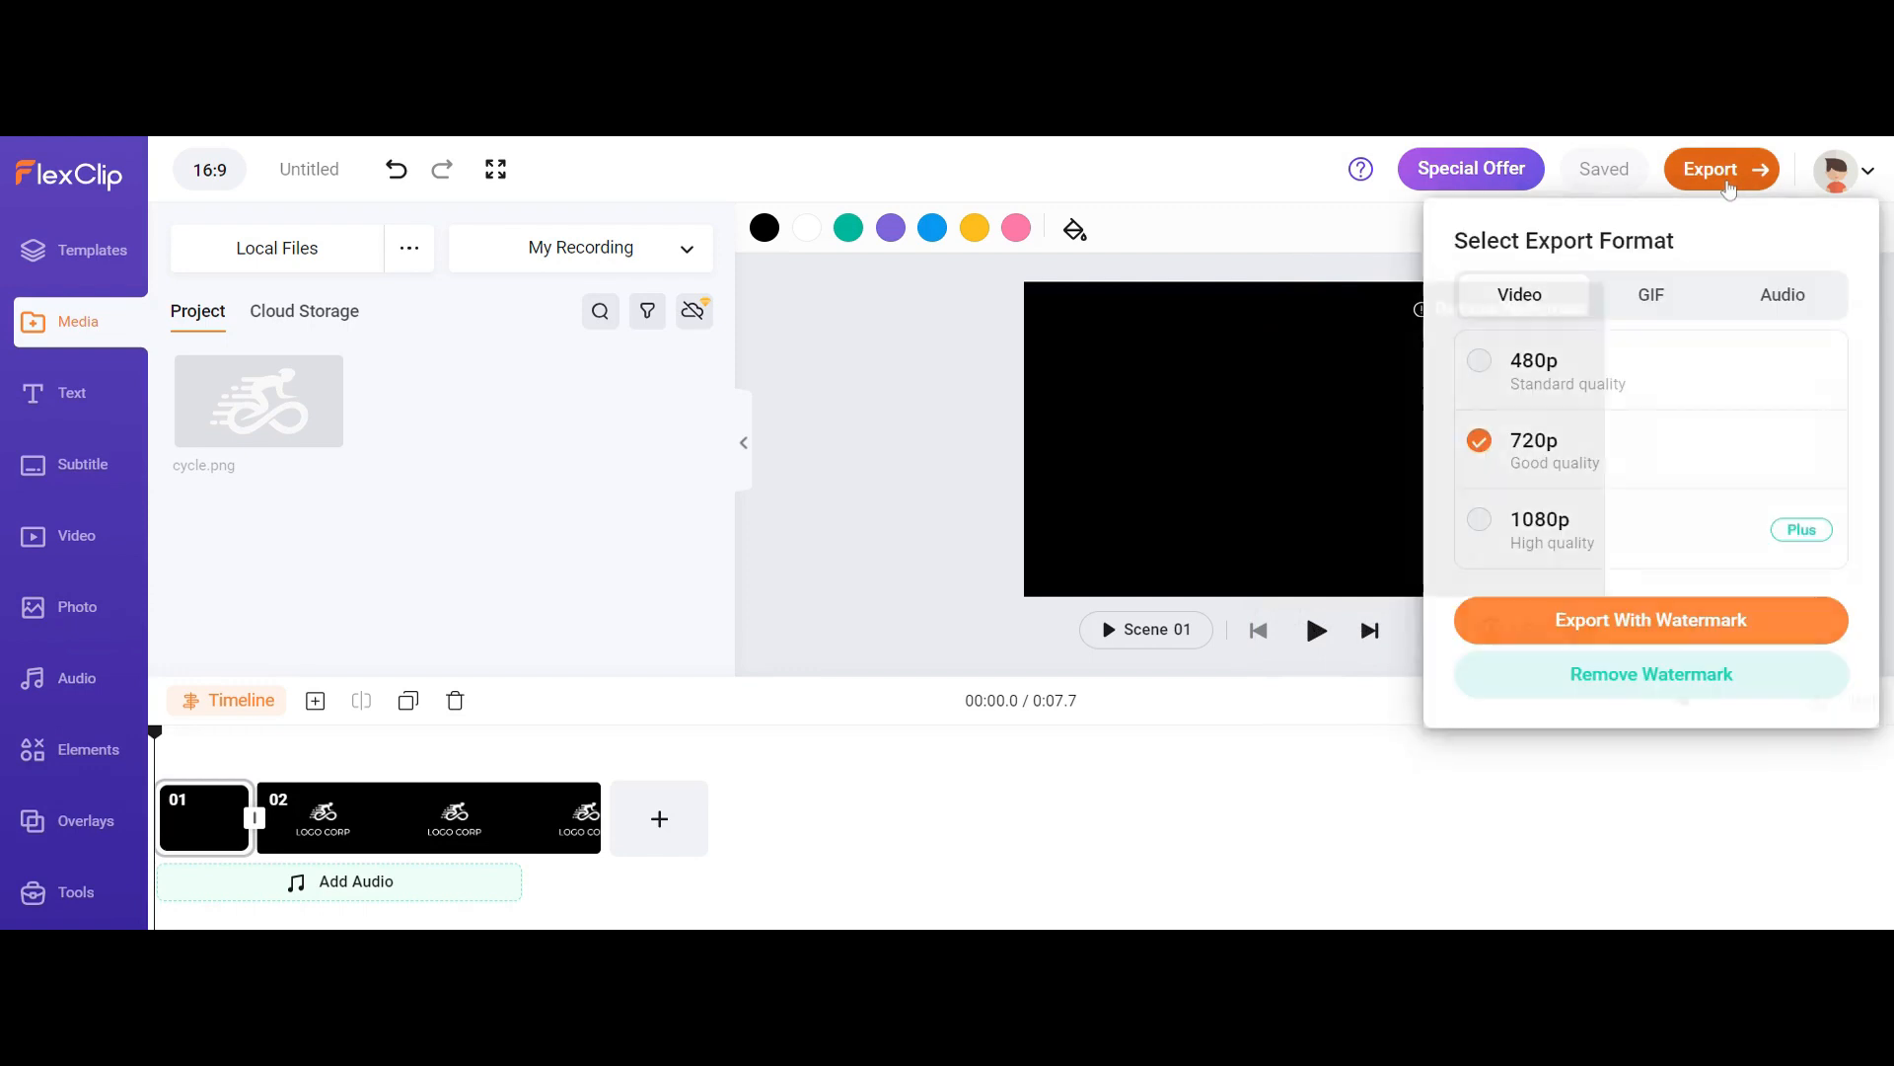
{"action": "left_click", "coordinate": [1666, 308]}
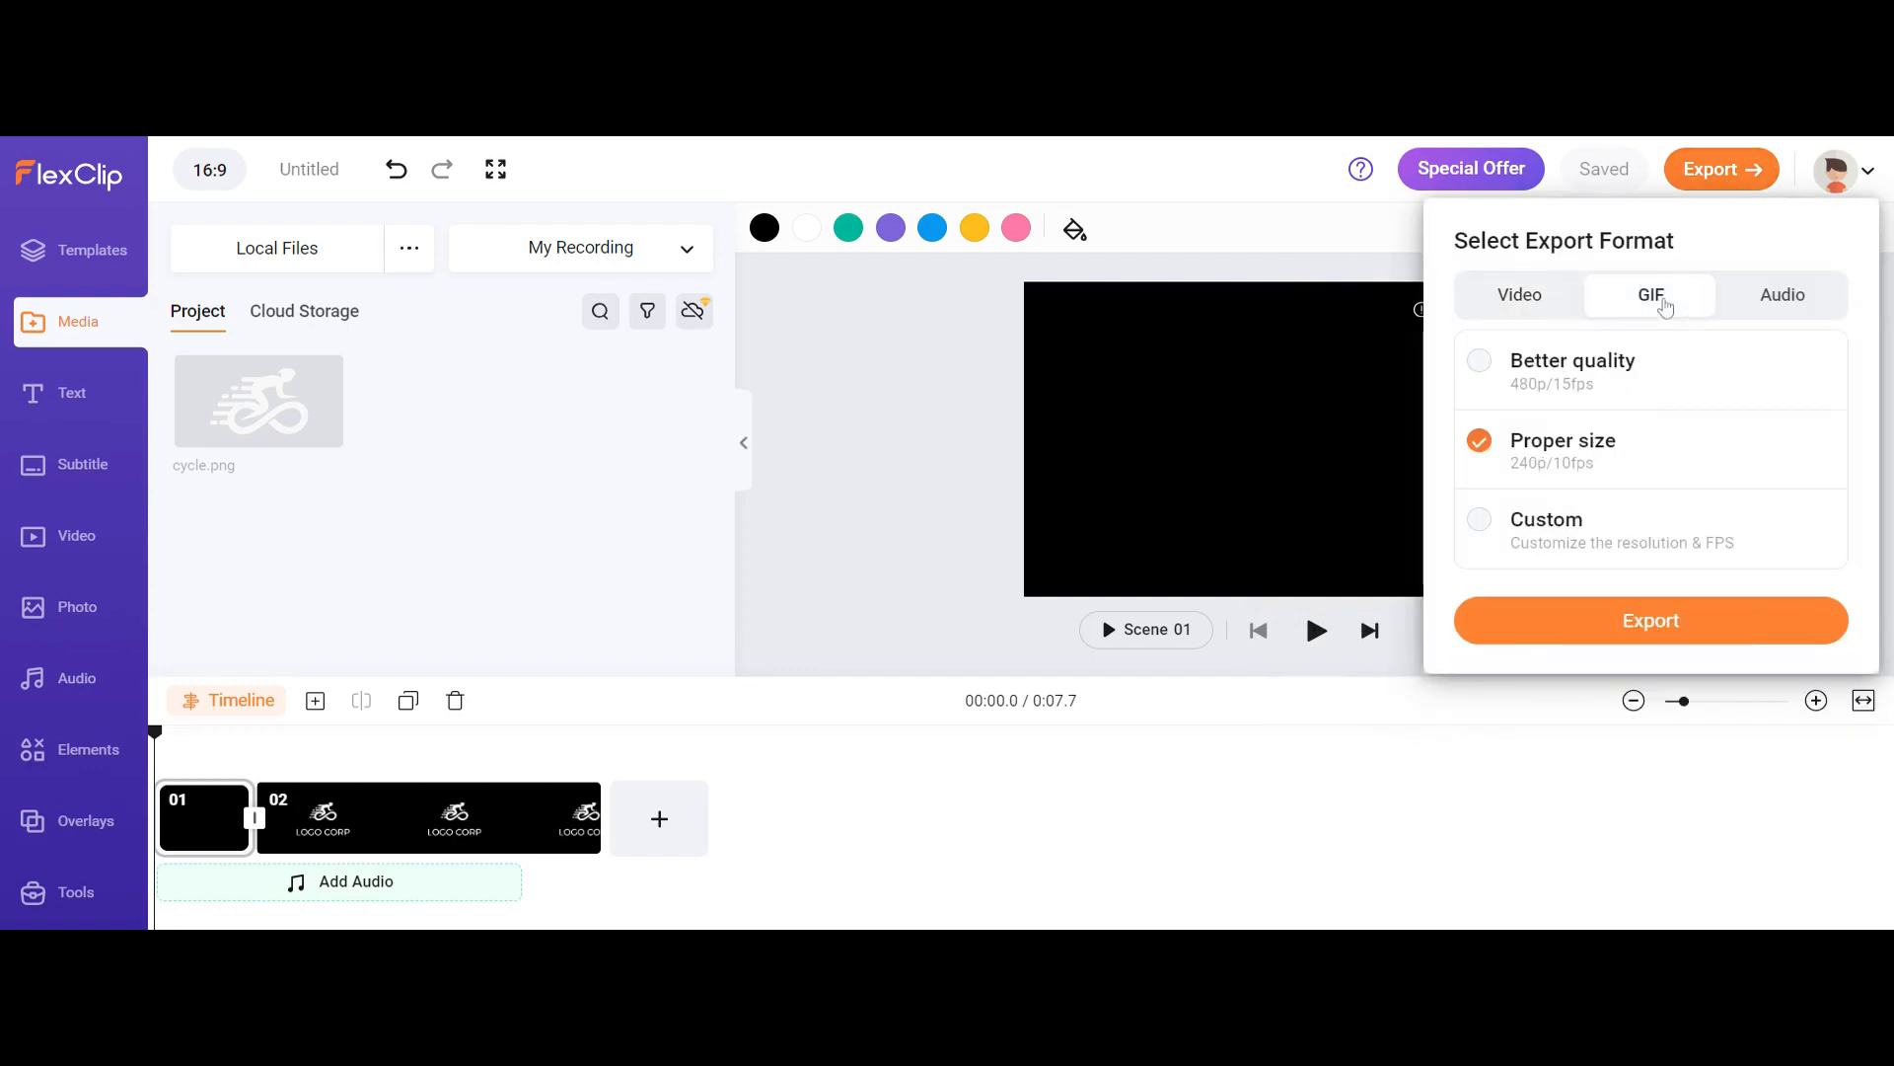
{"action": "left_click", "coordinate": [1744, 309]}
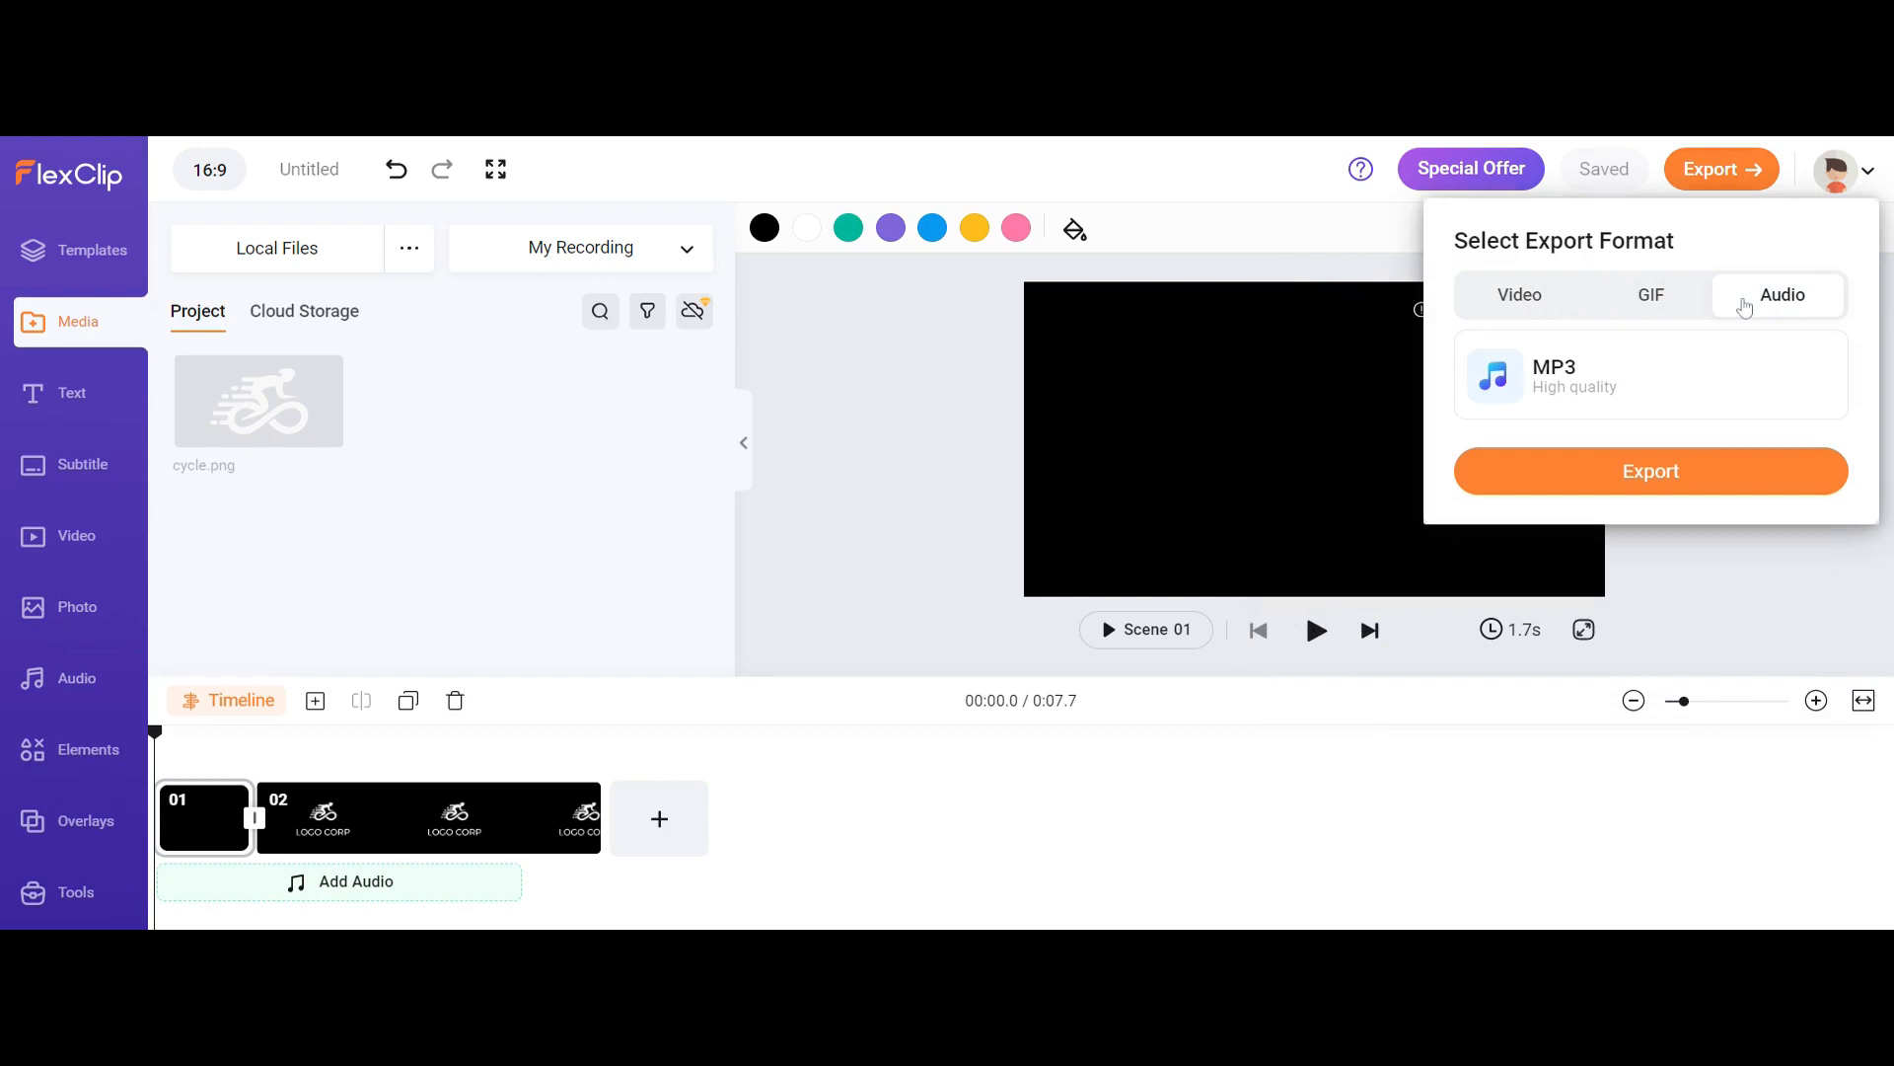
{"action": "left_click", "coordinate": [1288, 218]}
Browse the audio library's sound effects and music, previewing Sub Bass Drops 4 variation and Back To 95 - Instrumental Version.
{"action": "left_click", "coordinate": [83, 688]}
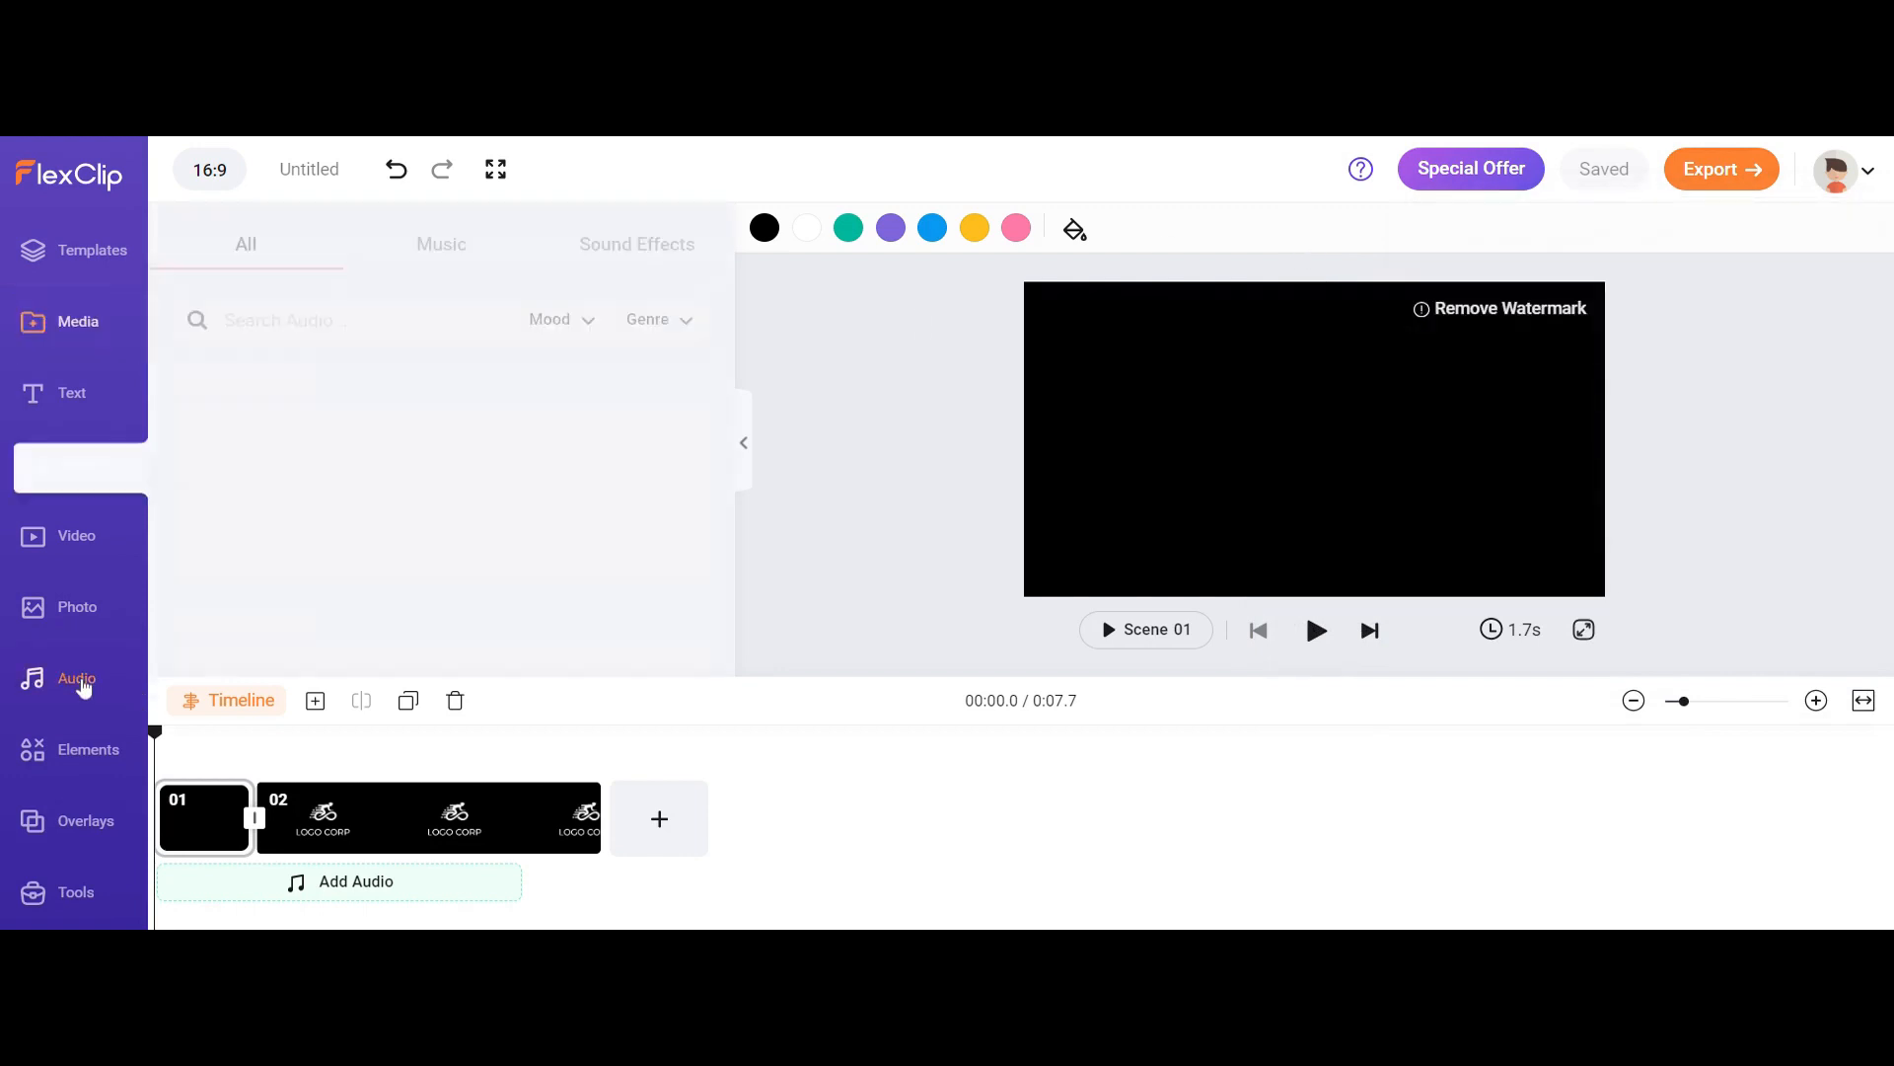
{"action": "left_click", "coordinate": [443, 226]}
{"action": "left_click", "coordinate": [621, 242]}
{"action": "left_click", "coordinate": [203, 430]}
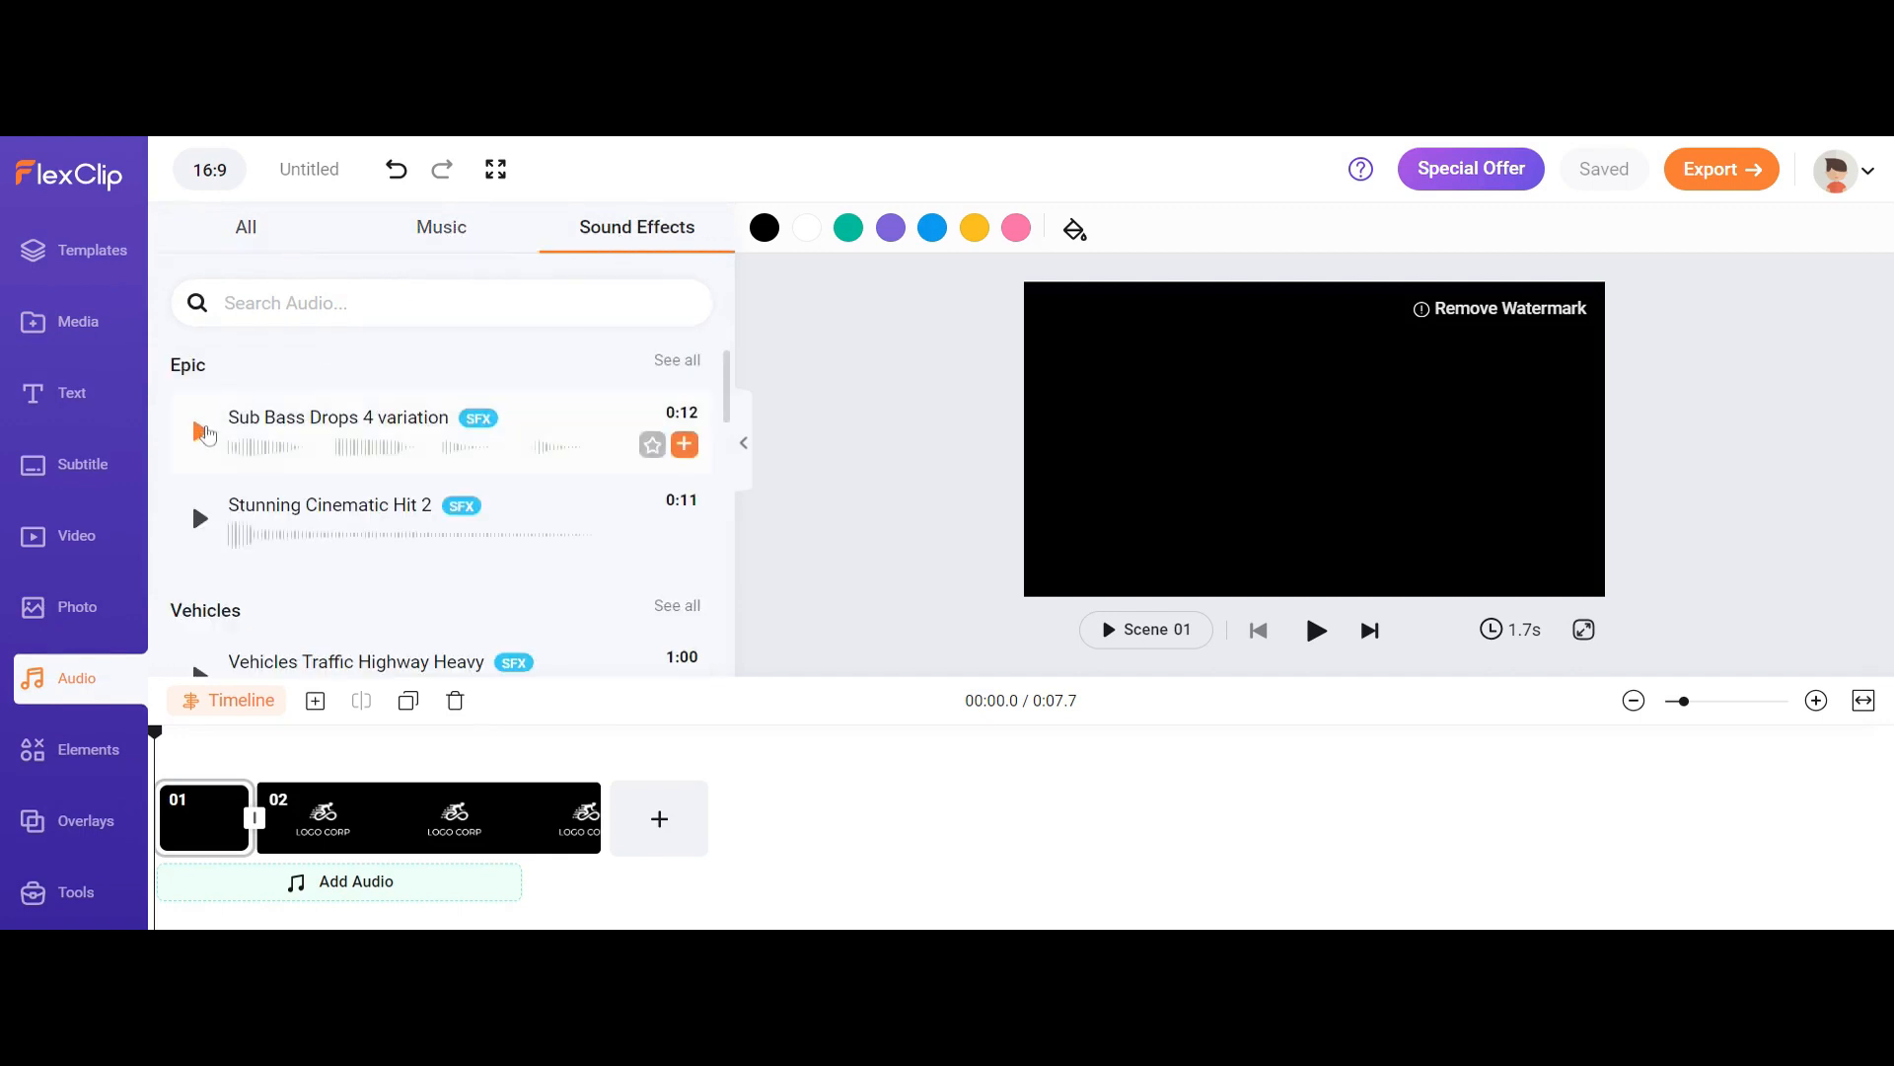
{"action": "left_click", "coordinate": [434, 246]}
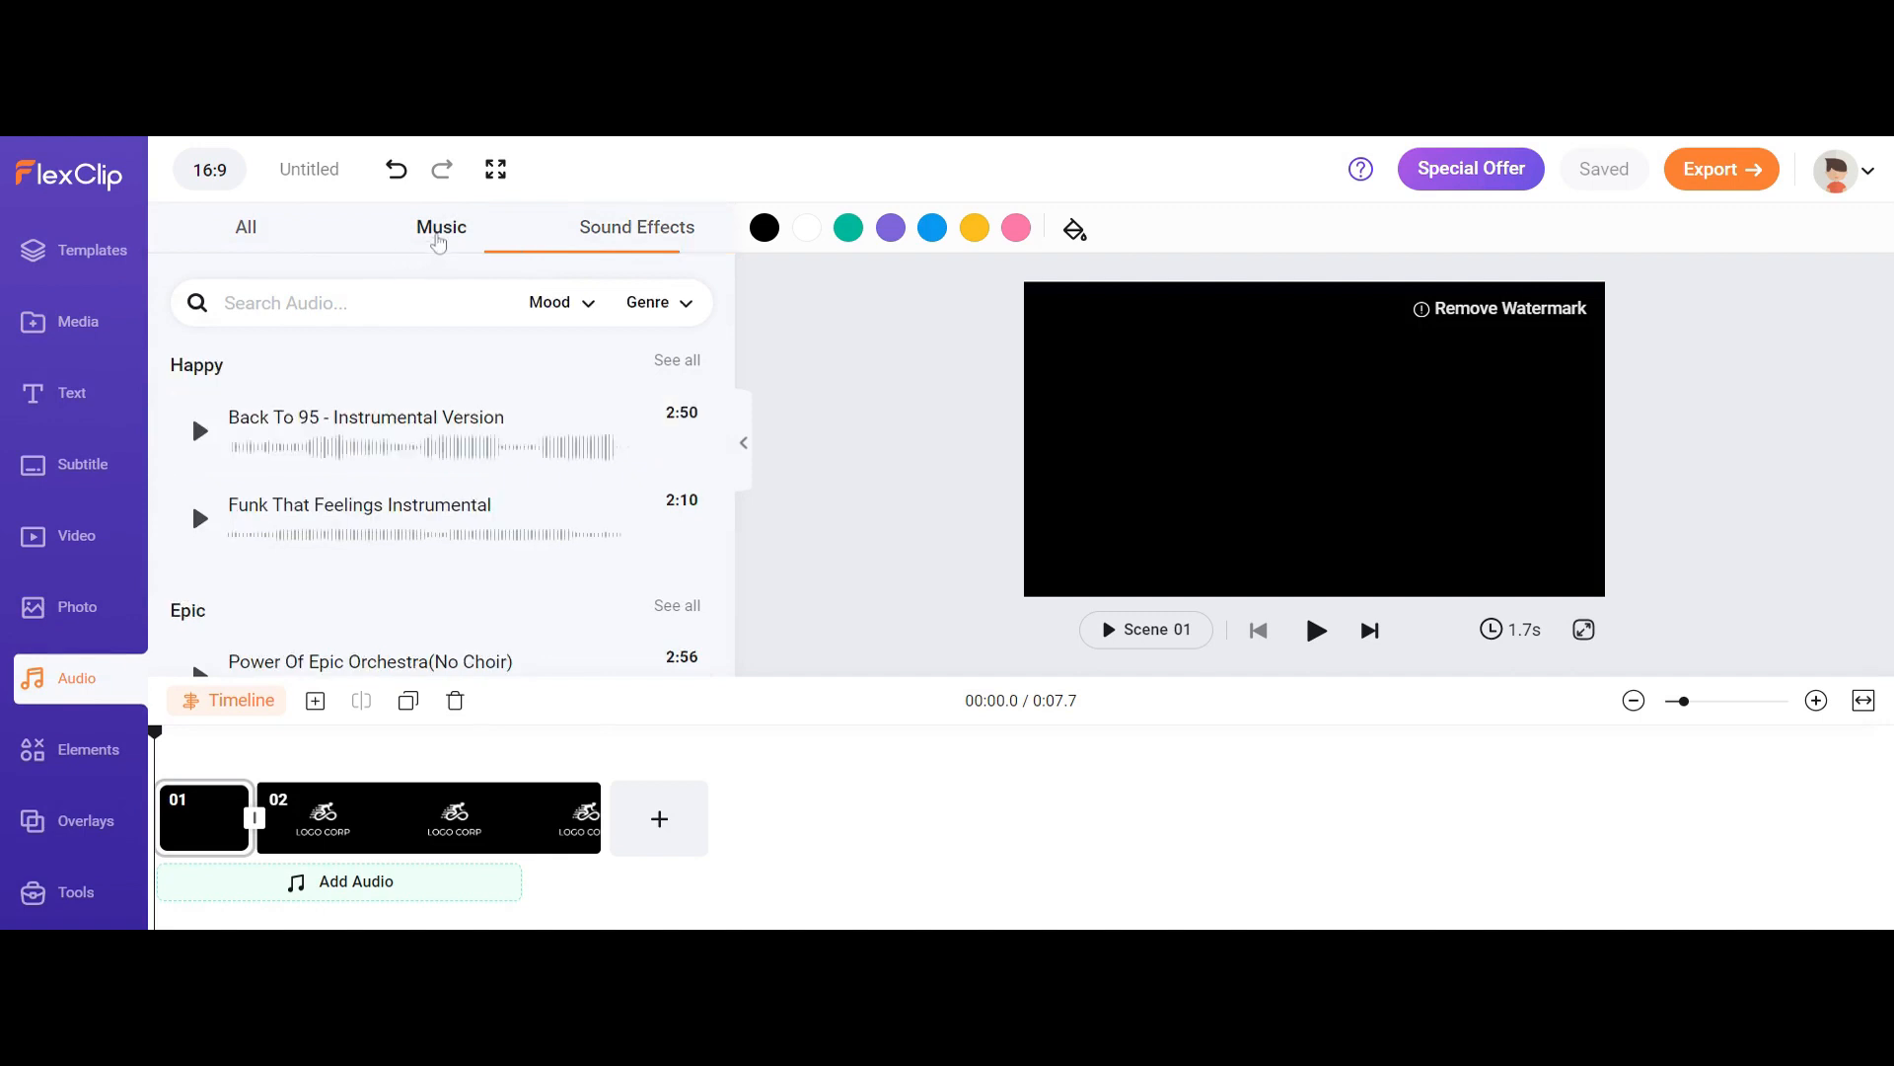
{"action": "left_click", "coordinate": [201, 434]}
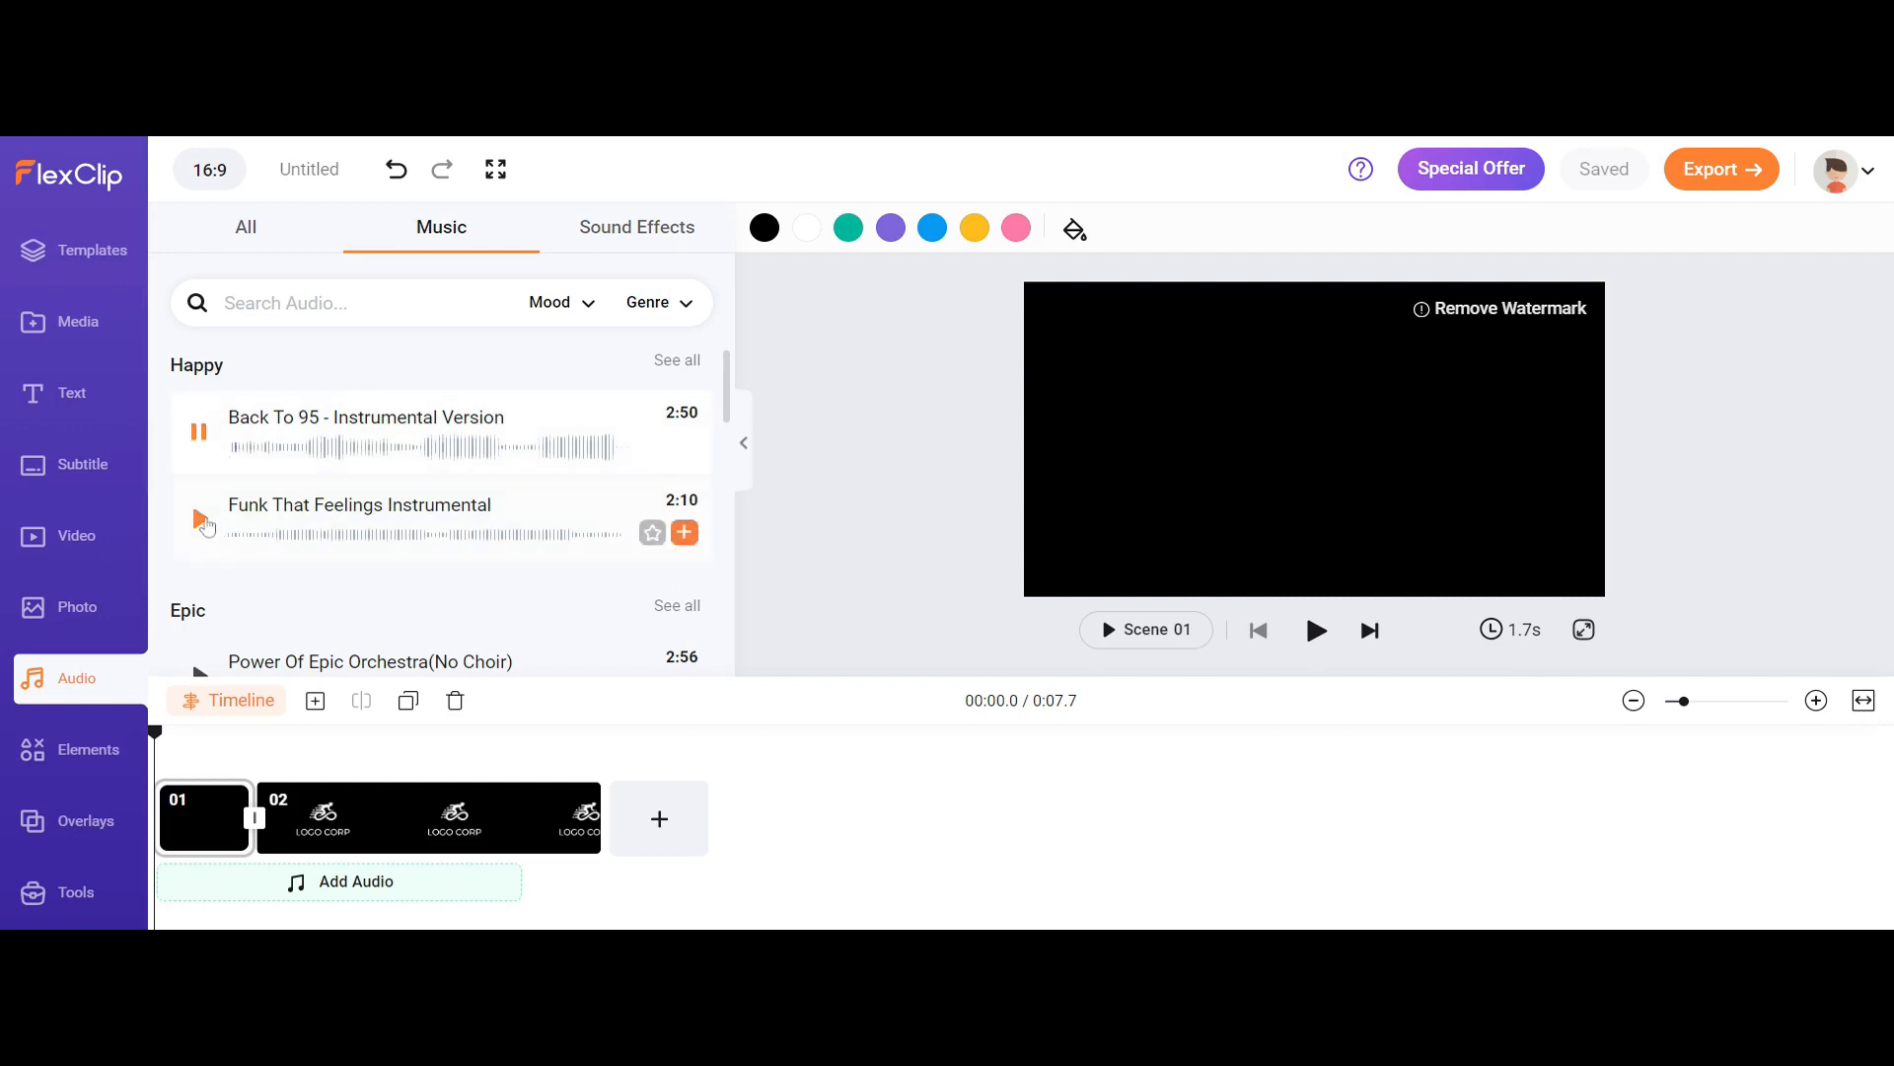
{"action": "scroll", "coordinate": [385, 473], "scroll_direction": "down", "scroll_amount": 2}
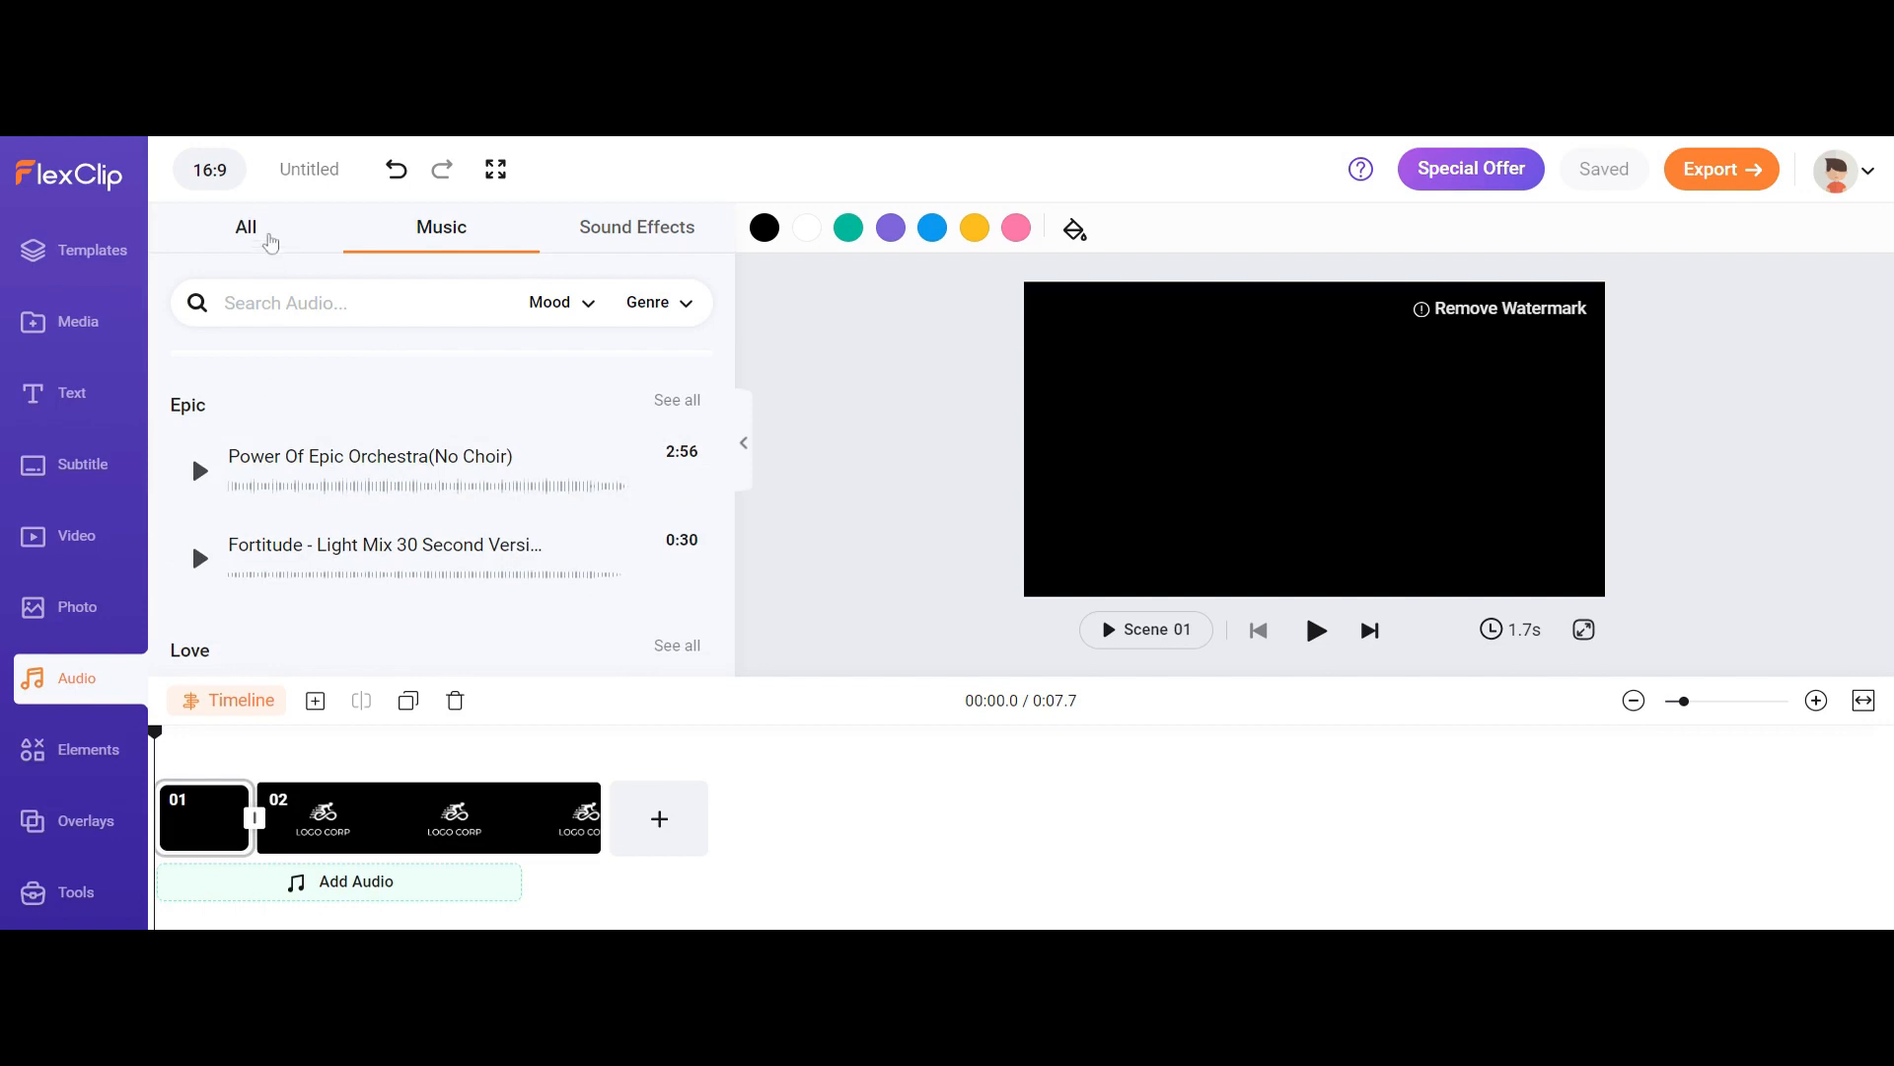
Preview Power Of Epic Orchestra(No Choir), add it to the audio track from about 1.2 s, and play the video with it.
{"action": "left_click", "coordinate": [270, 242]}
{"action": "scroll", "coordinate": [385, 474], "scroll_direction": "down", "scroll_amount": 2}
{"action": "left_click", "coordinate": [199, 510]}
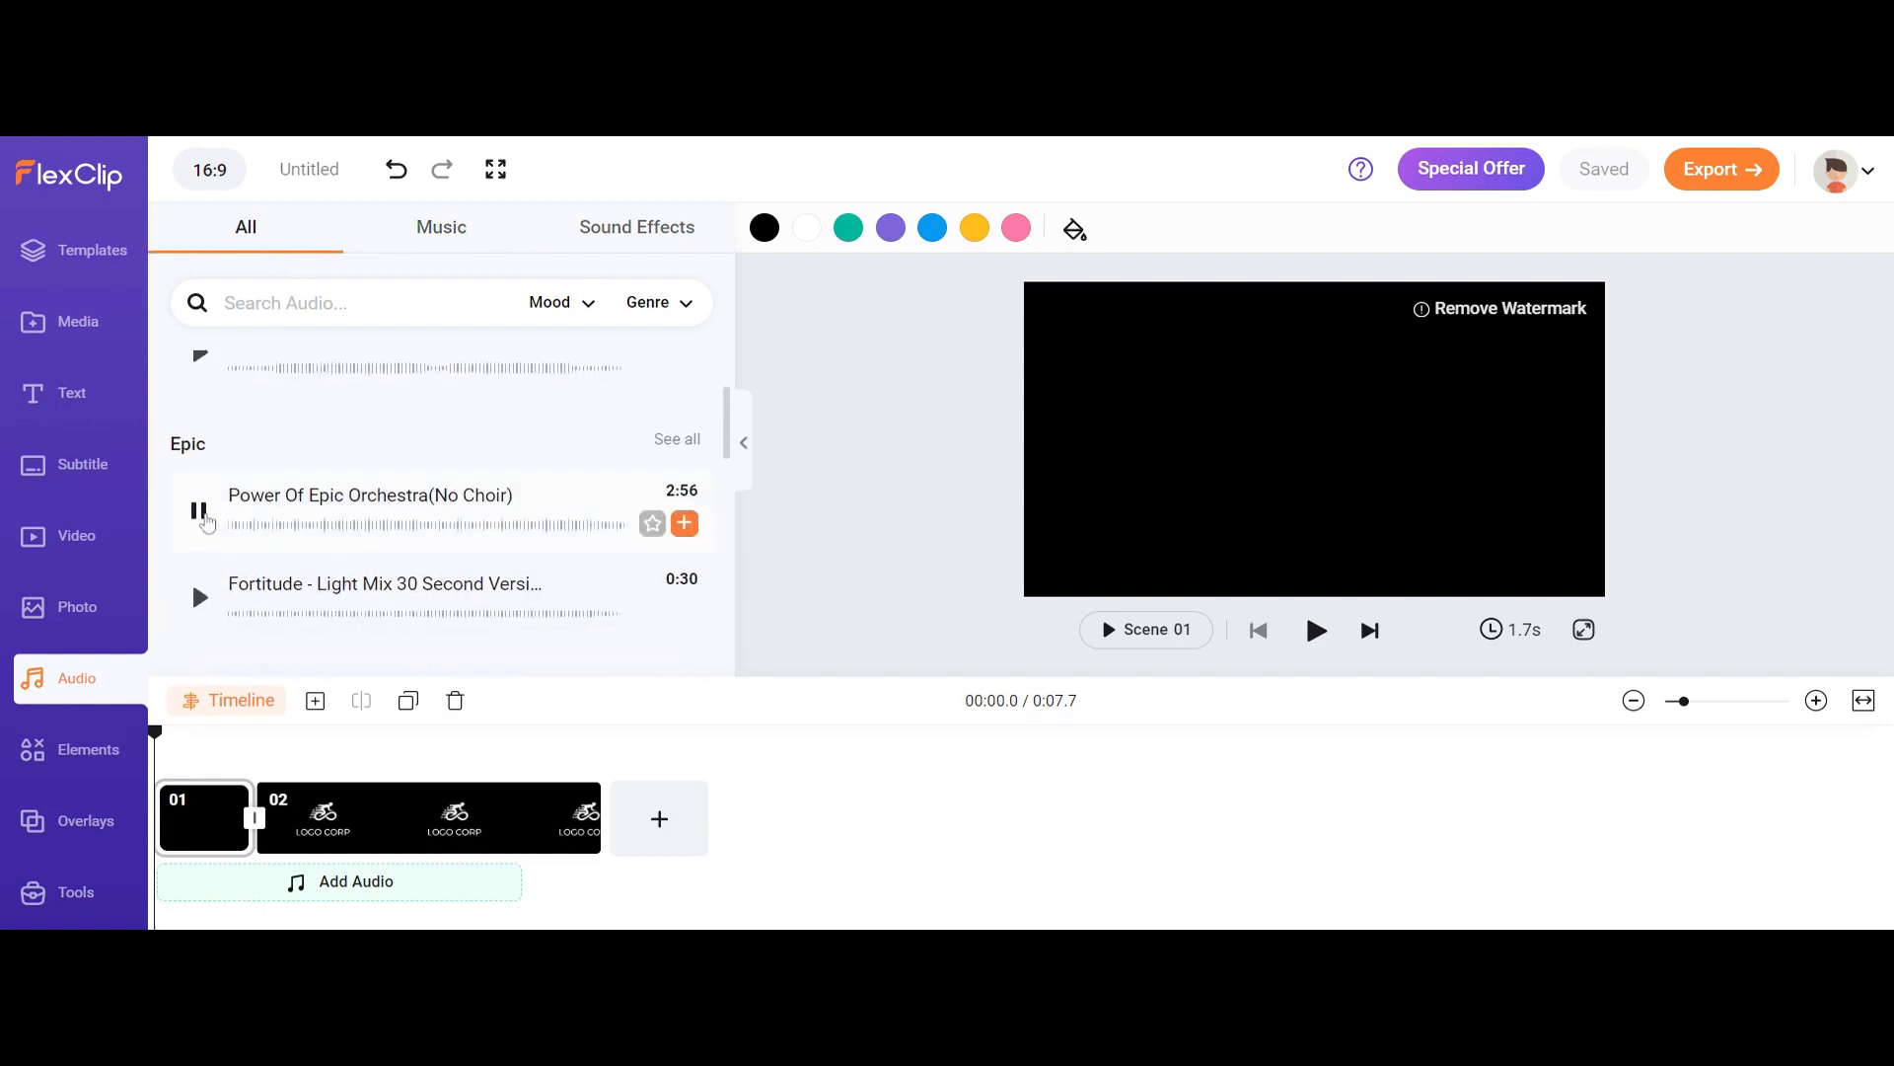
{"action": "left_click_drag", "start_coordinate": [296, 508], "coordinate": [221, 872]}
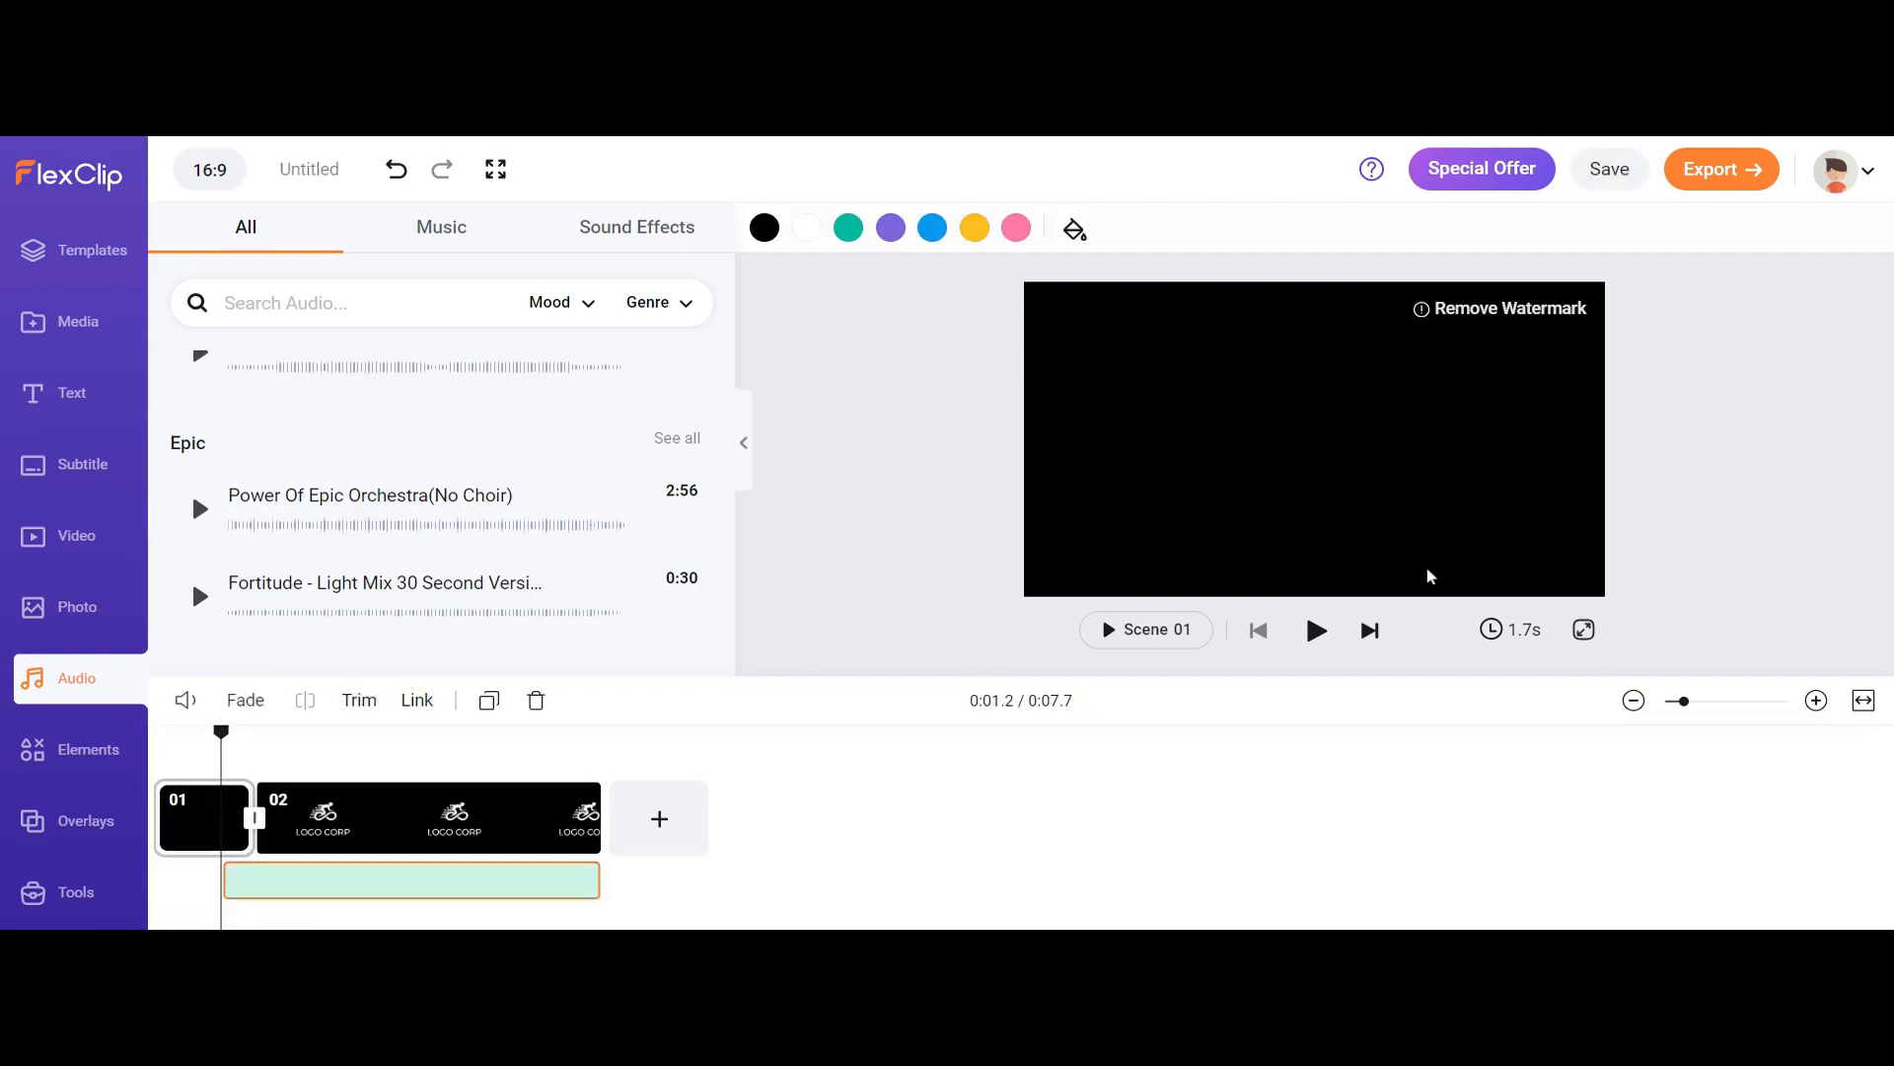
{"action": "left_click", "coordinate": [1317, 629]}
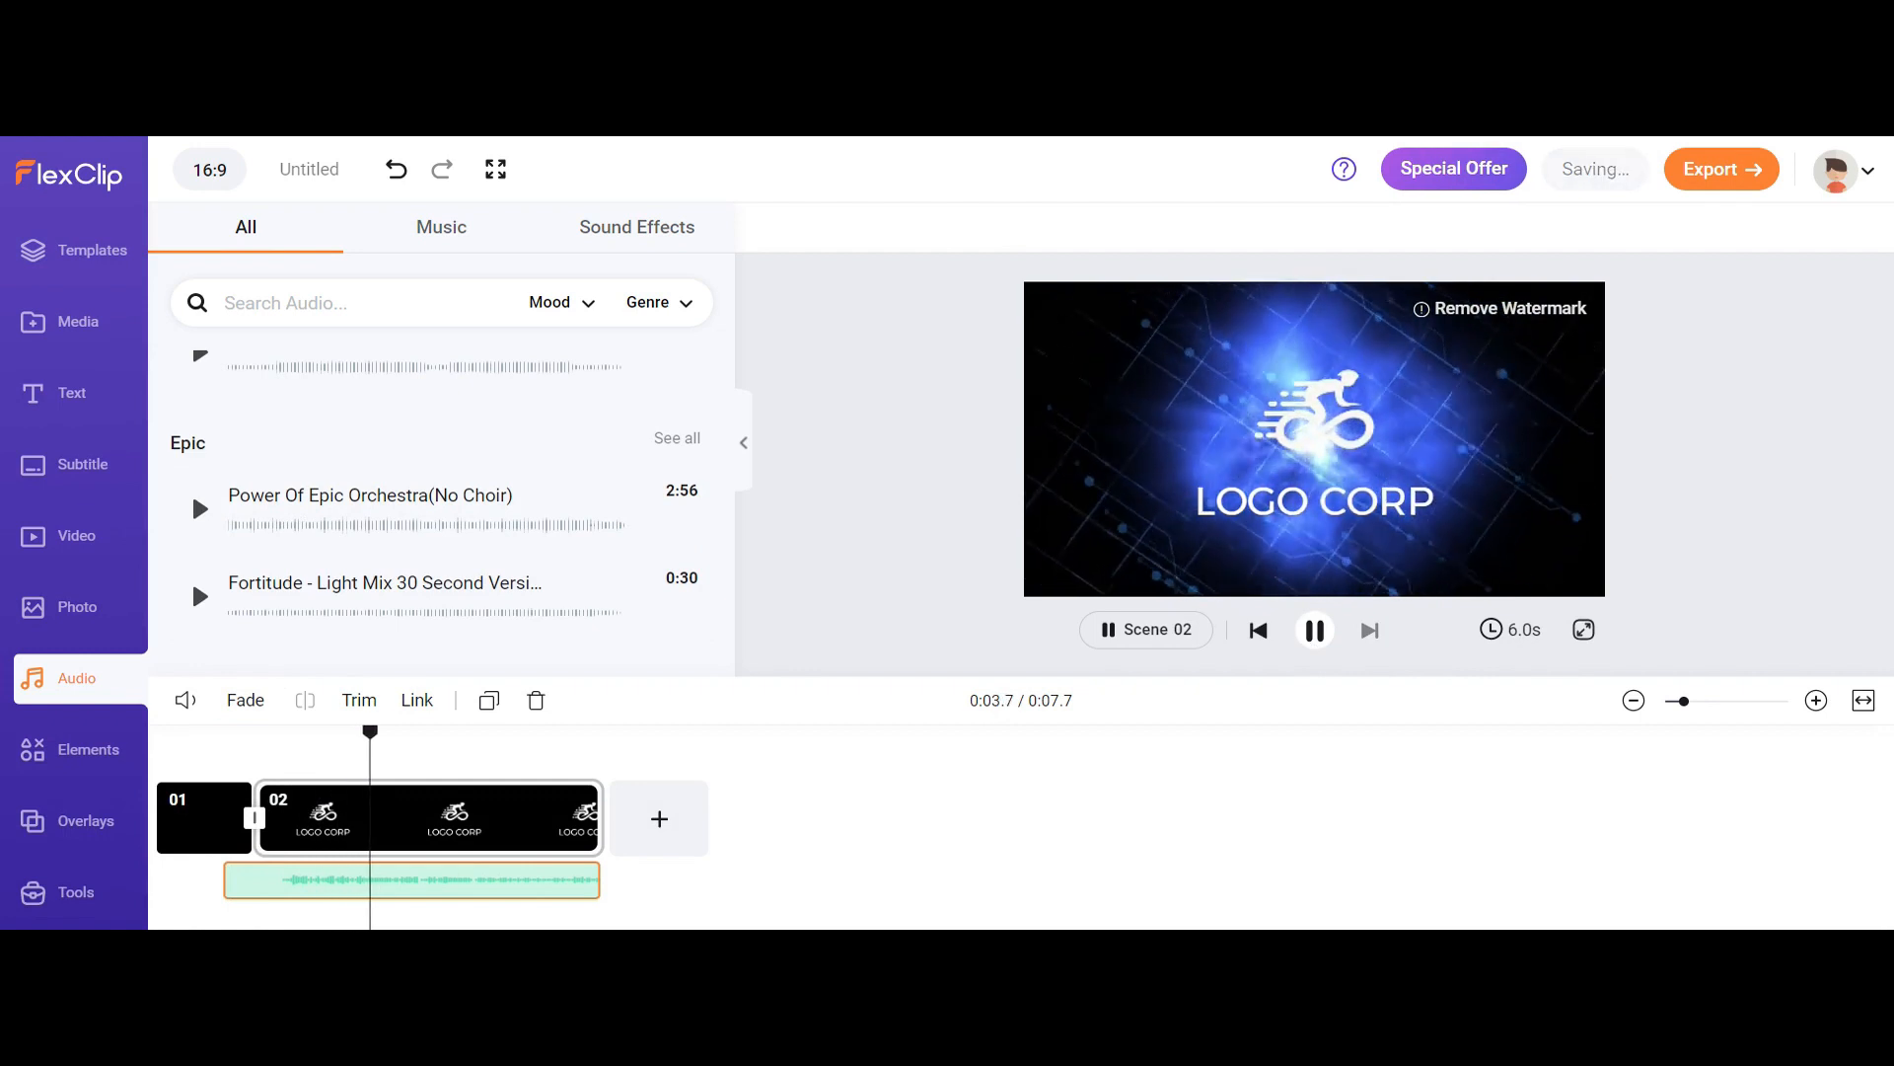
Export the project as MP3 audio.
{"action": "left_click", "coordinate": [1702, 189]}
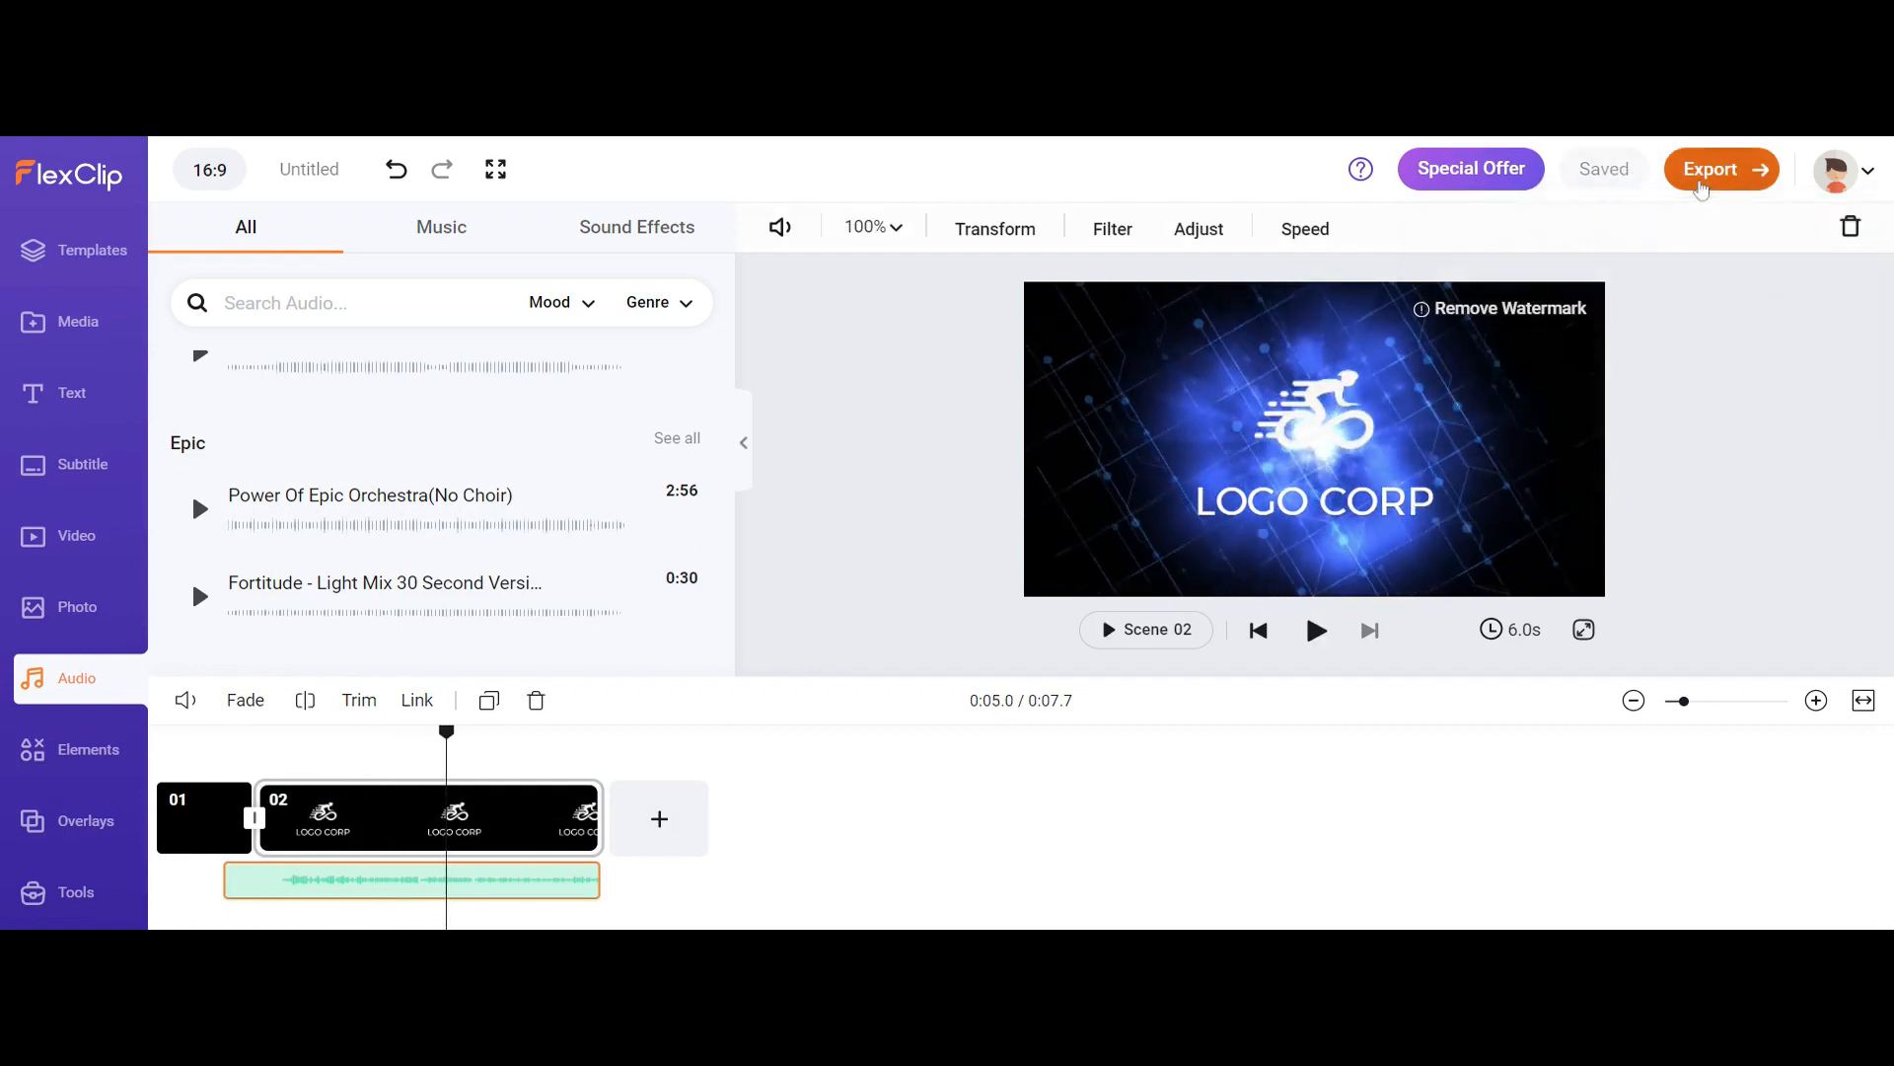
{"action": "left_click", "coordinate": [1702, 170]}
{"action": "left_click", "coordinate": [1637, 471]}
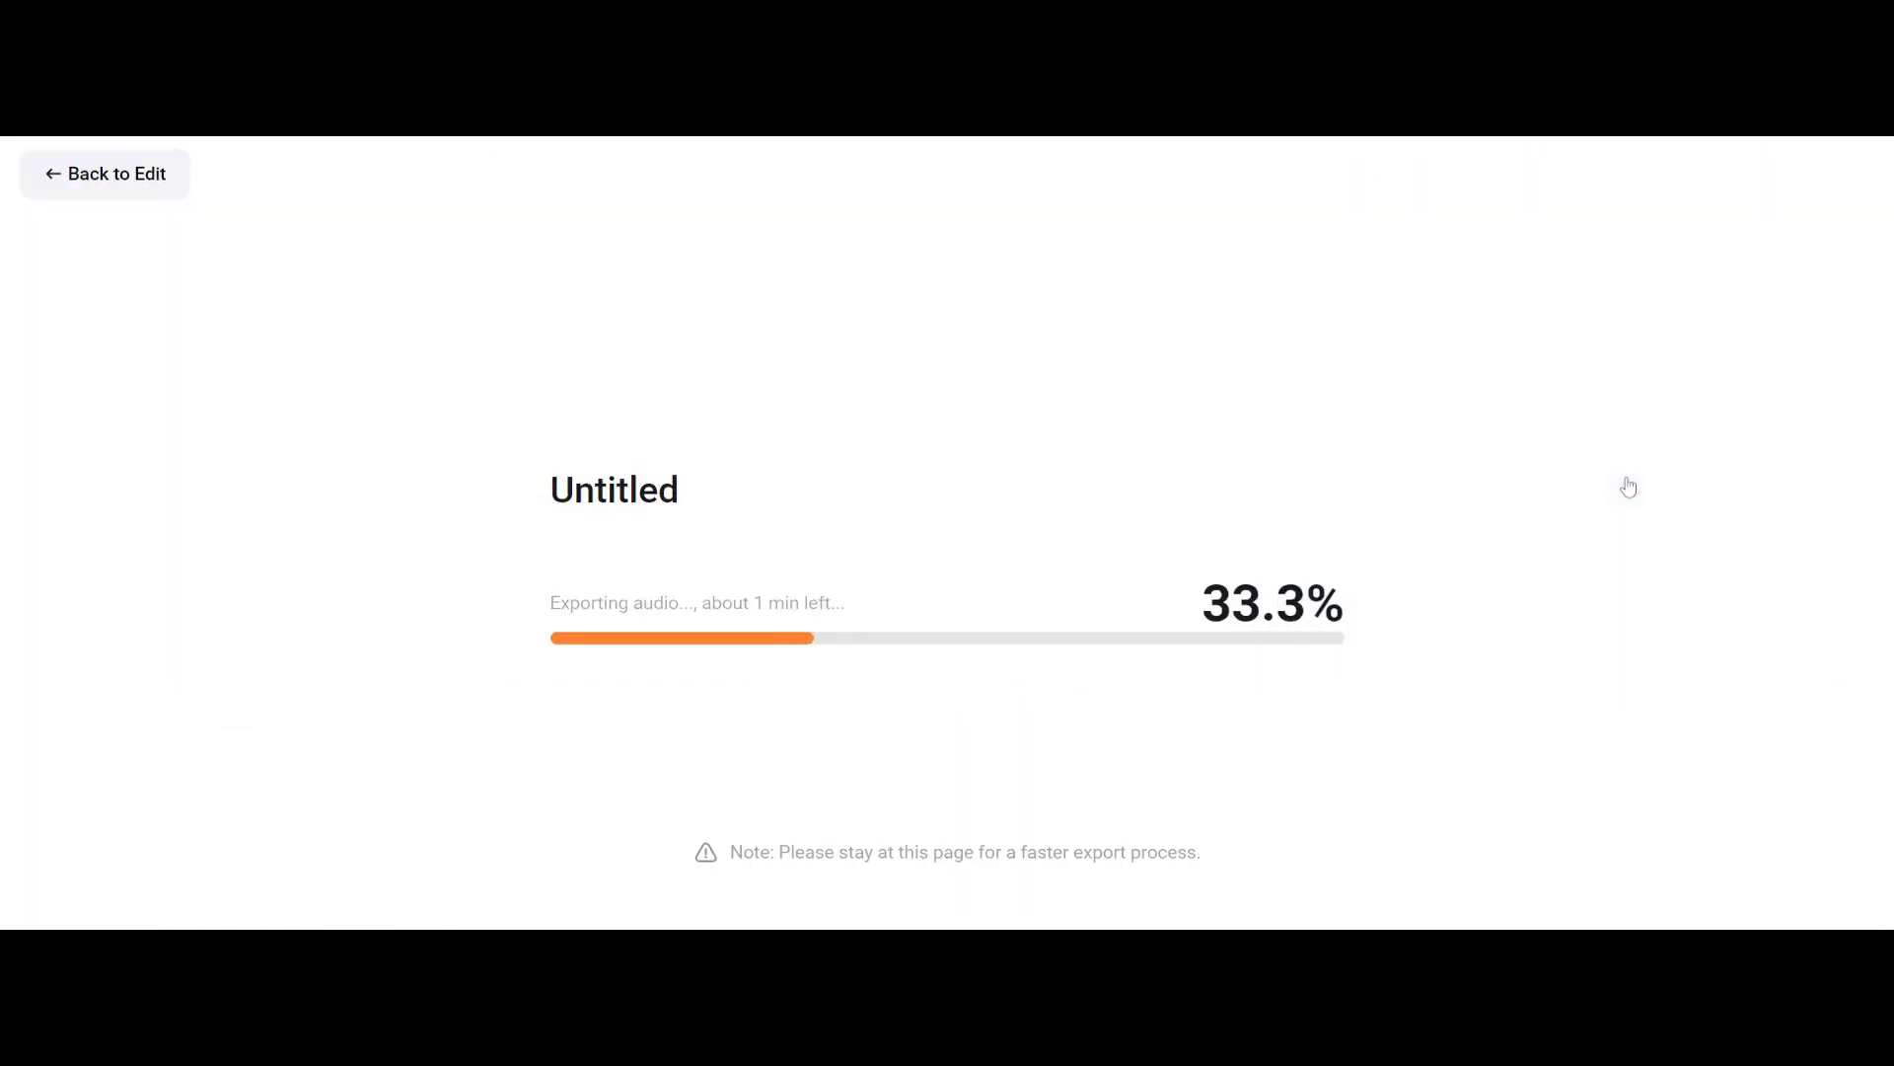